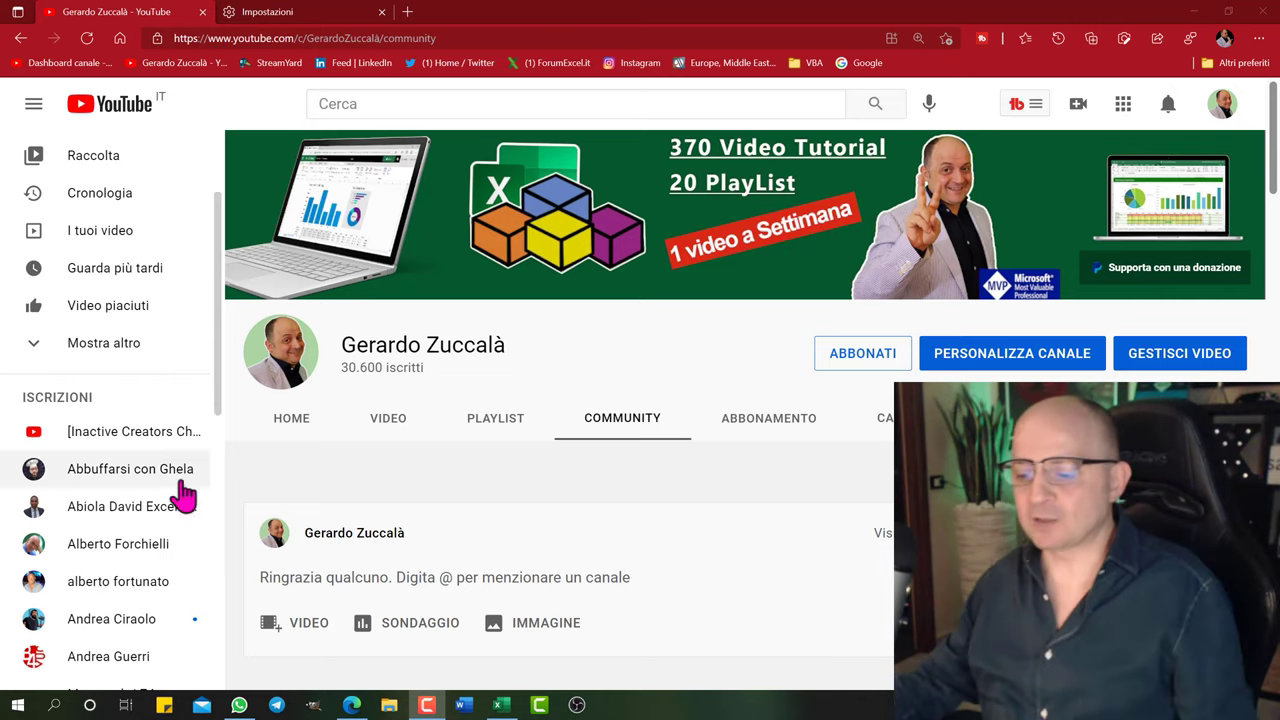
Look over the Community poll, then minimize Edge to reveal the VAB_46_Inizio CercaVerticale workbook.
scroll(470, 520, "down", 5)
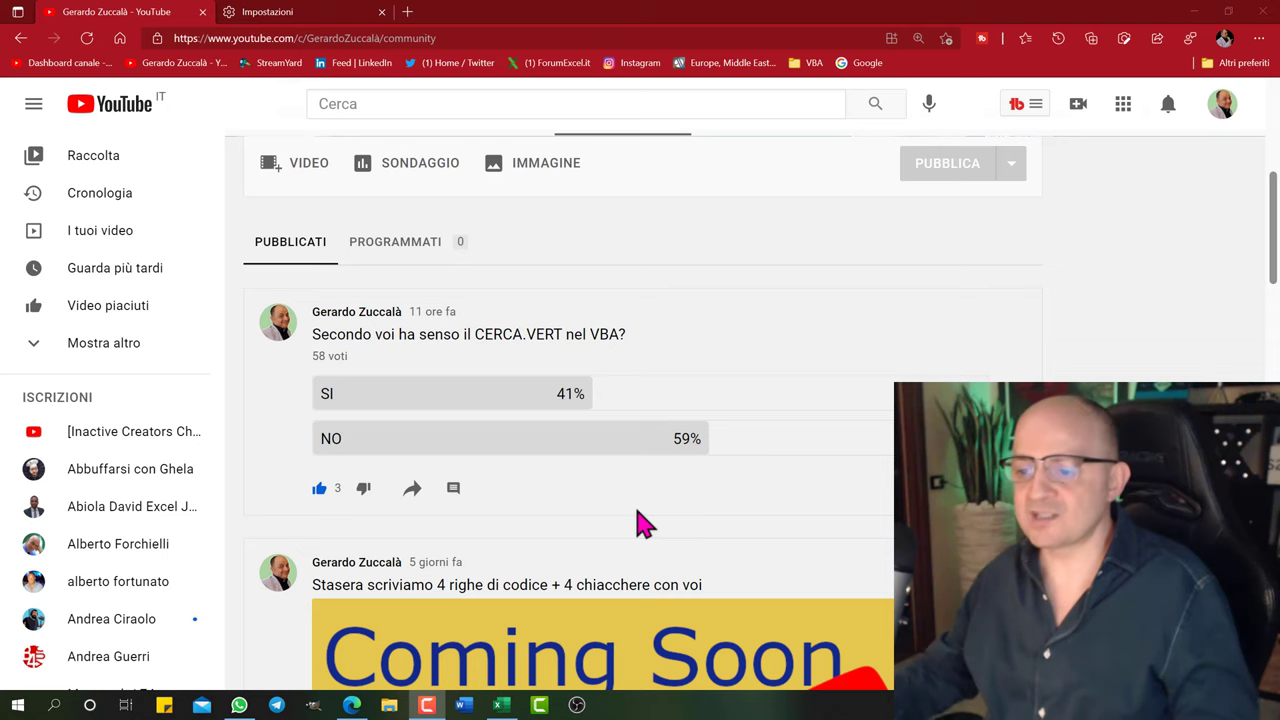
scroll(700, 500, "up", 5)
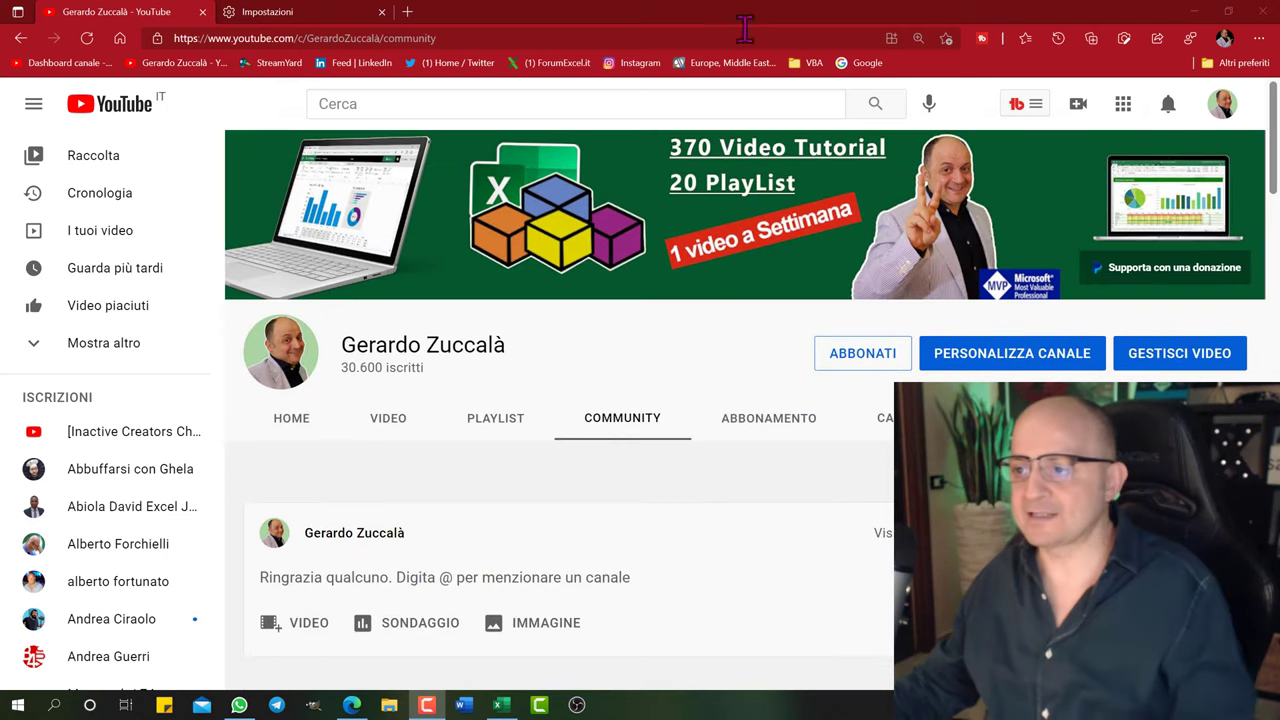
key("super+Down")
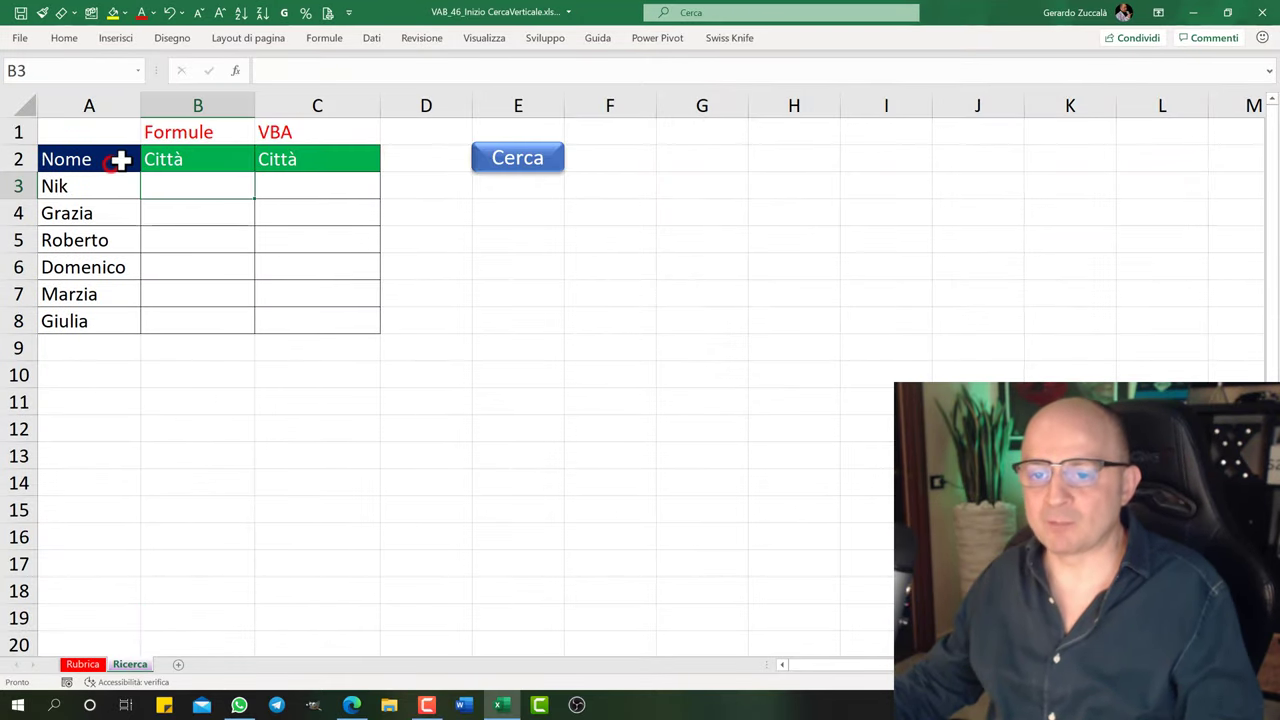
left_click_drag(120, 160, 317, 320)
left_click_drag(104, 186, 90, 320)
left_click_drag(184, 186, 177, 322)
left_click_drag(310, 184, 307, 316)
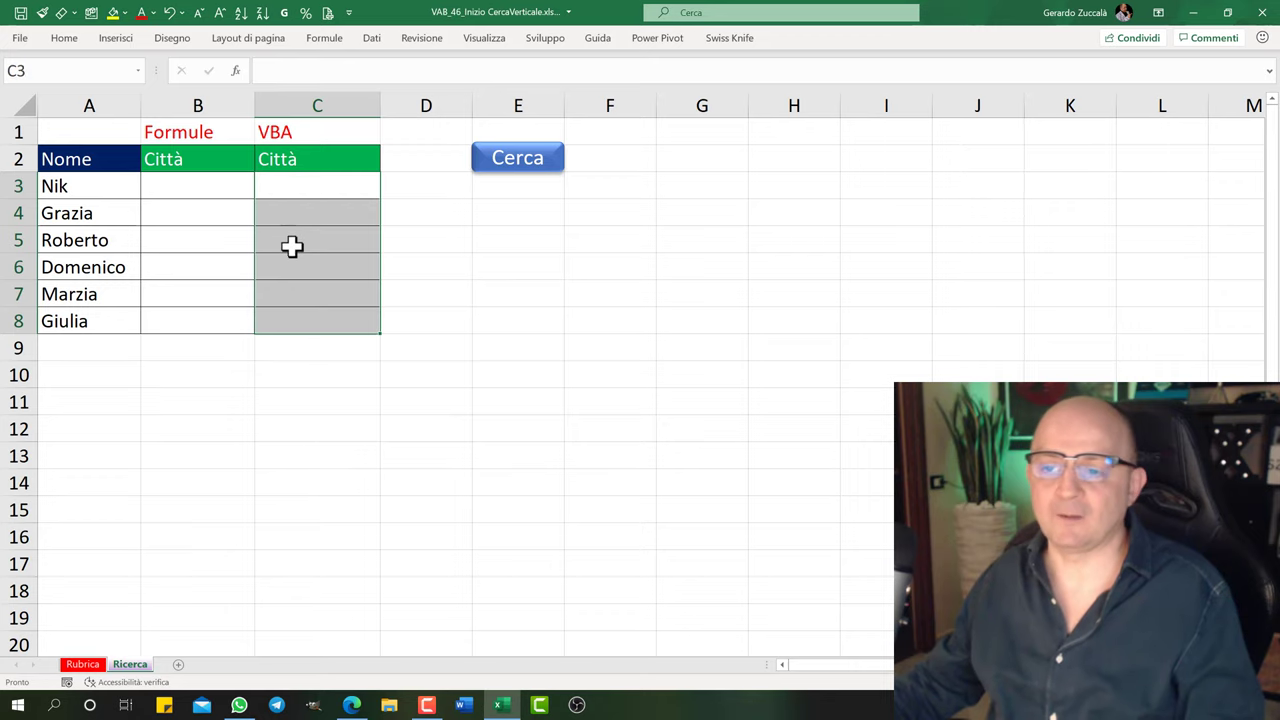
mouse_move(217, 186)
left_mouse_down()
mouse_move(306, 180)
mouse_move(317, 321)
left_mouse_up()
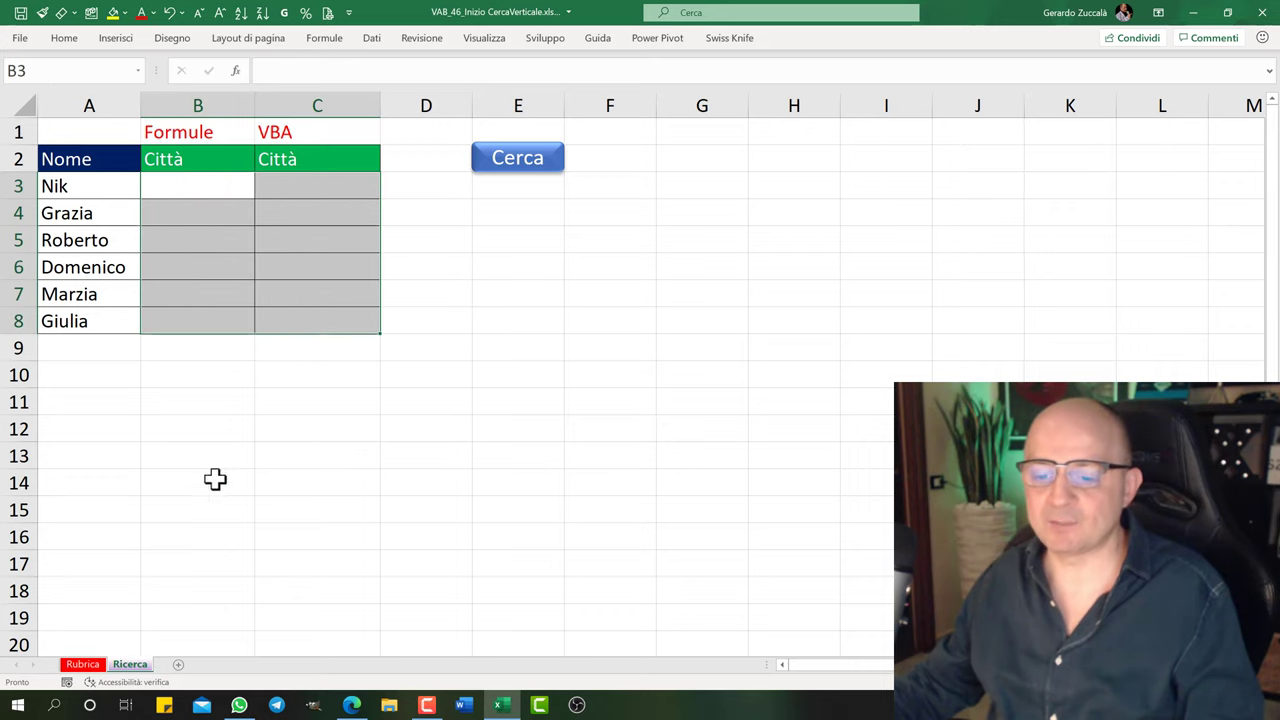
left_click(83, 665)
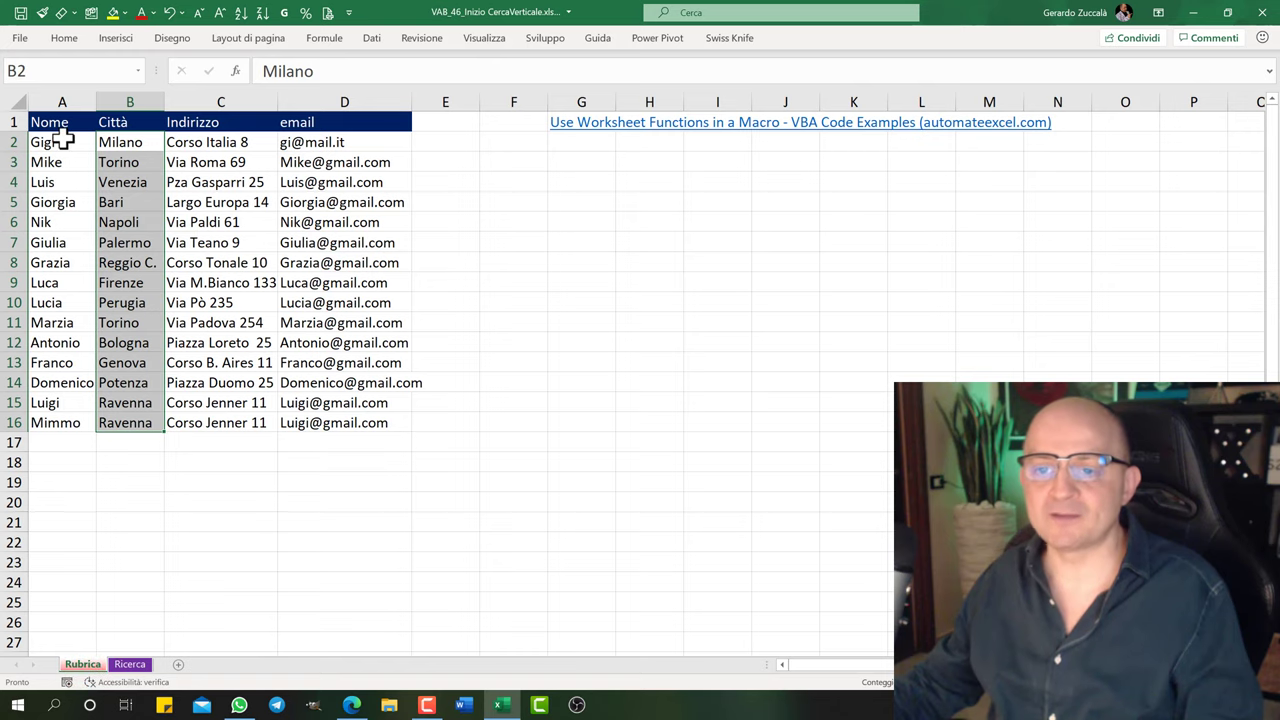
left_click_drag(62, 142, 340, 402)
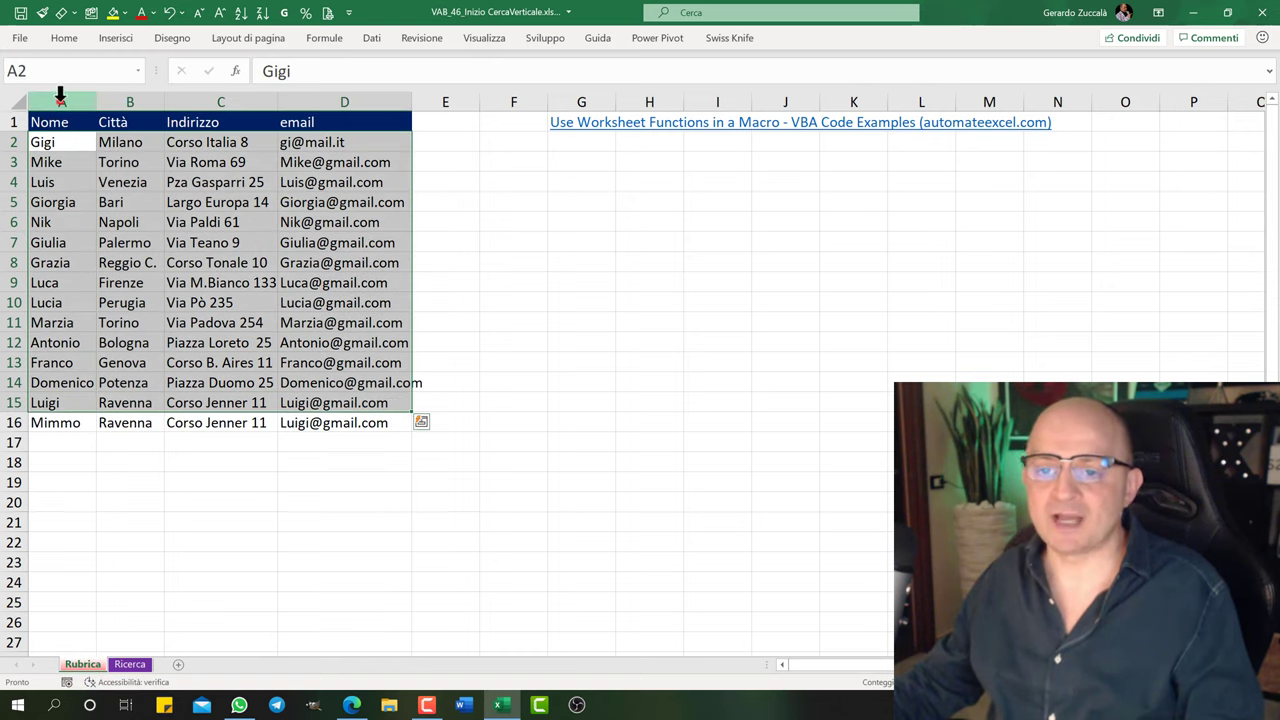
left_click(60, 100)
left_click(128, 100)
left_click(222, 100)
left_click(340, 100)
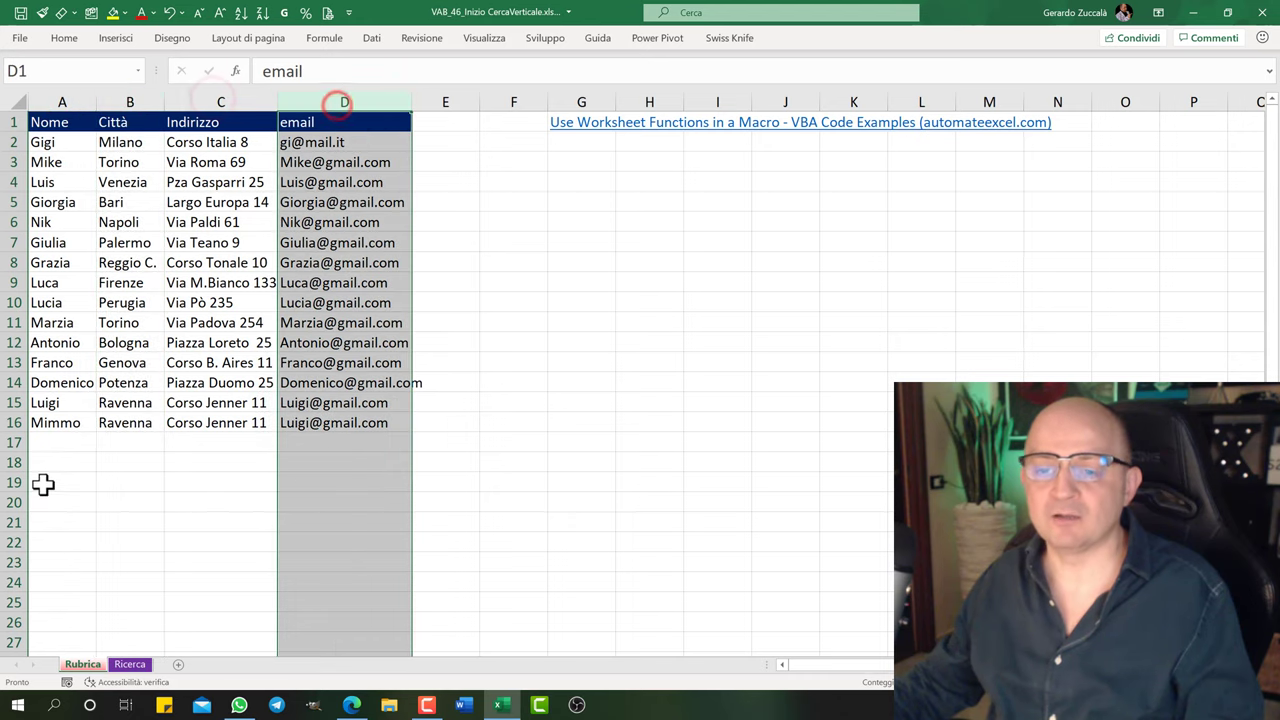
left_click_drag(45, 142, 40, 420)
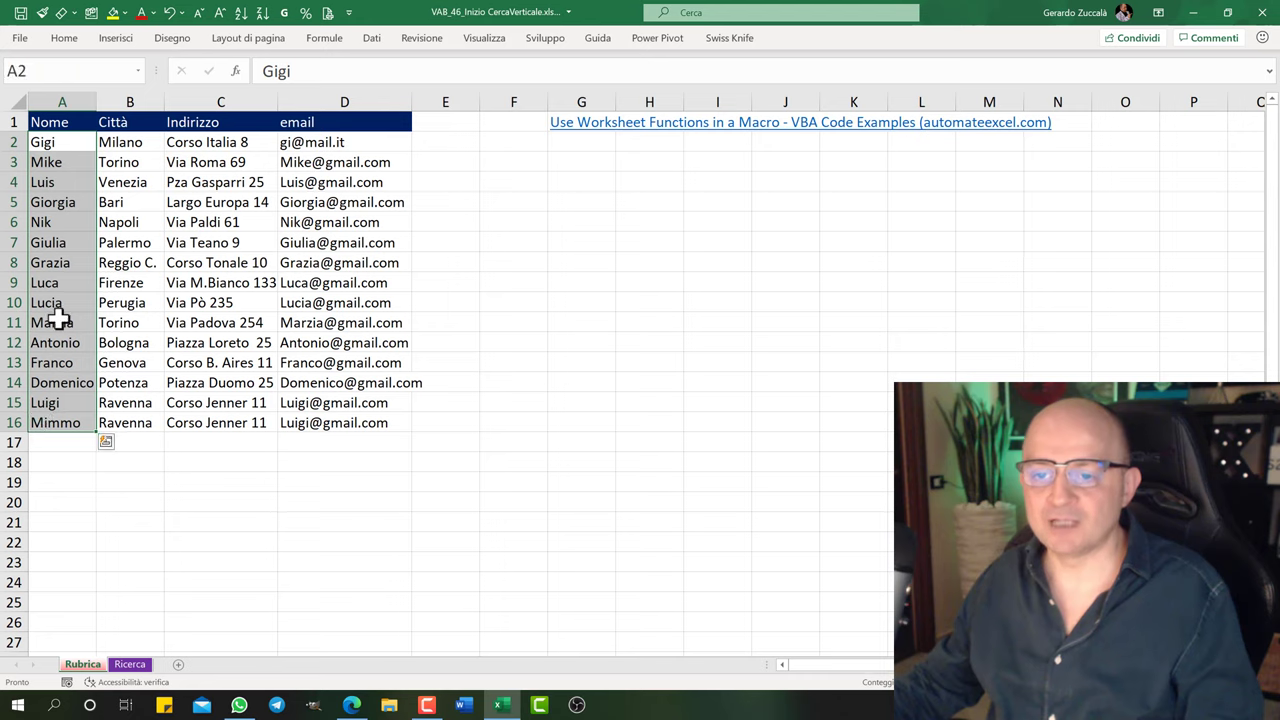
left_click_drag(118, 140, 131, 424)
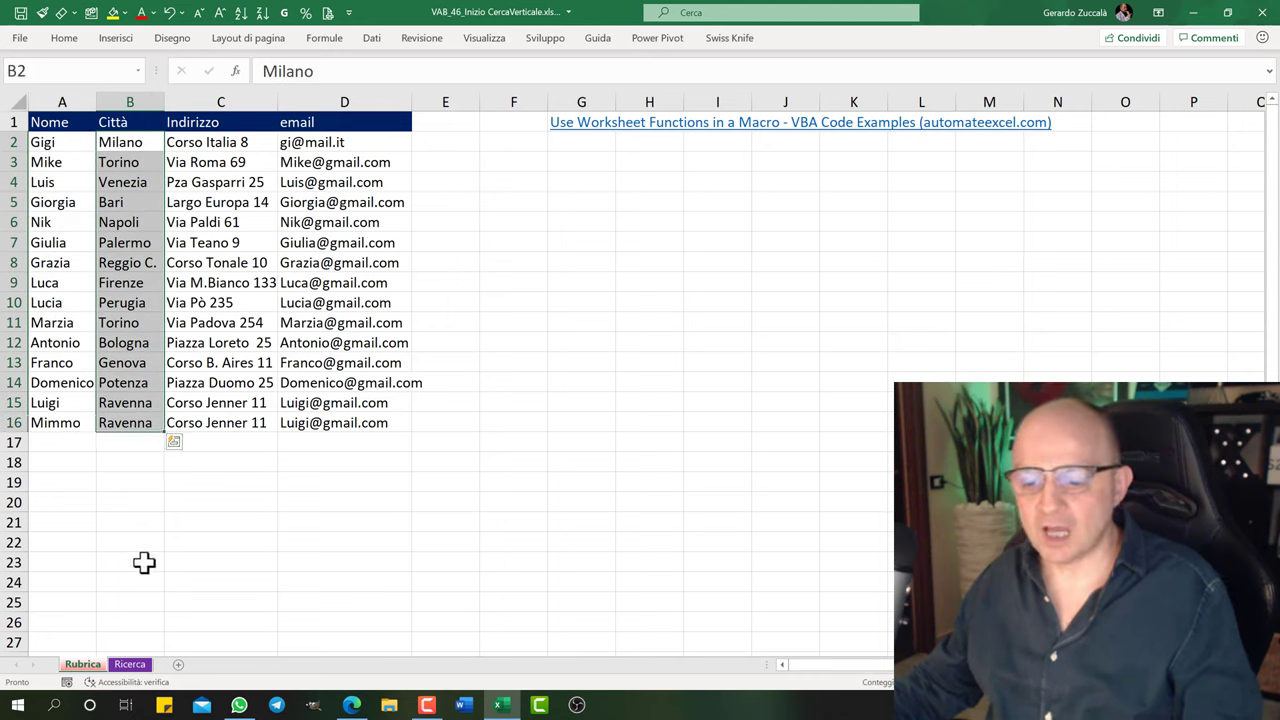
left_click(131, 665)
left_click(187, 182)
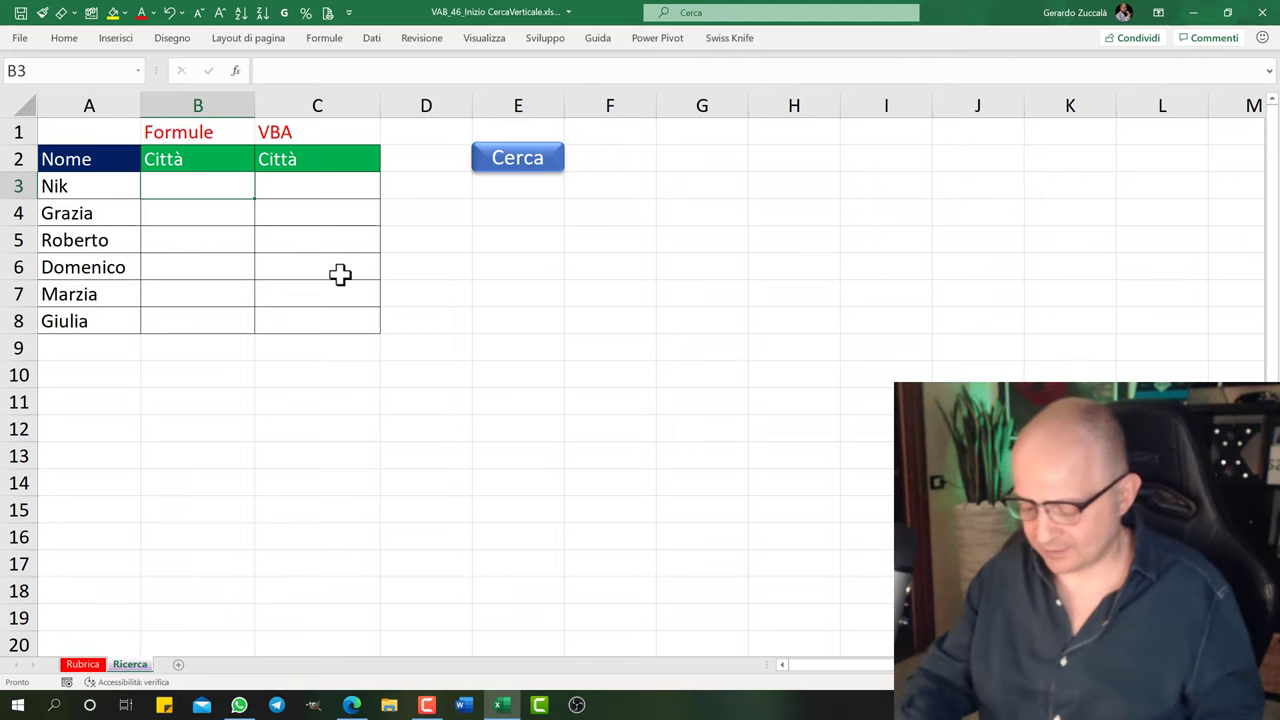
Start =CERCA.VERT in B3 with A3 as the lookup value, then switch to the Rubrica sheet.
type("=cer")
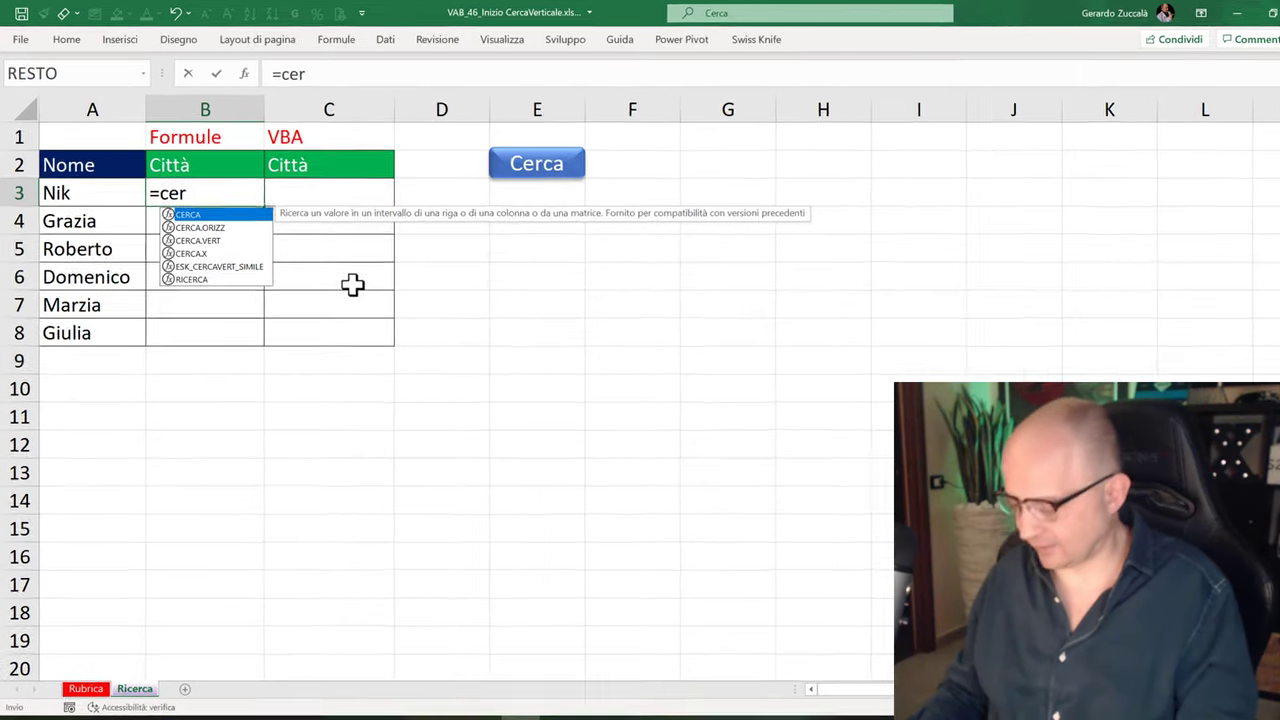
key("Down")
key("Down")
key("Tab")
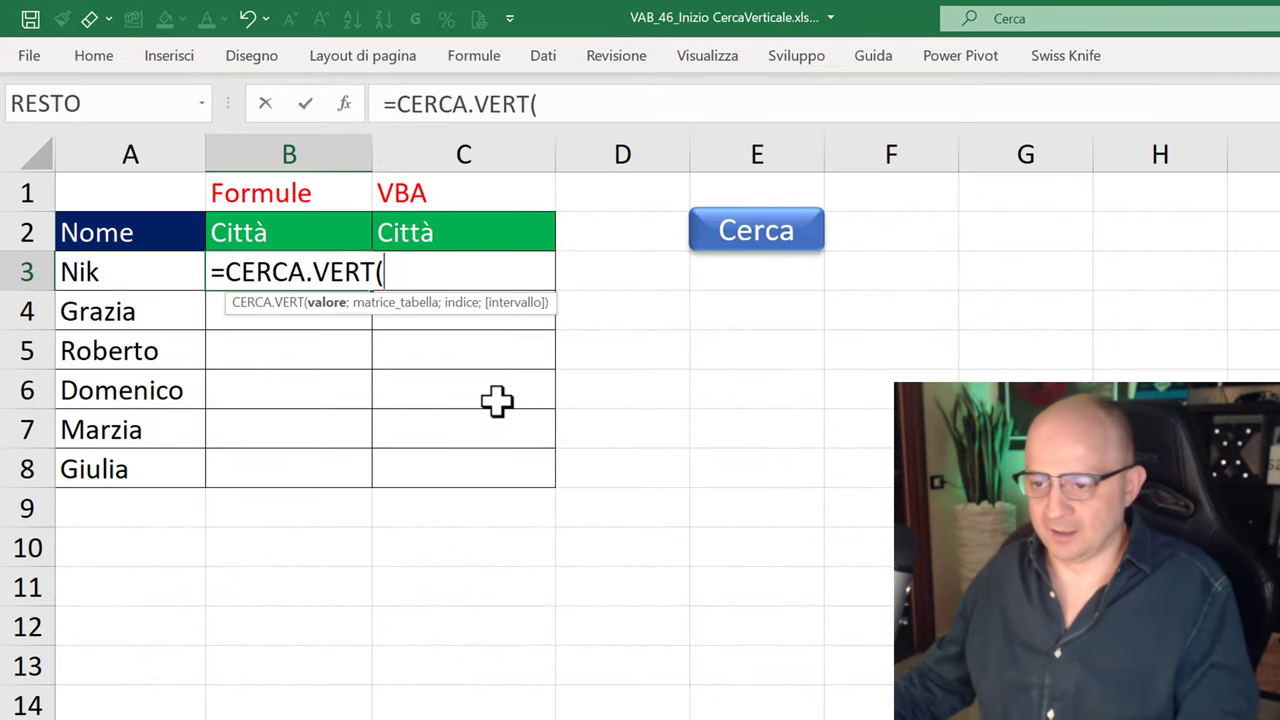
left_click_drag(545, 298, 603, 339)
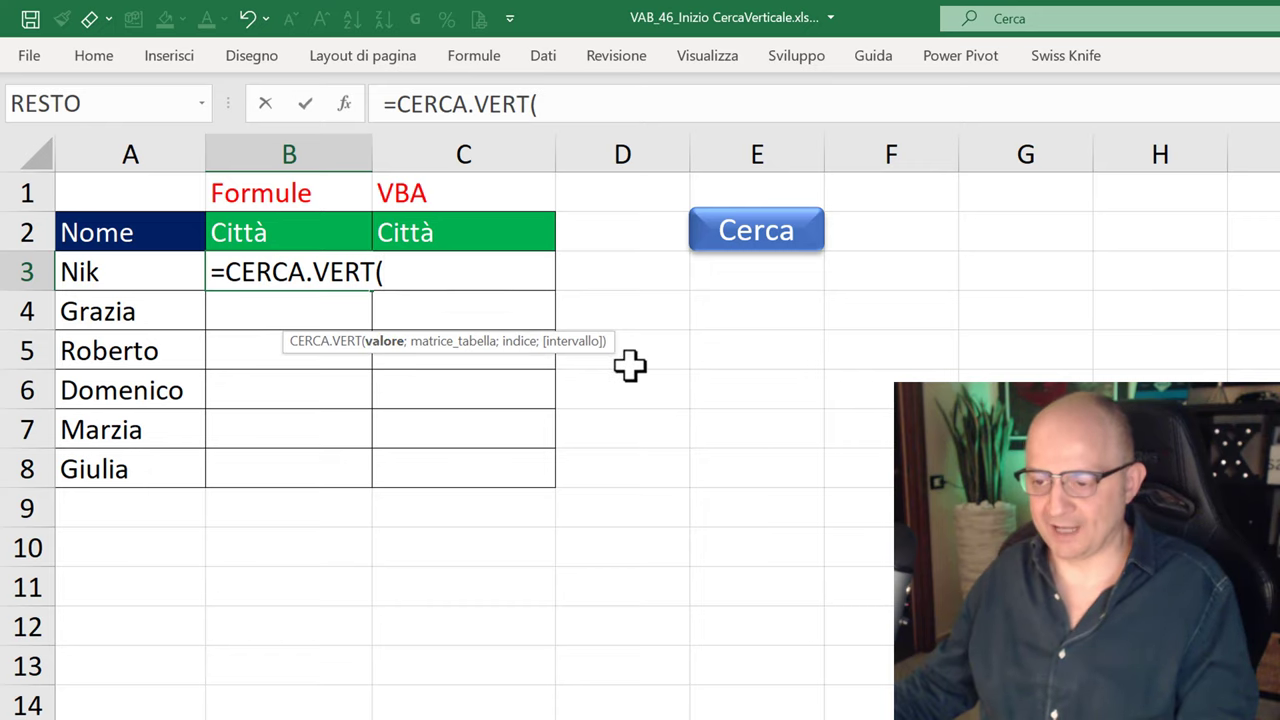
left_click_drag(606, 344, 608, 318)
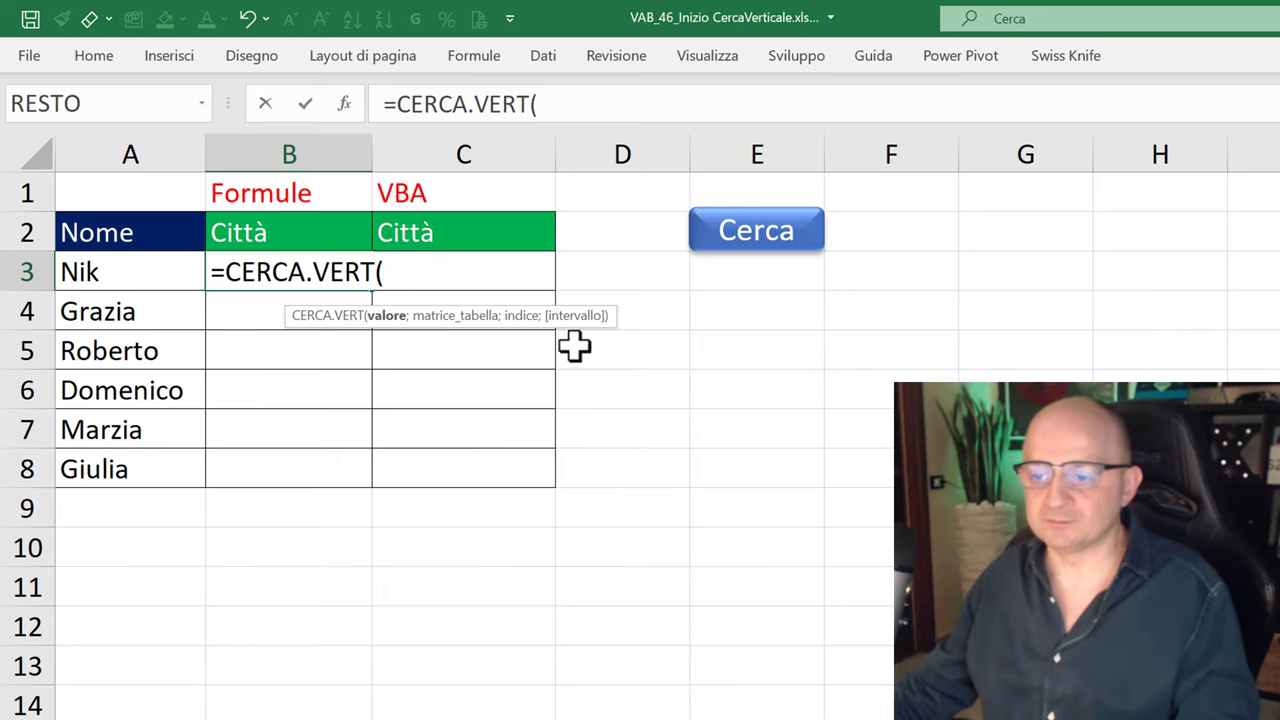
left_click_drag(607, 314, 579, 313)
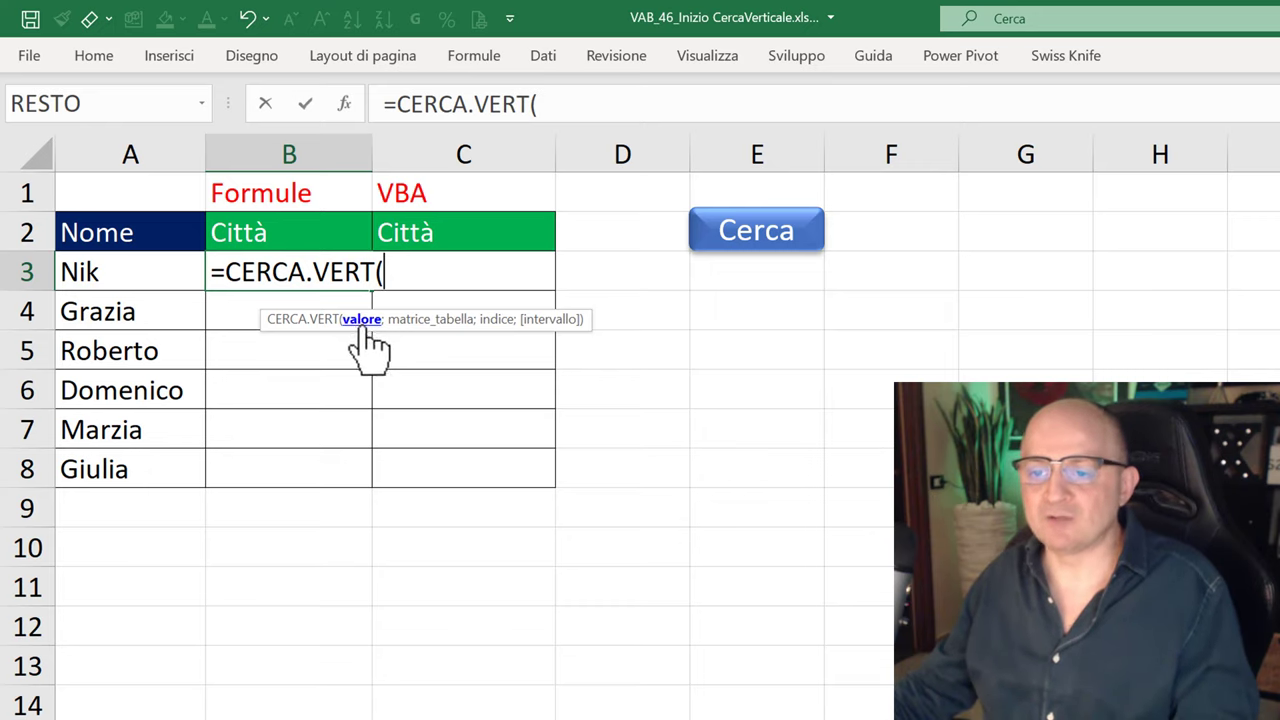
left_click(108, 270)
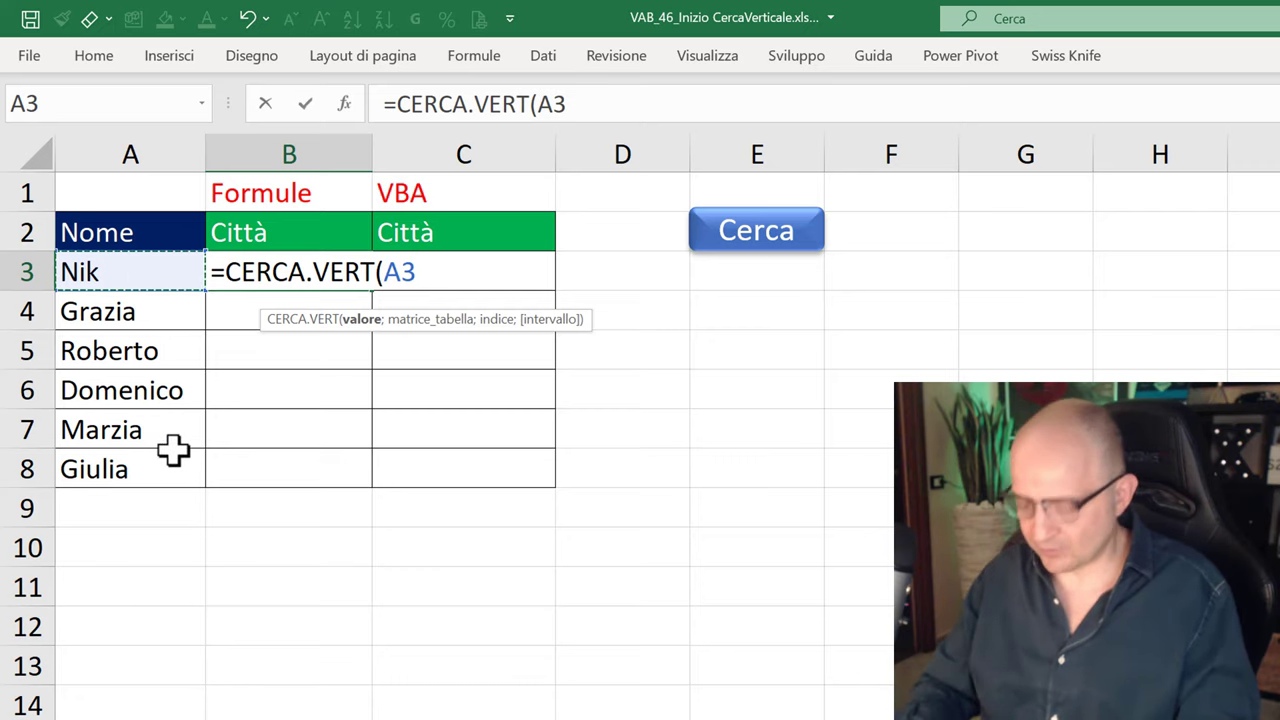
type(";")
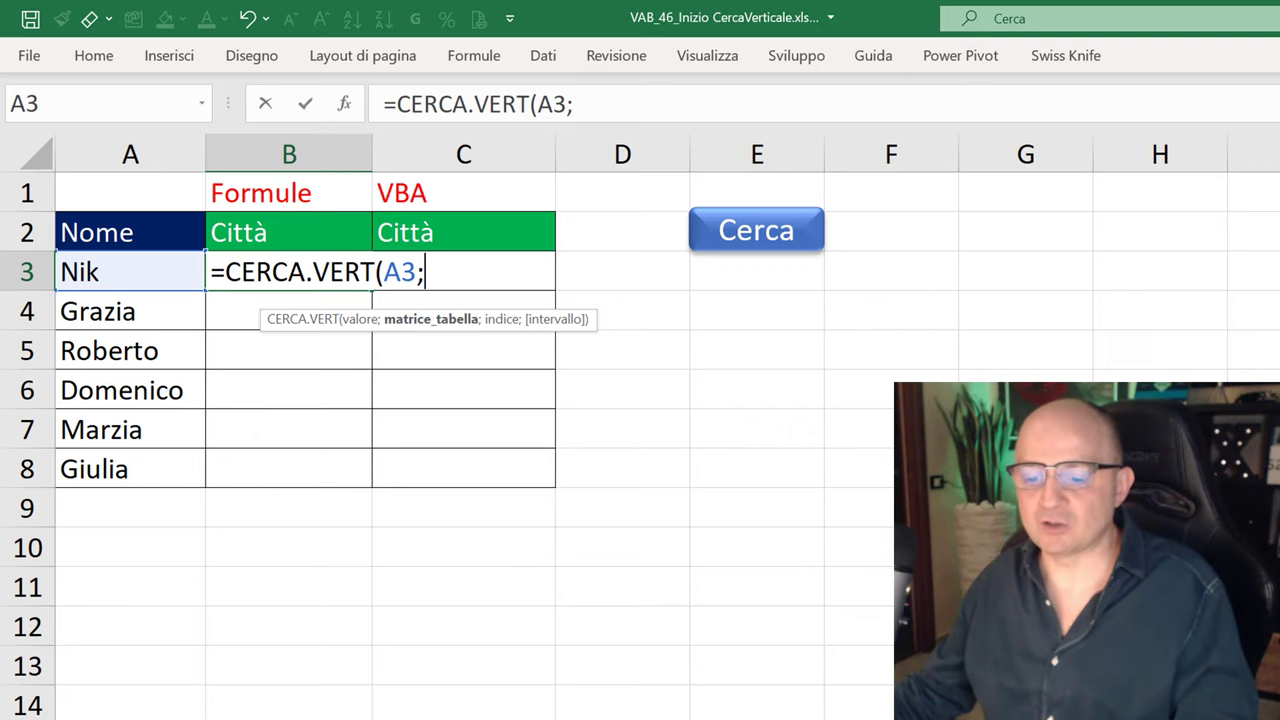
key("ctrl+Page_Down")
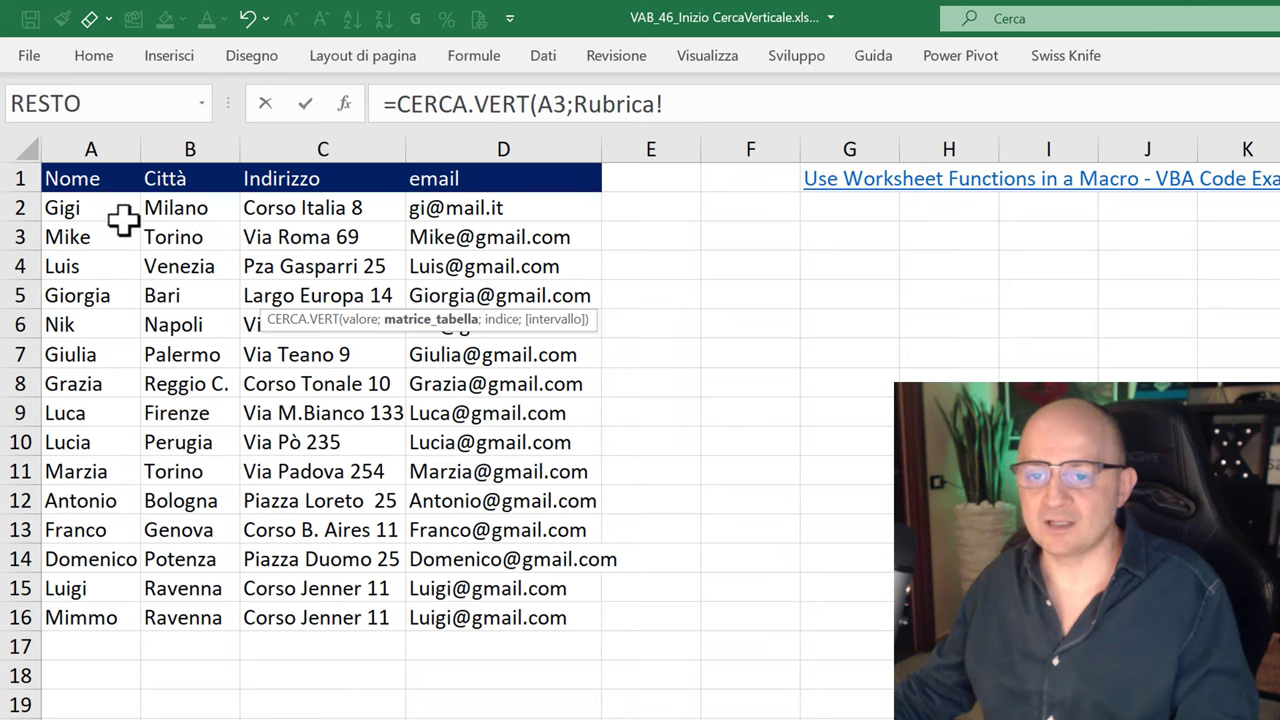
Select A2:D16 on Rubrica as the lookup table and make it absolute ($A$2:$D$16).
mouse_move(97, 208)
left_mouse_down()
mouse_move(415, 232)
mouse_move(488, 618)
left_mouse_up()
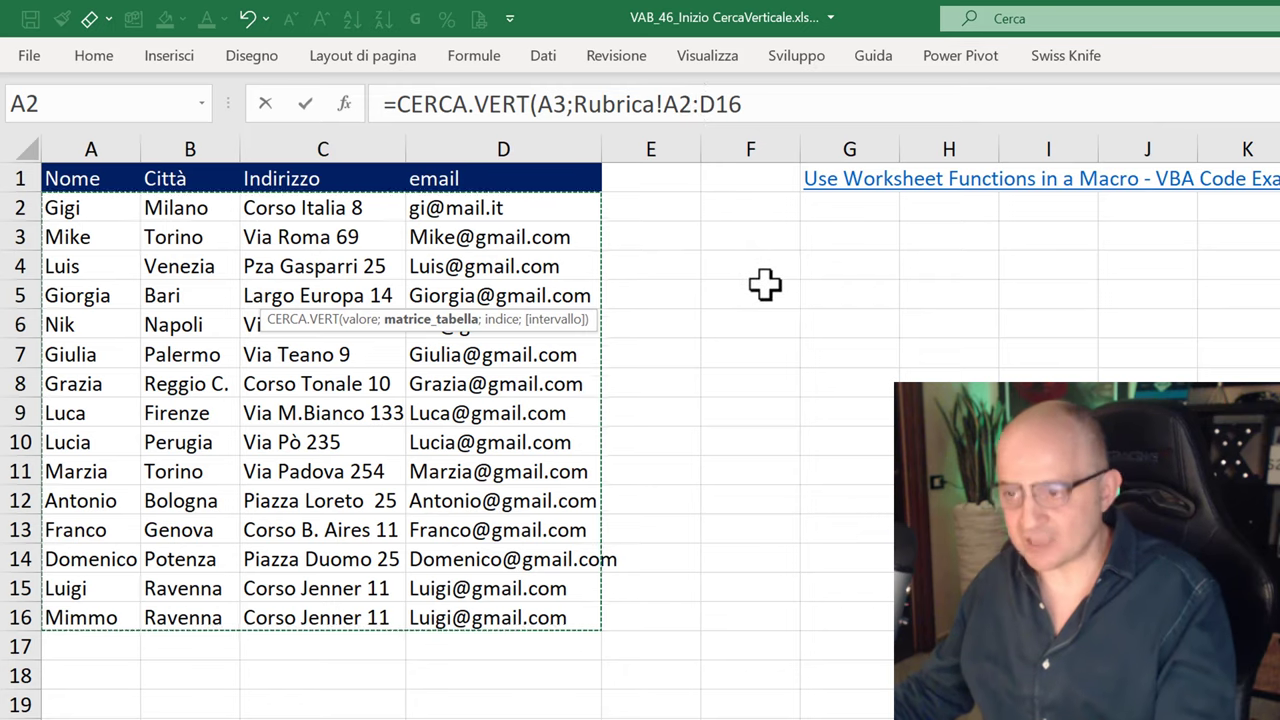
key("F4")
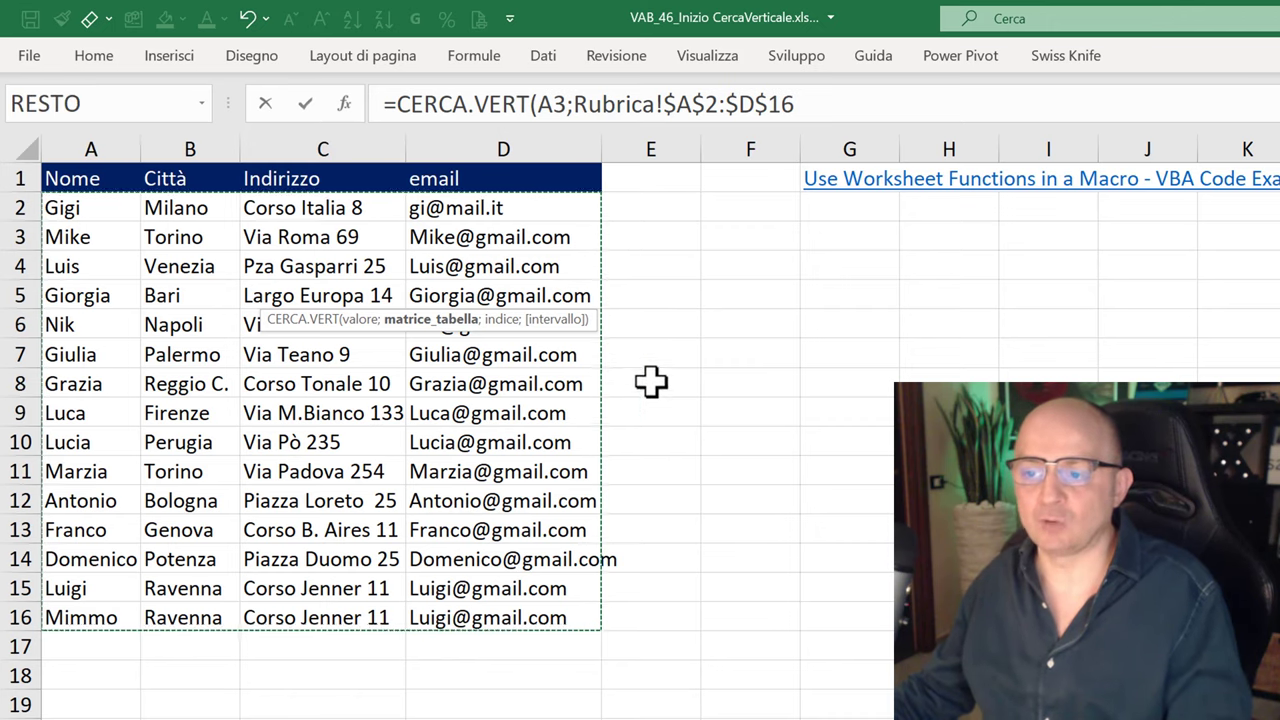
left_click_drag(585, 322, 985, 337)
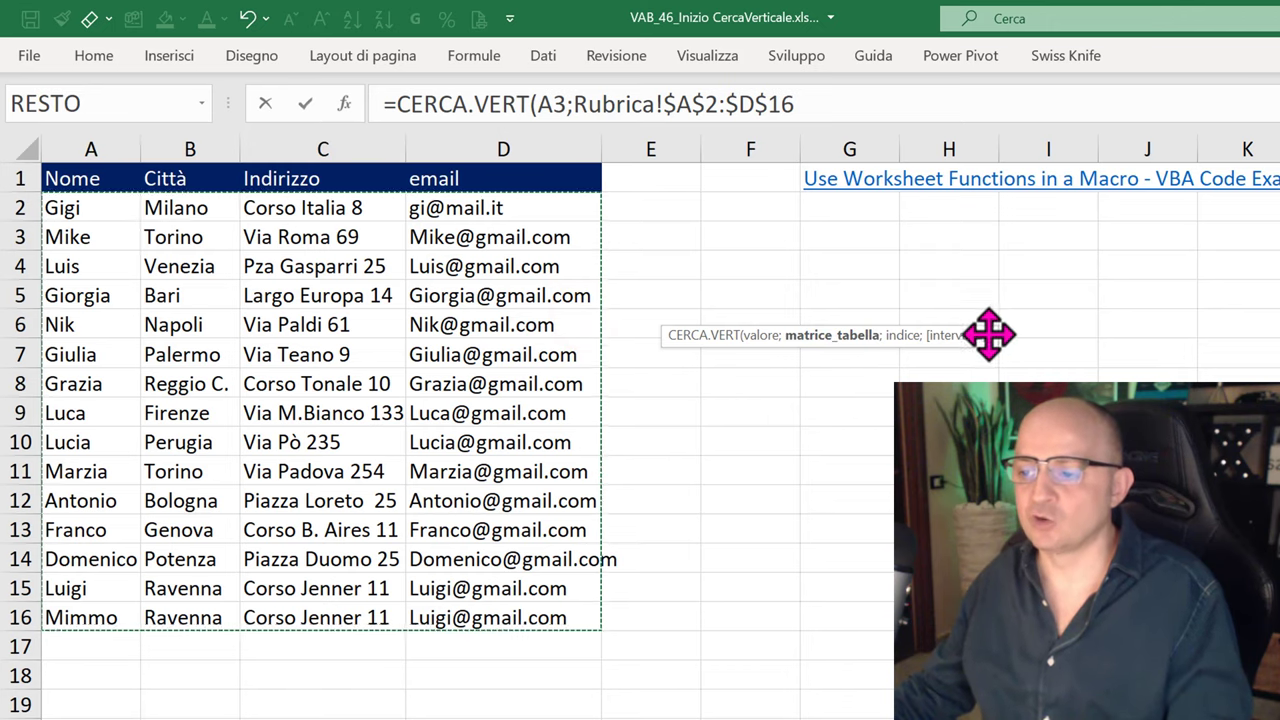
left_click_drag(983, 335, 940, 304)
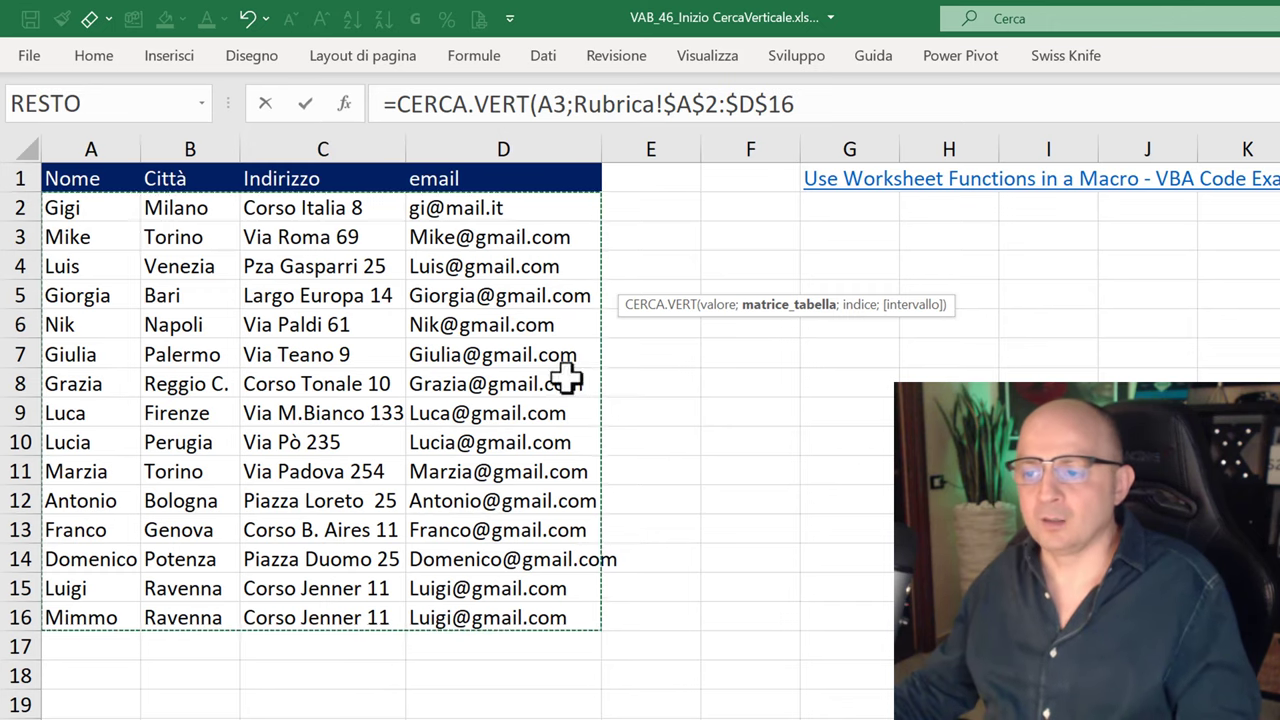
Add column index 2 and FALSO for exact match, close the formula and enter it in B3.
left_click(808, 103)
type(";")
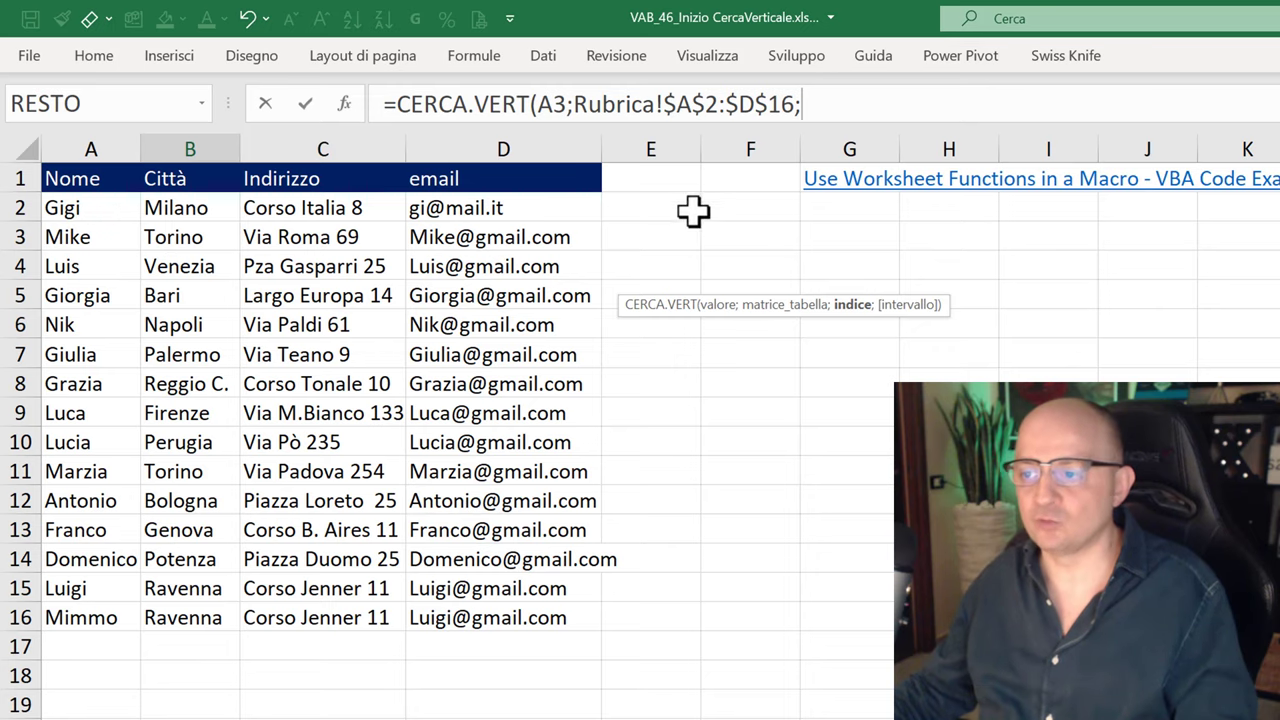
type("2")
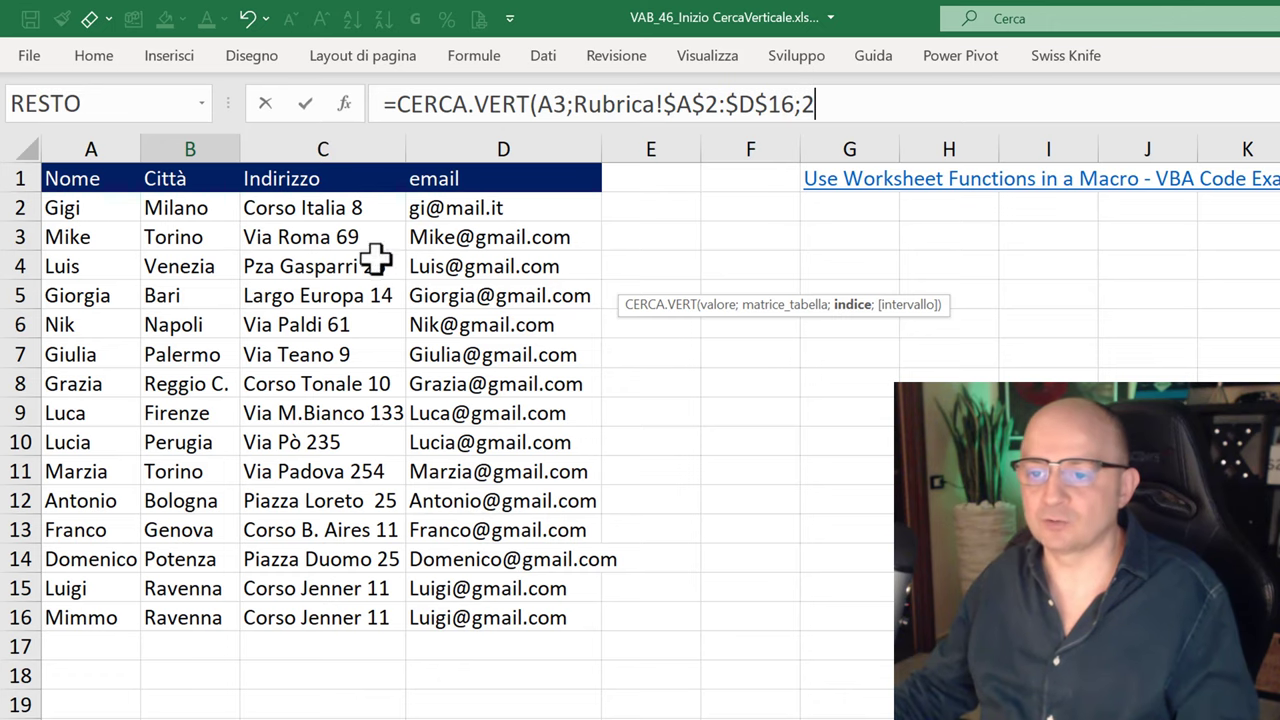
type(";")
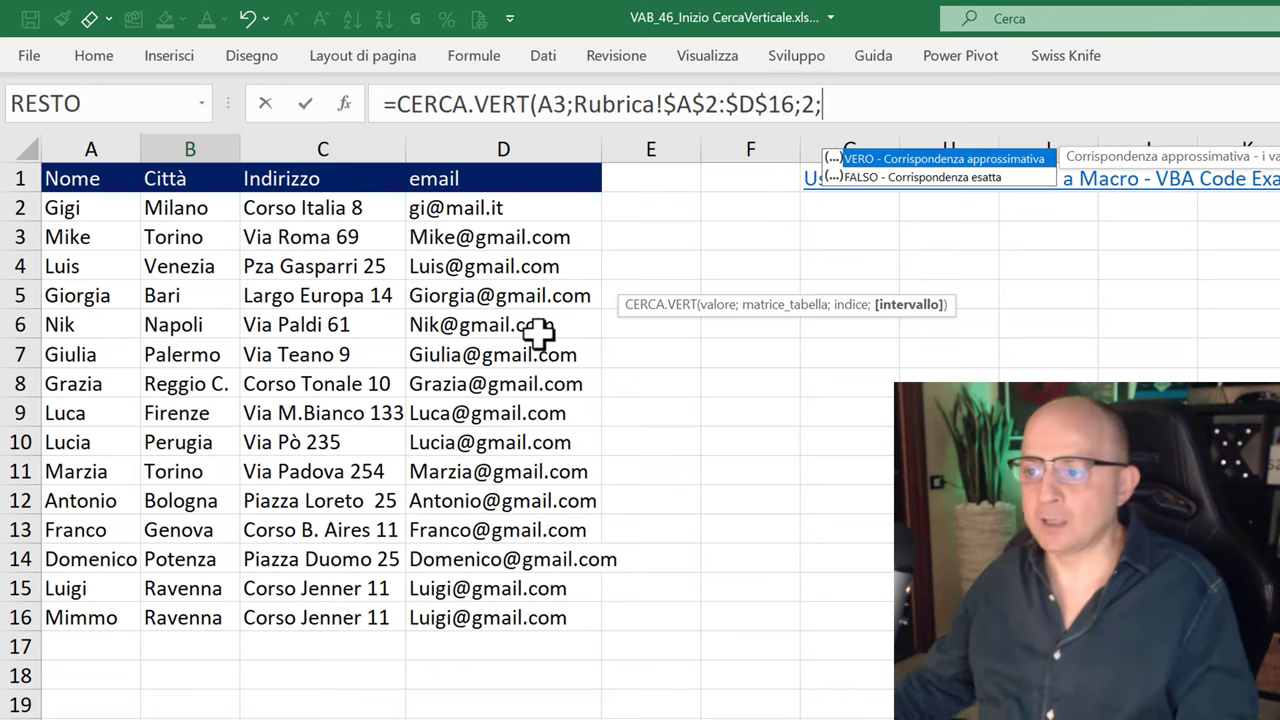
key("Down")
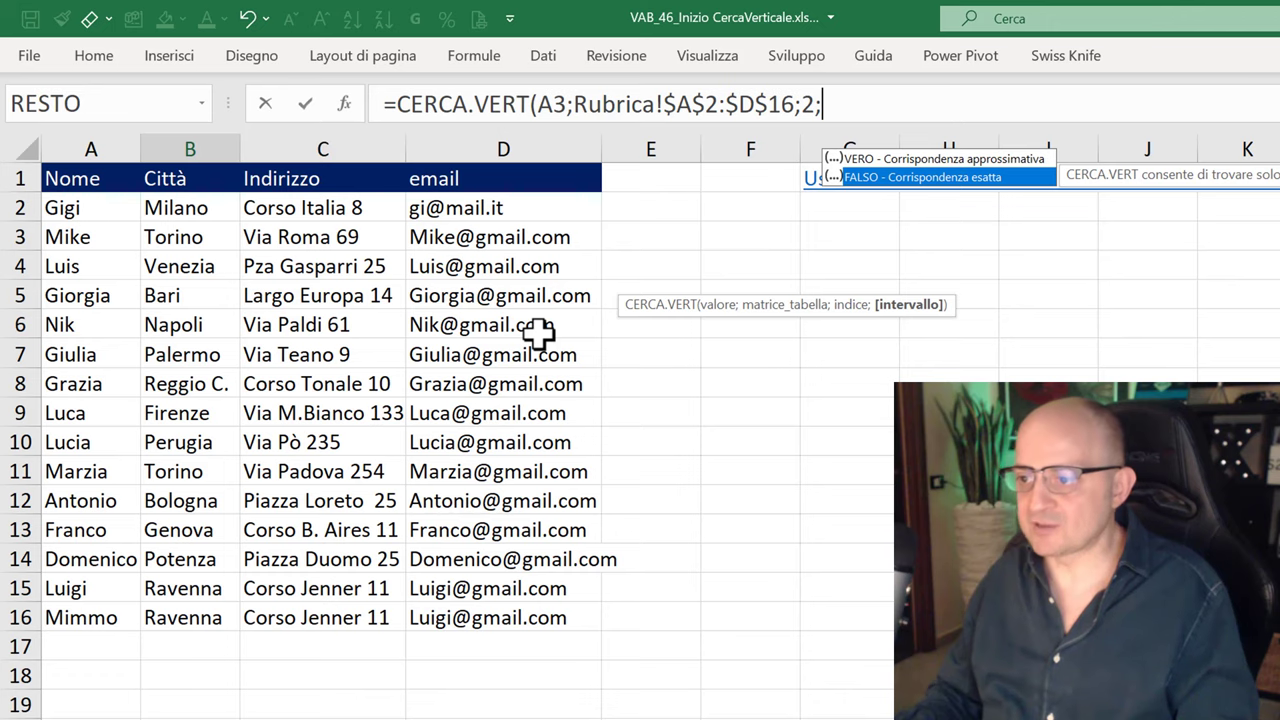
key("Up")
key("Down")
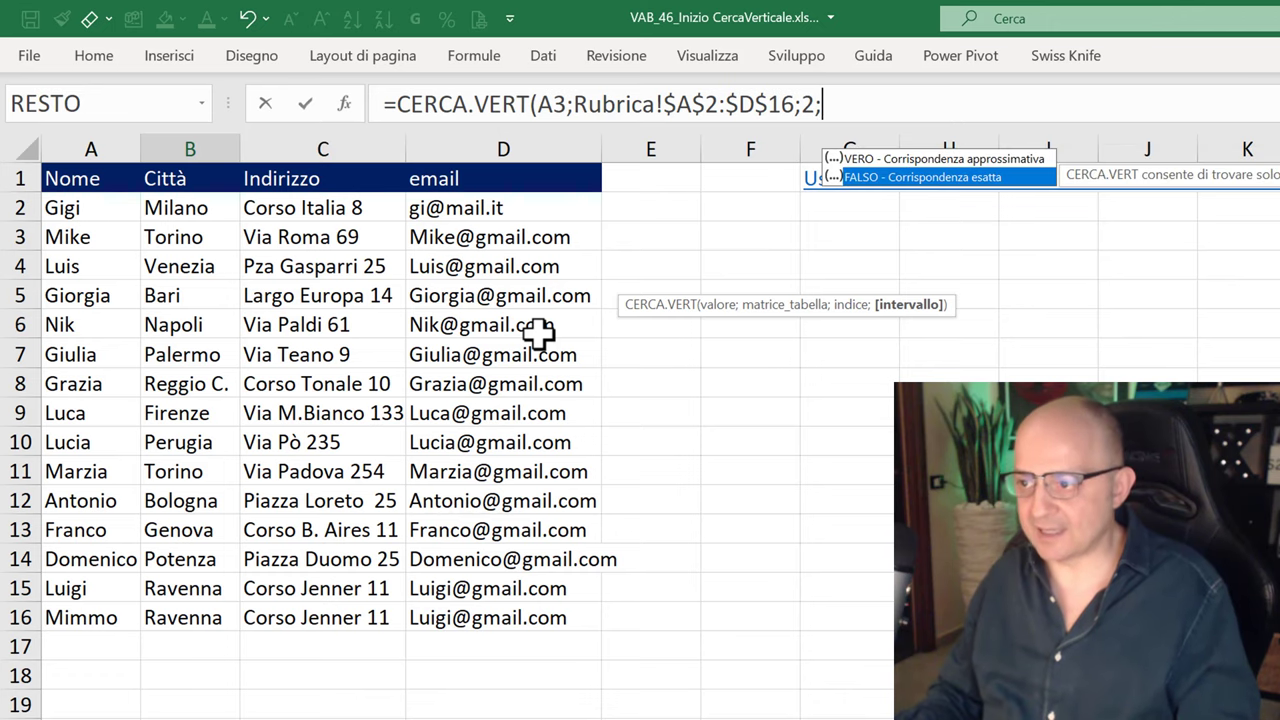
key("Tab")
type(")")
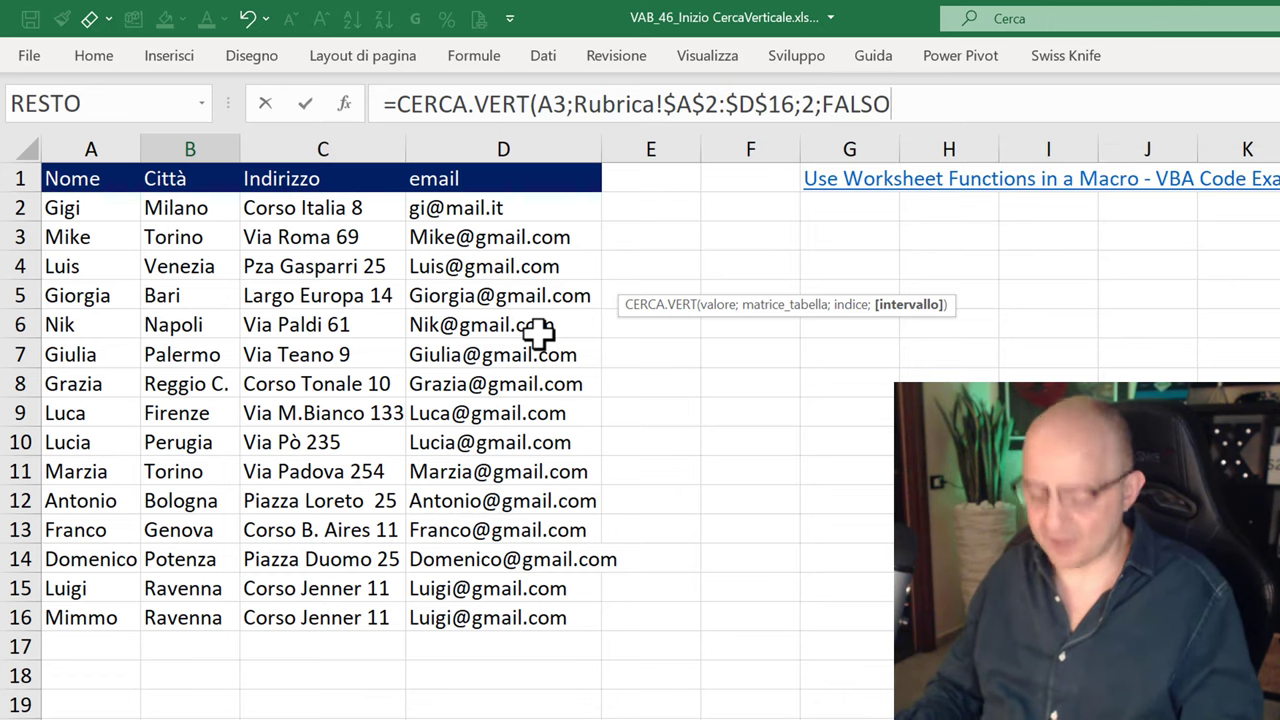
key("Return")
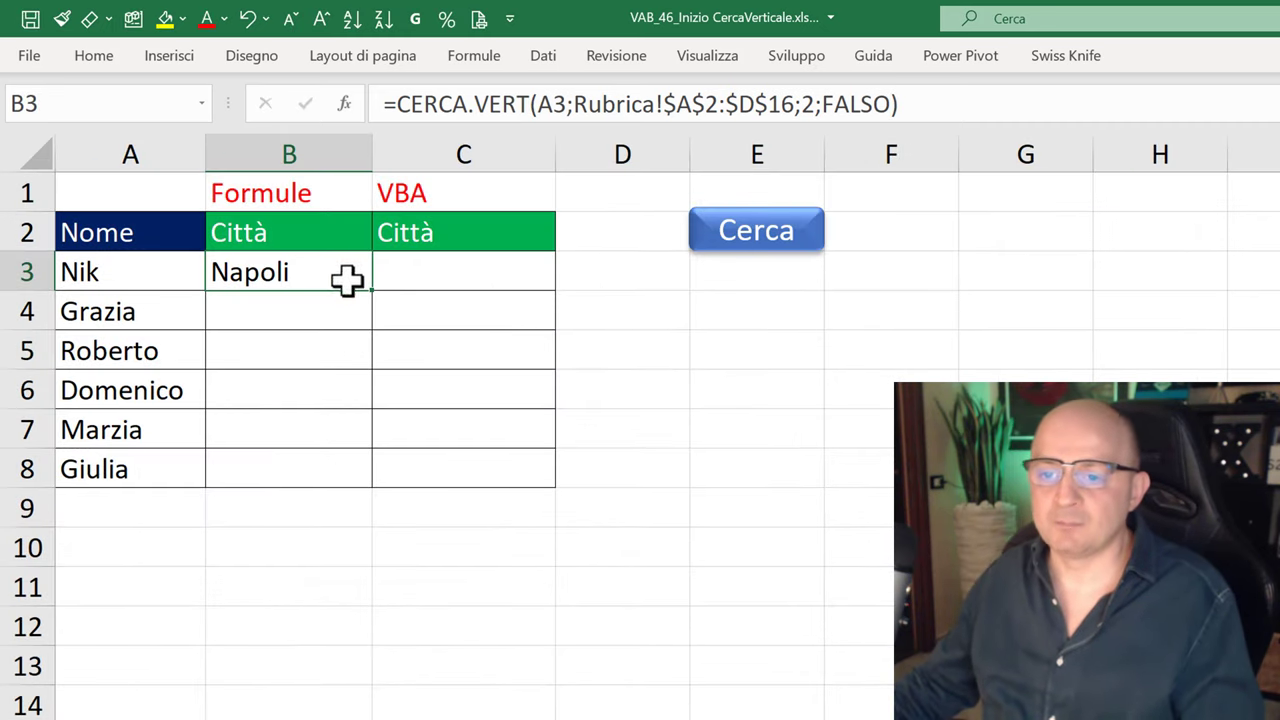
Fill the B3 lookup down to B8 and compare the results, including B5's #N/D, with Rubrica.
left_click_drag(372, 290, 356, 487)
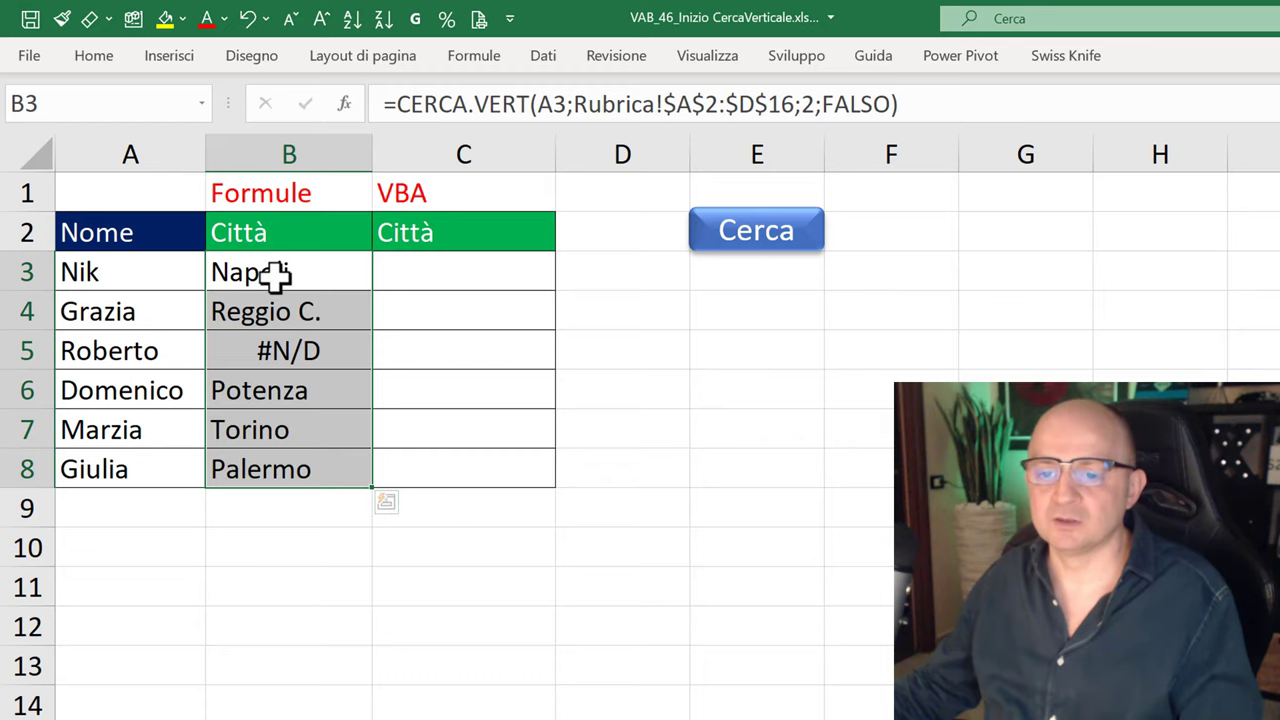
left_click_drag(160, 425, 274, 437)
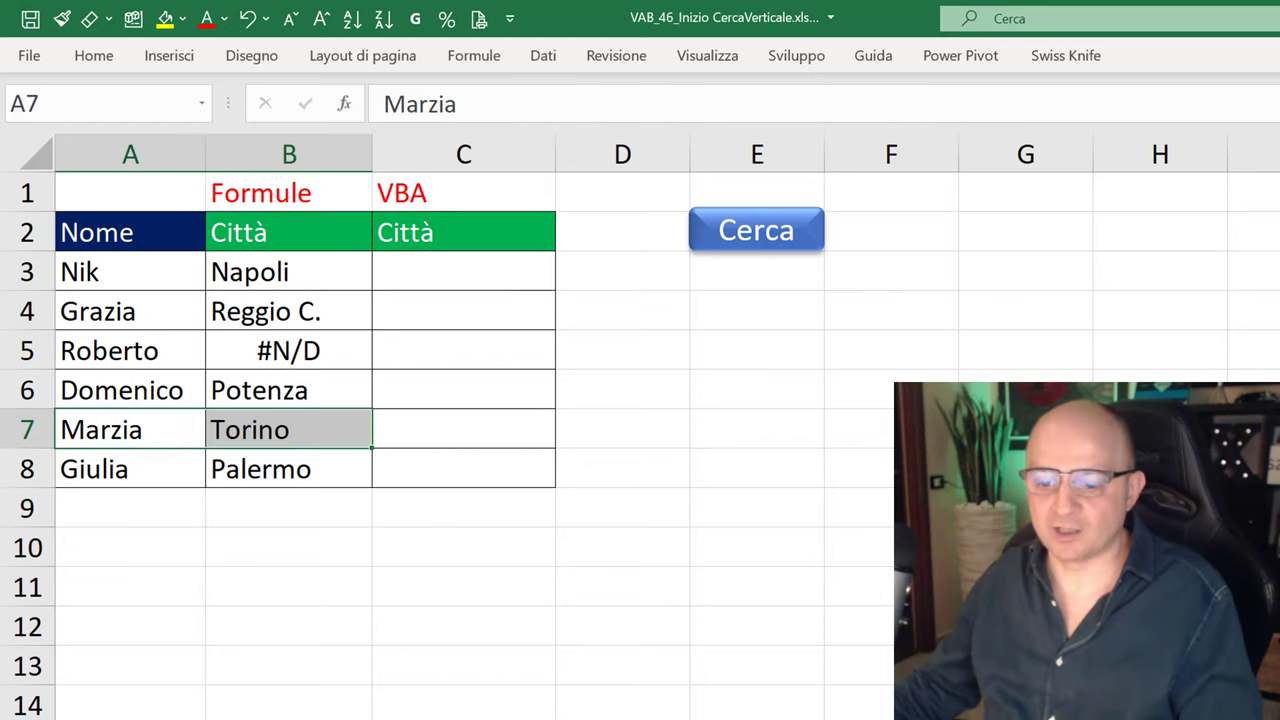
left_click_drag(85, 470, 185, 472)
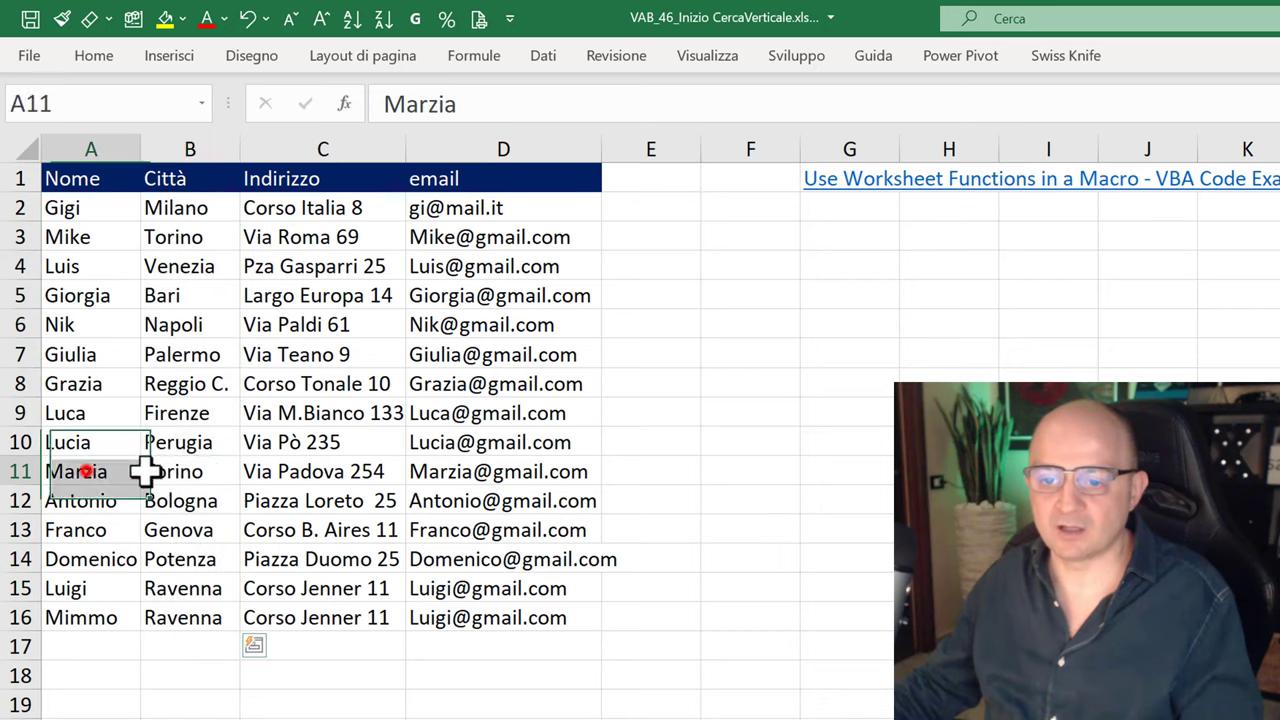
key("ctrl+Page_Up")
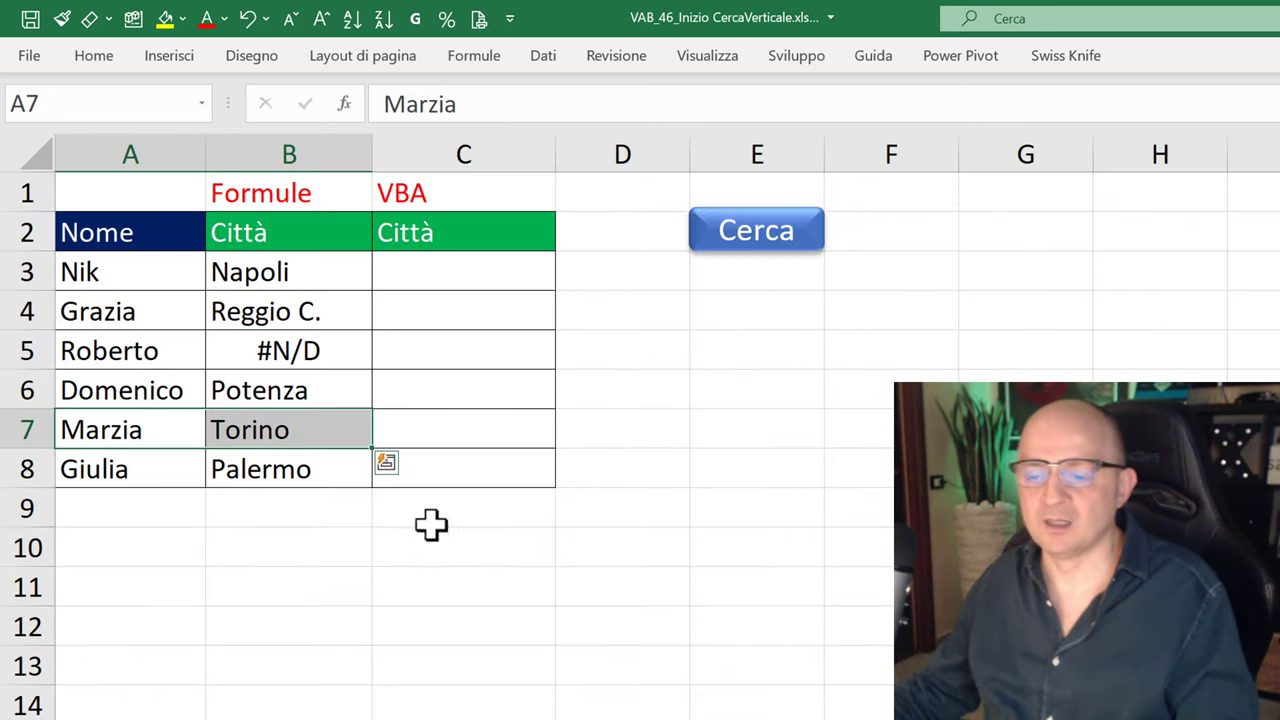
left_click(300, 350)
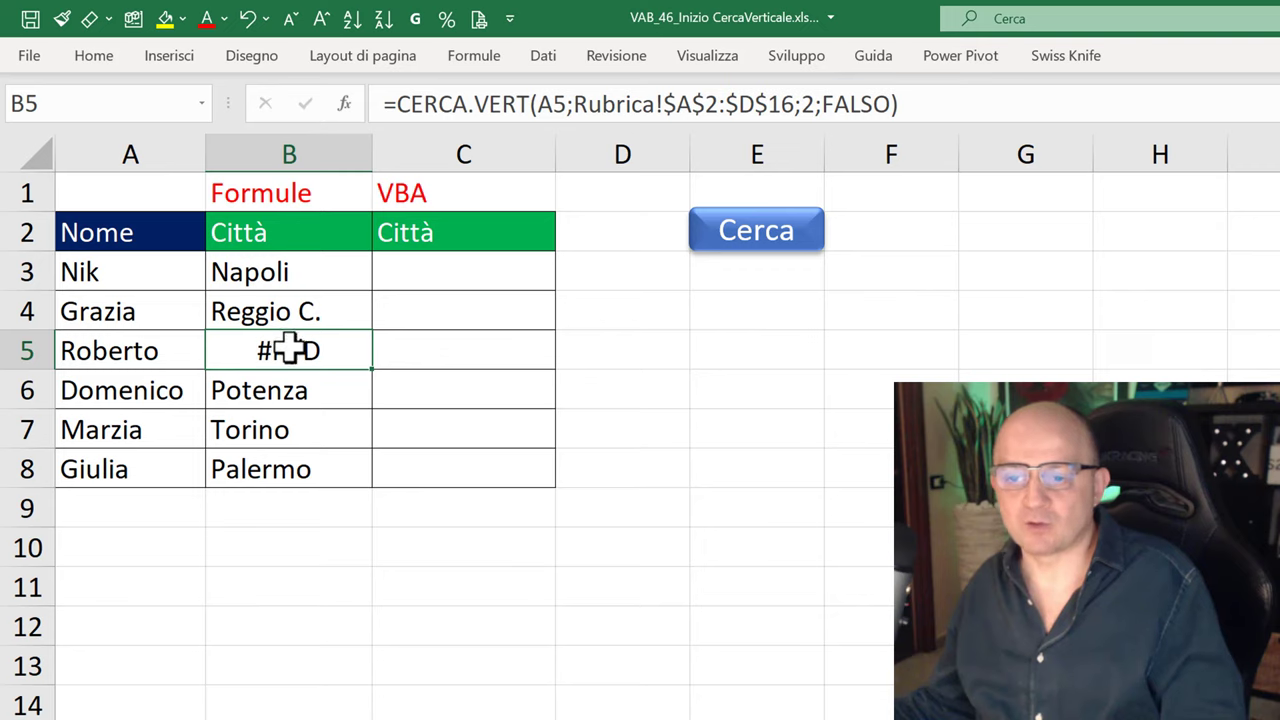
left_click(262, 271)
Wrap B3's lookup in SE.ERRORE with fallback "Inesistente" and fill it down to B8.
double_click(229, 272)
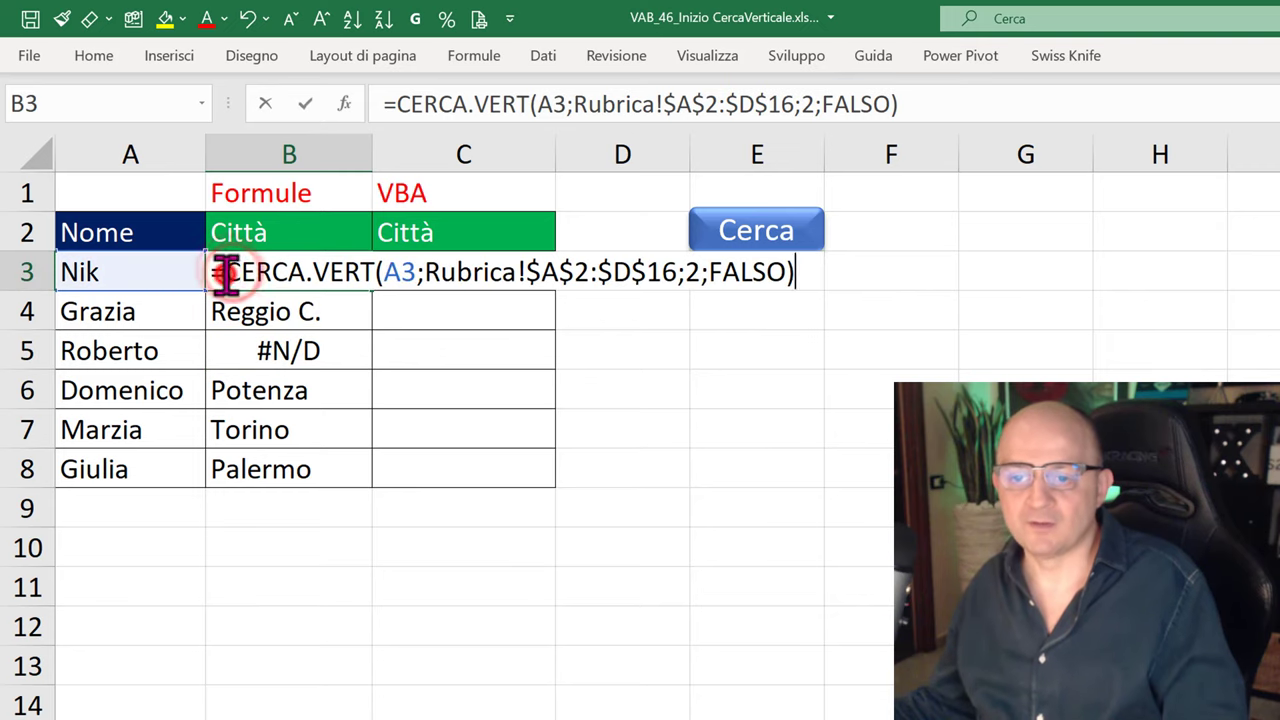
type("s")
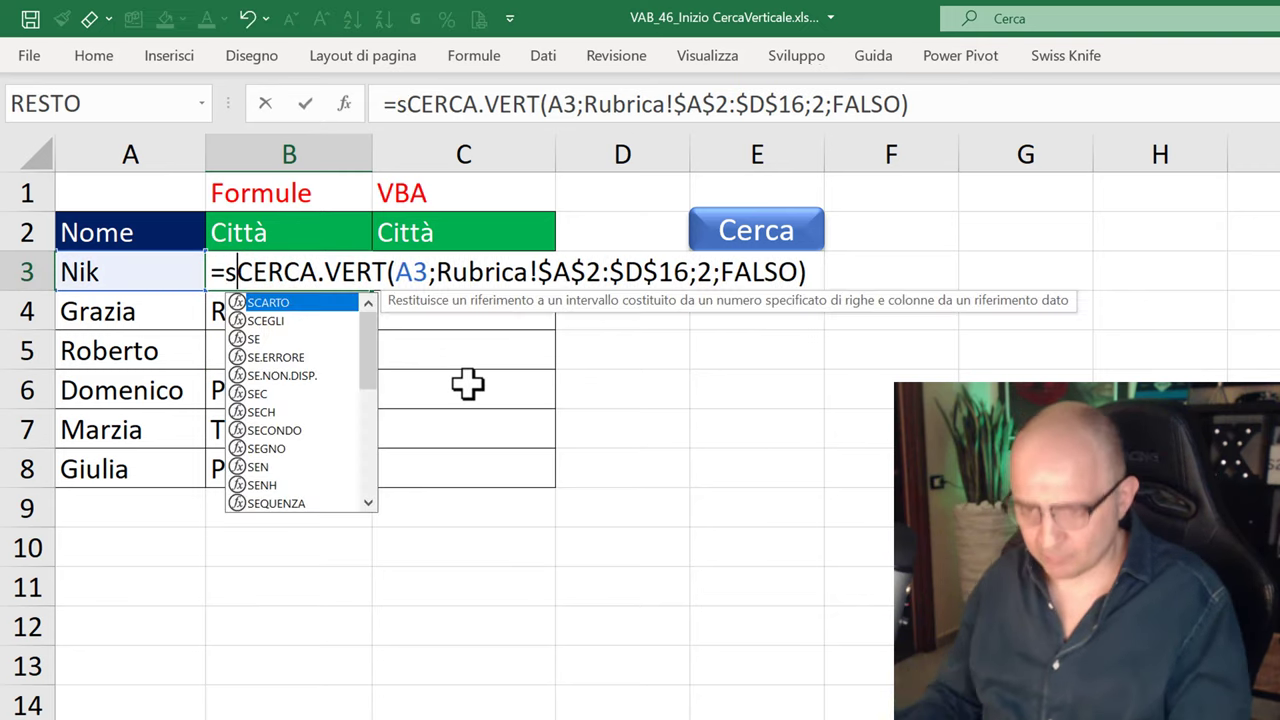
type("e")
key("Down")
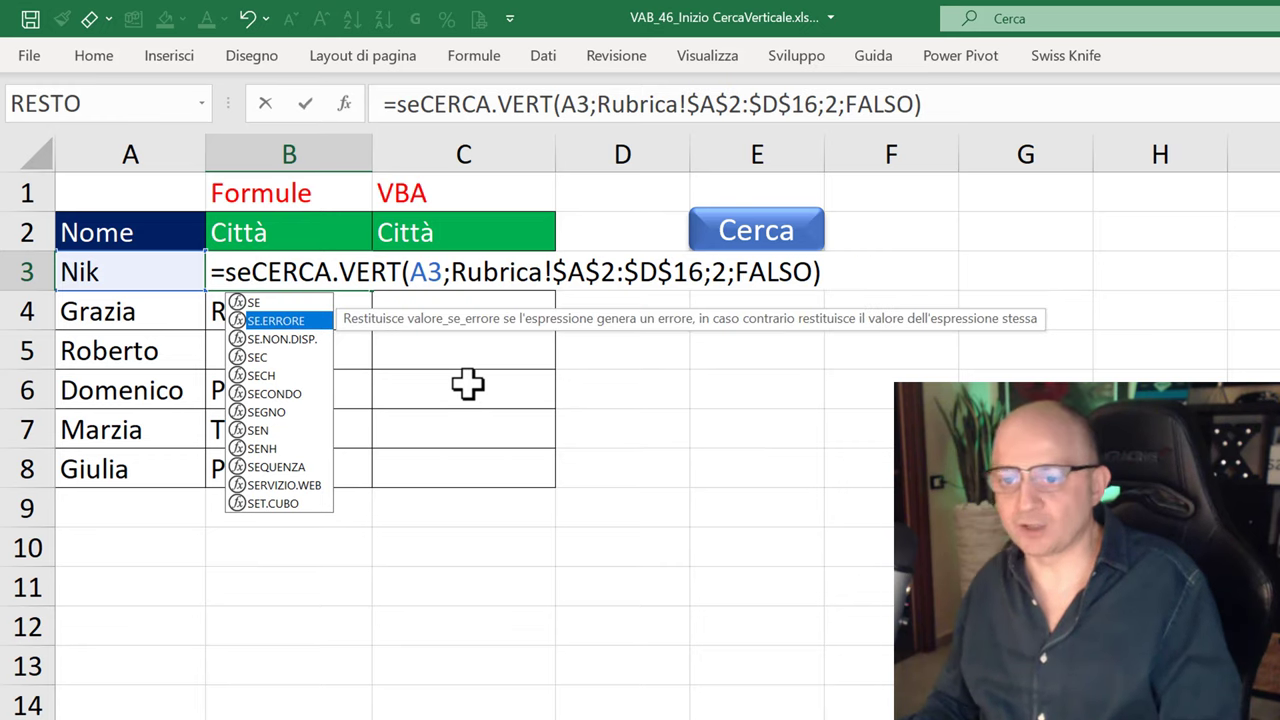
key("Tab")
left_click(980, 271)
type(";")
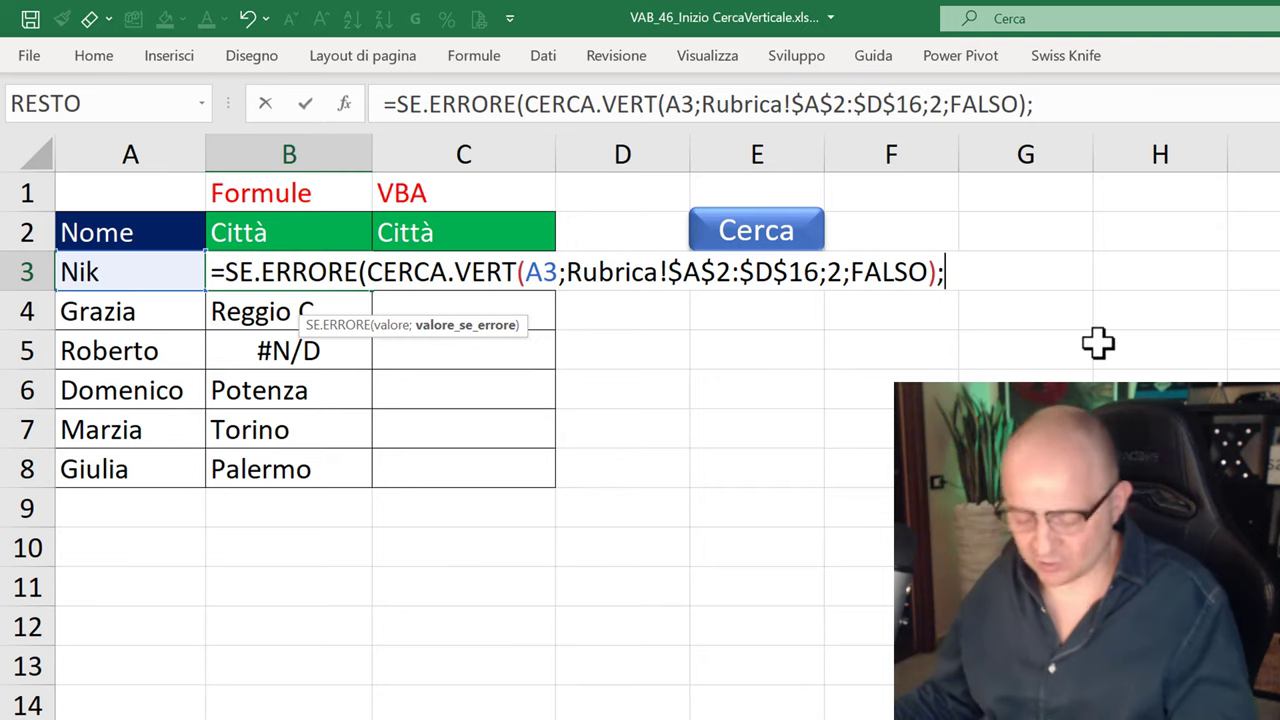
type("\"")
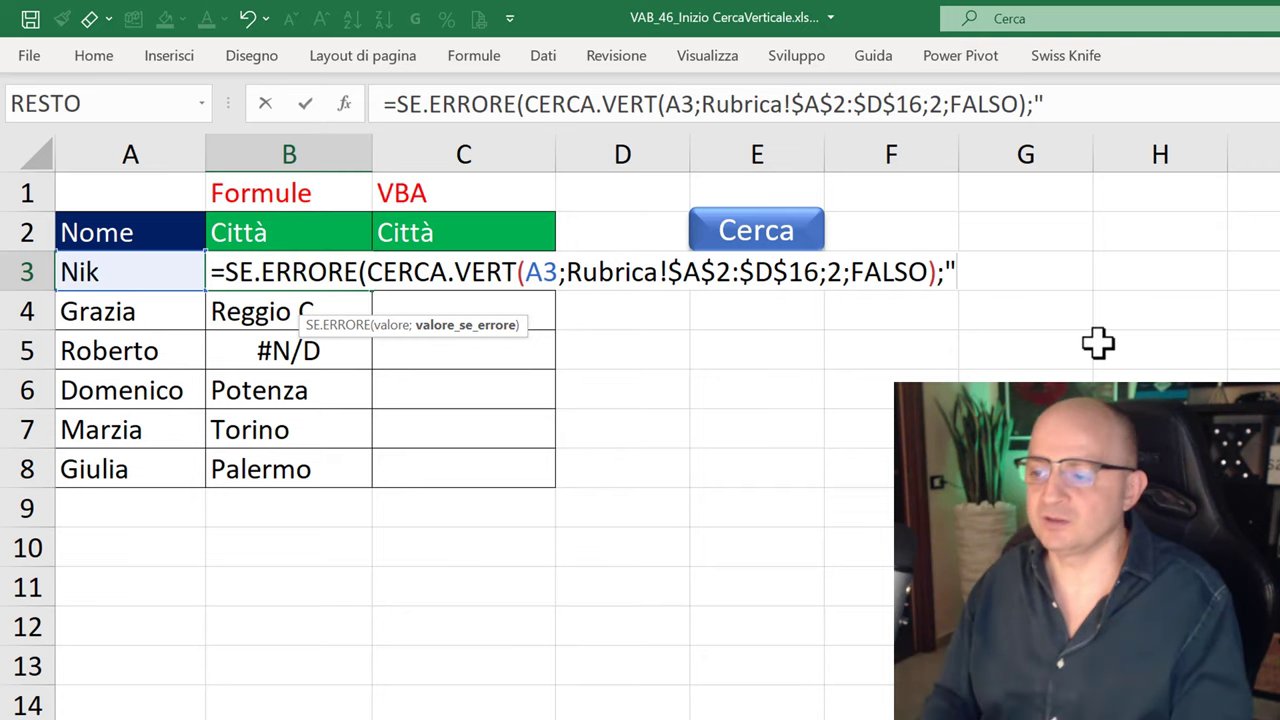
type("In")
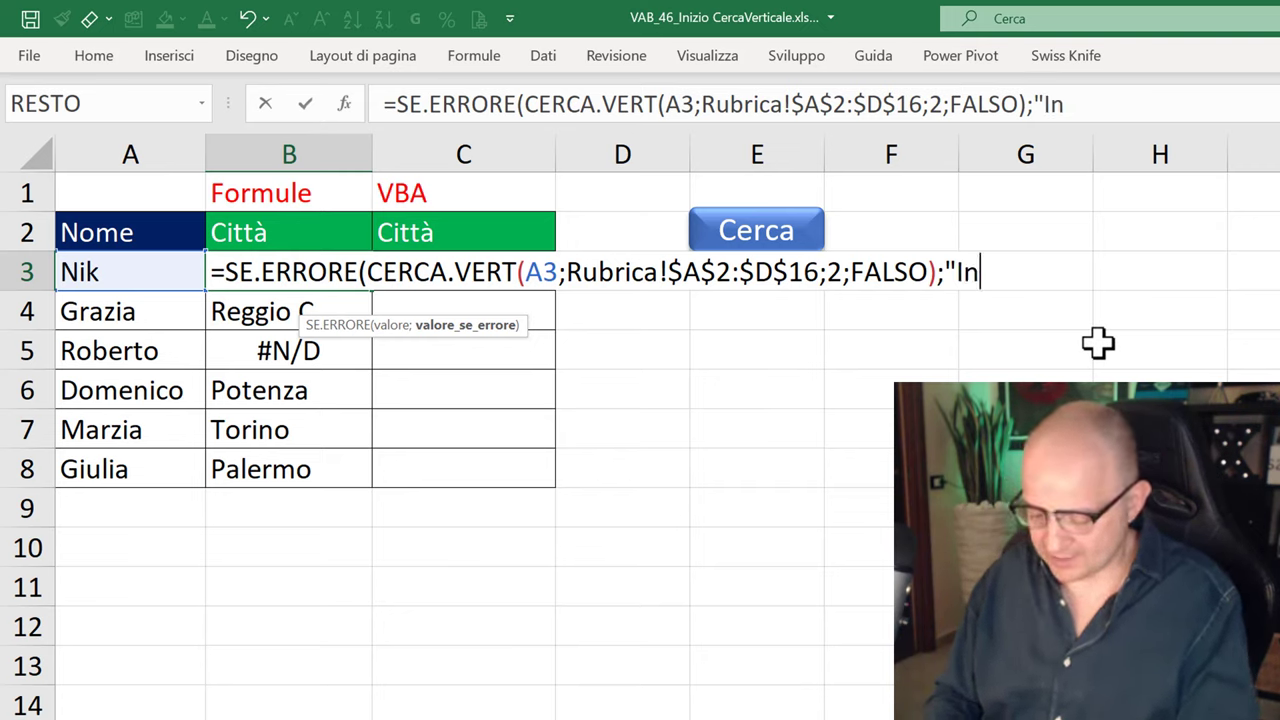
type("esistente")
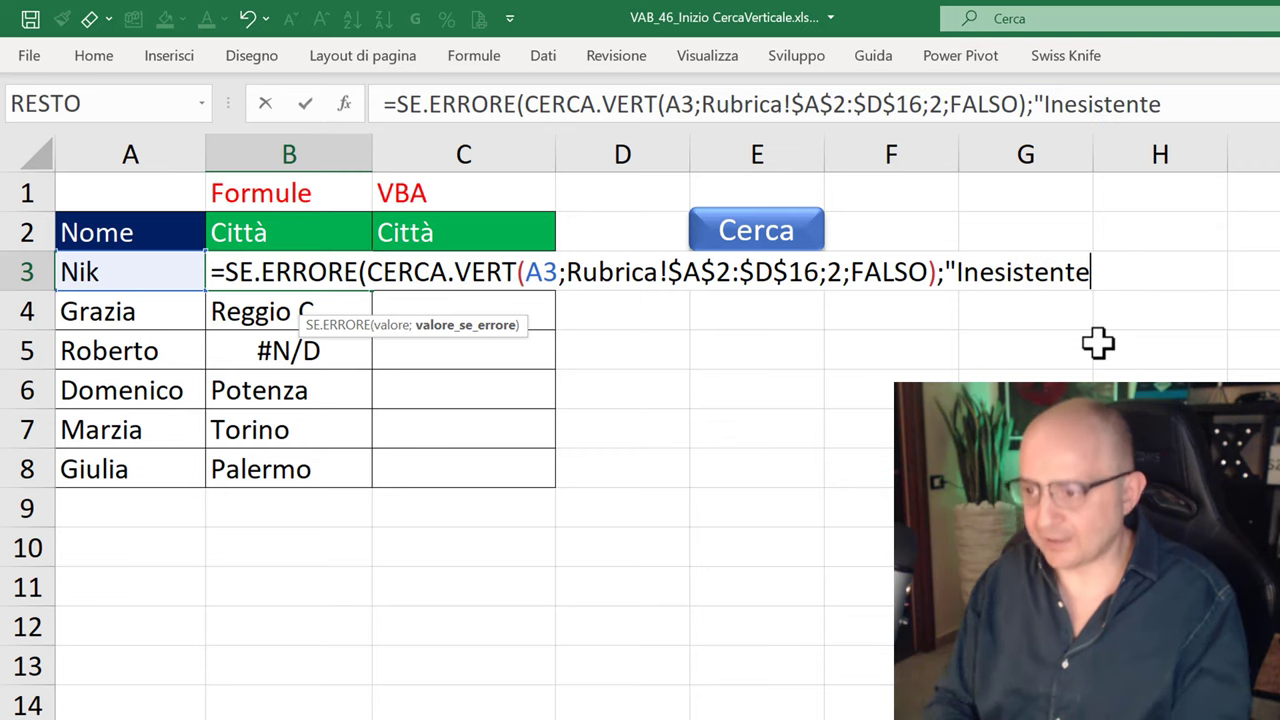
type("\"")
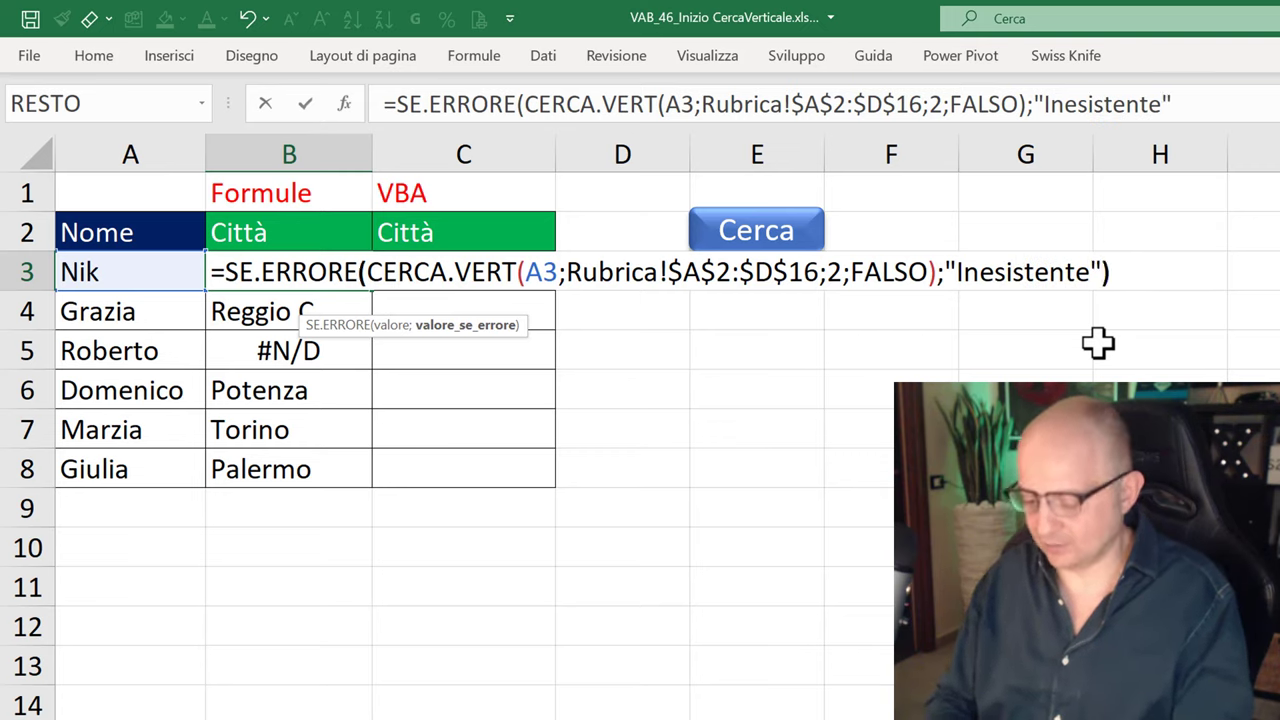
key("ctrl+Return")
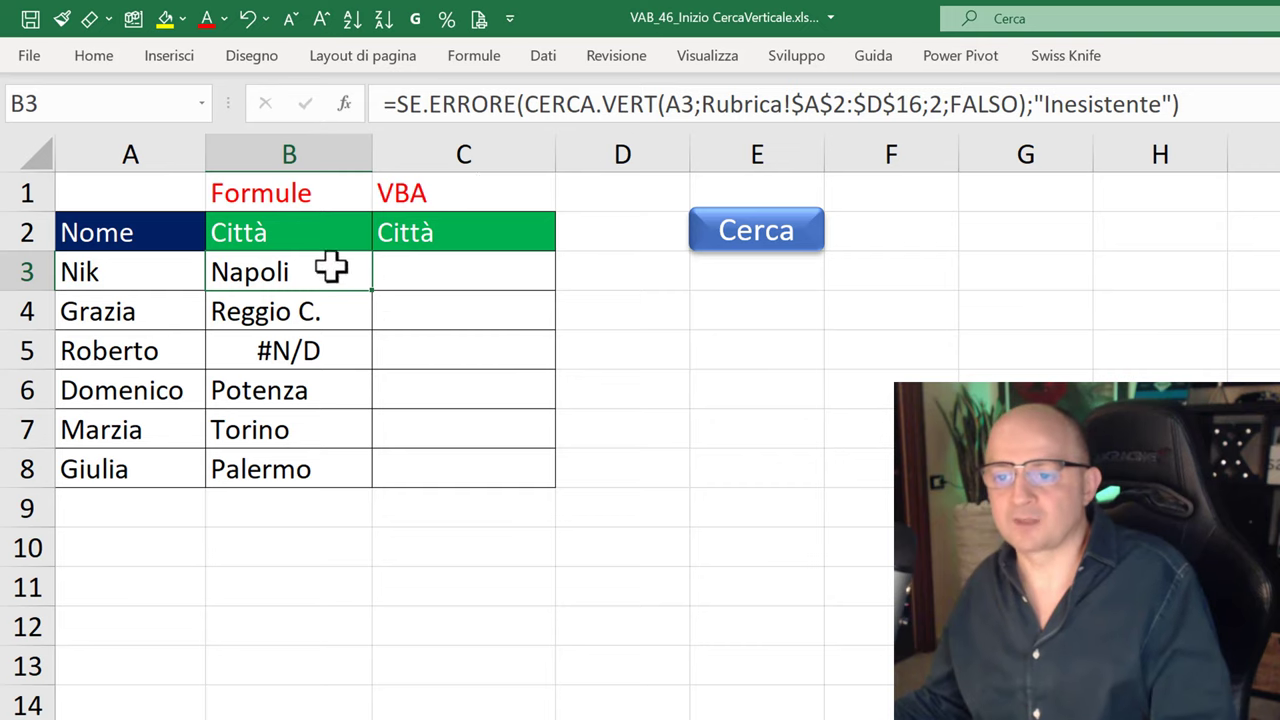
double_click(375, 293)
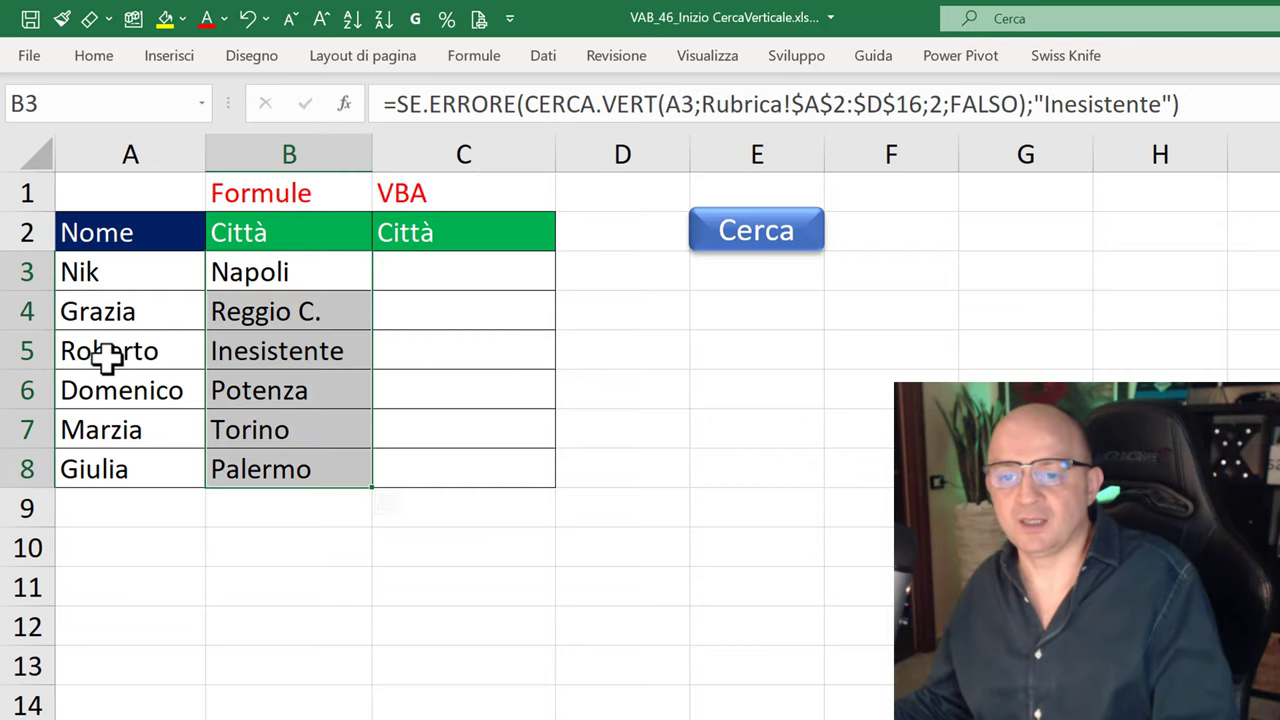
left_click_drag(105, 350, 228, 350)
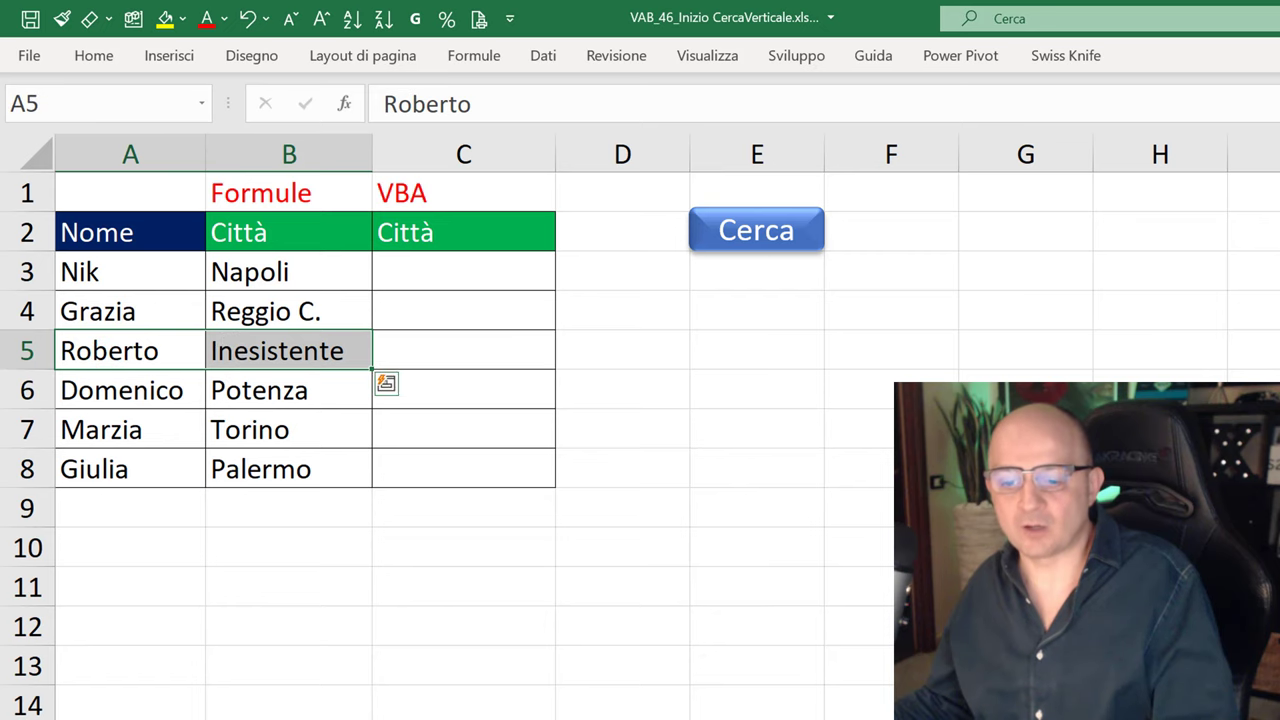
left_click_drag(70, 207, 80, 600)
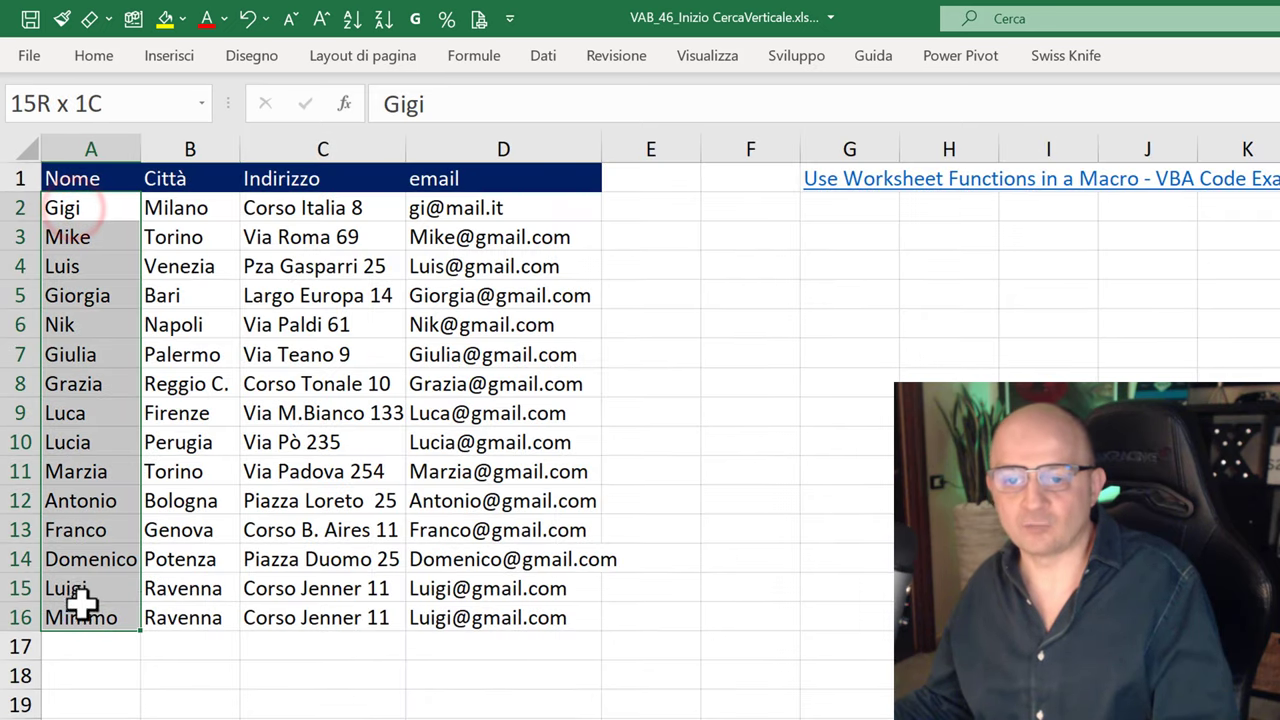
key("ctrl+Page_Up")
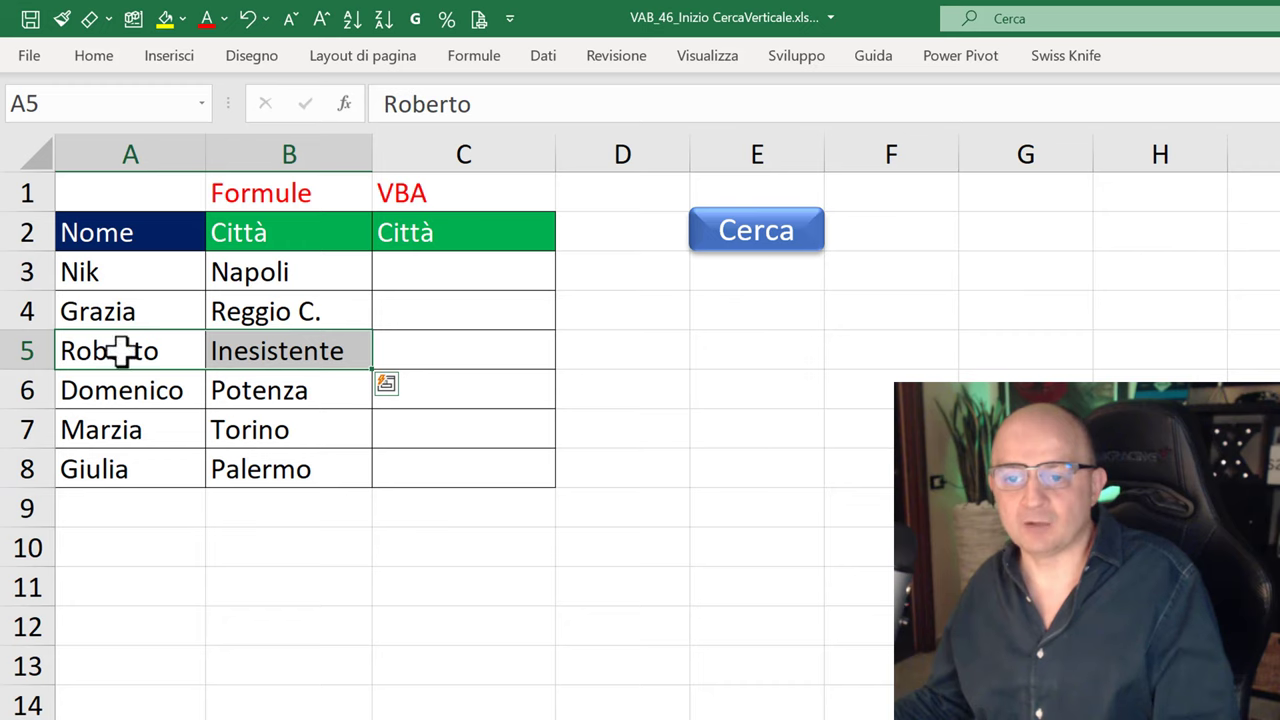
left_click_drag(120, 350, 263, 351)
left_click(436, 605)
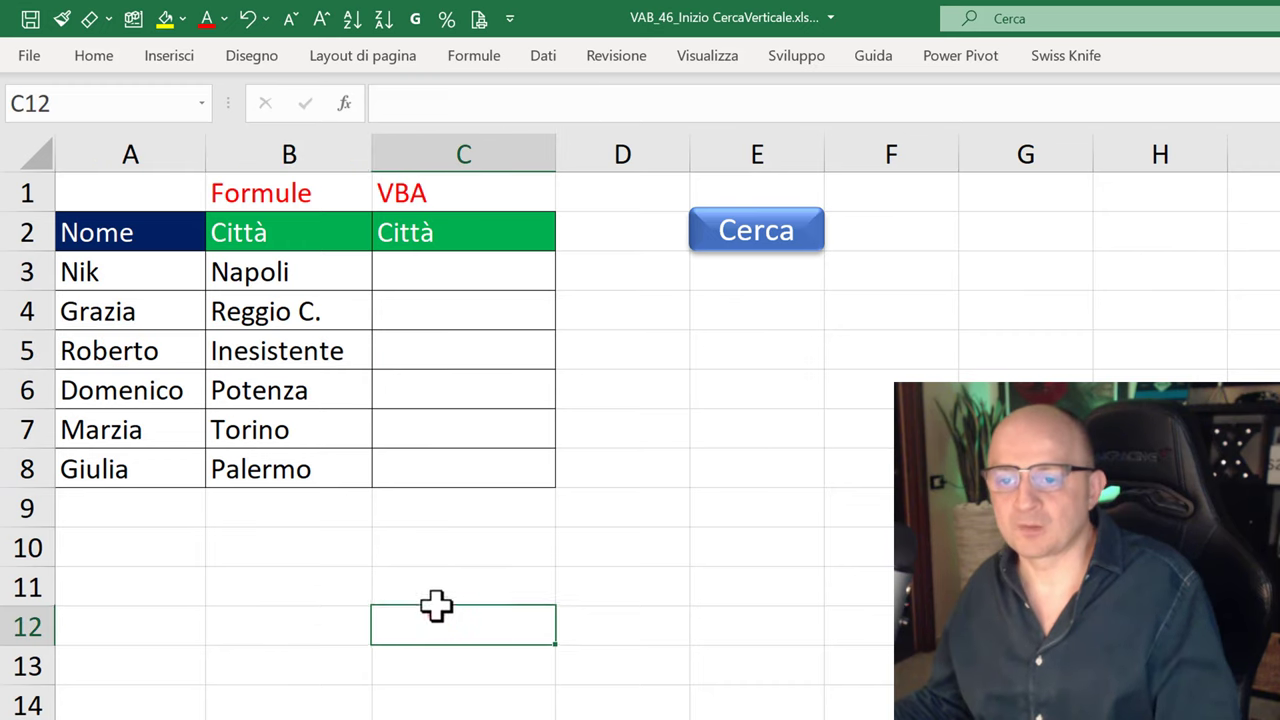
double_click(291, 275)
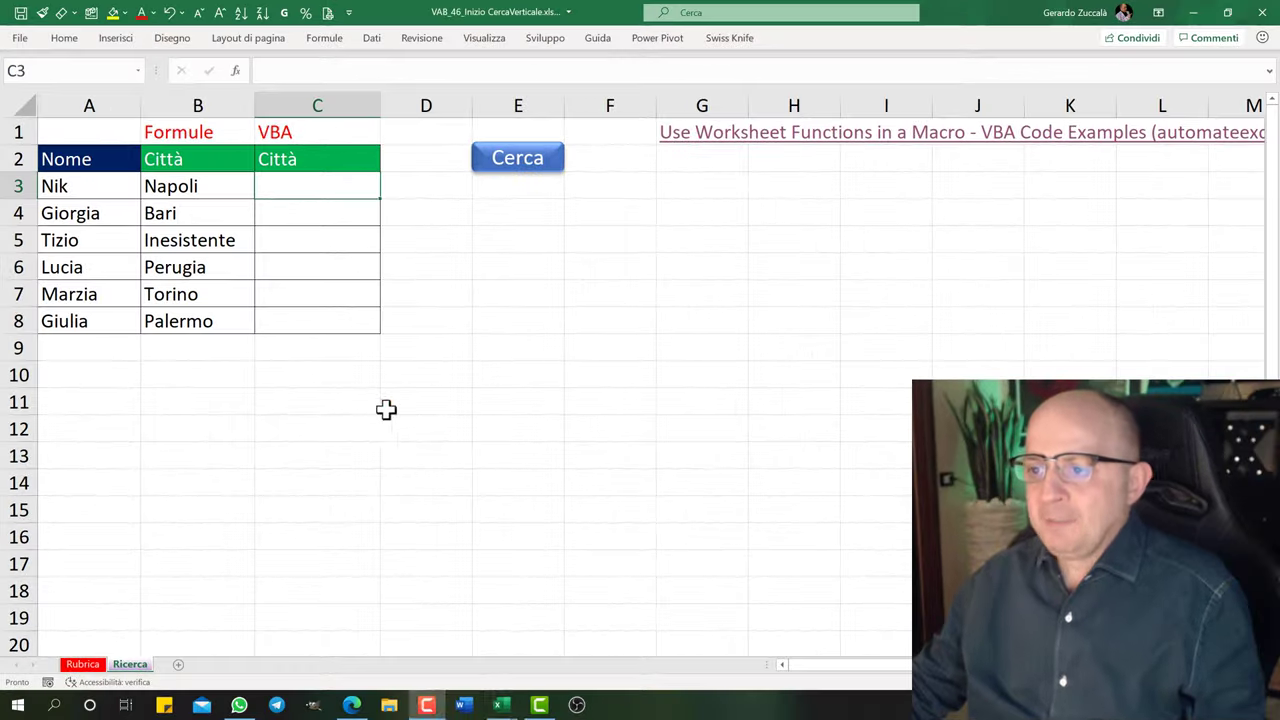
Open the Visual Basic editor from Sviluppo and show Modulo1's CercaVerticale macro.
left_click(545, 38)
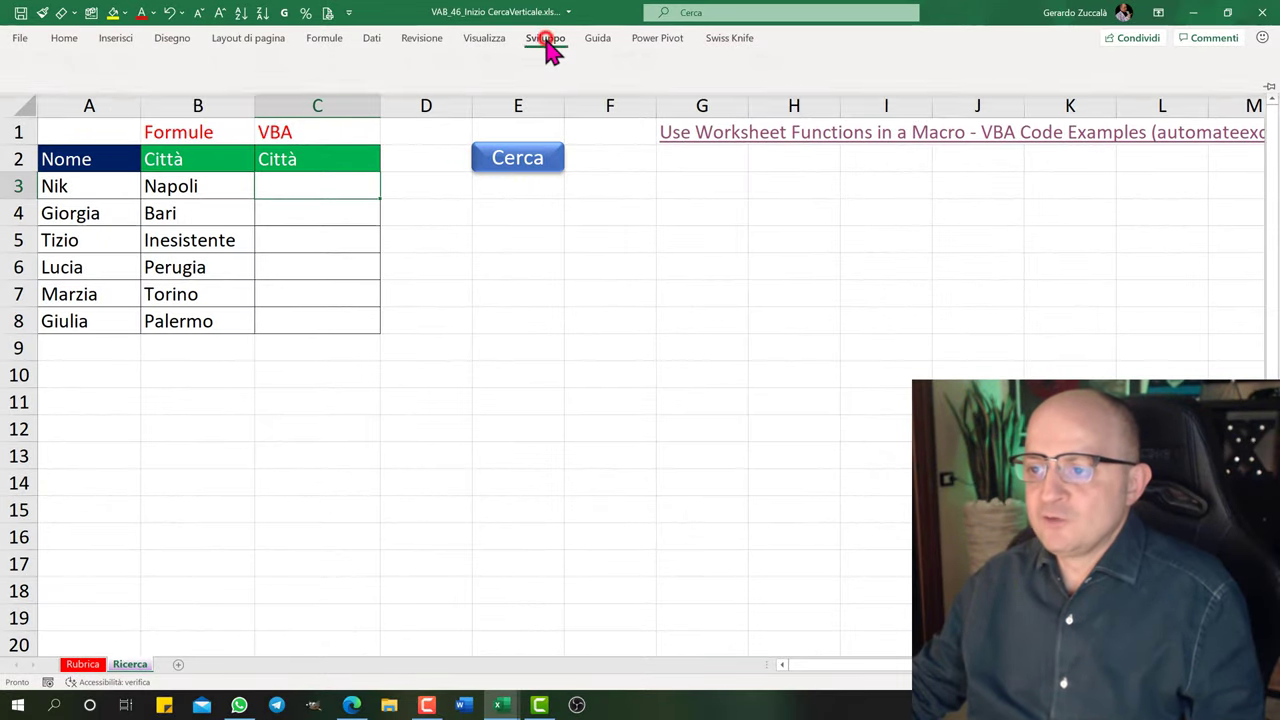
left_click(22, 72)
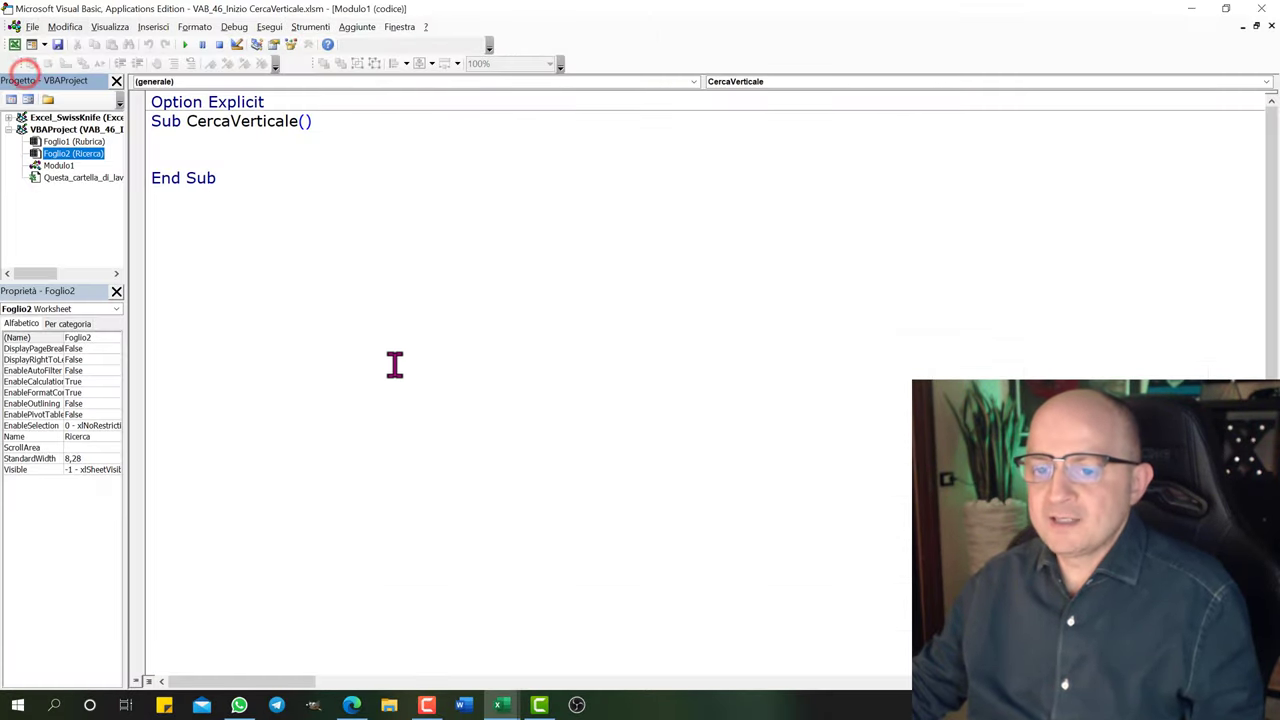
left_click(57, 167)
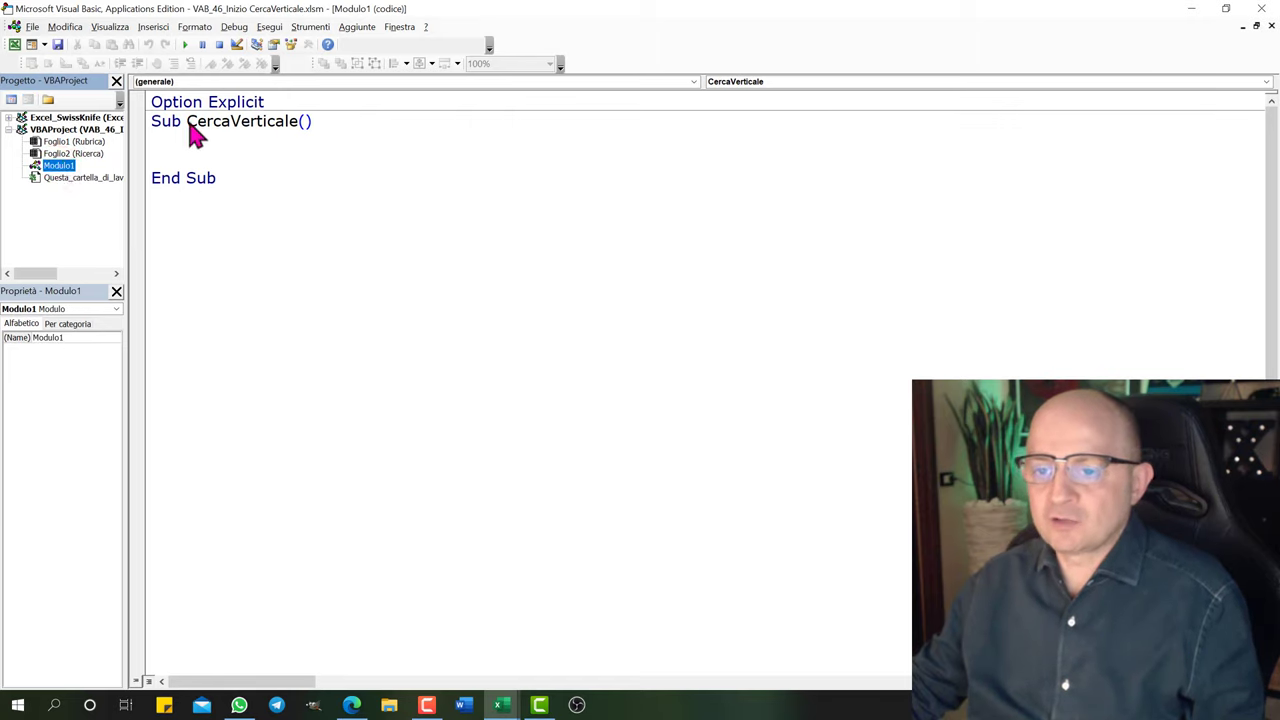
left_click_drag(188, 124, 286, 124)
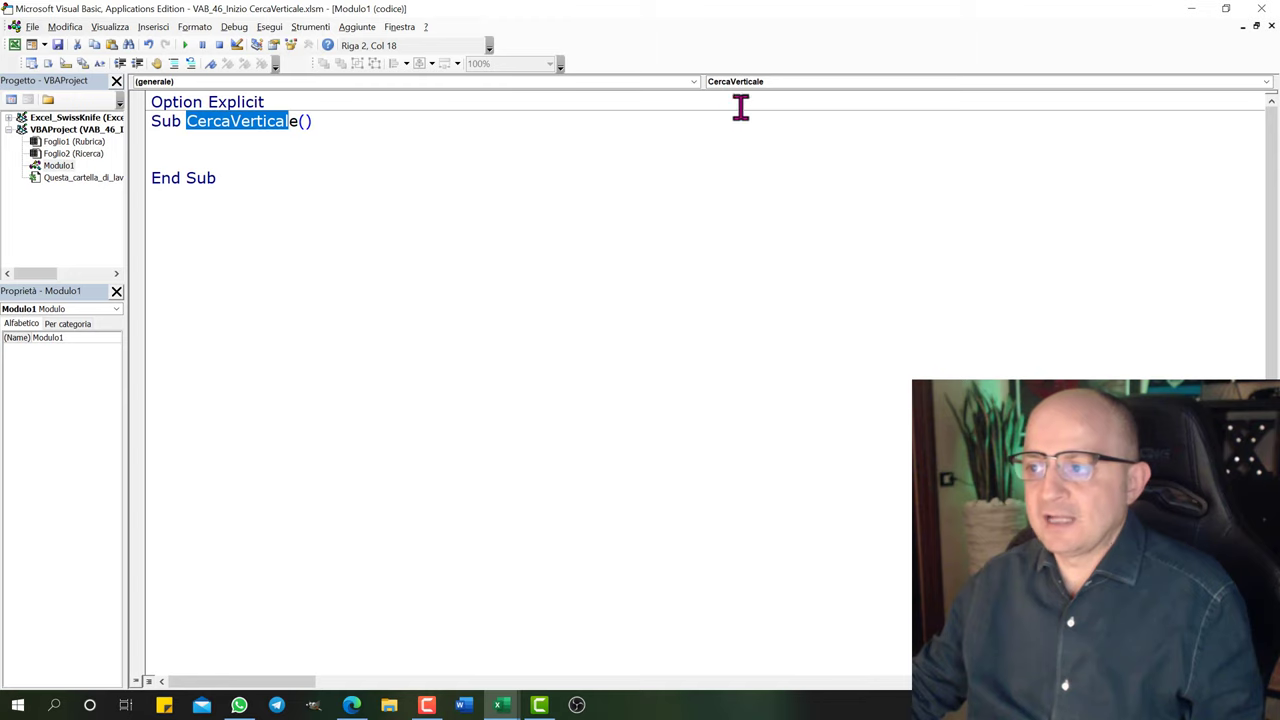
Snap the VBA editor to the right and Excel to the left, resizing the split.
left_click_drag(596, 36, 1275, 243)
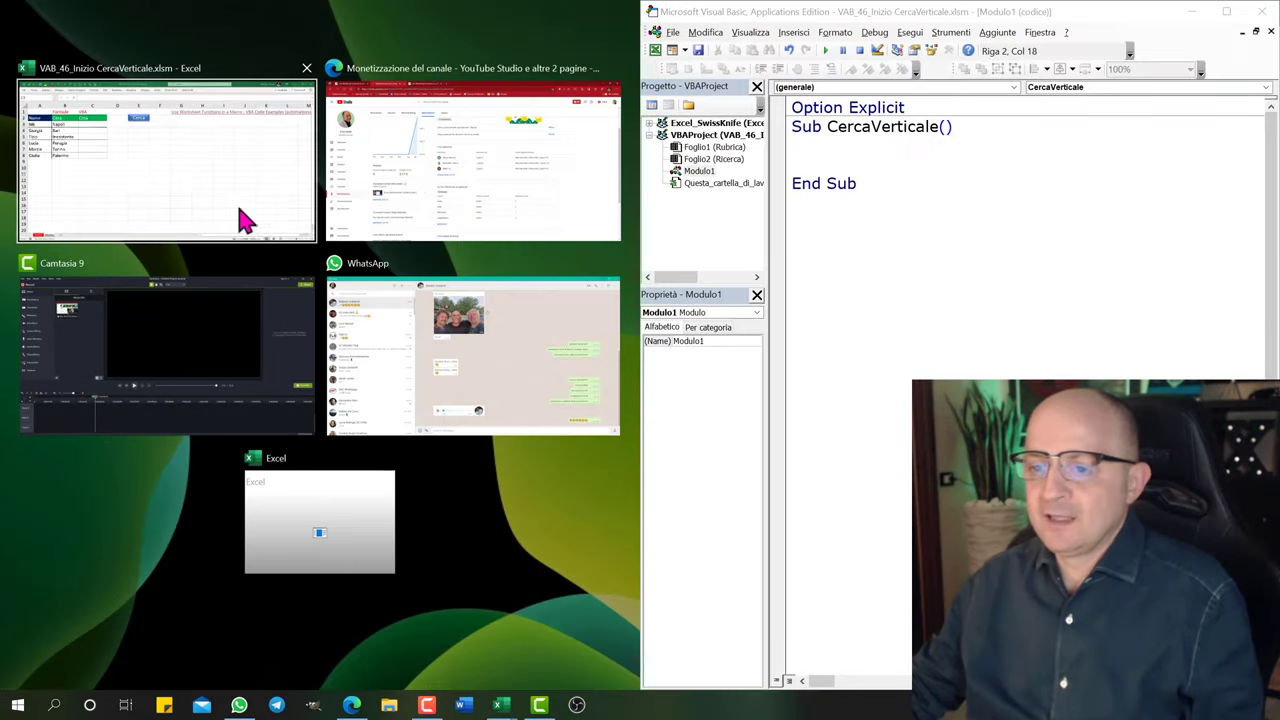
left_click(243, 220)
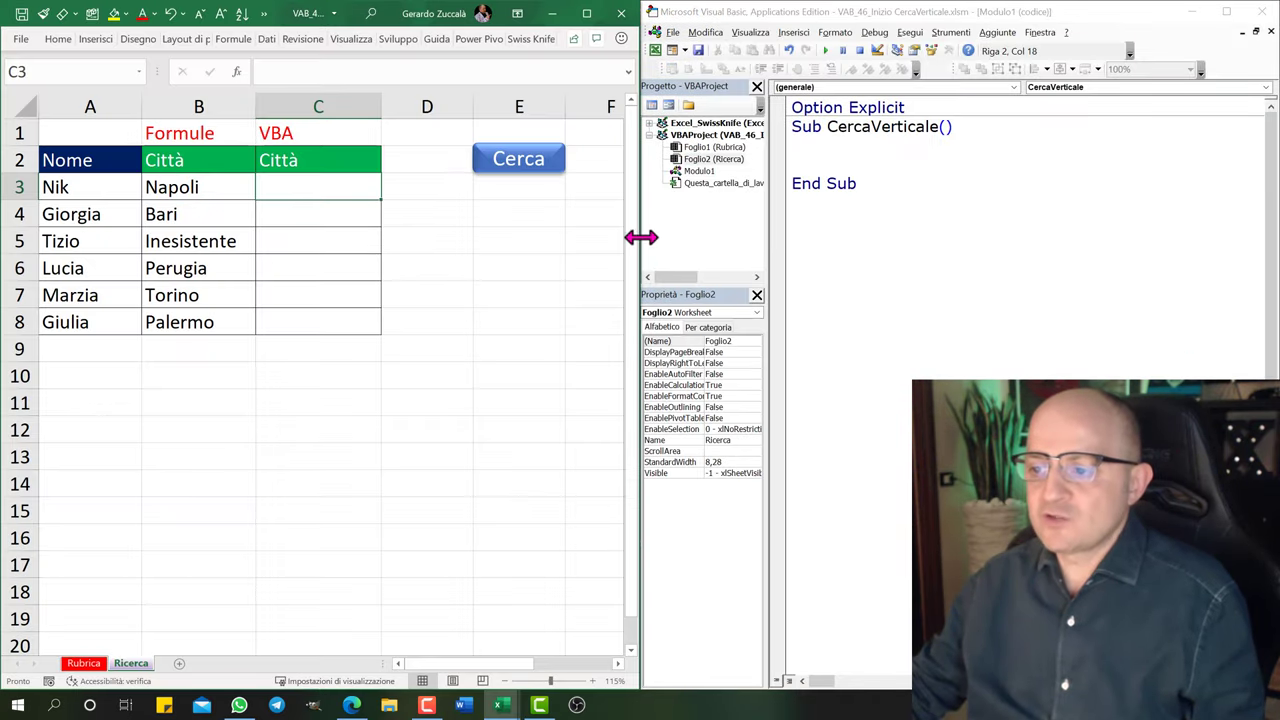
left_click_drag(640, 237, 409, 234)
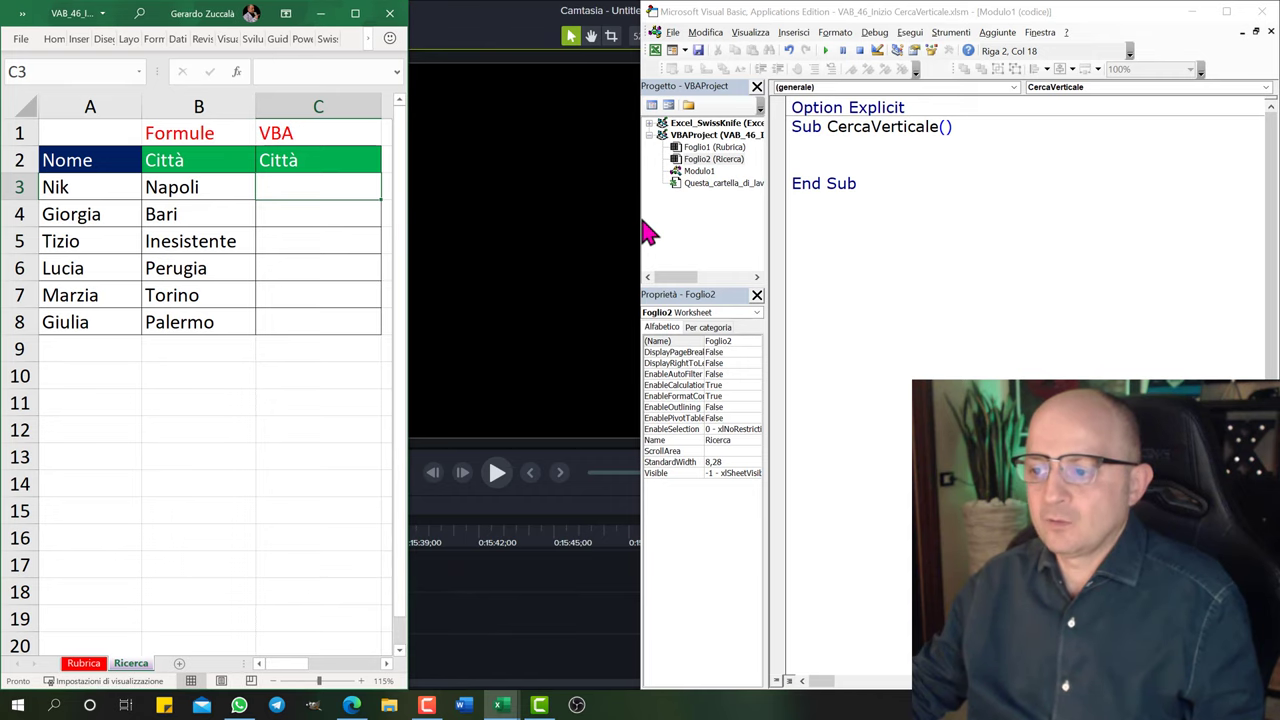
left_click_drag(641, 218, 408, 229)
left_click(314, 189)
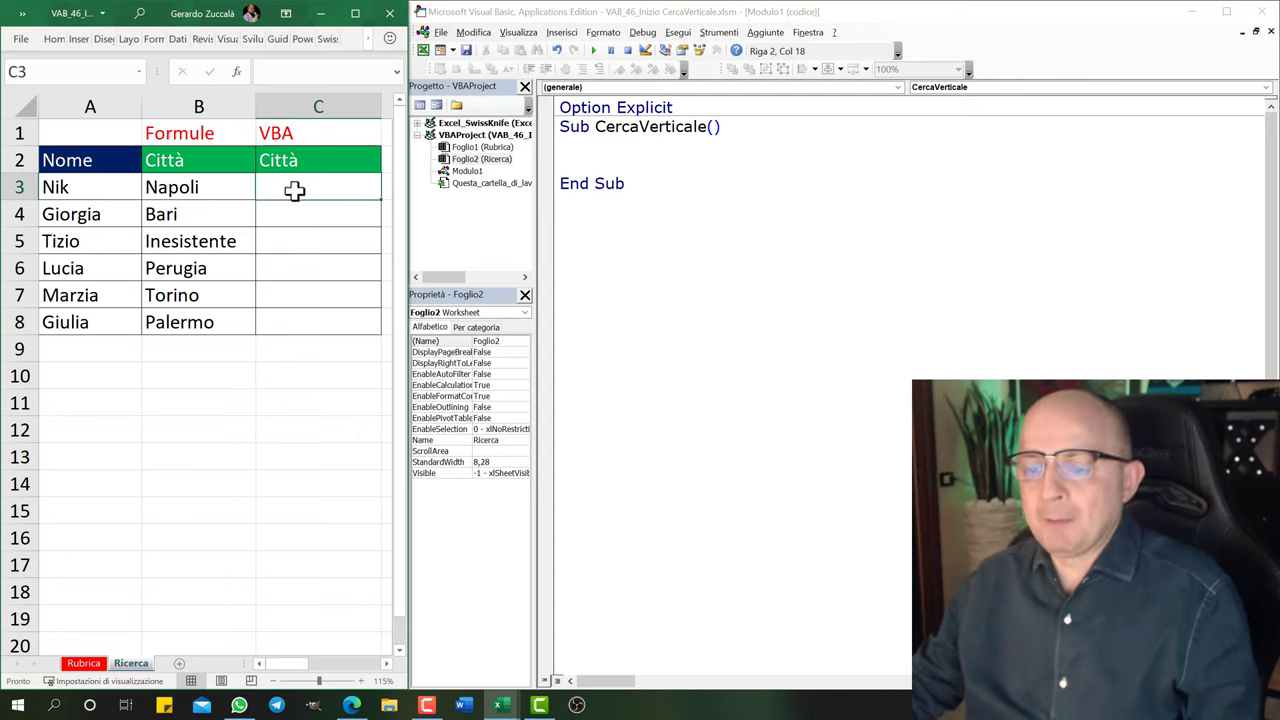
left_click(286, 214)
left_click(277, 240)
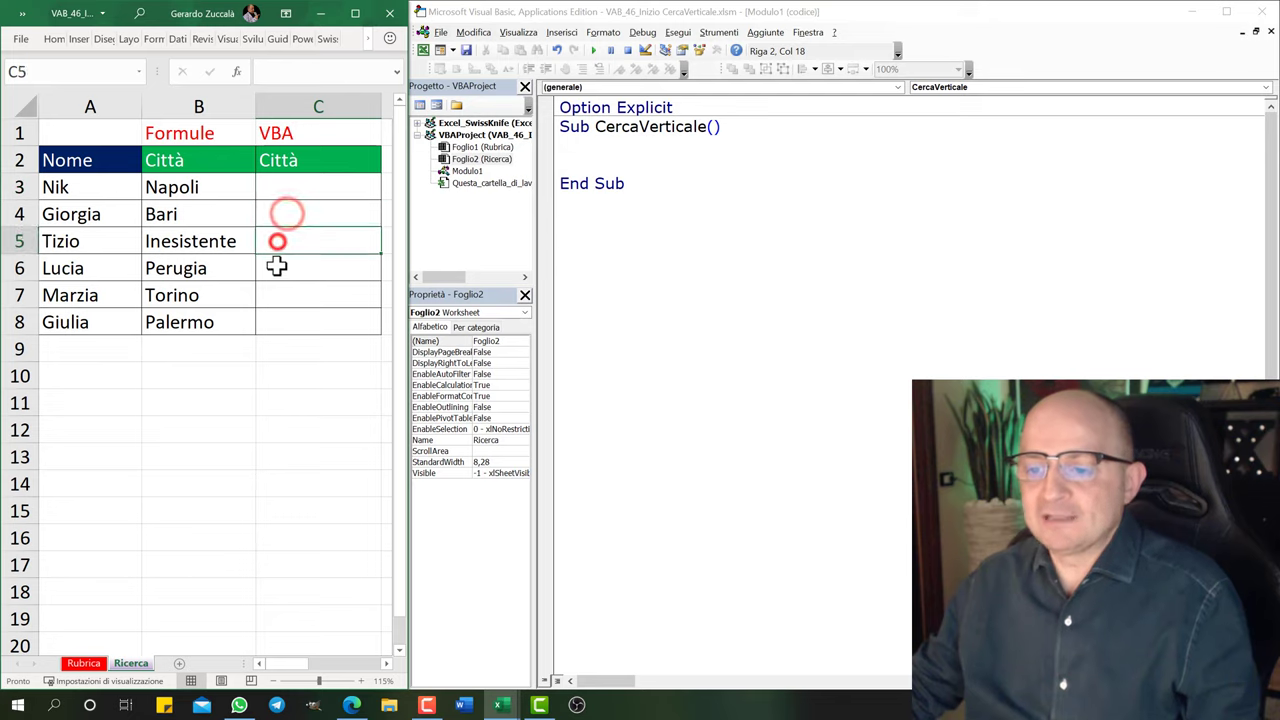
left_click(277, 266)
left_click(286, 291)
left_click(287, 320)
left_click(294, 217)
left_click(283, 258)
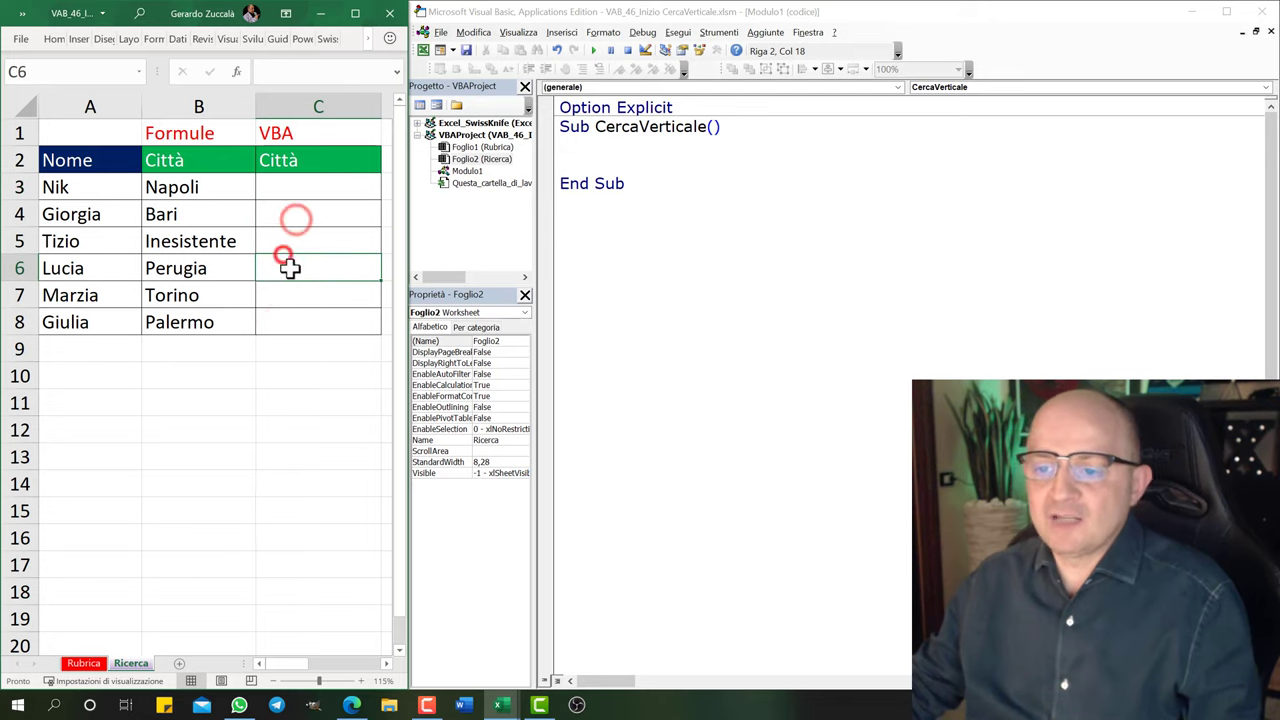
left_click(302, 187)
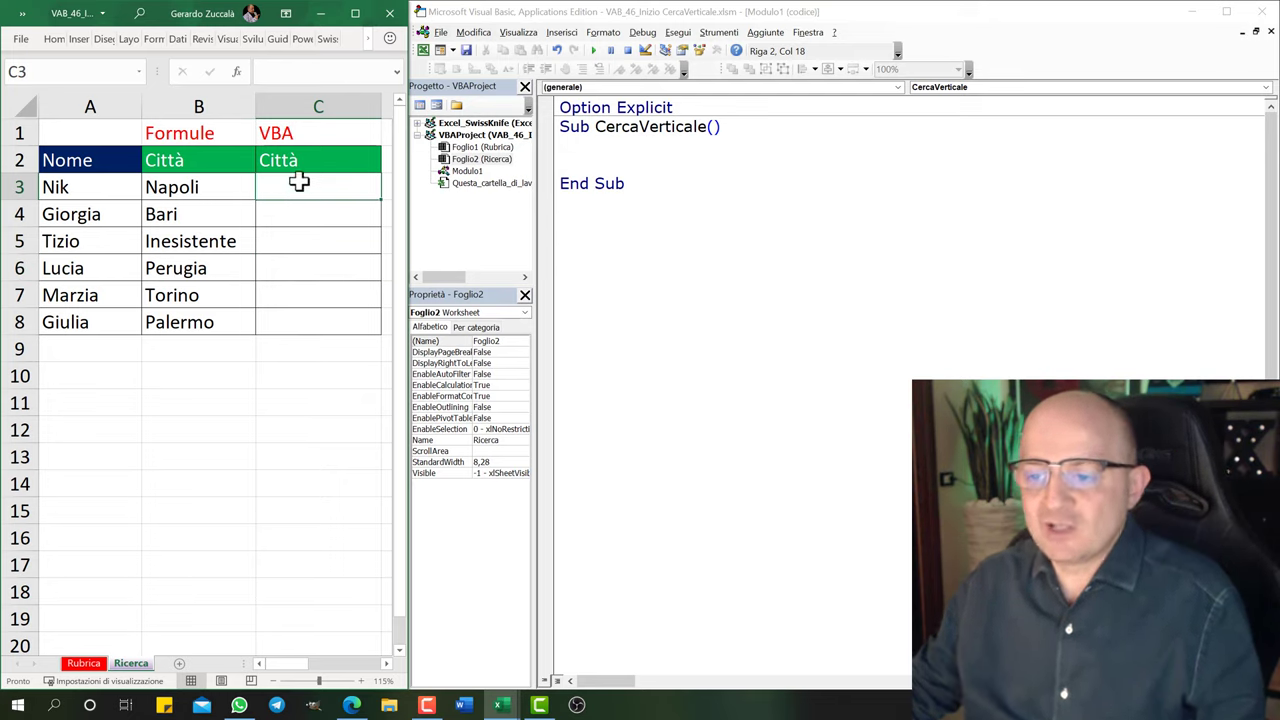
left_click(562, 148)
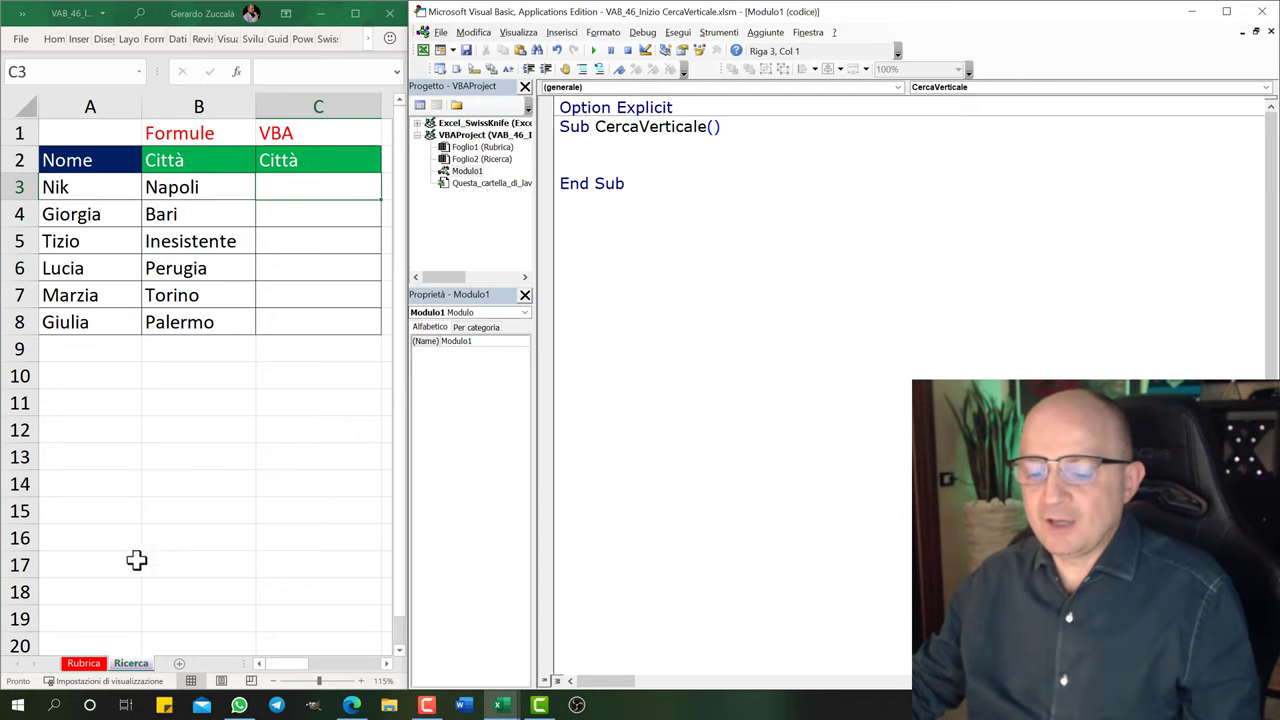
left_click(128, 664)
left_click(88, 663)
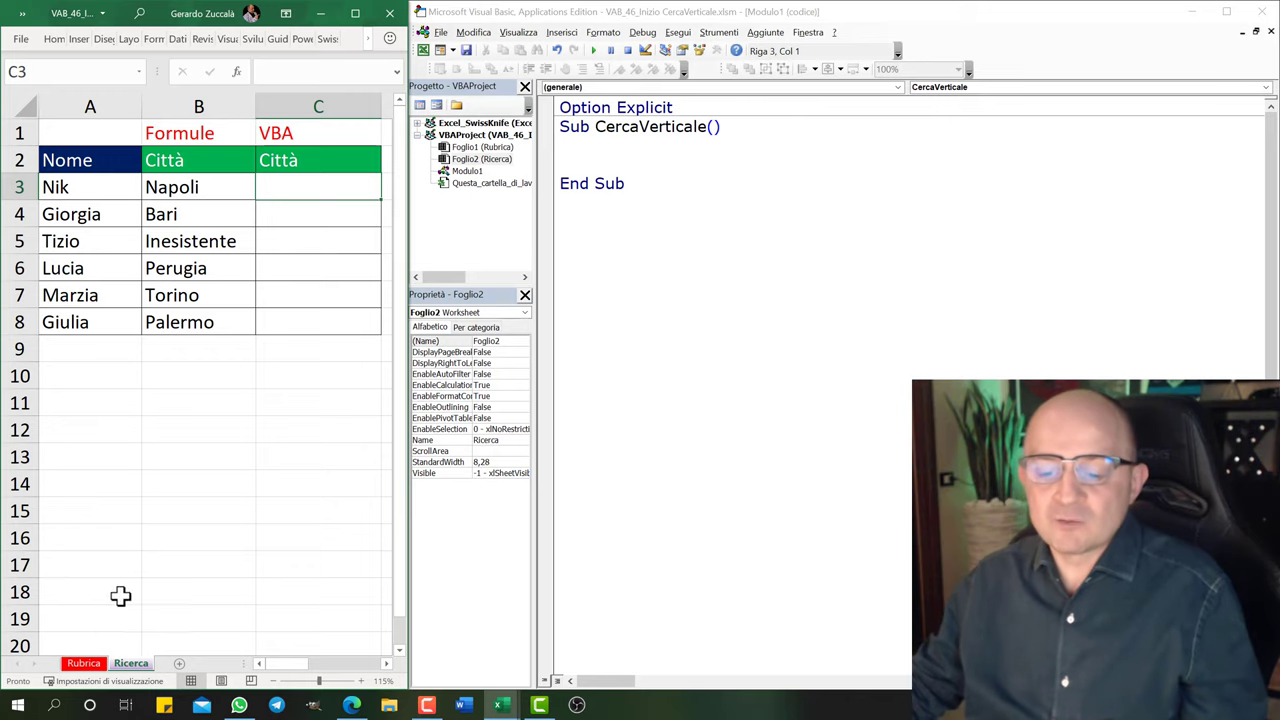
left_click(76, 661)
Collapse the Project and Properties panes so Modulo1's code fills the editor, cursor on the blank line.
left_click(130, 663)
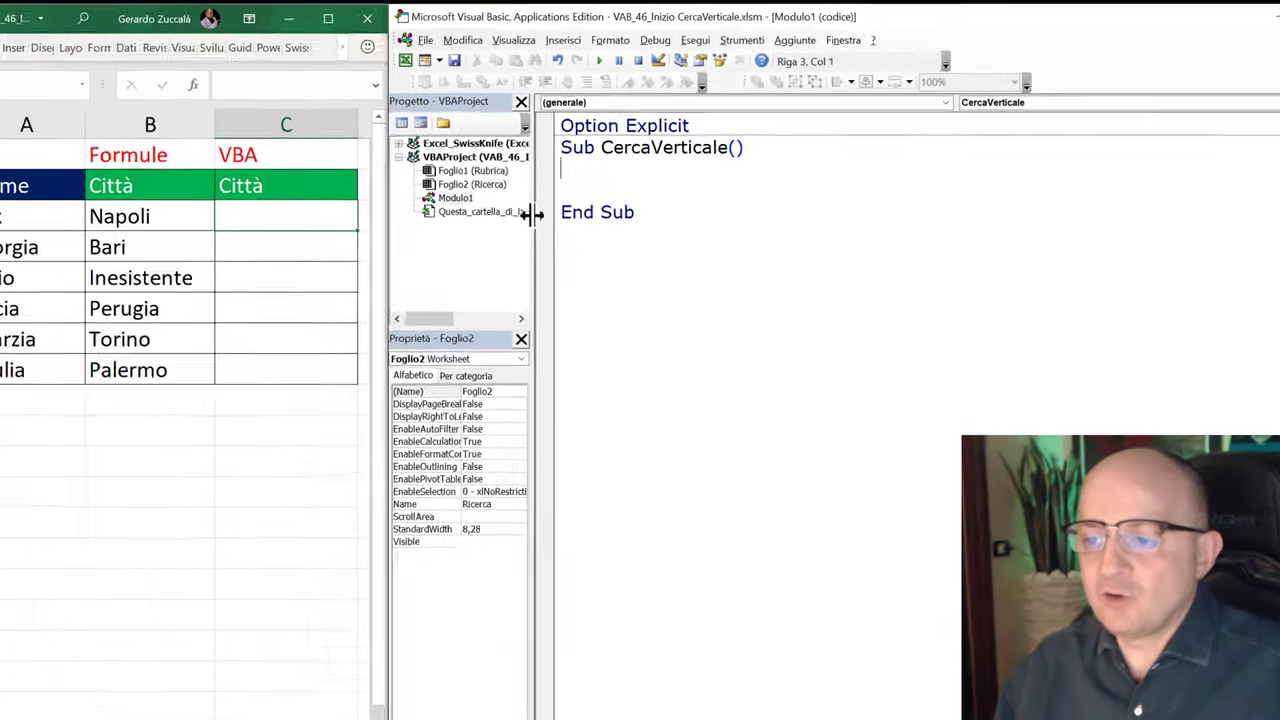
left_click(531, 184)
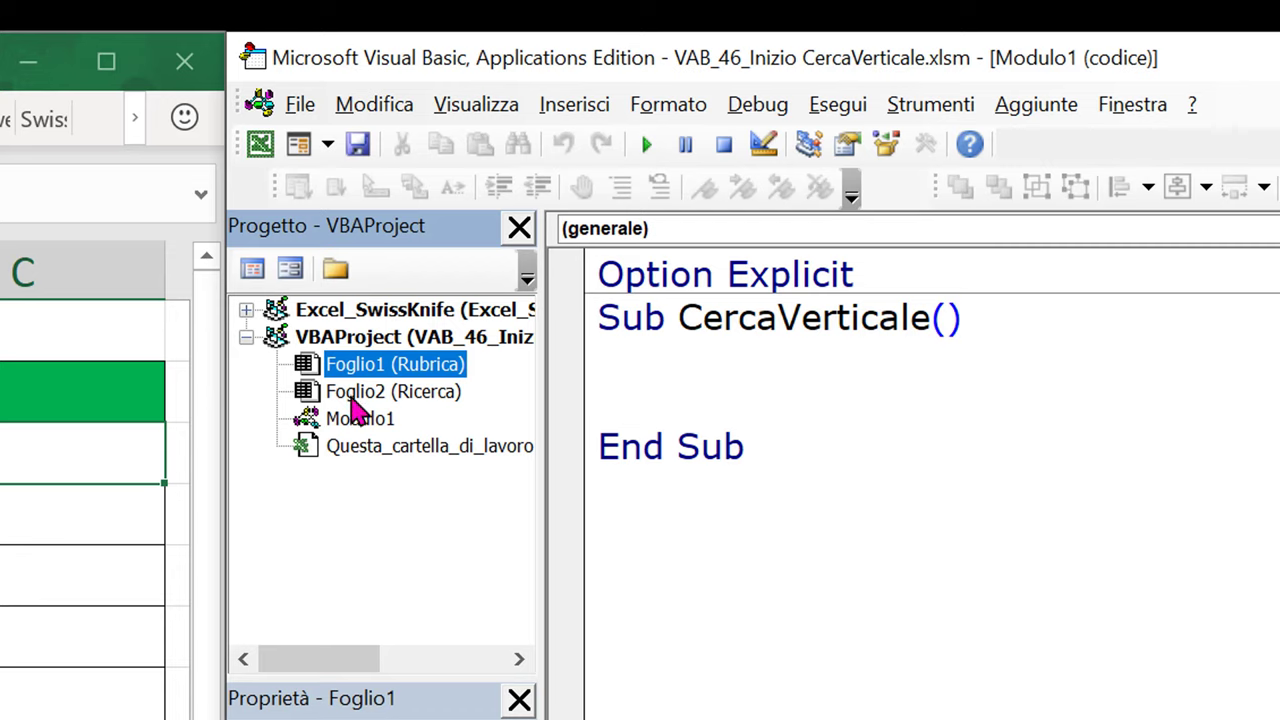
left_click(350, 392)
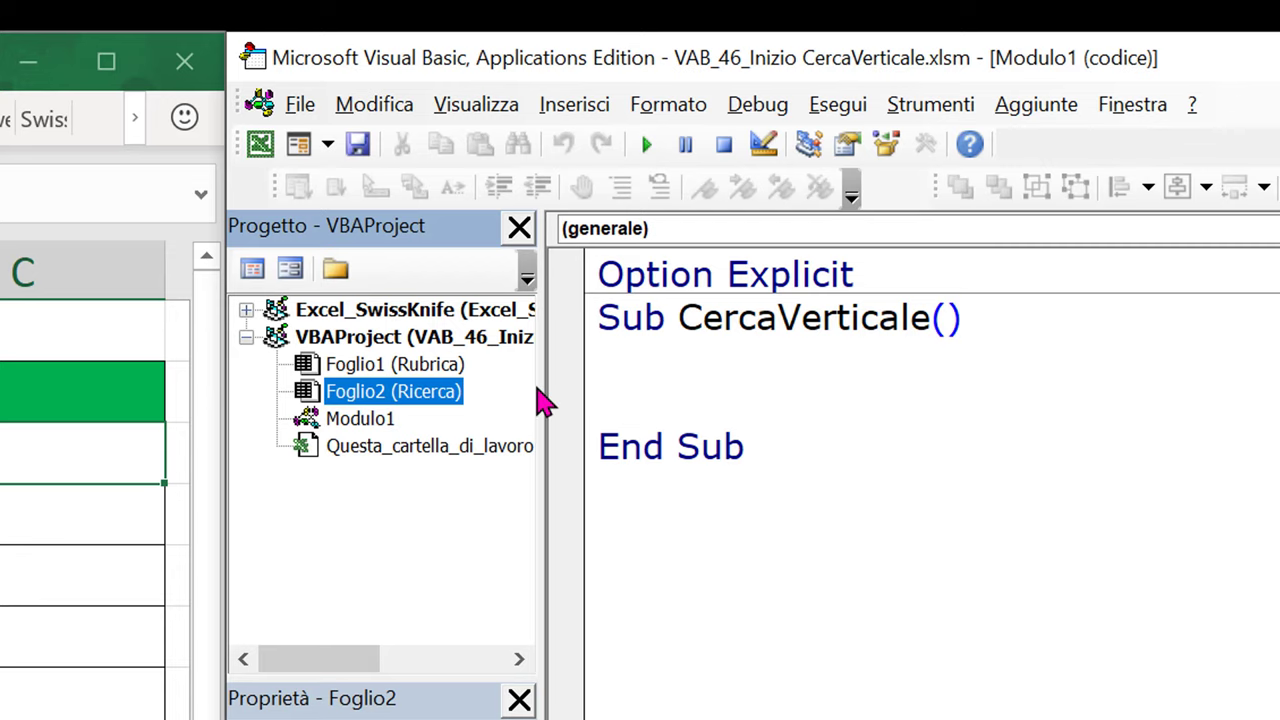
left_click_drag(538, 392, 397, 392)
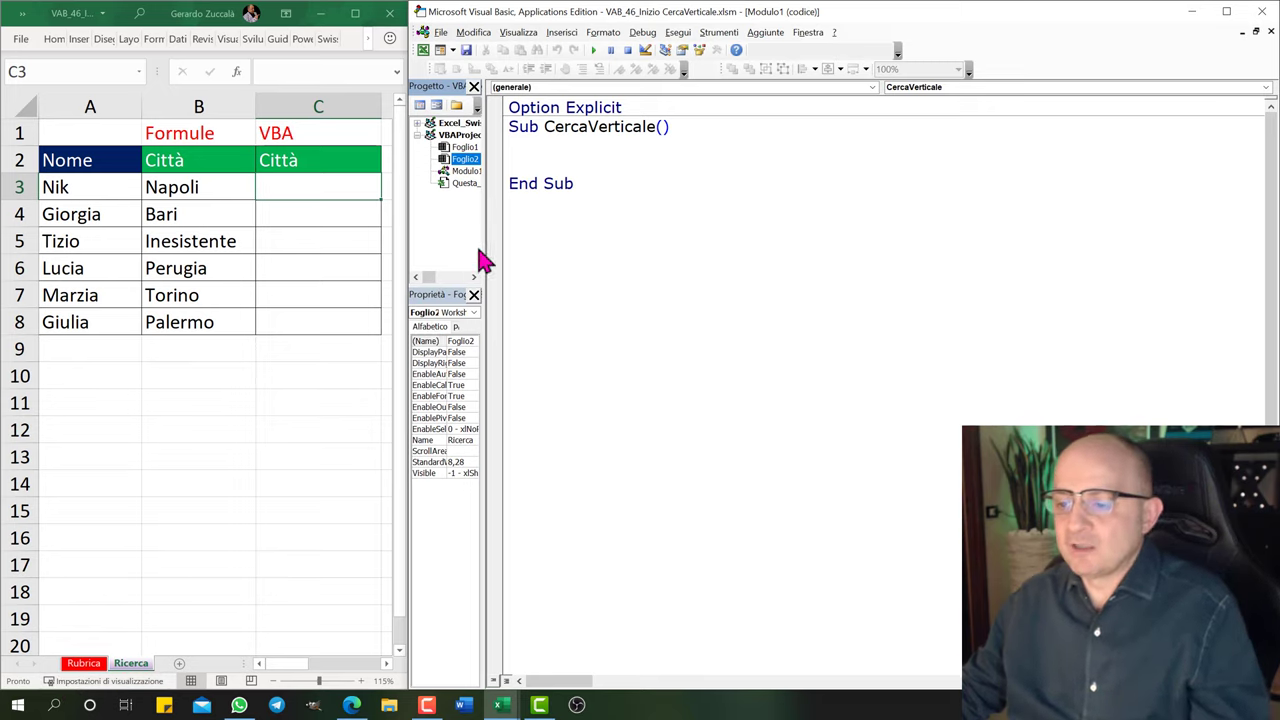
left_click_drag(485, 240, 528, 240)
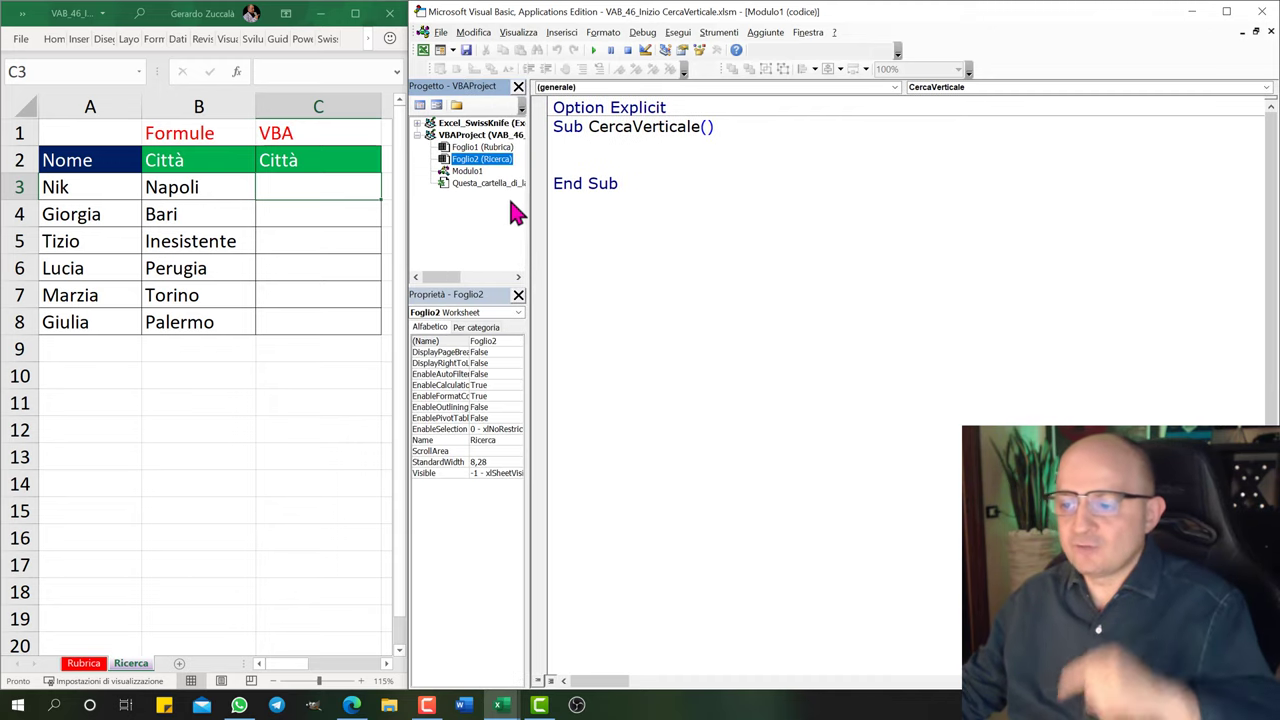
left_click_drag(528, 206, 432, 209)
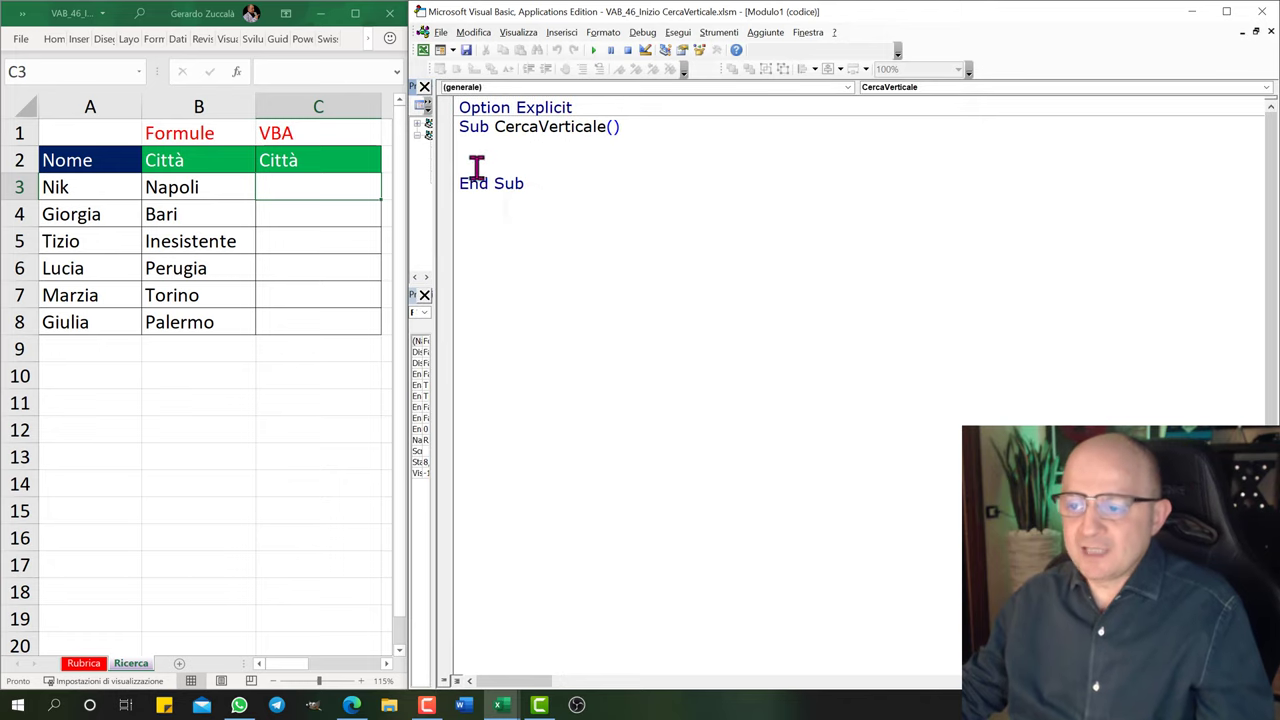
left_click(474, 160)
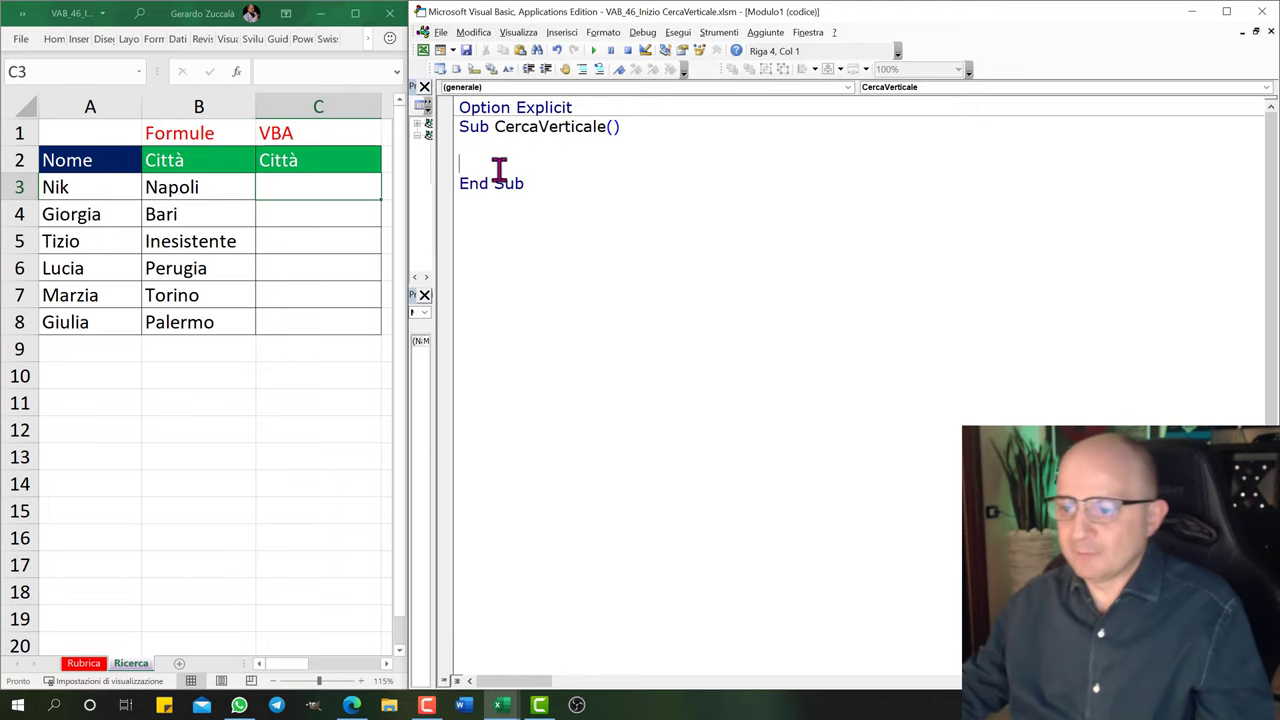
left_click_drag(443, 185, 420, 168)
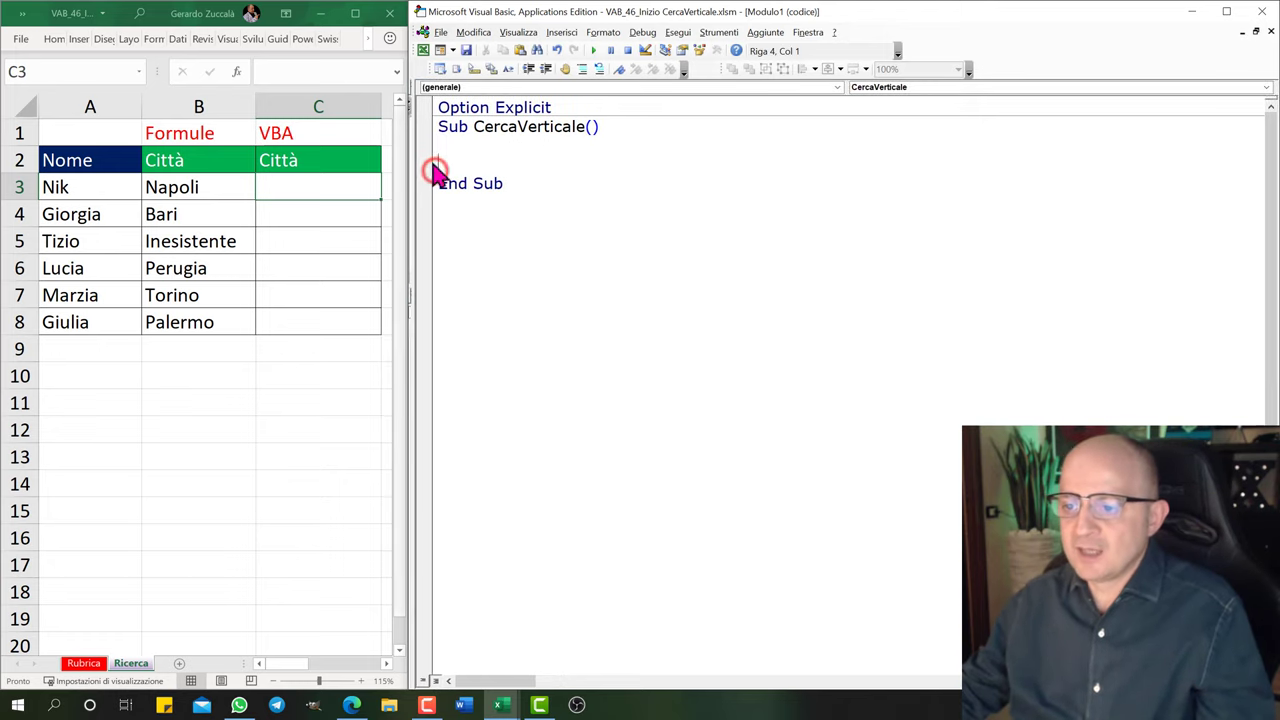
left_click(457, 157)
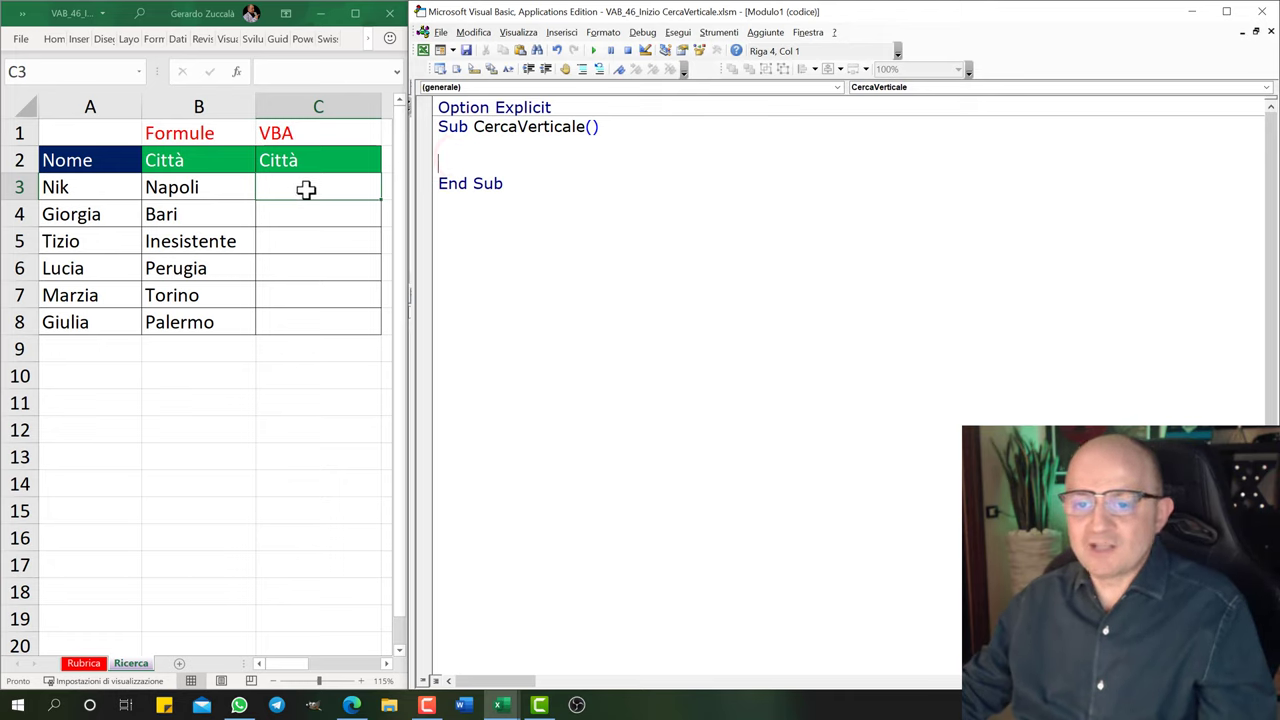
left_click(466, 162)
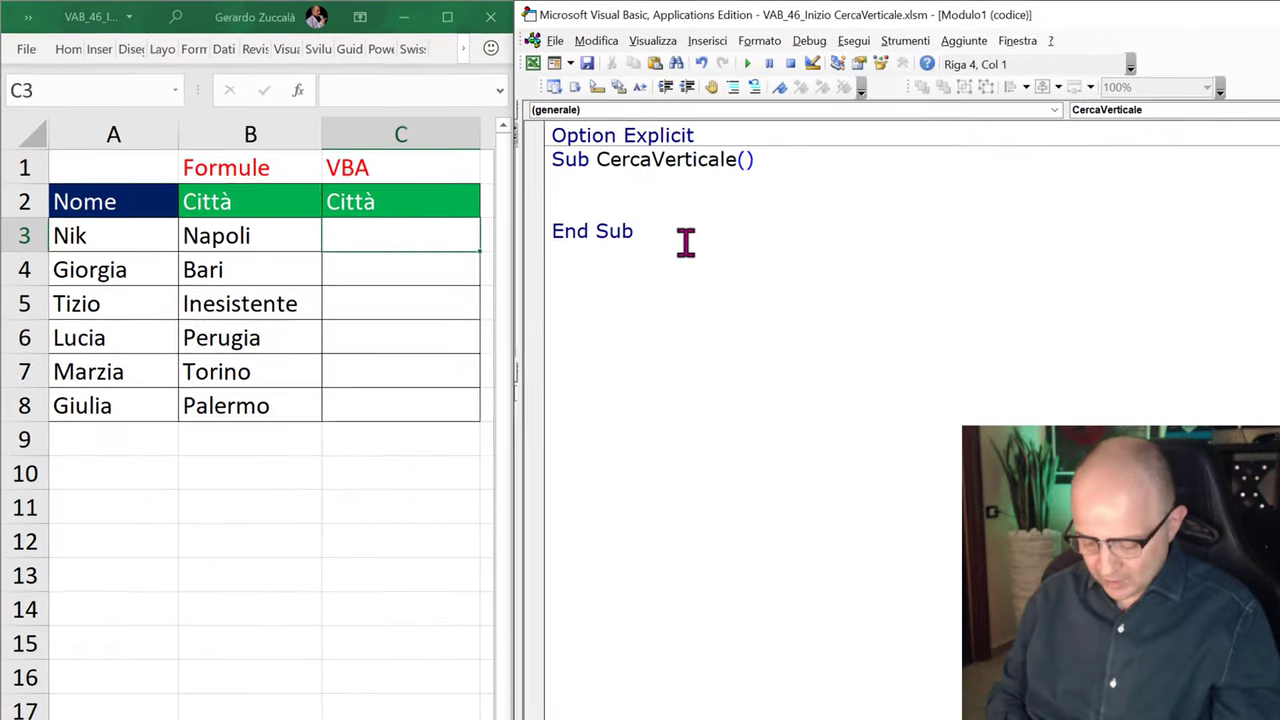
Type the first statement Foglio2.Range("C3").Value= using IntelliSense for Foglio2 and Range.
type("folgi")
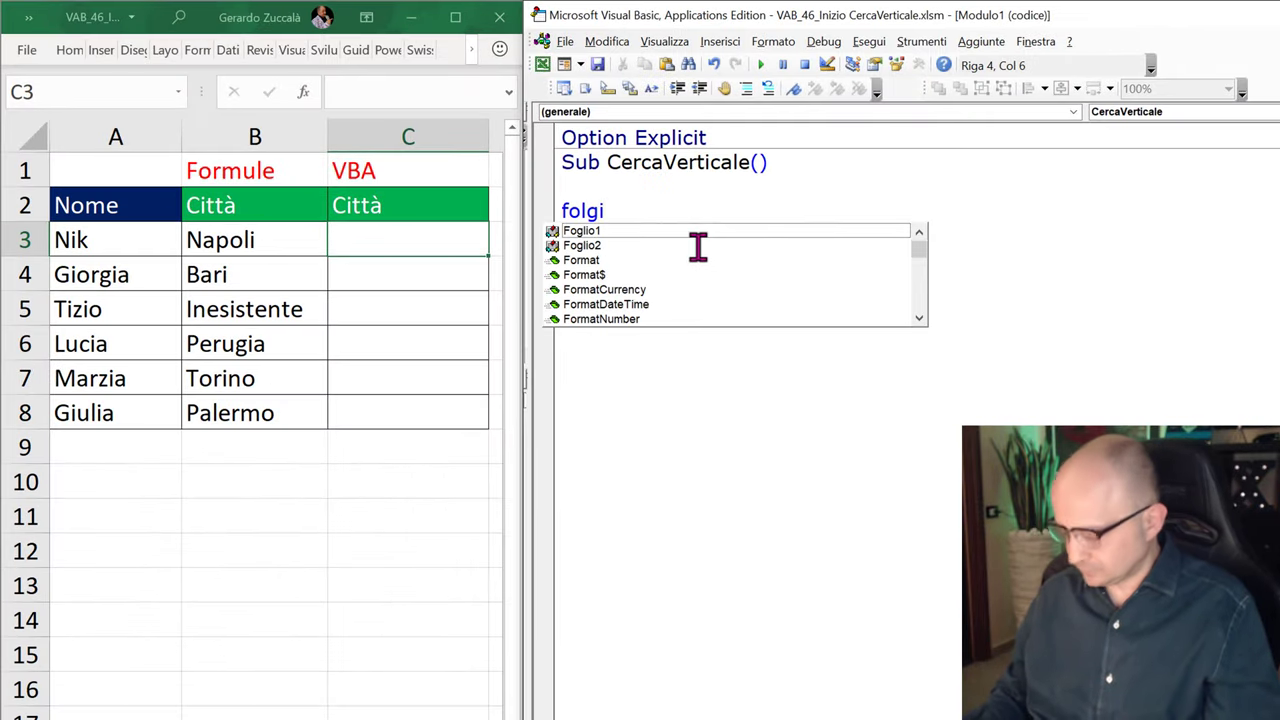
key("Down")
key("Tab")
type(".")
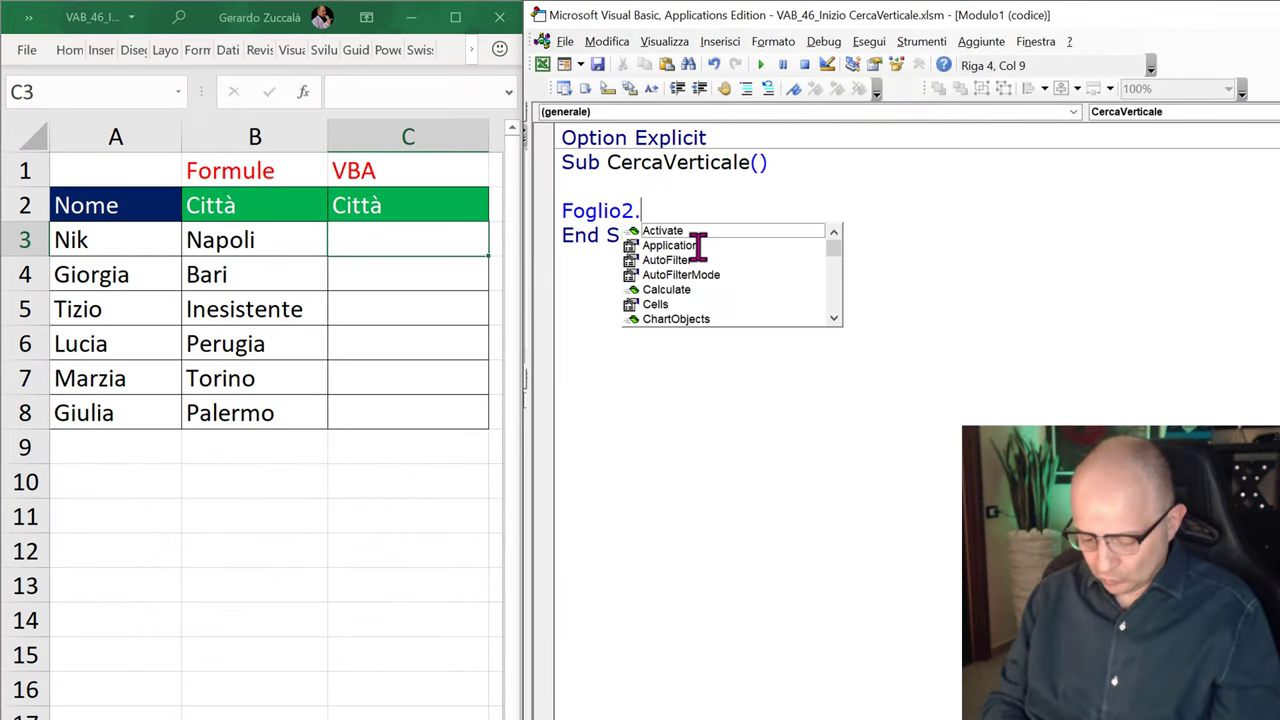
type("range")
key("Tab")
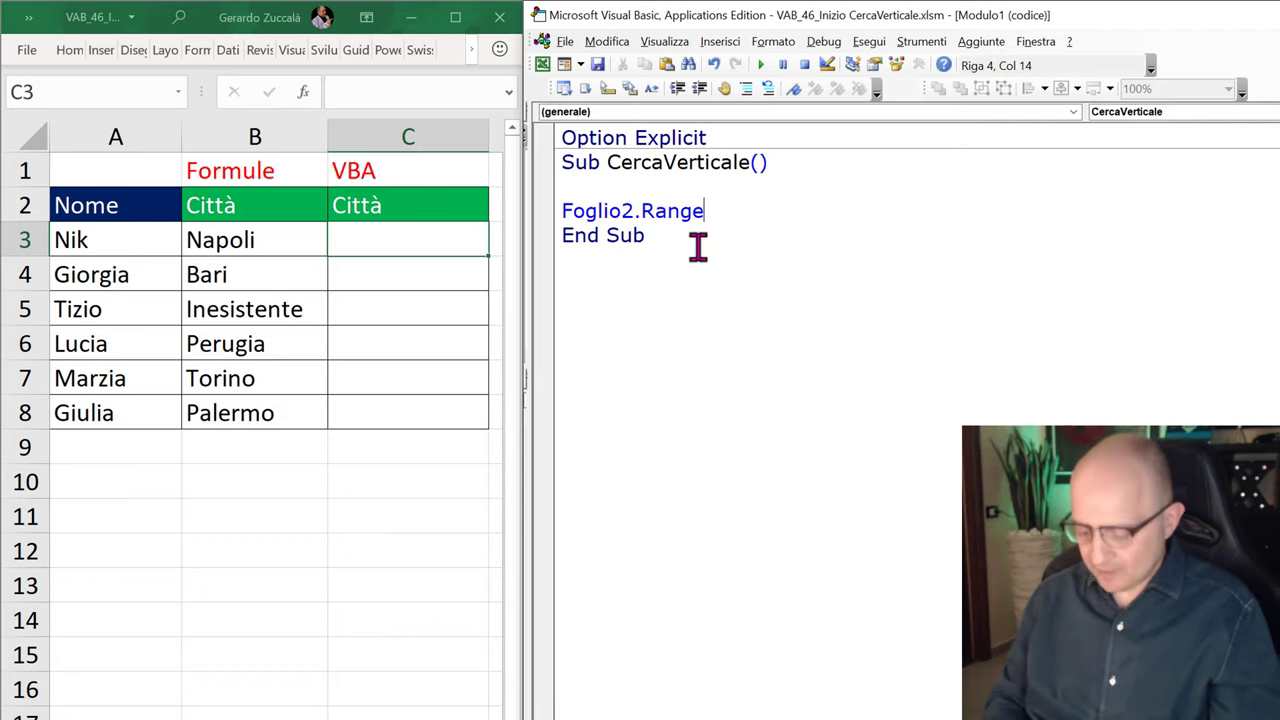
type("(")
type("C")
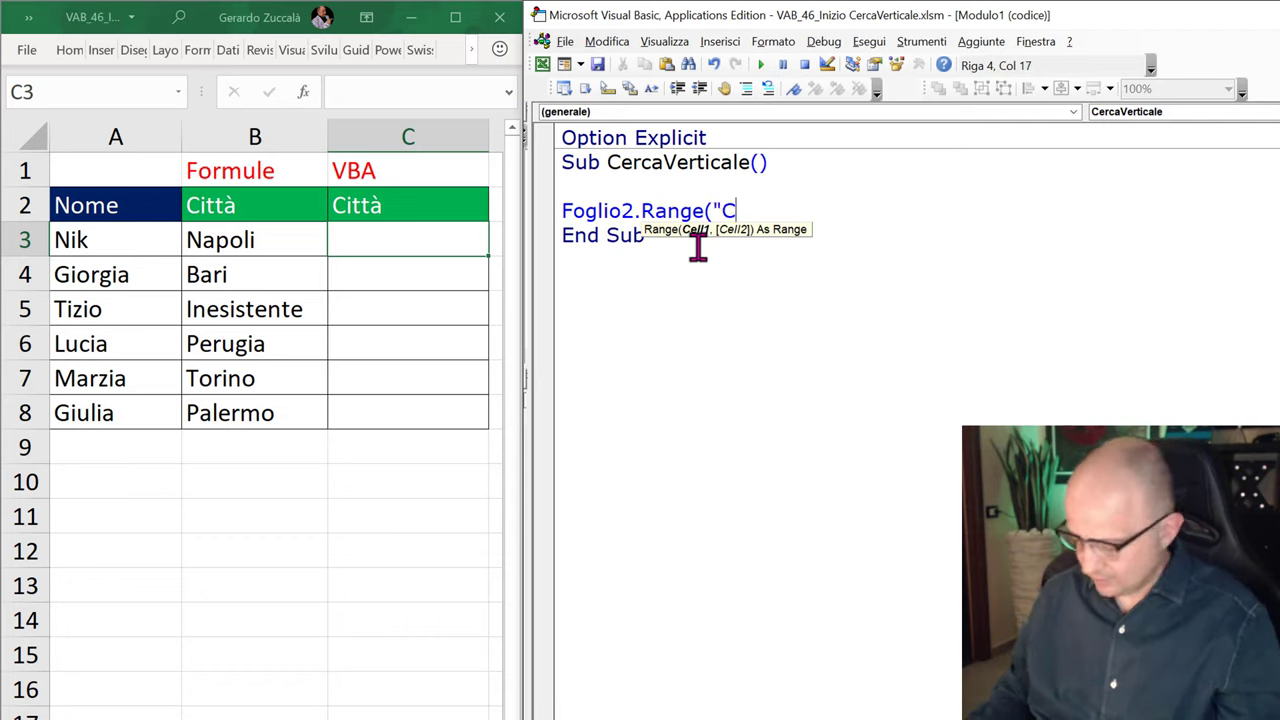
type("3\").")
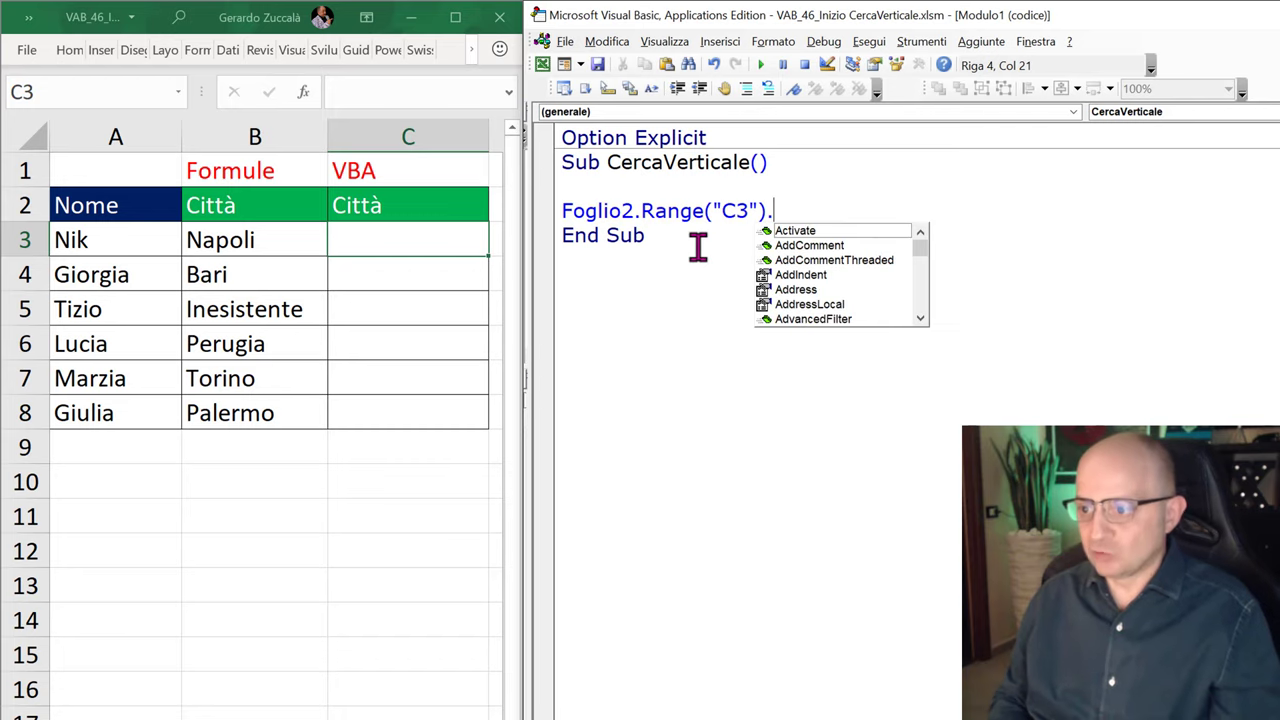
type("value")
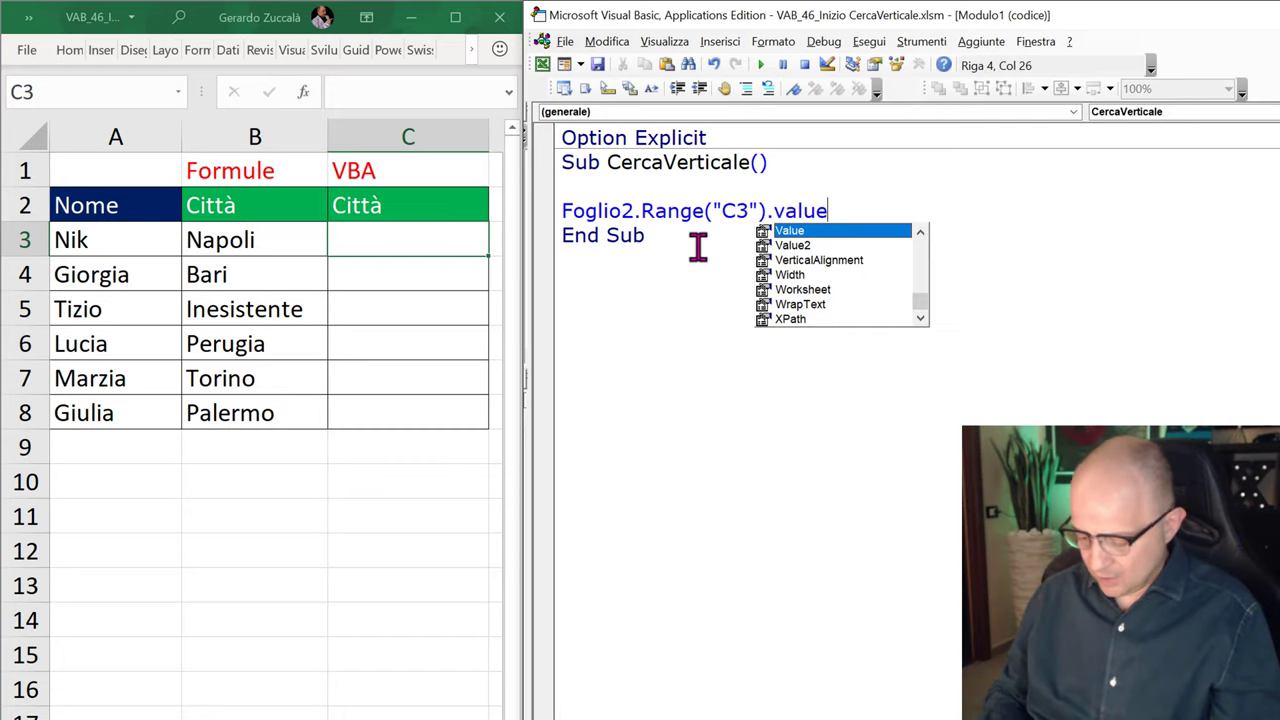
type("=")
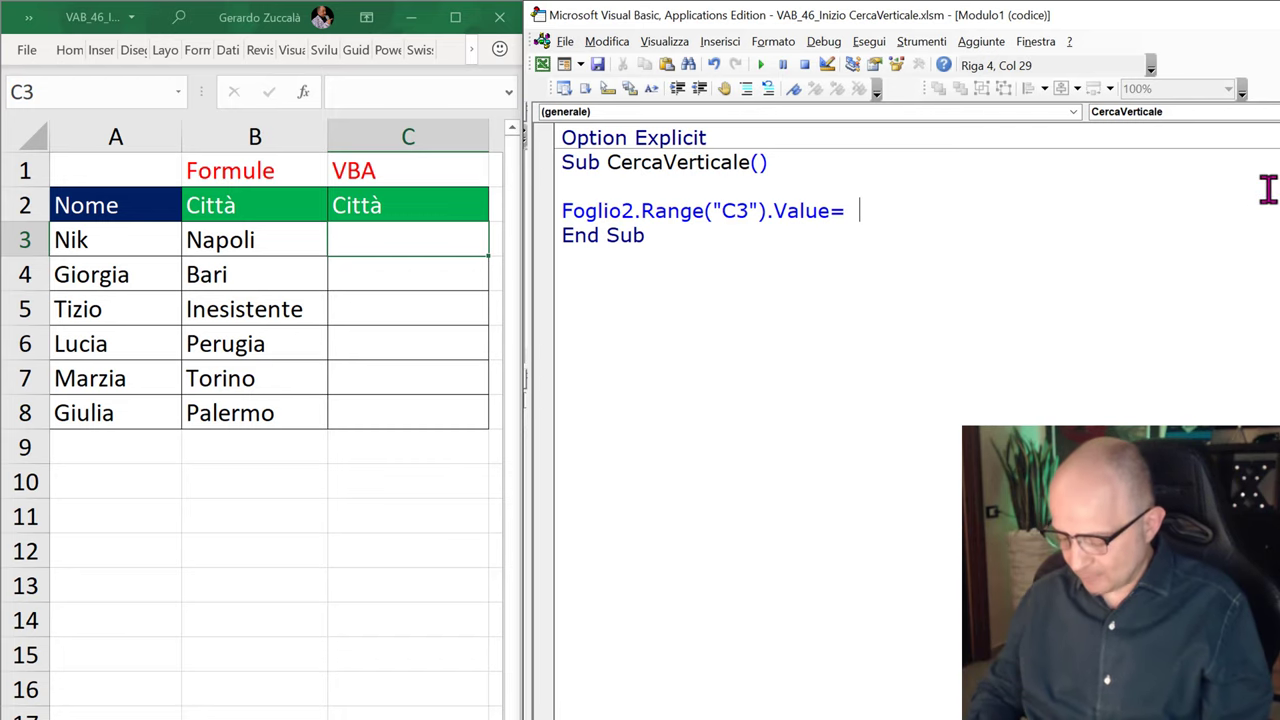
Continue the statement on a new line with WorksheetFunction.
type("_")
key("Return")
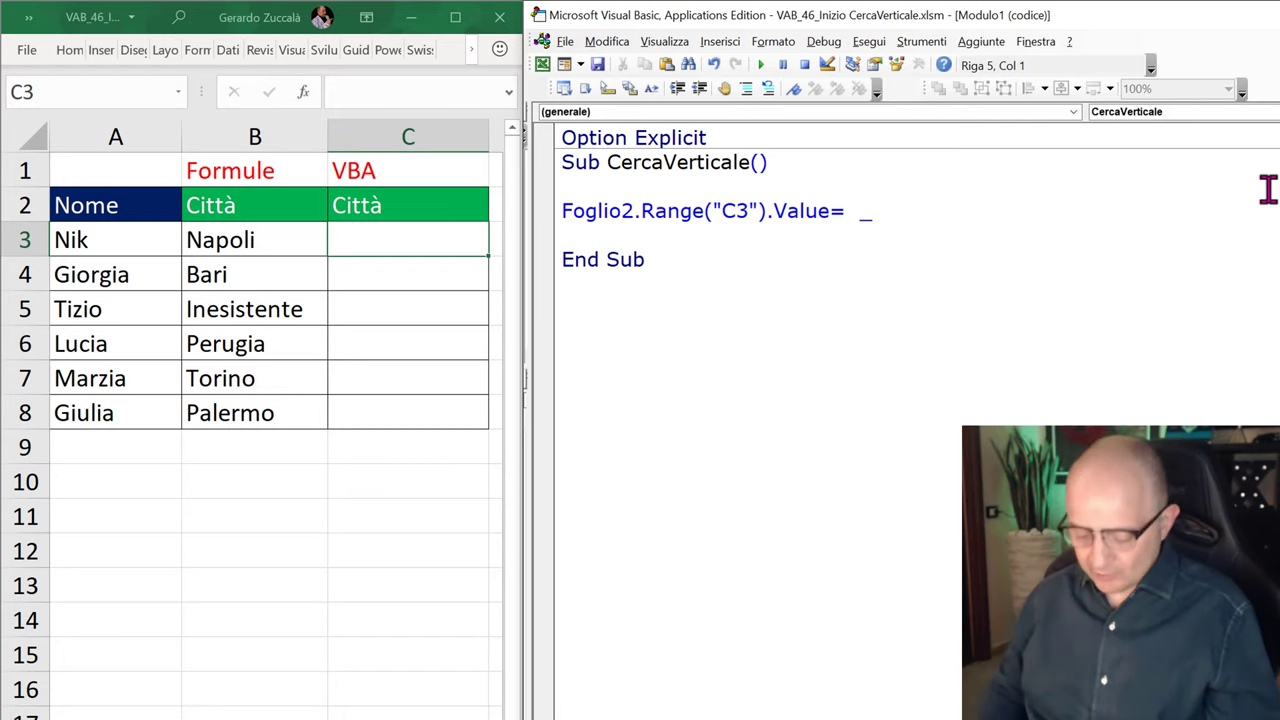
key("ctrl+space")
type("wo")
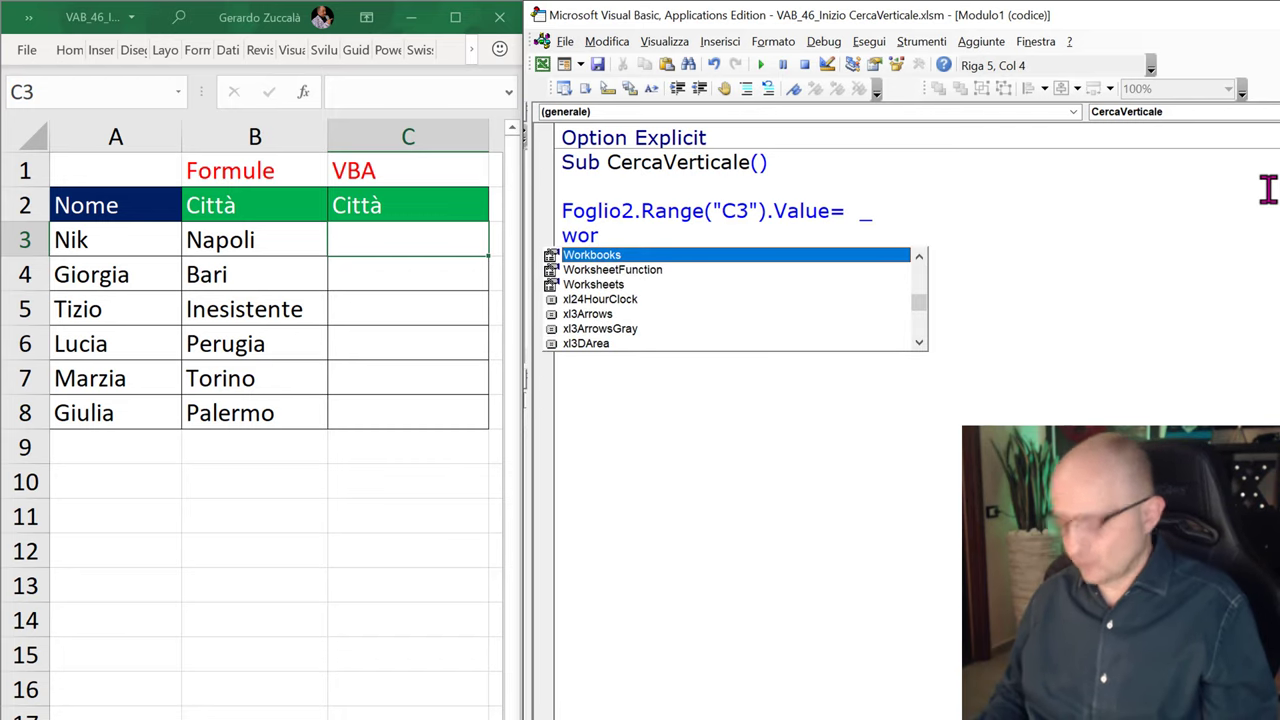
key("Down")
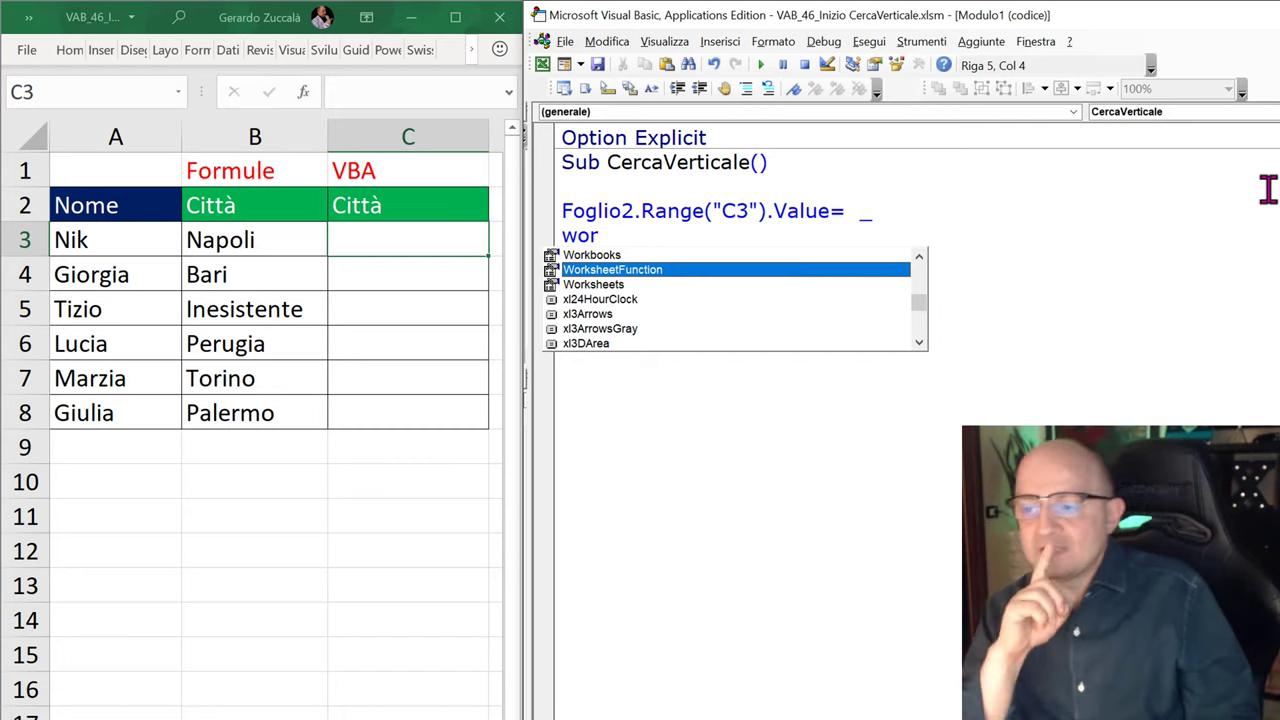
key("Tab")
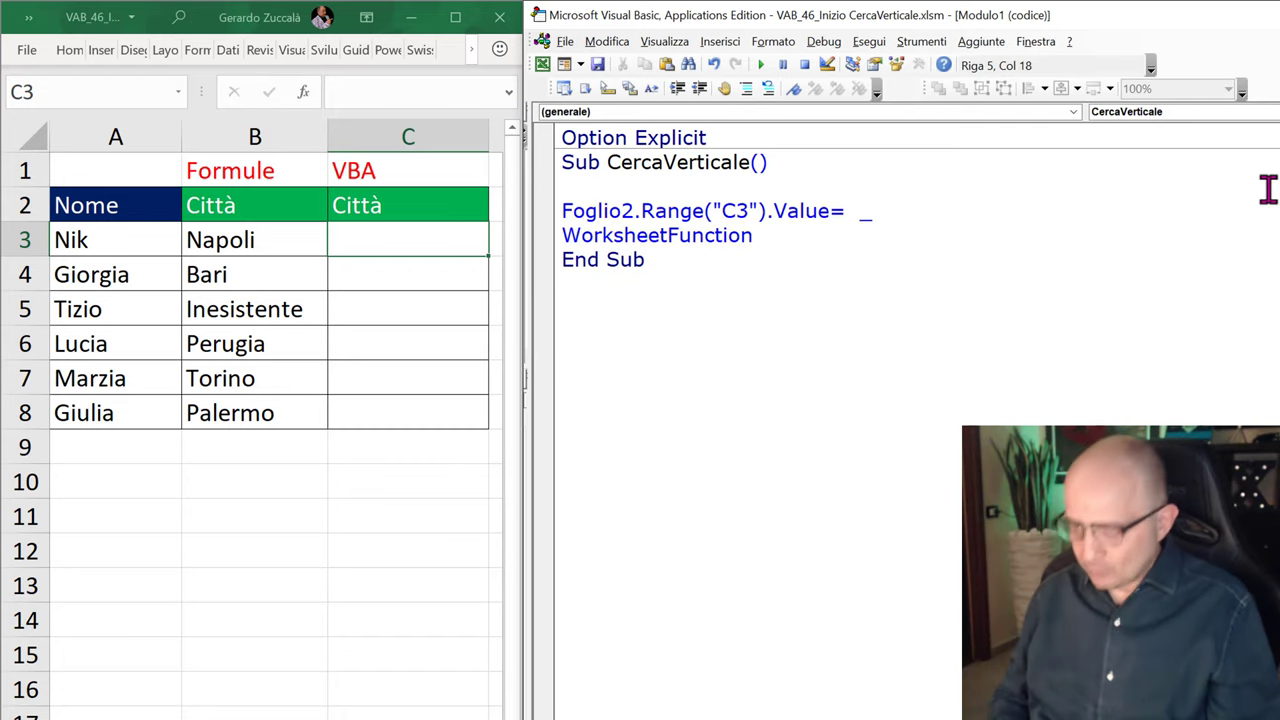
type(".")
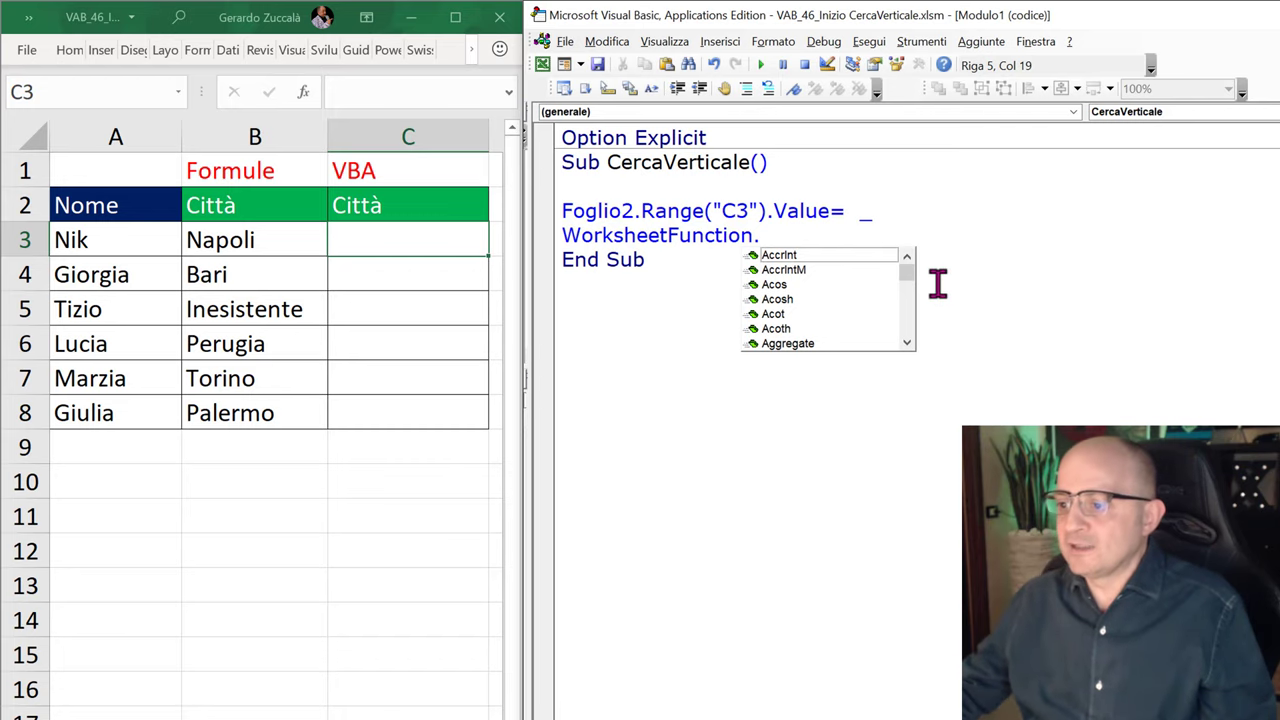
Compare the XLookup and XMatch worksheet functions in the suggestion list.
left_click_drag(908, 278, 915, 288)
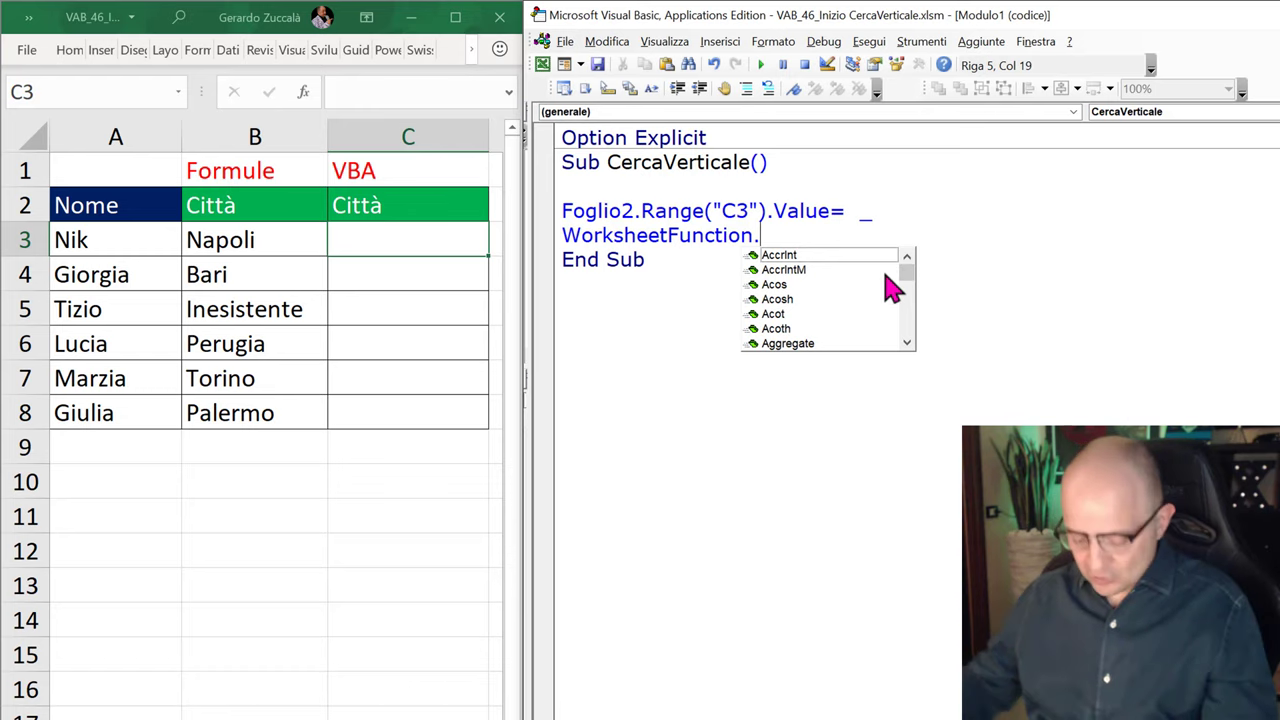
type("x")
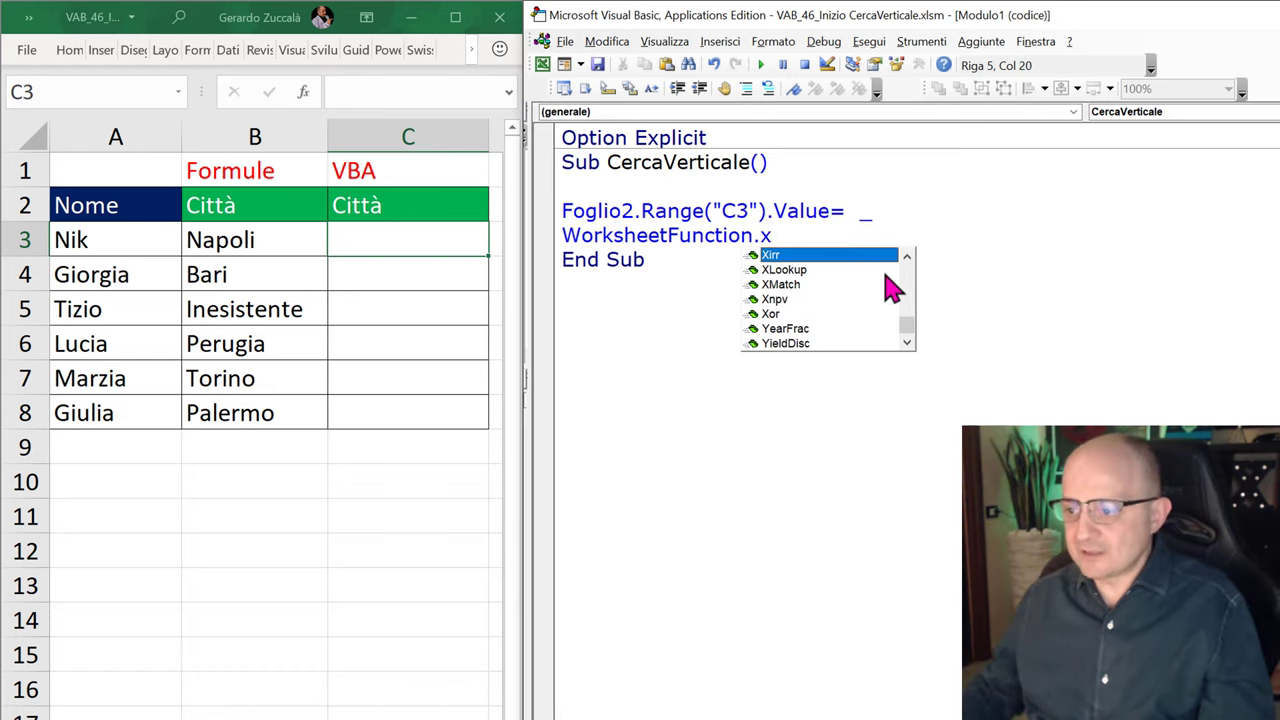
left_click(890, 285)
key("Up")
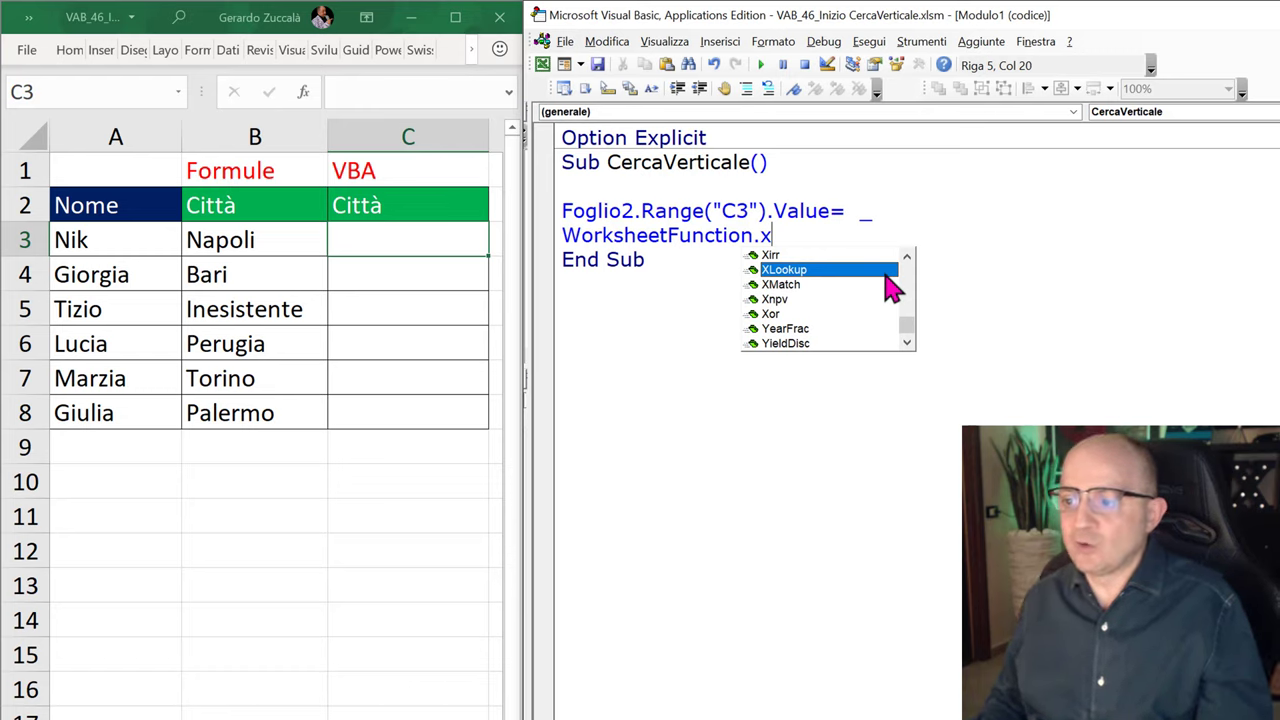
left_click(886, 280)
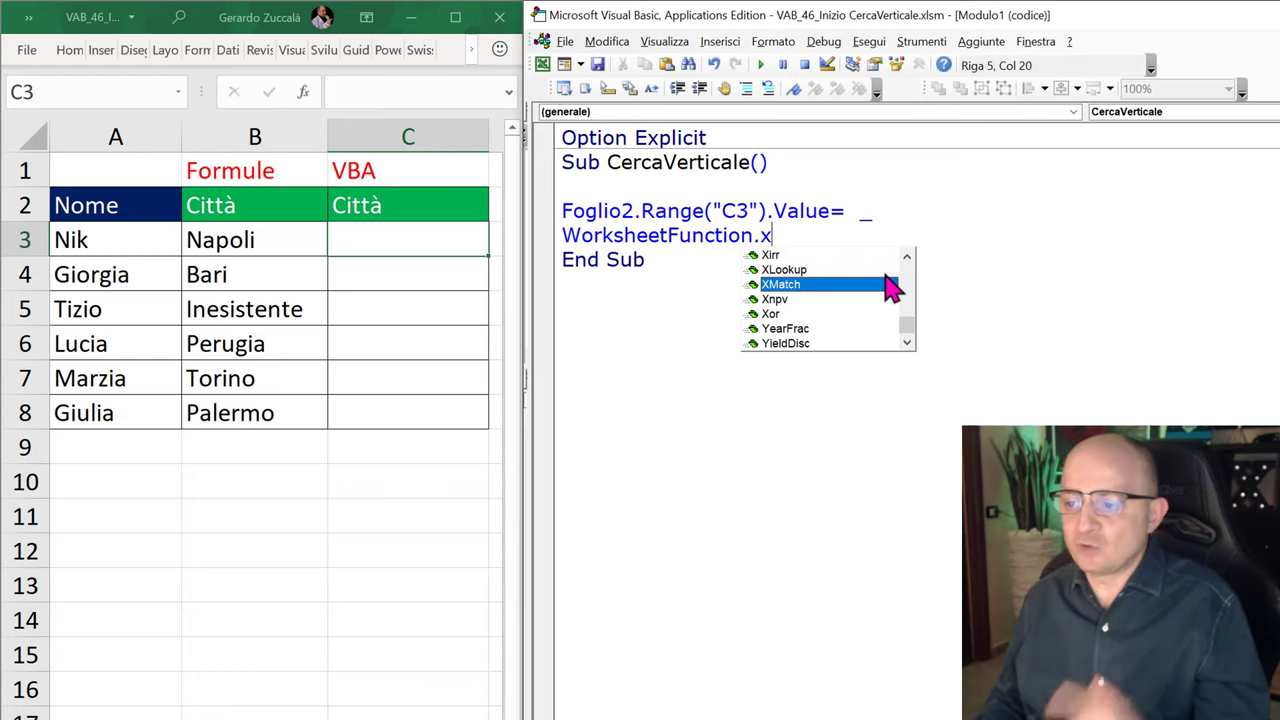
key("Up")
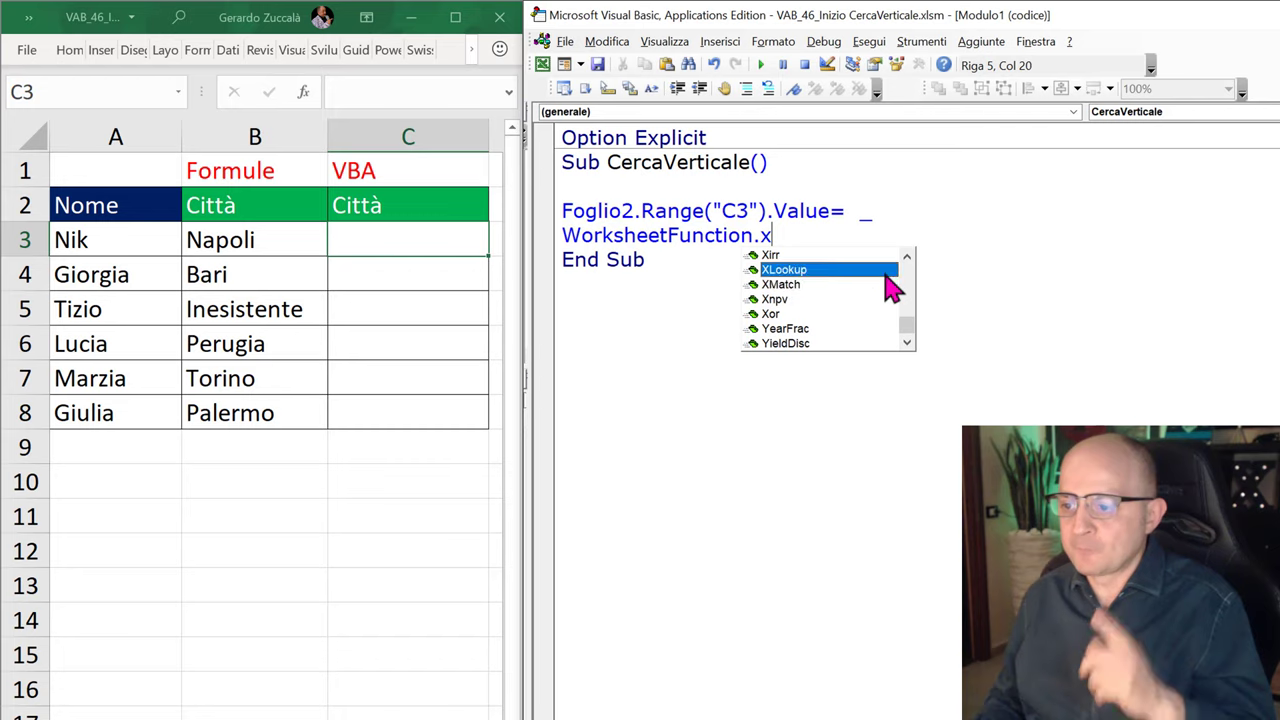
left_click(886, 280)
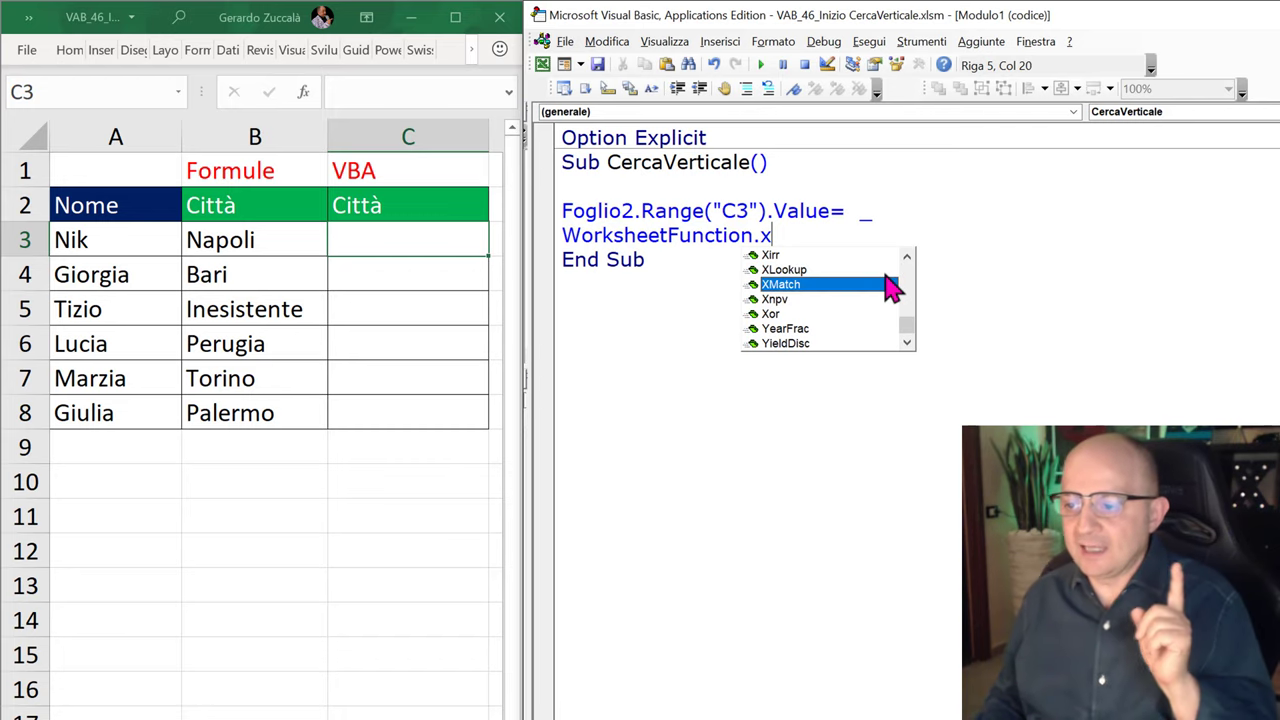
key("Up")
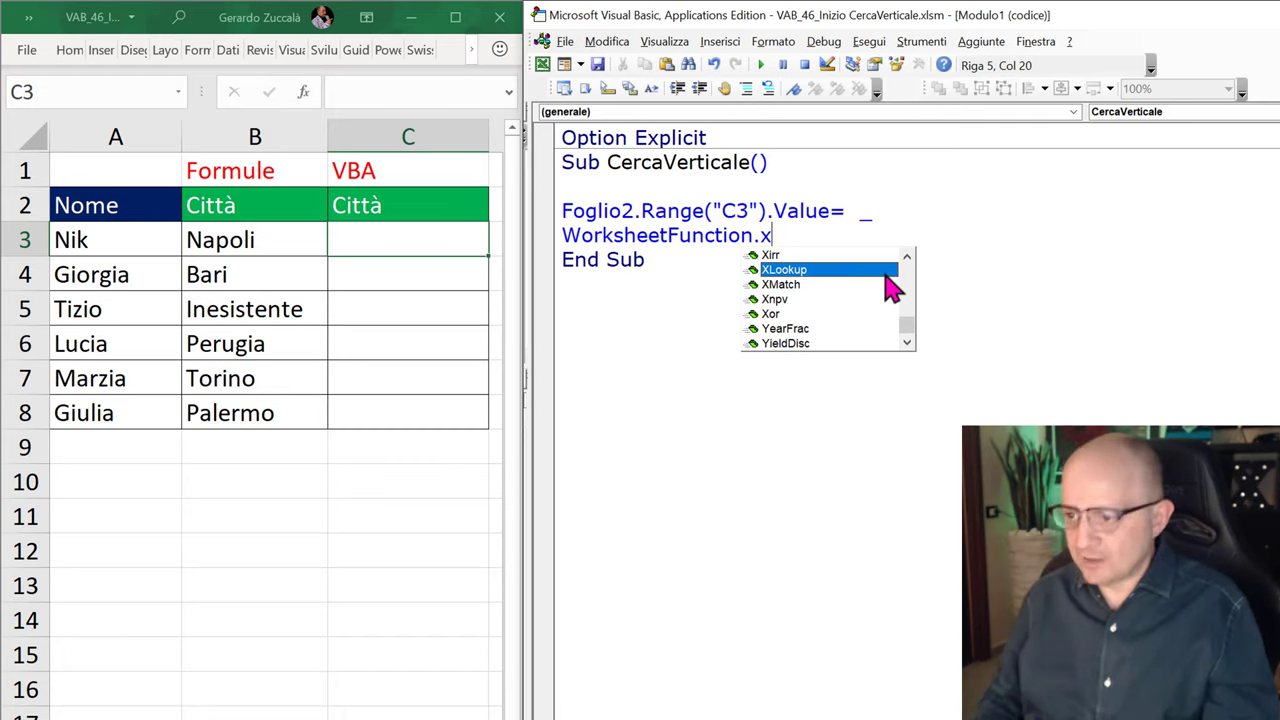
Replace the x with VLookup and open its argument list.
key("BackSpace")
key("BackSpace")
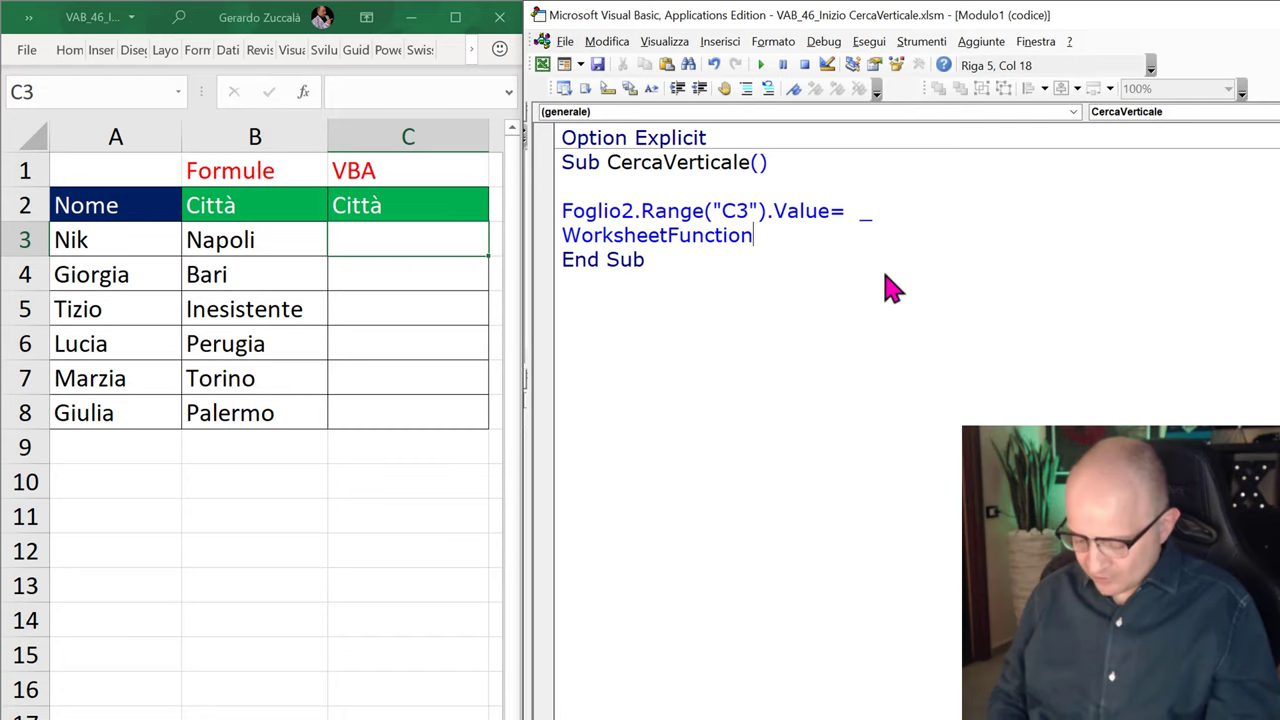
type(".vlo")
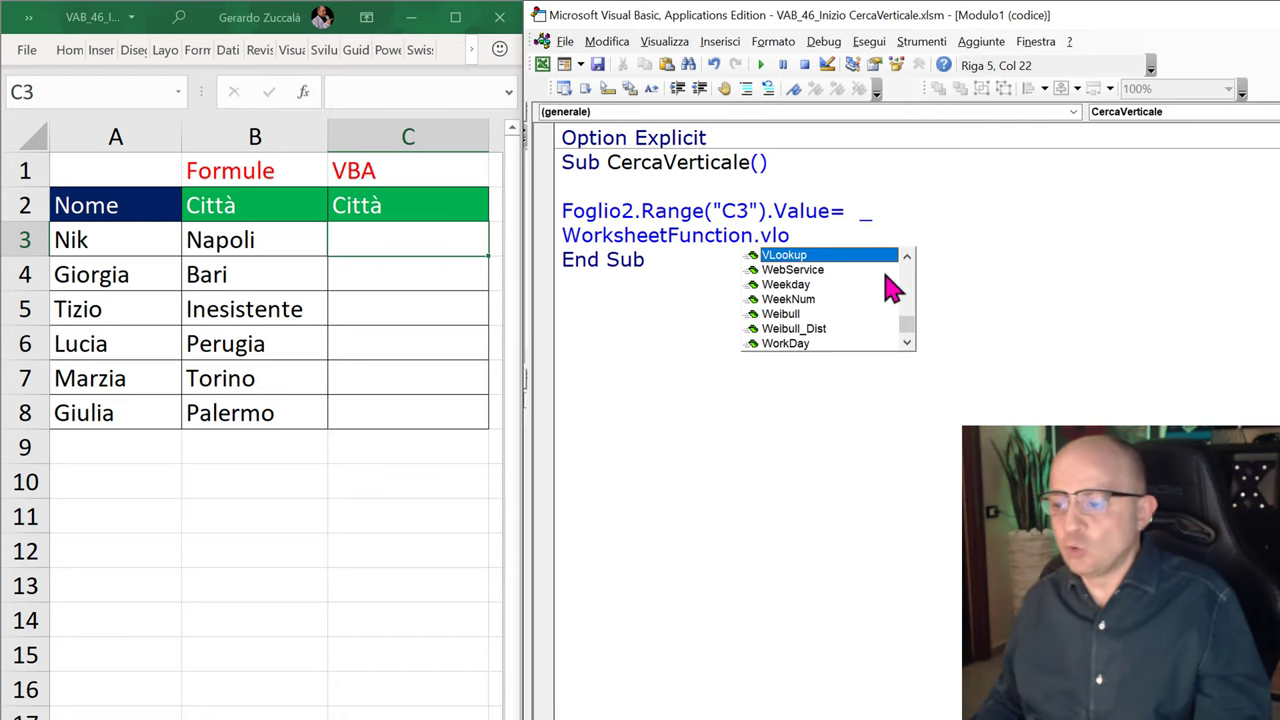
key("Tab")
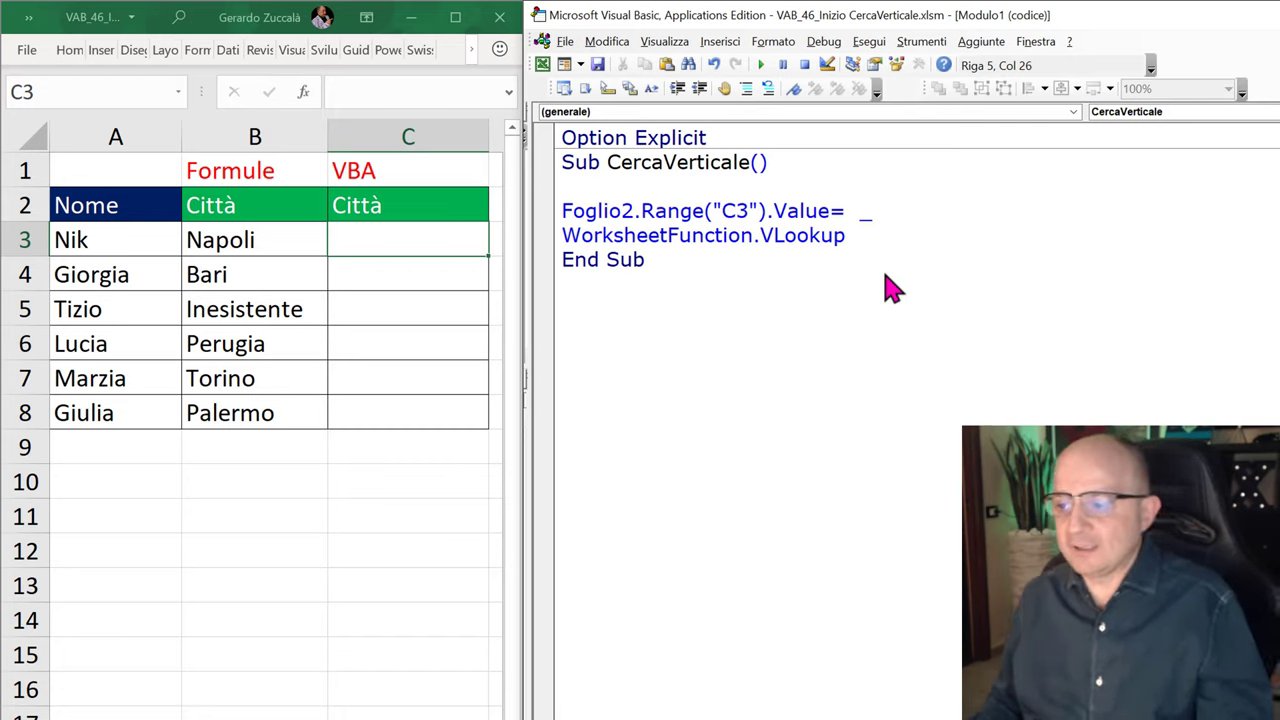
type("(")
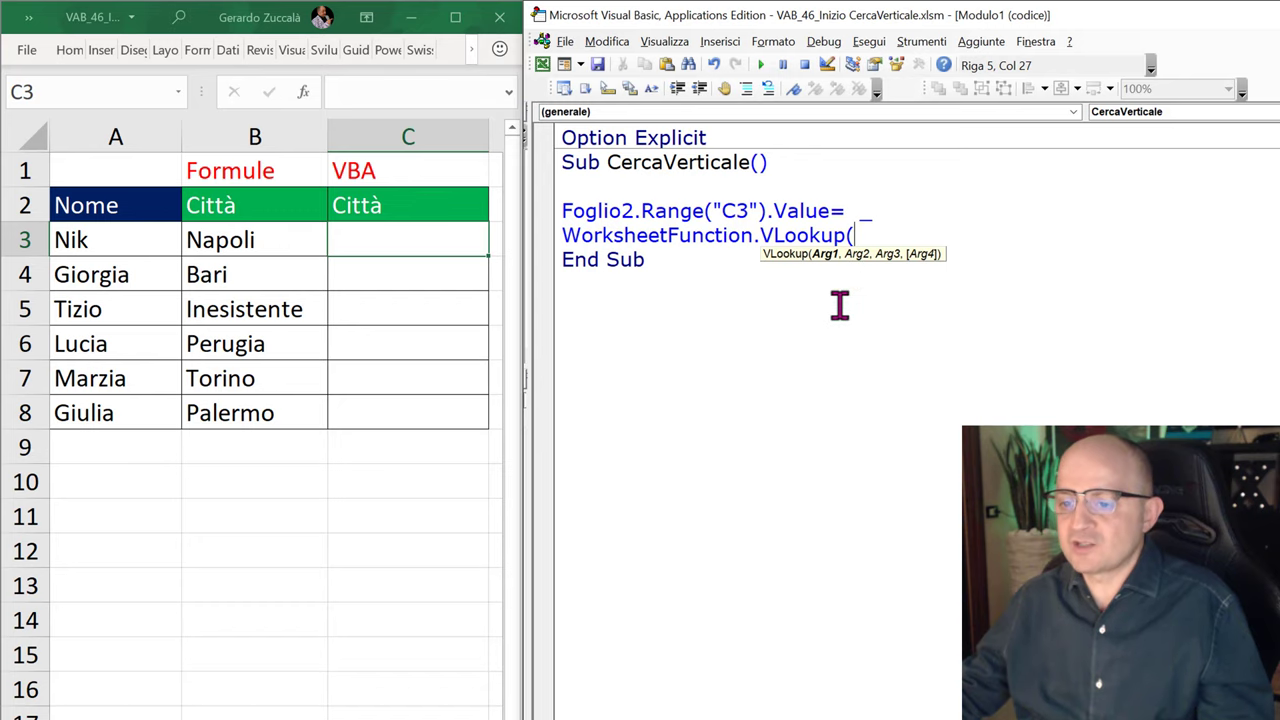
left_click(272, 244)
double_click(265, 246)
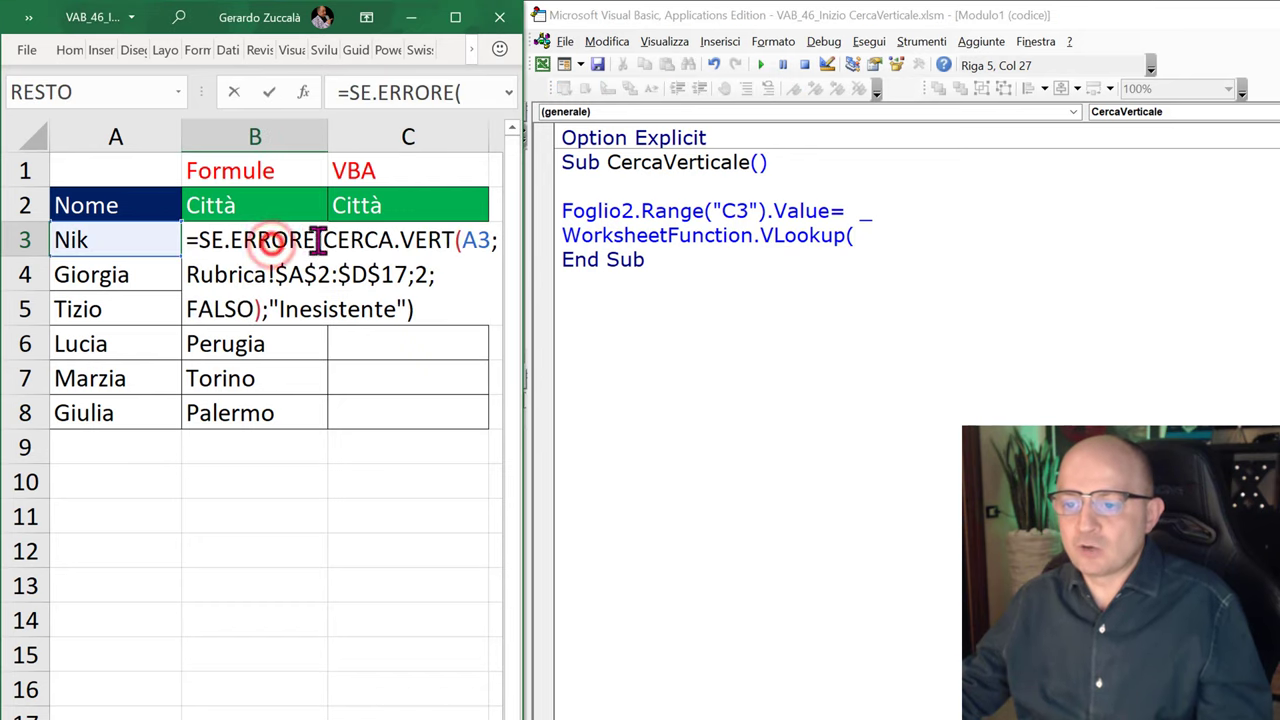
left_click(465, 240)
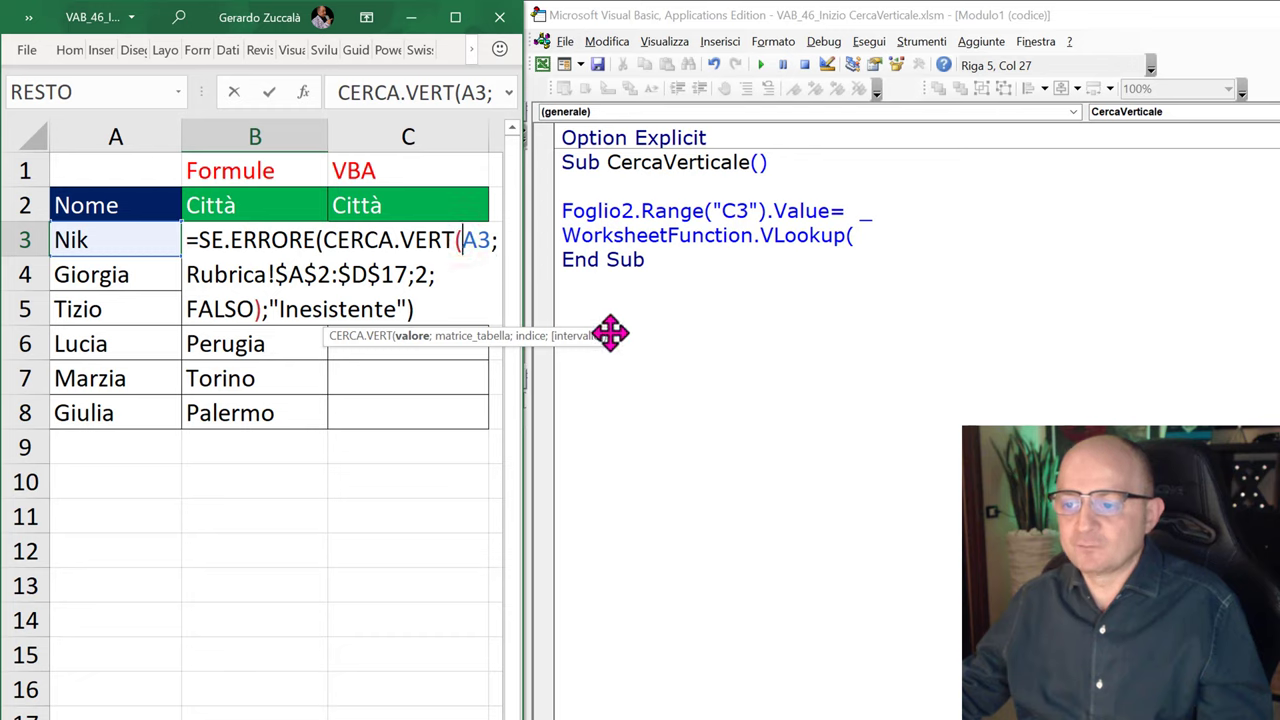
left_click_drag(609, 335, 680, 336)
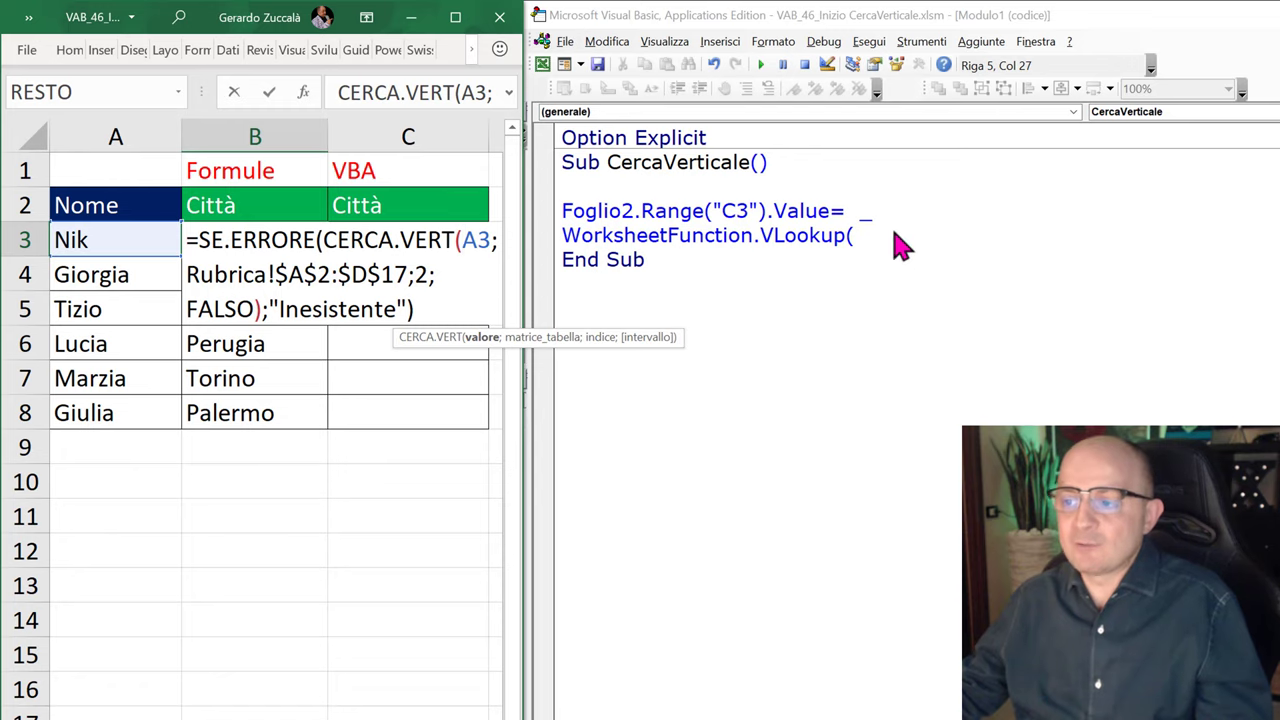
left_click(482, 338)
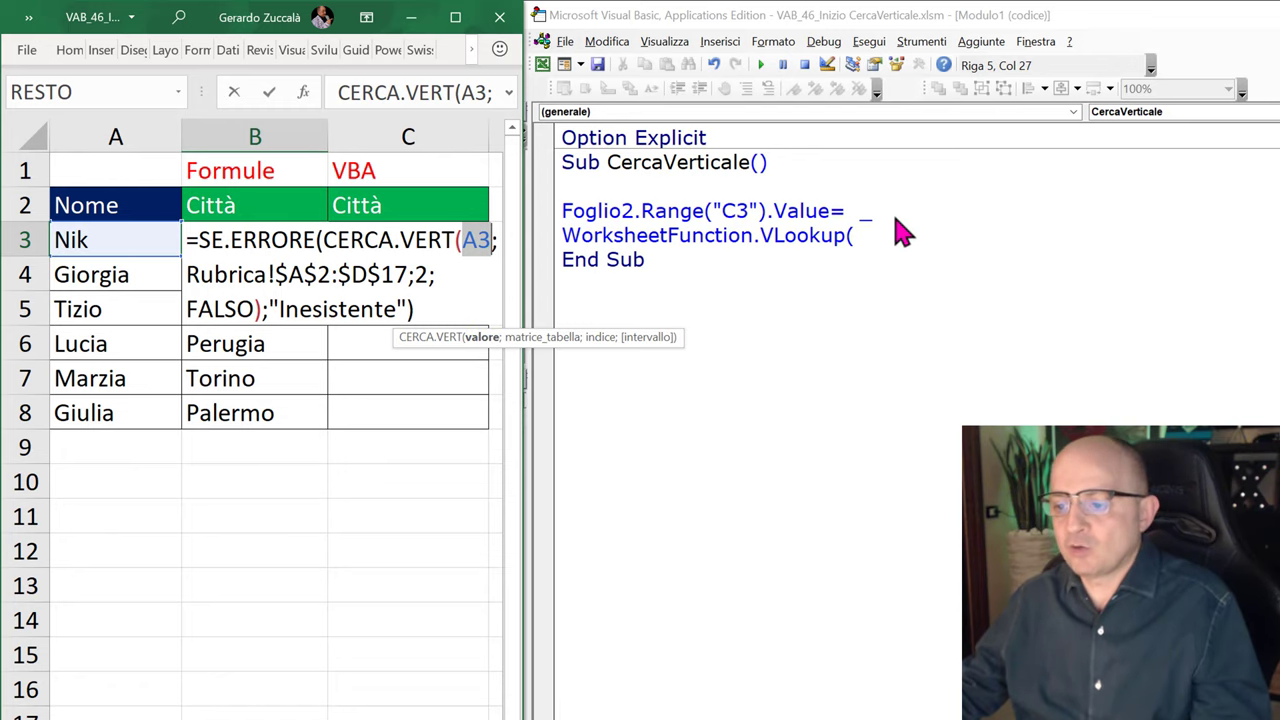
left_click(482, 337)
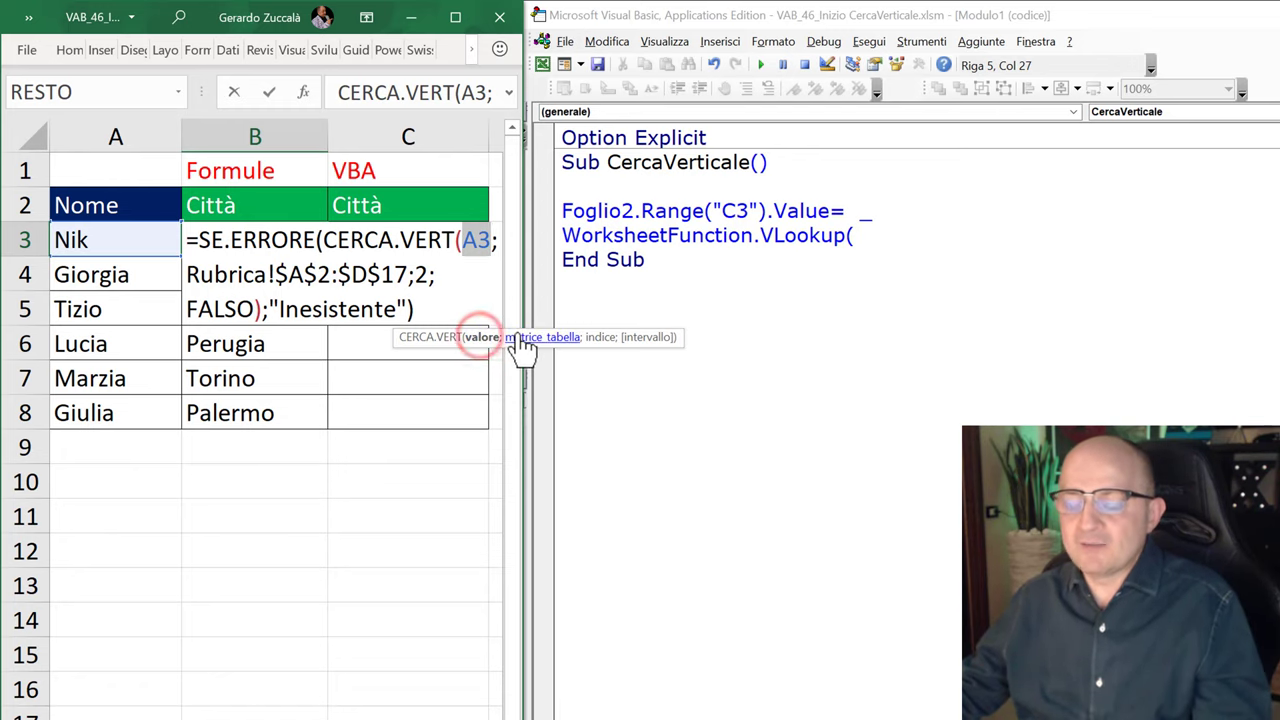
left_click(515, 337)
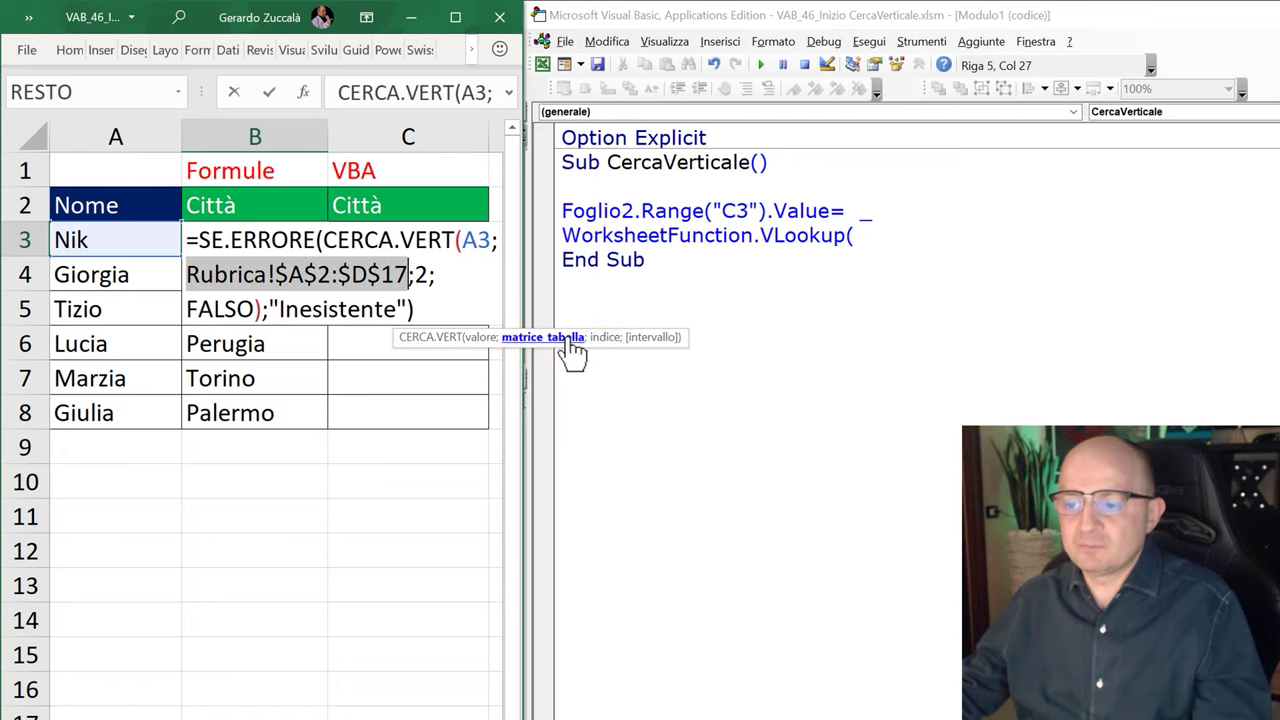
left_click(482, 337)
left_click(527, 338)
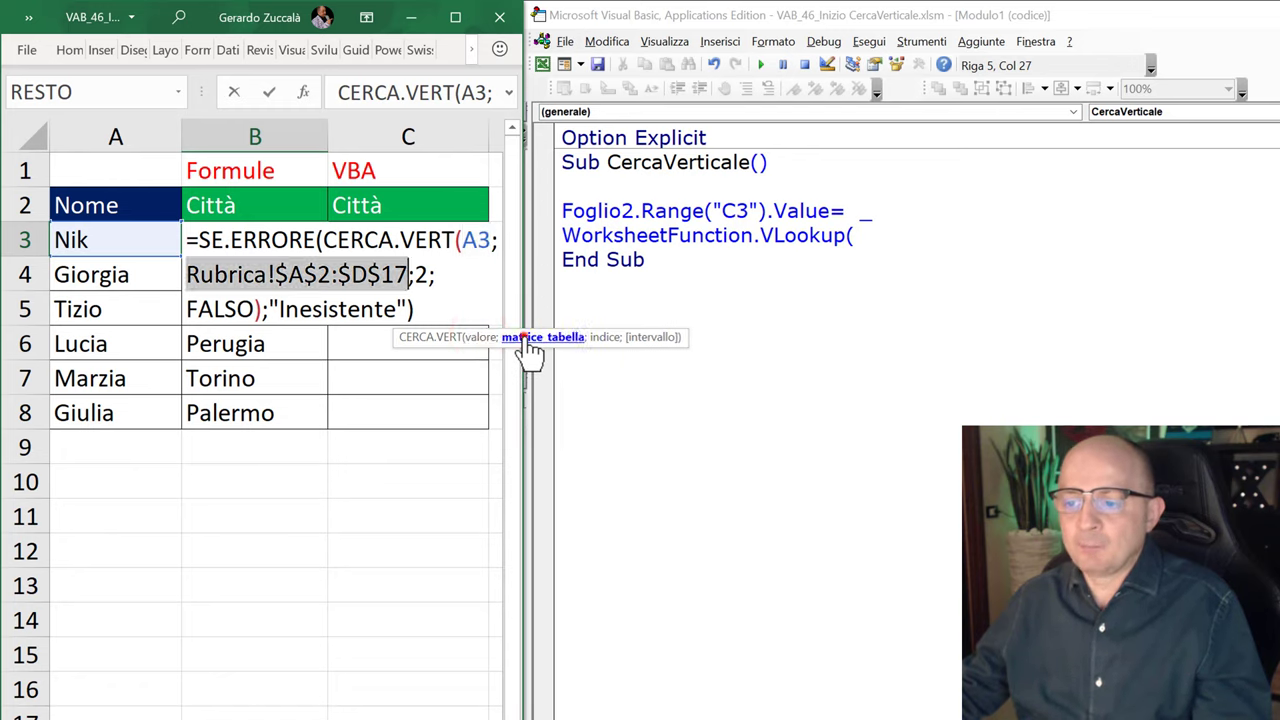
left_click(607, 337)
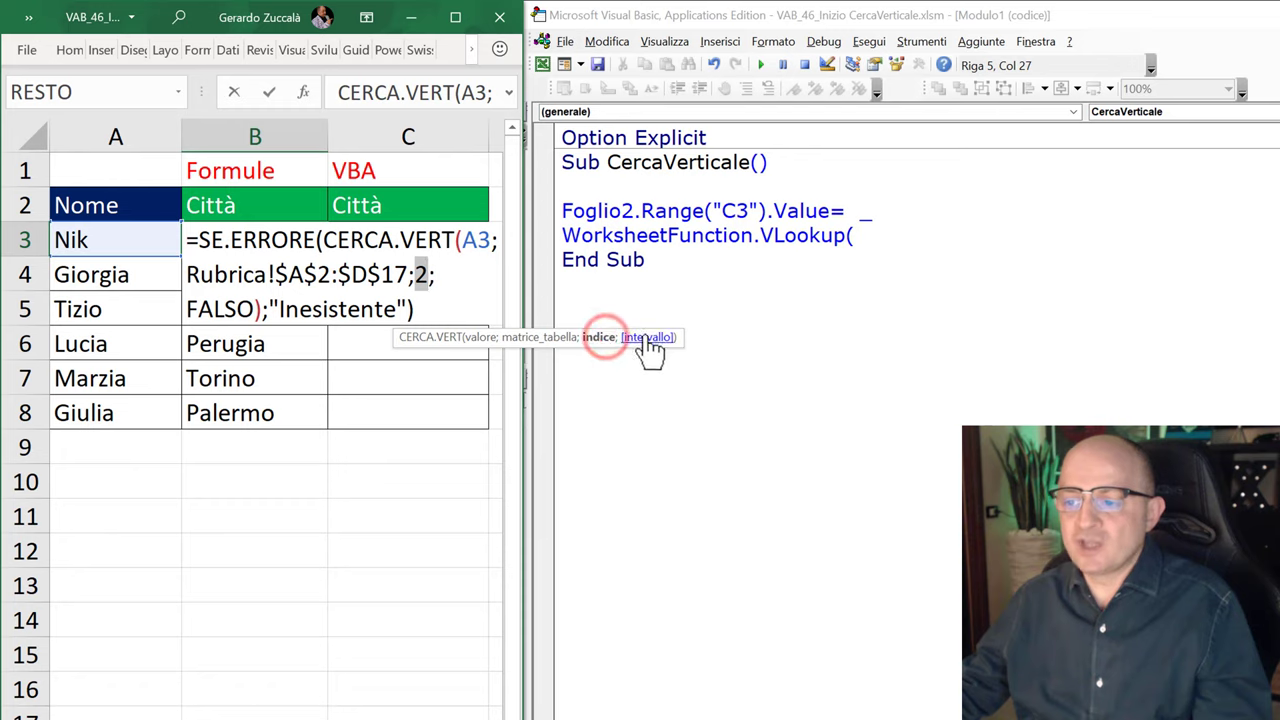
left_click(650, 338)
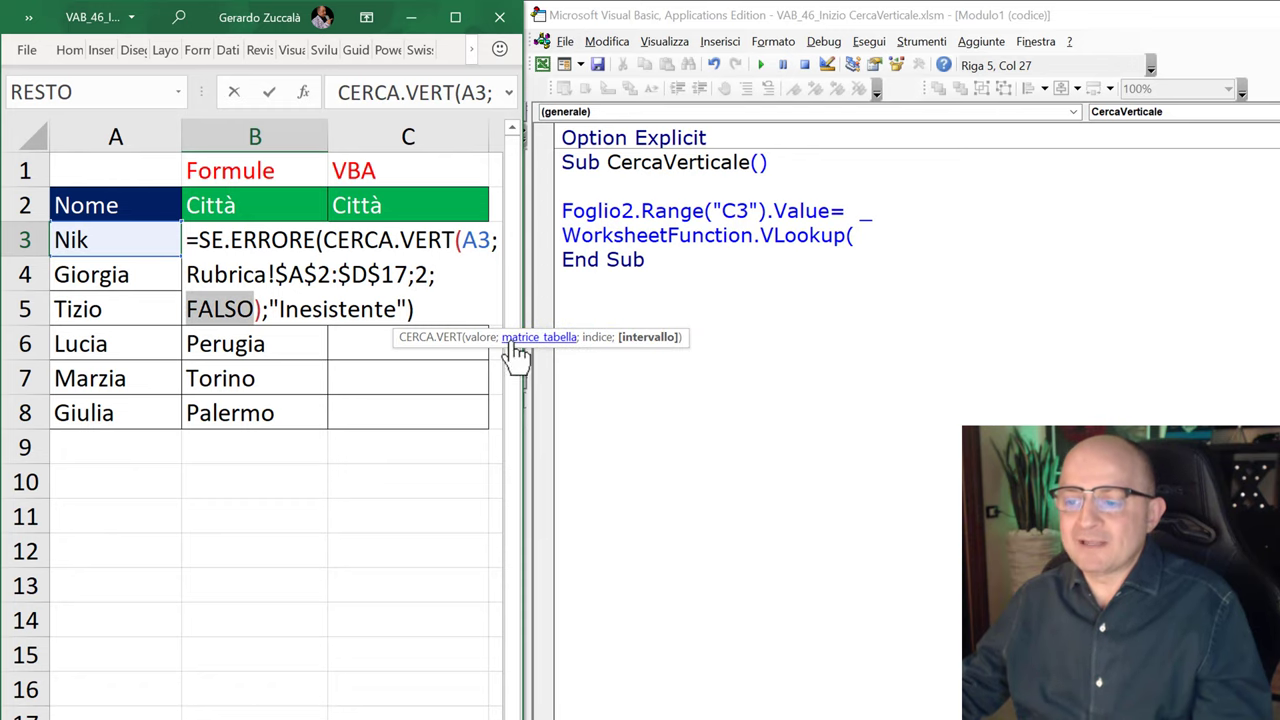
key("Escape")
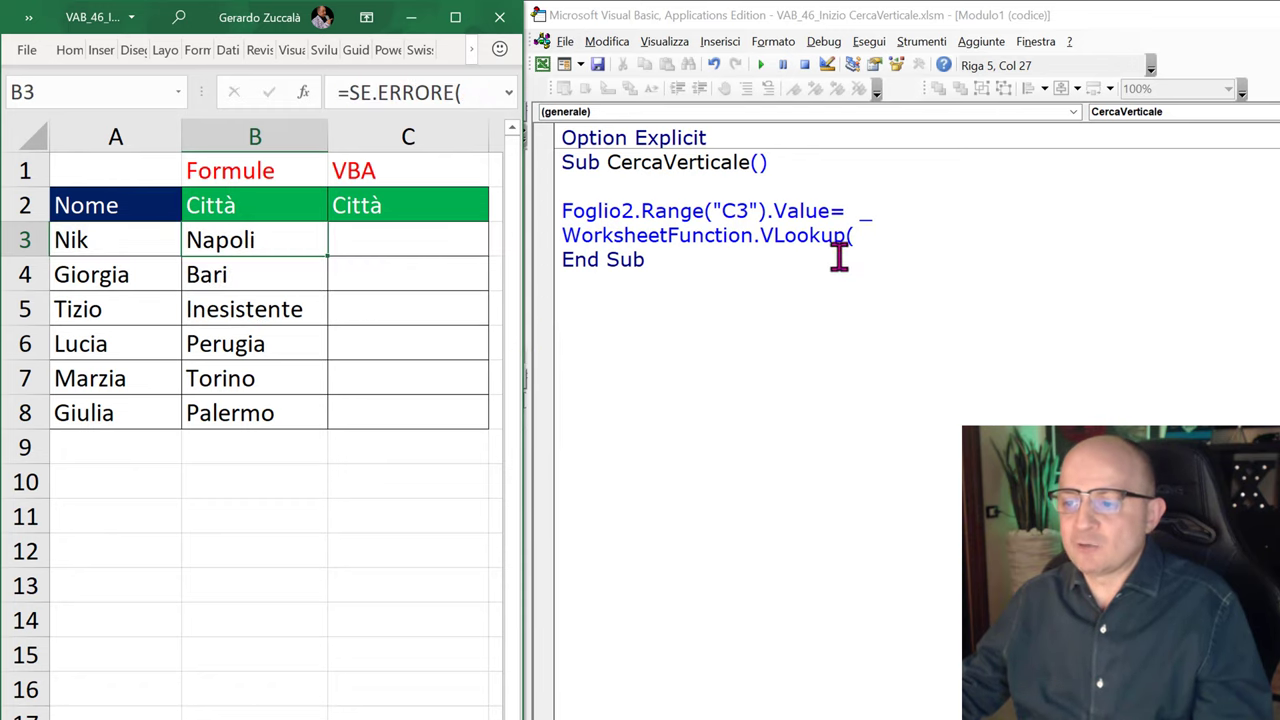
Rewrite the VLookup's first argument as Foglio2.Range("A3").Value.
left_click(863, 236)
key("BackSpace")
type("(")
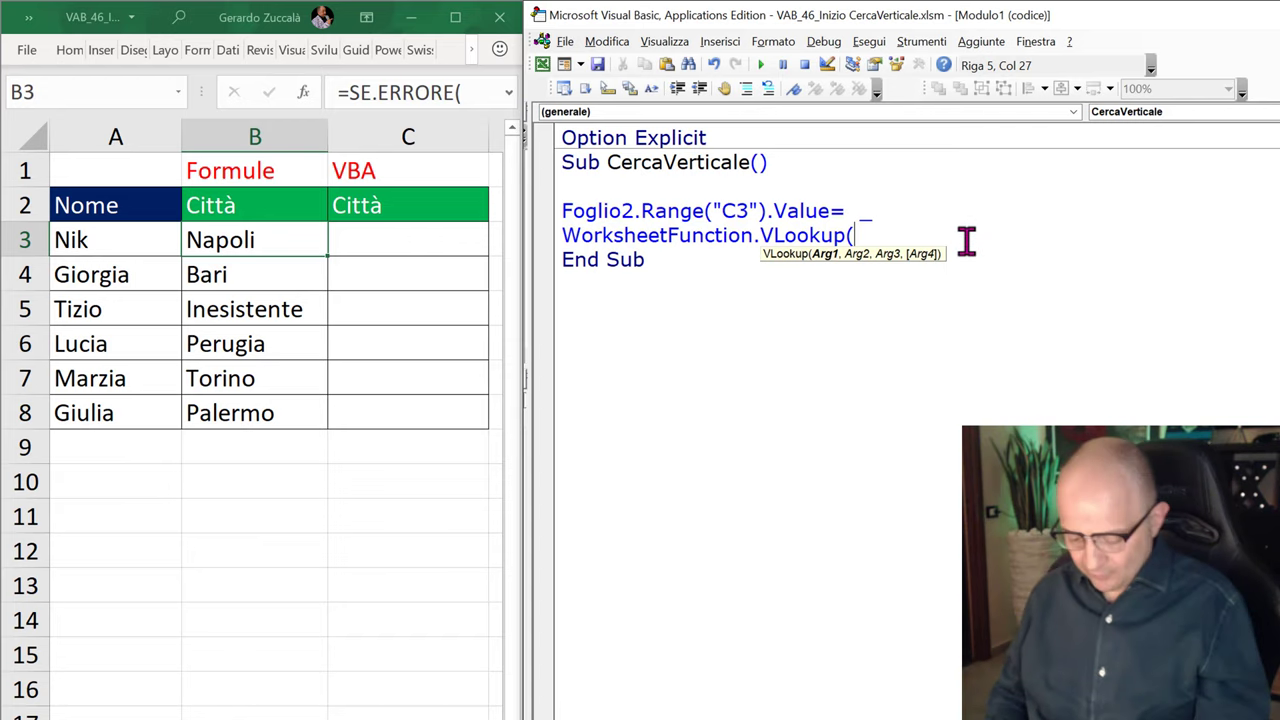
key("BackSpace")
key("BackSpace")
key("BackSpace")
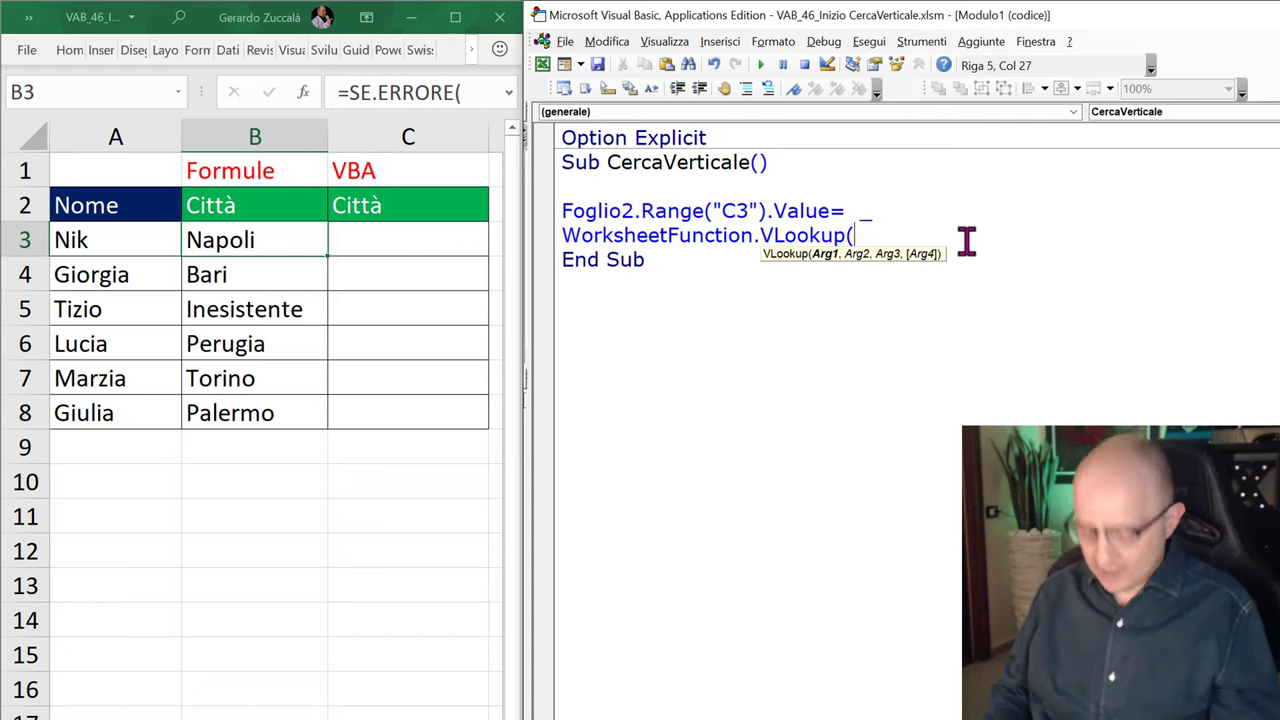
type("f")
key("ctrl+space")
type("ol")
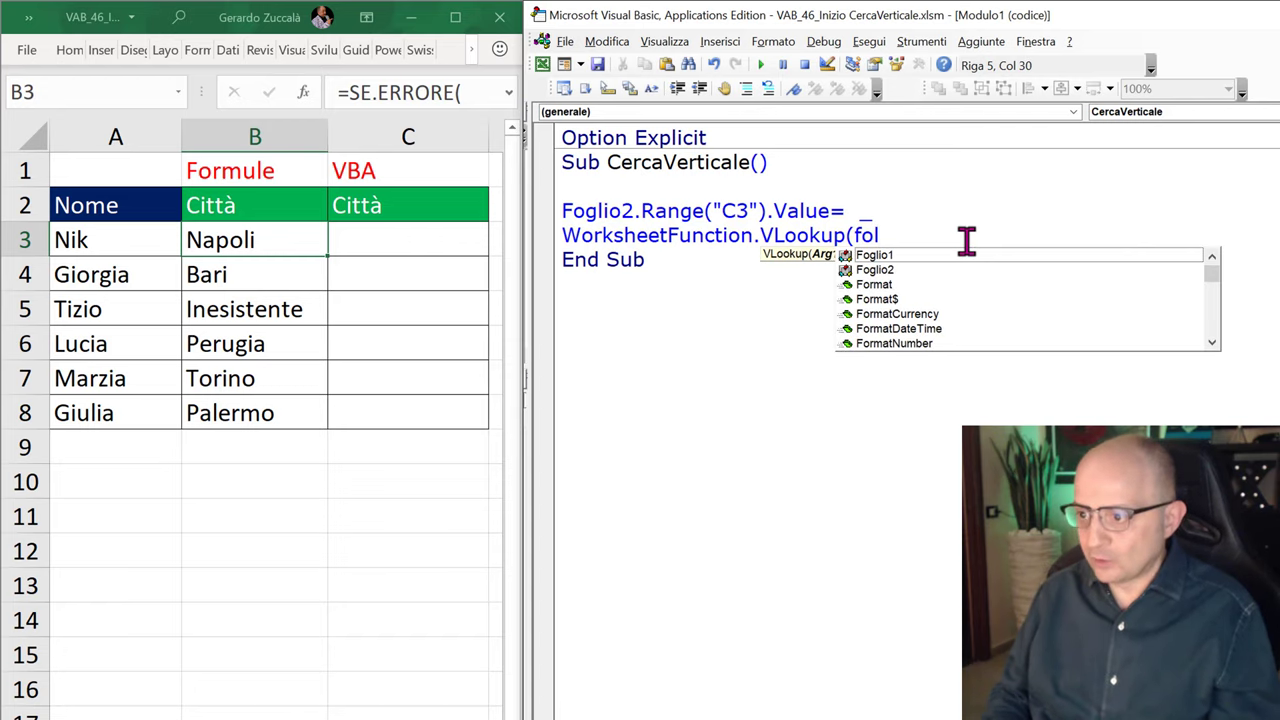
key("Down")
key("Down")
key("Tab")
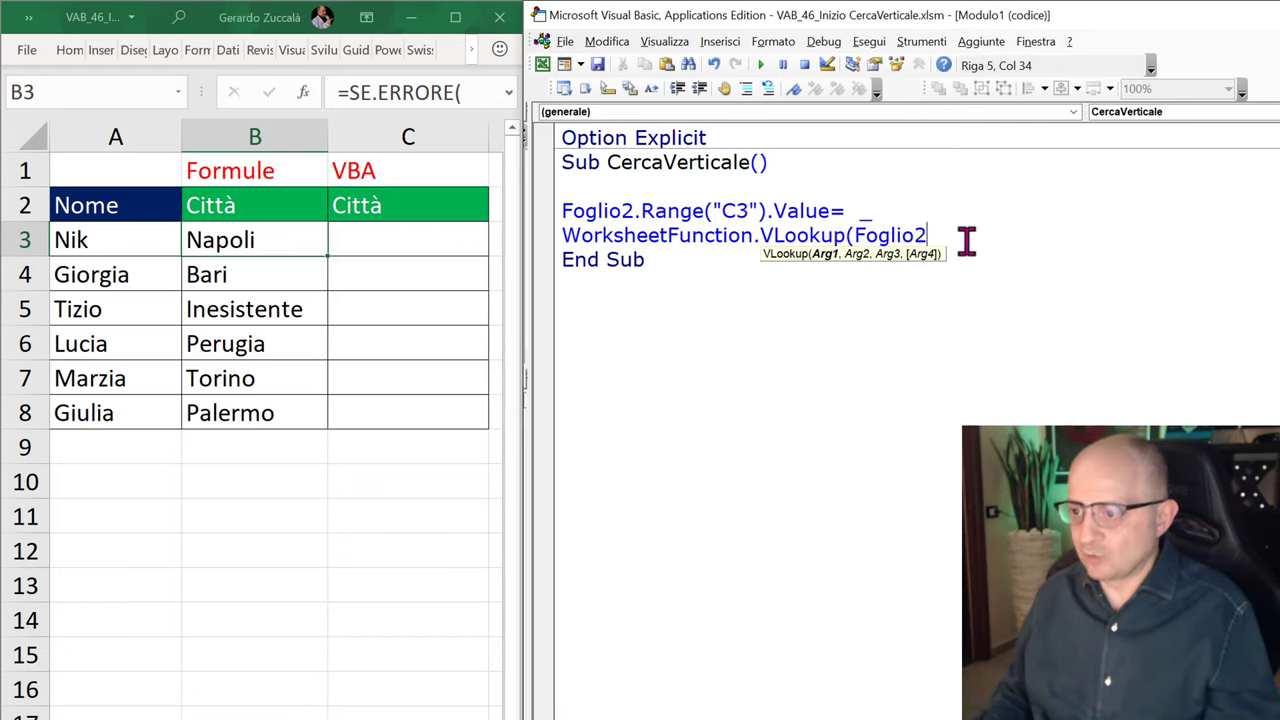
type(".ran")
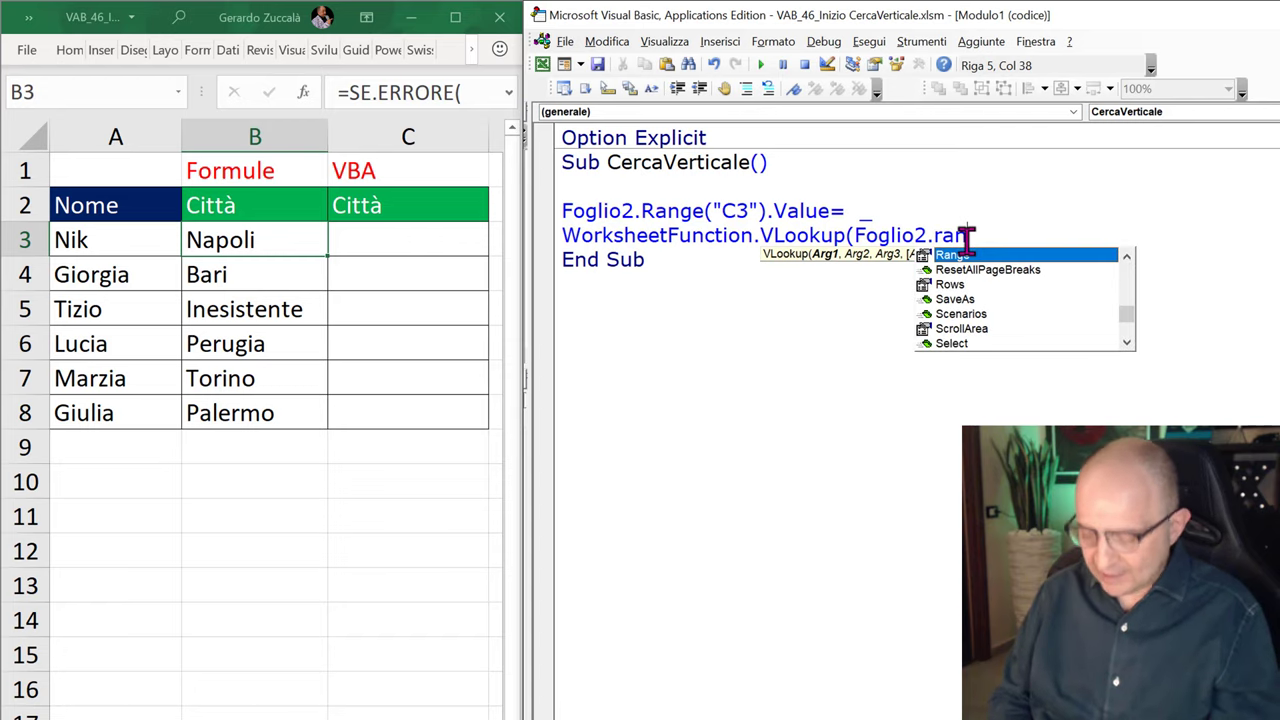
type("ge")
key("Tab")
type("(")
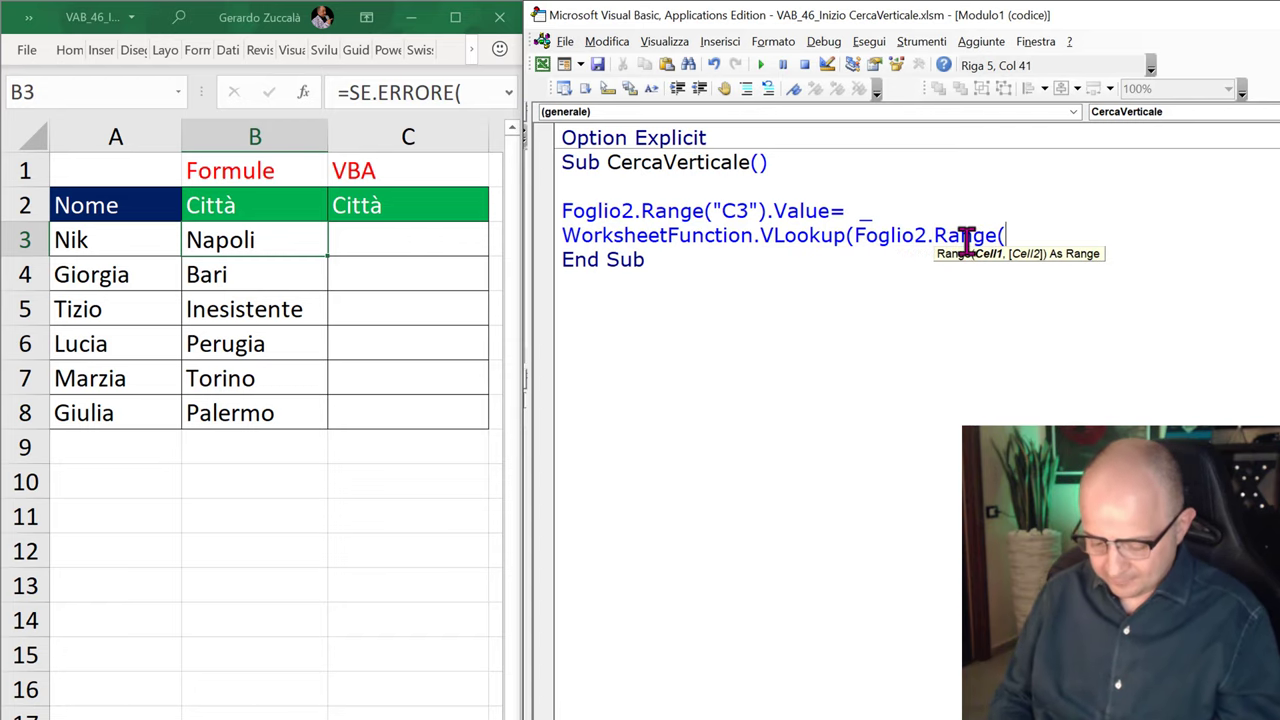
type("\"A3\").Value")
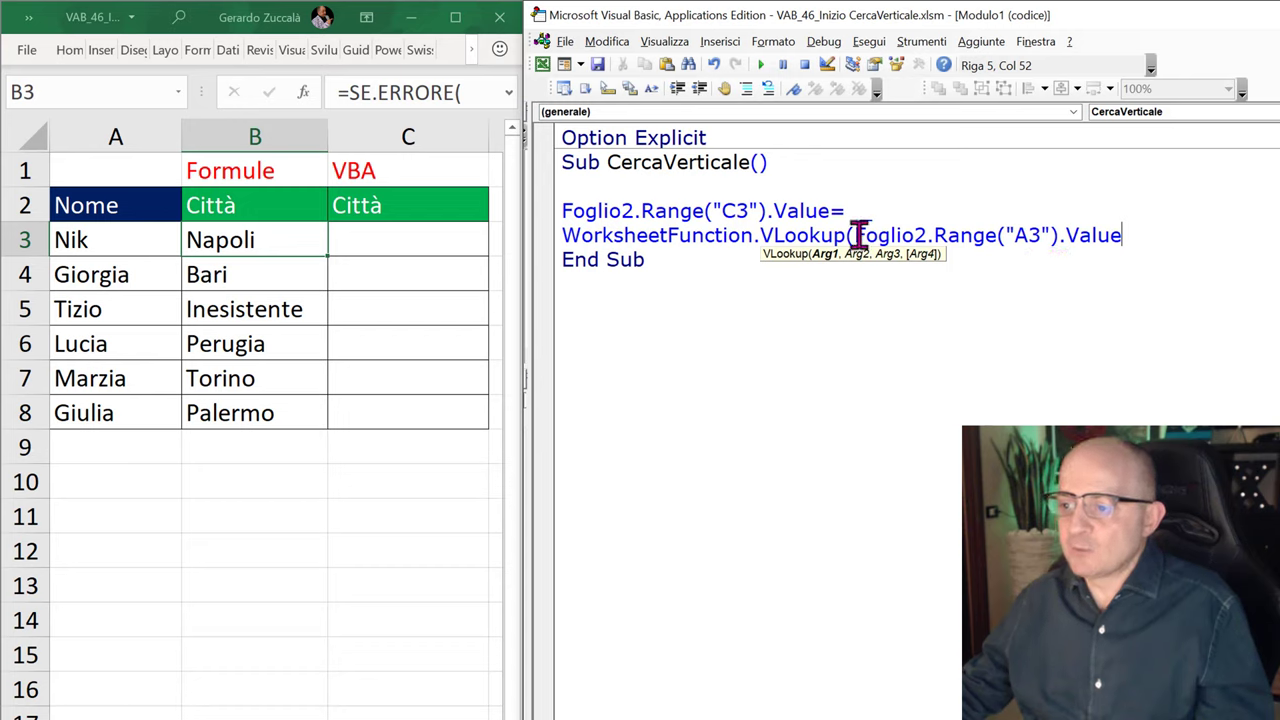
Add a comma after the lookup value and switch to the sheet with the data table.
left_click_drag(856, 235, 1122, 235)
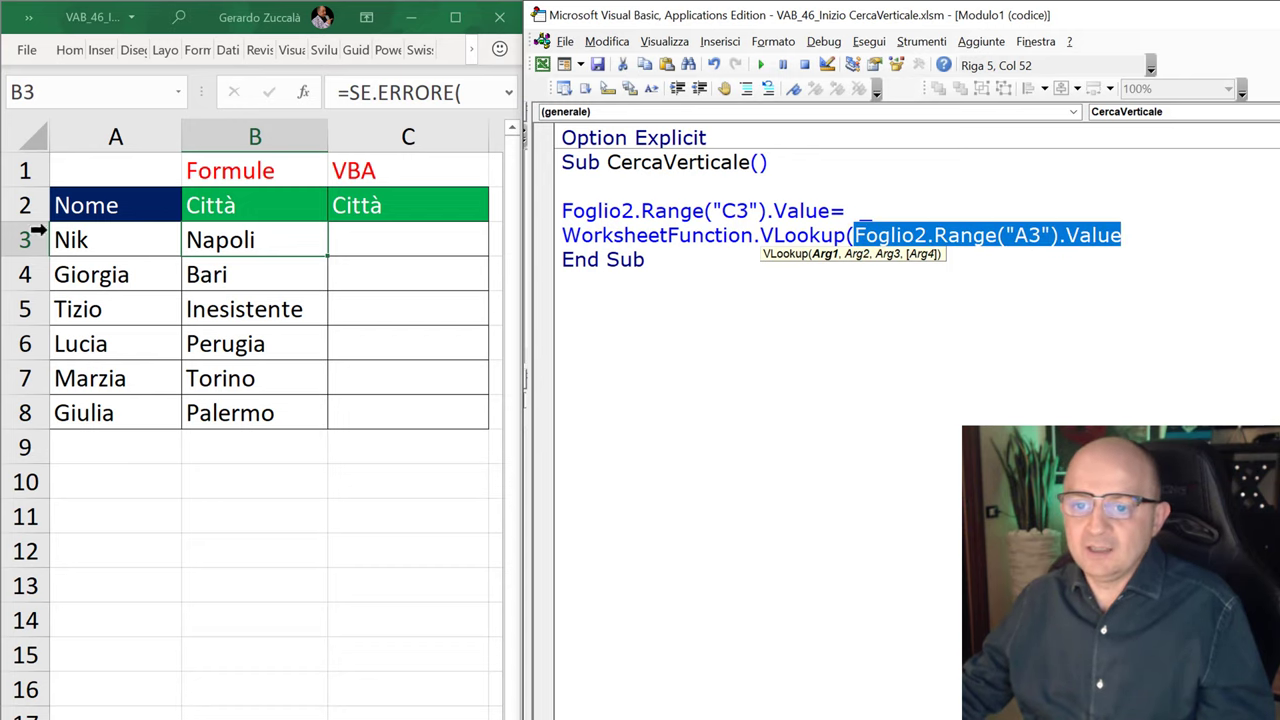
left_click(1128, 238)
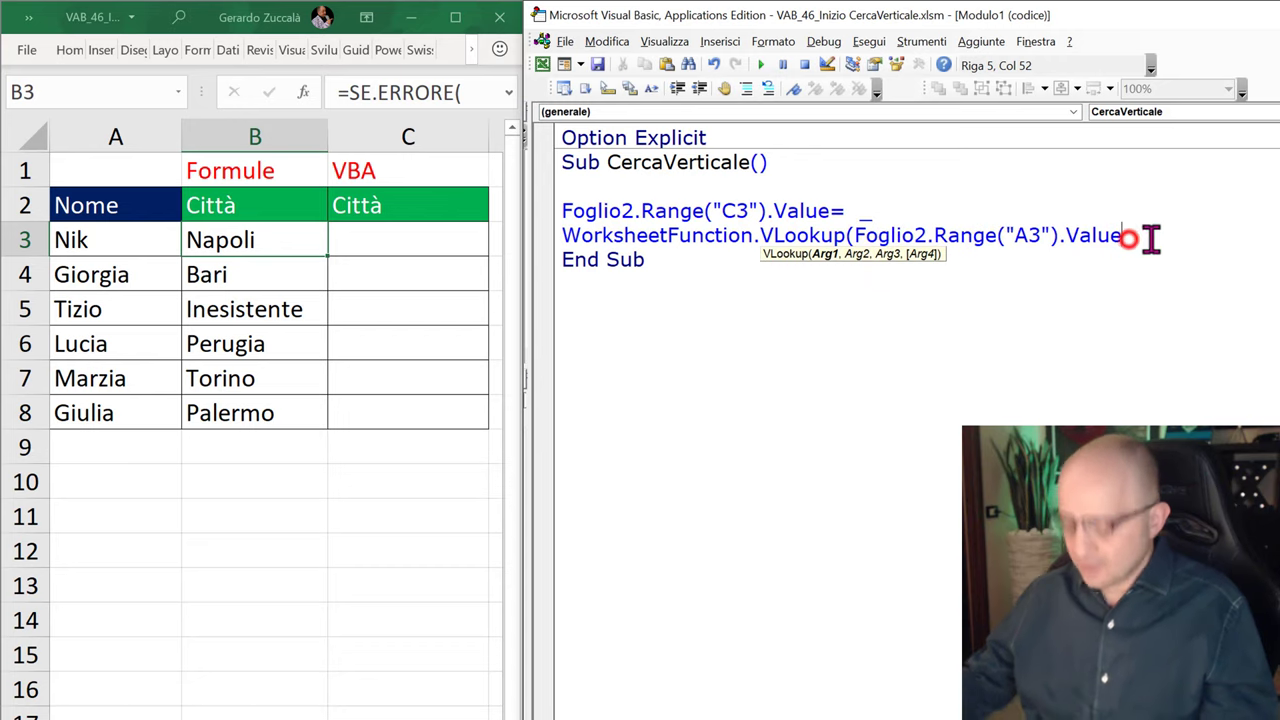
type(",")
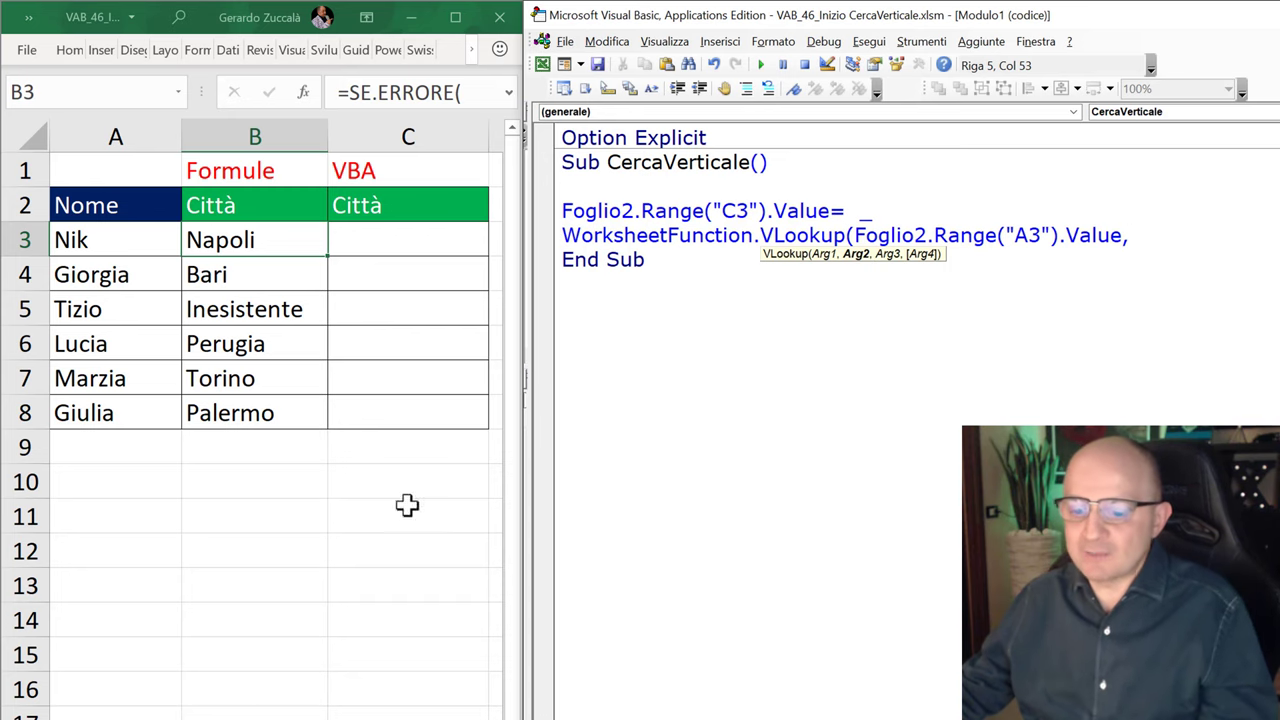
key("ctrl+Page_Down")
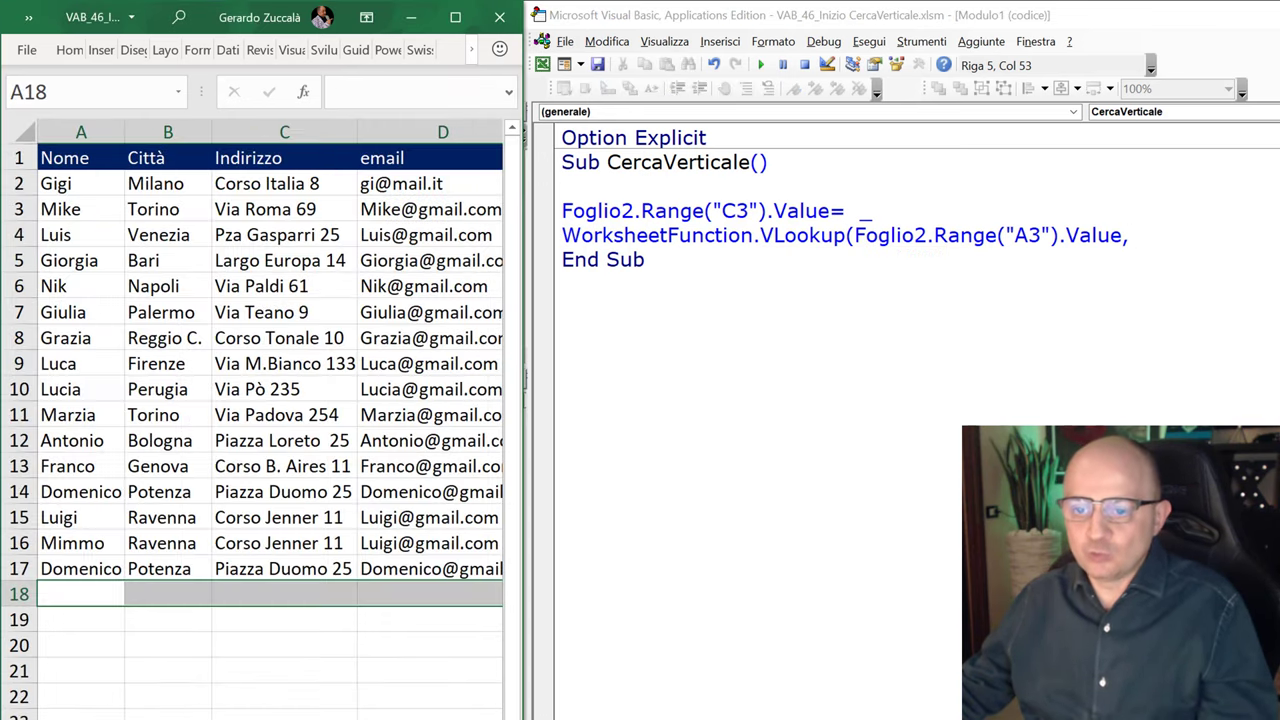
Select the data block A2:D17 and break the VLookup statement onto a continuation line.
left_click(80, 183)
left_click_drag(80, 183, 430, 565)
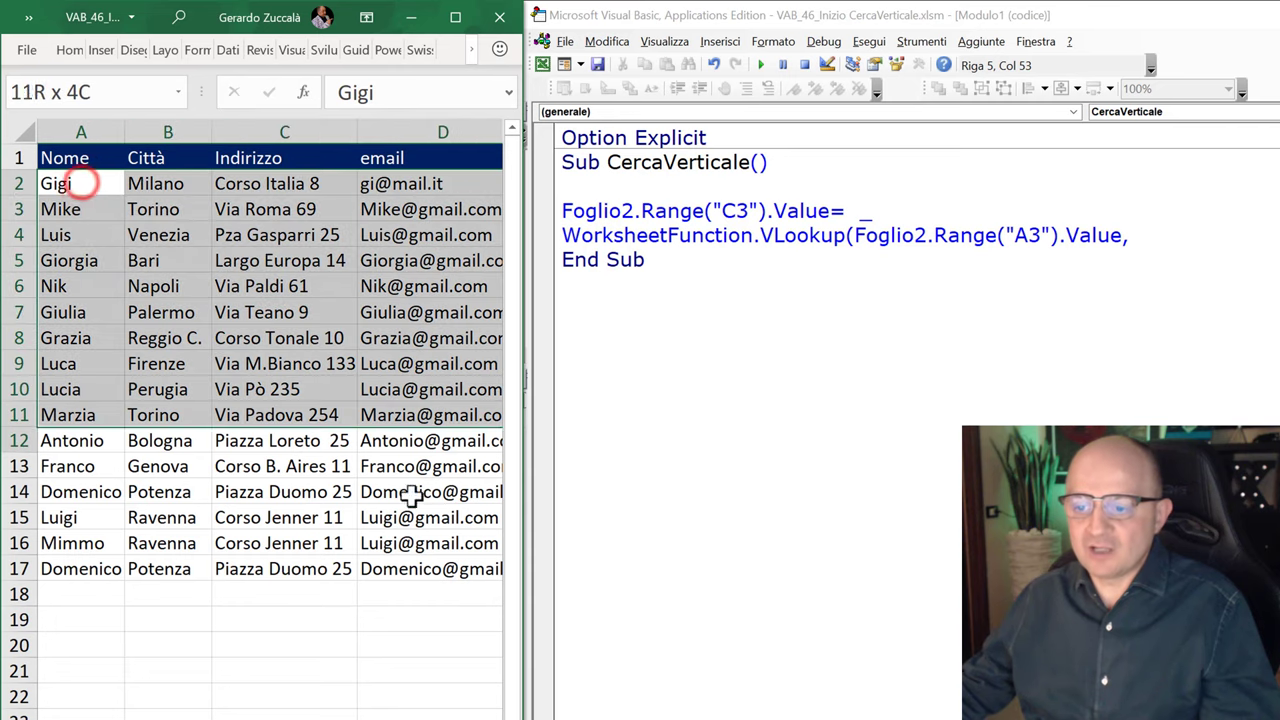
left_click(1128, 235)
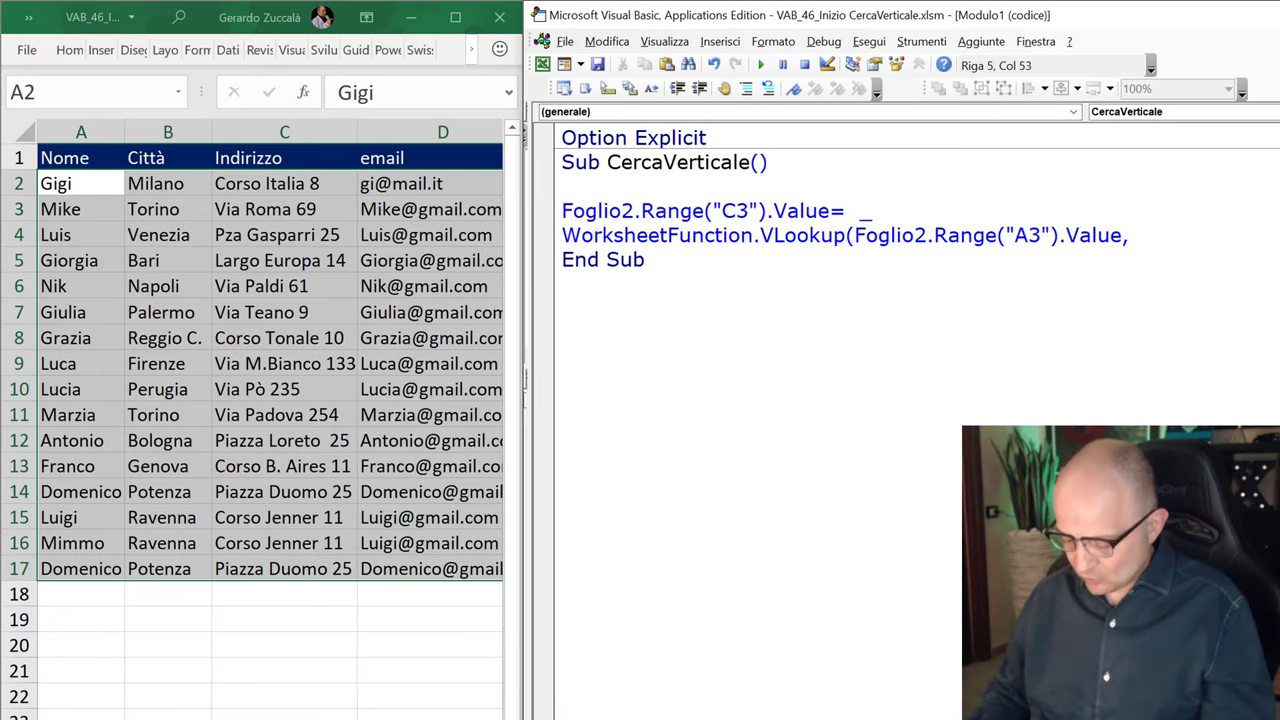
key("Return")
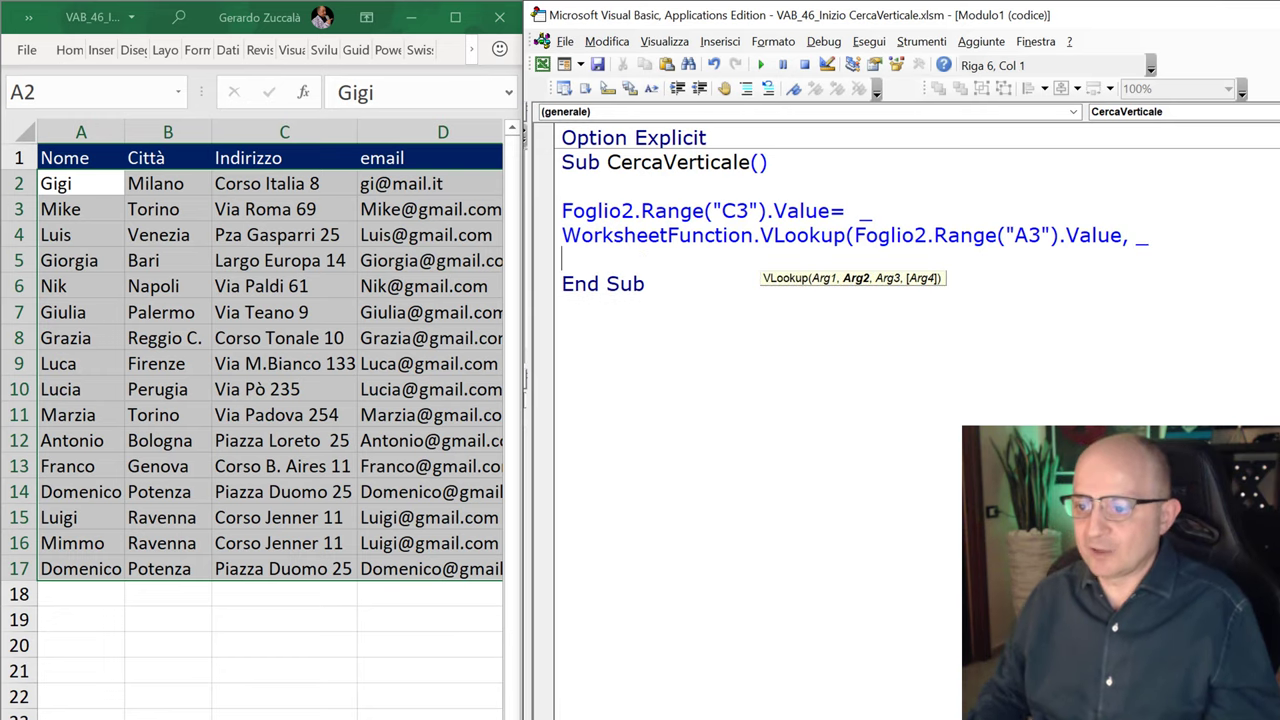
key("ctrl+space")
Enter Foglio1.Range("A2:D17") as the table argument, fixing the quote and a stray 9.
type("fol")
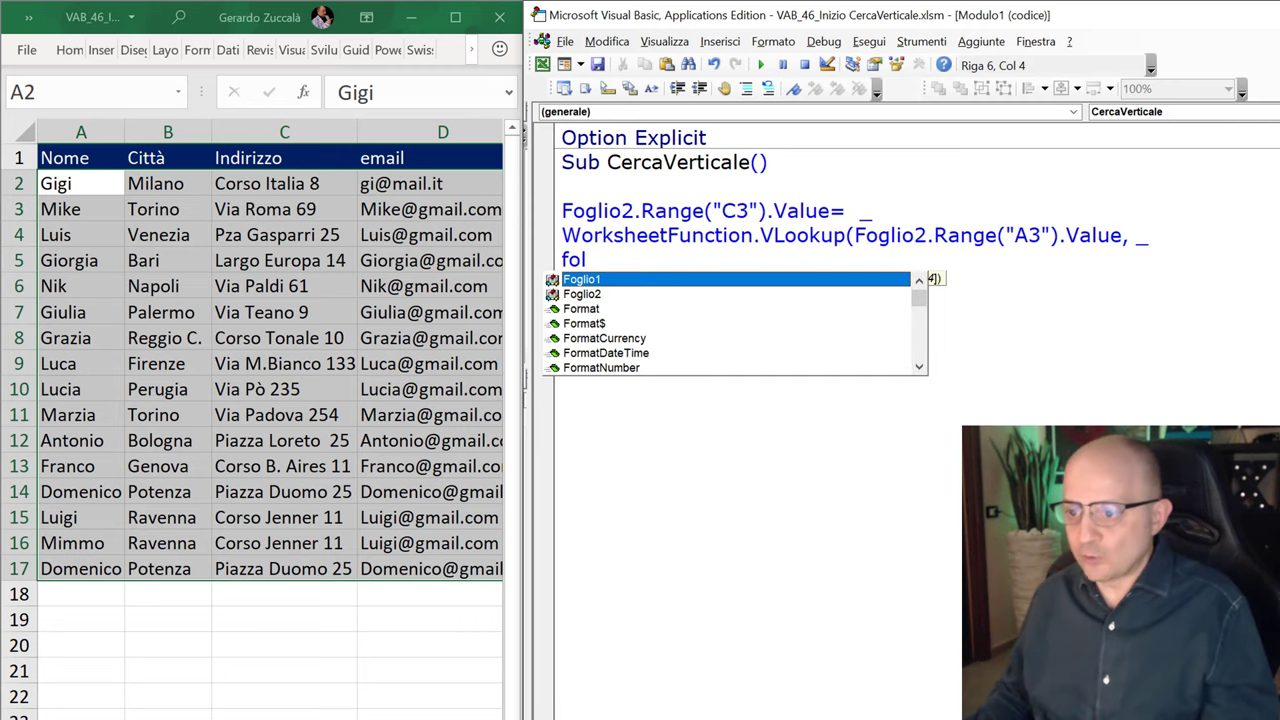
key("Tab")
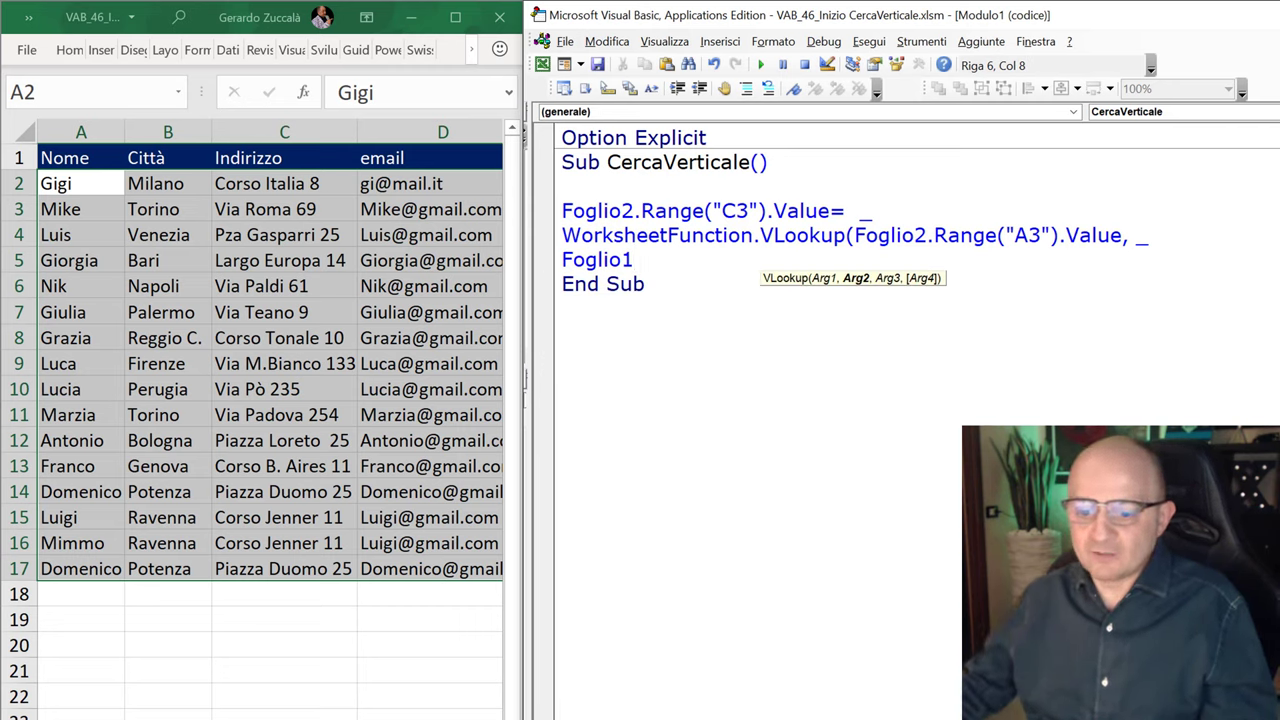
type(".")
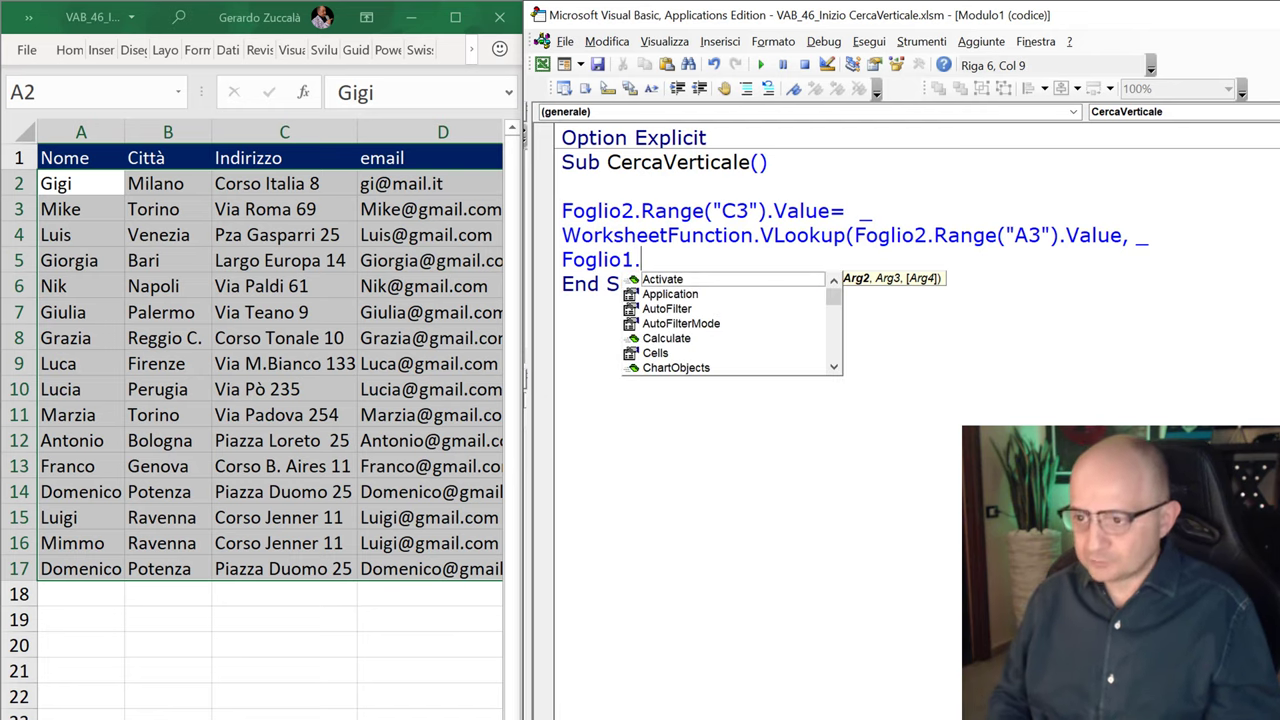
type("ran")
key("Tab")
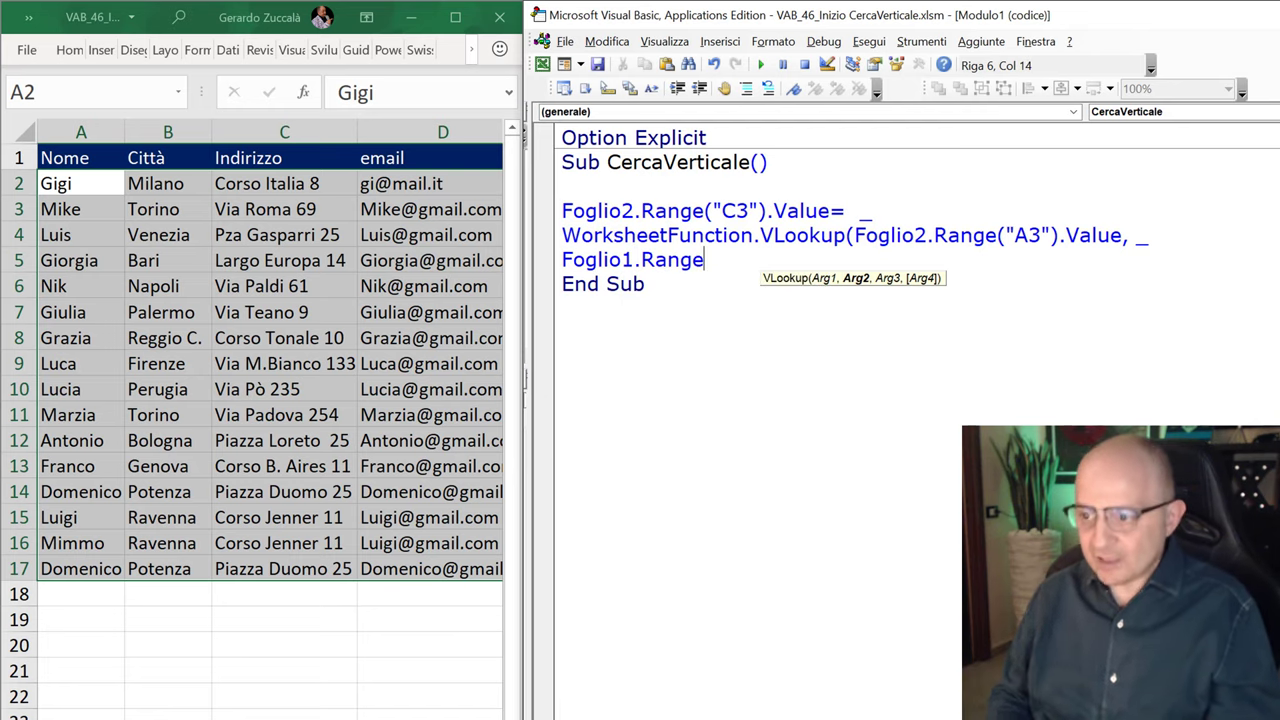
type("(A")
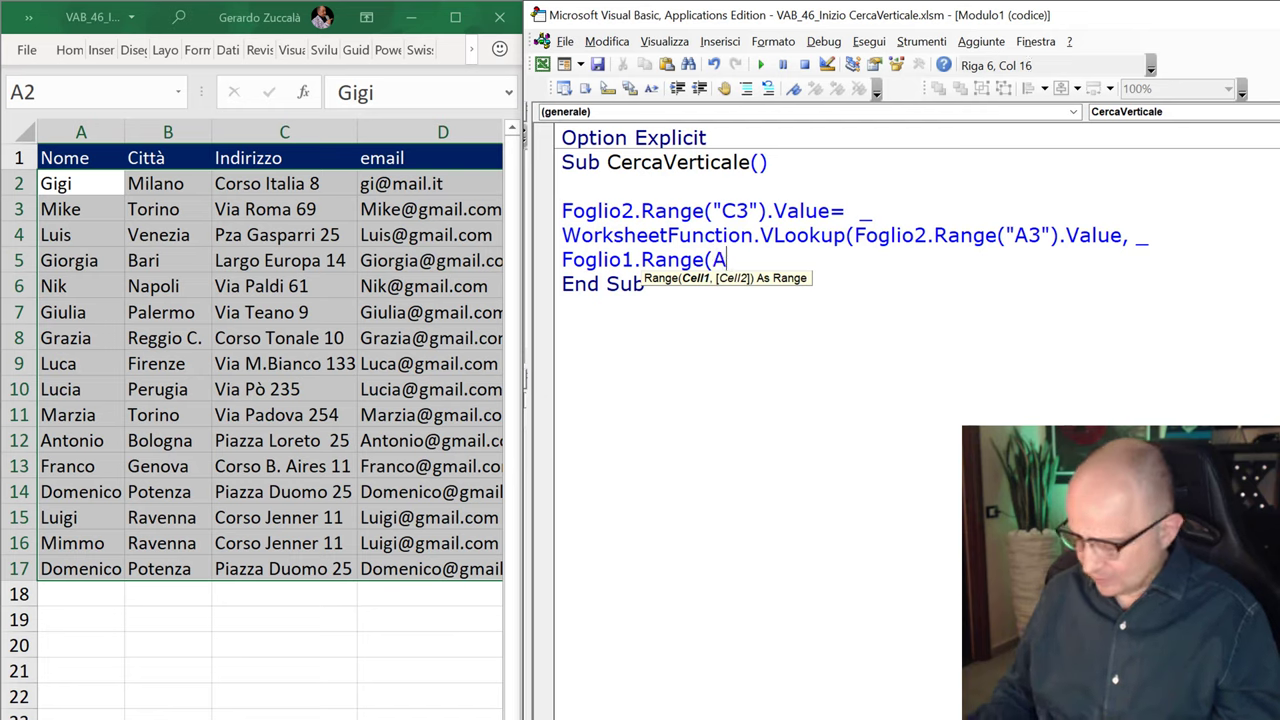
type("2:")
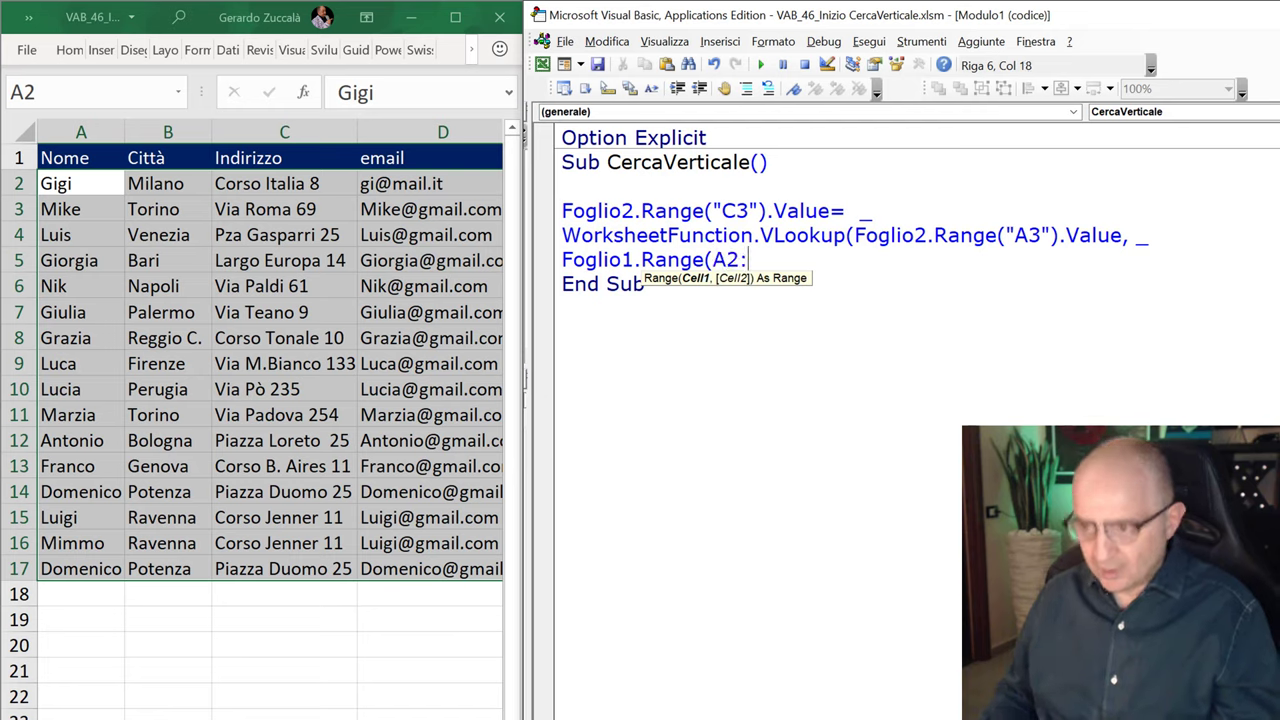
type("D")
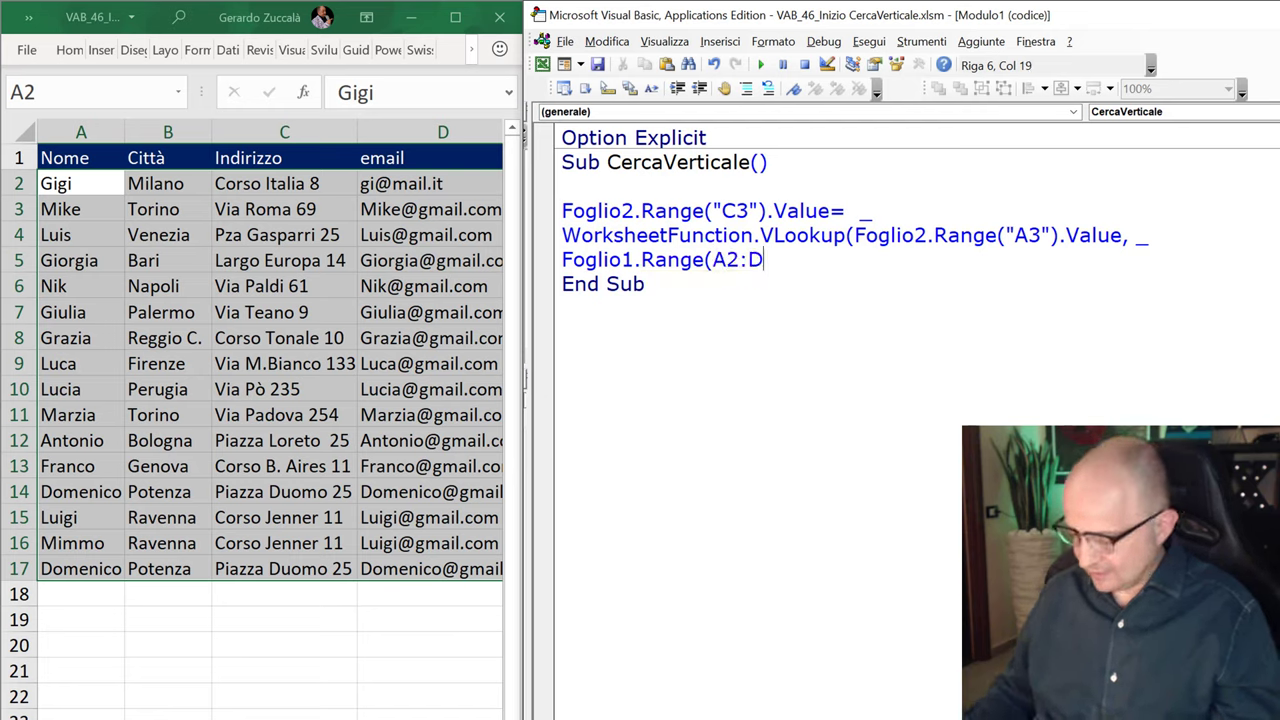
type("17\"9")
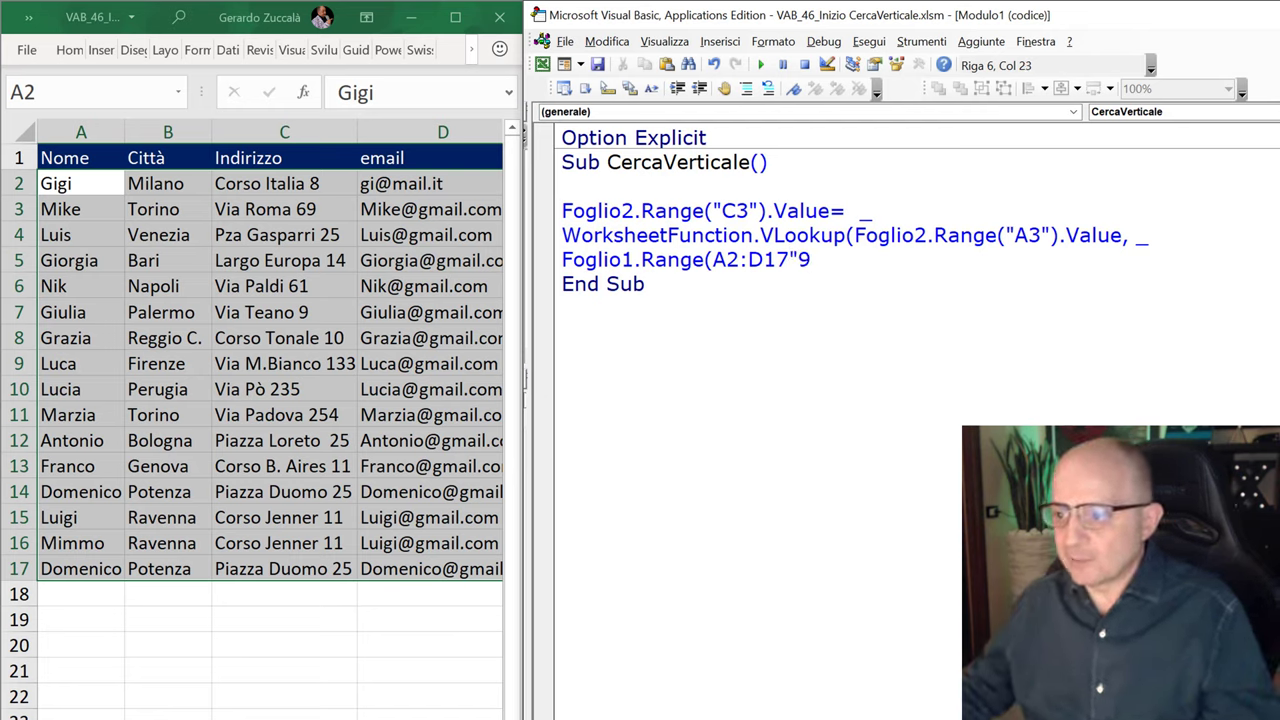
left_click(714, 260)
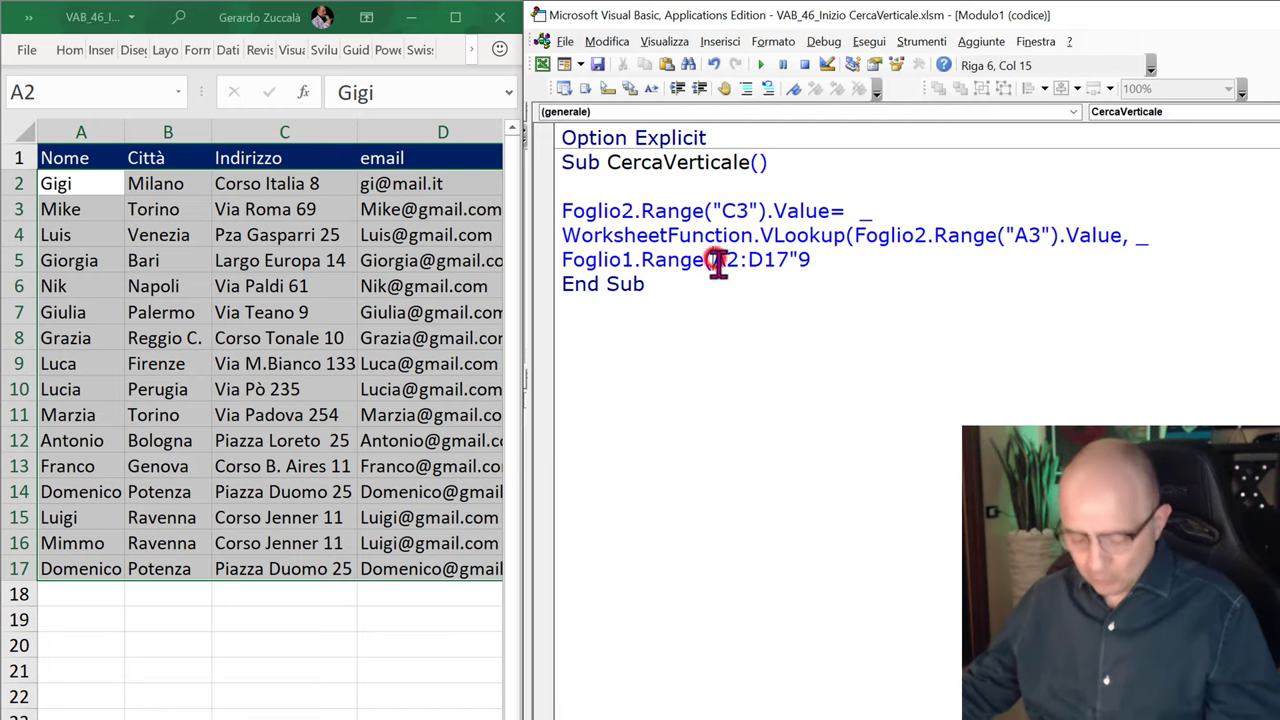
type("\"")
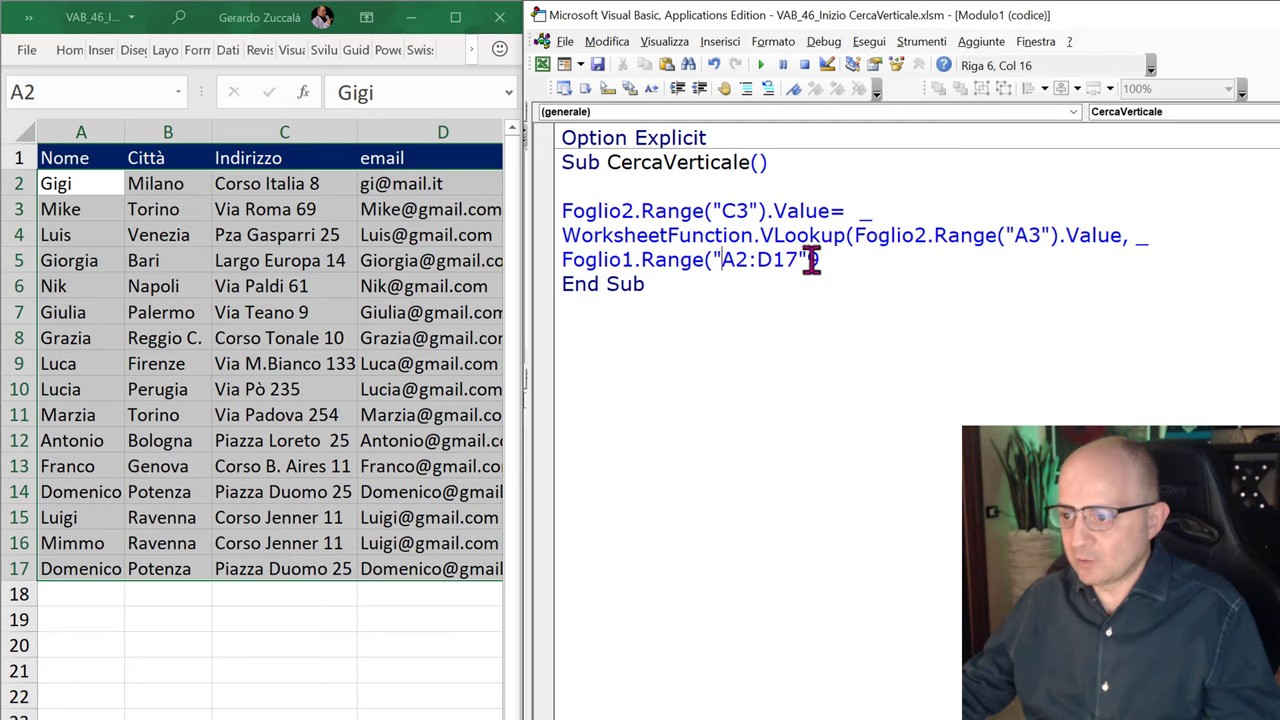
left_click(816, 260)
key("BackSpace")
type(")")
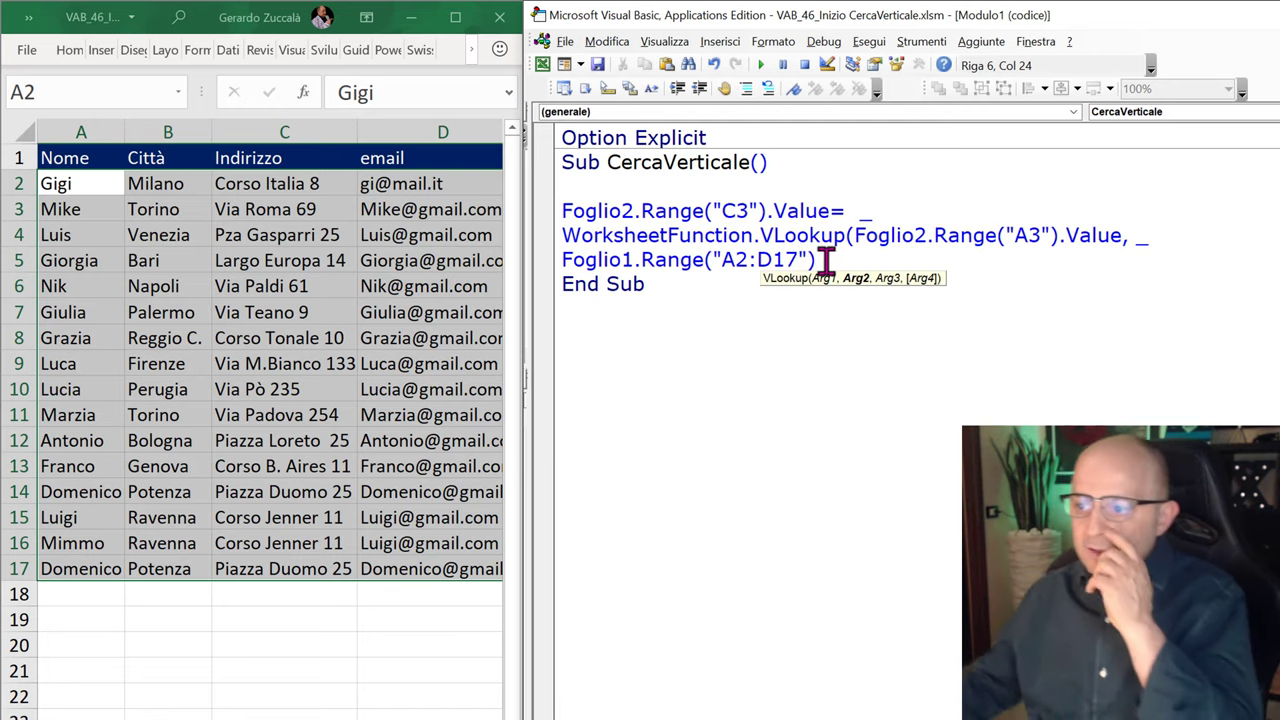
Confirm the table ends at D17, with empty rows below for future records.
double_click(762, 260)
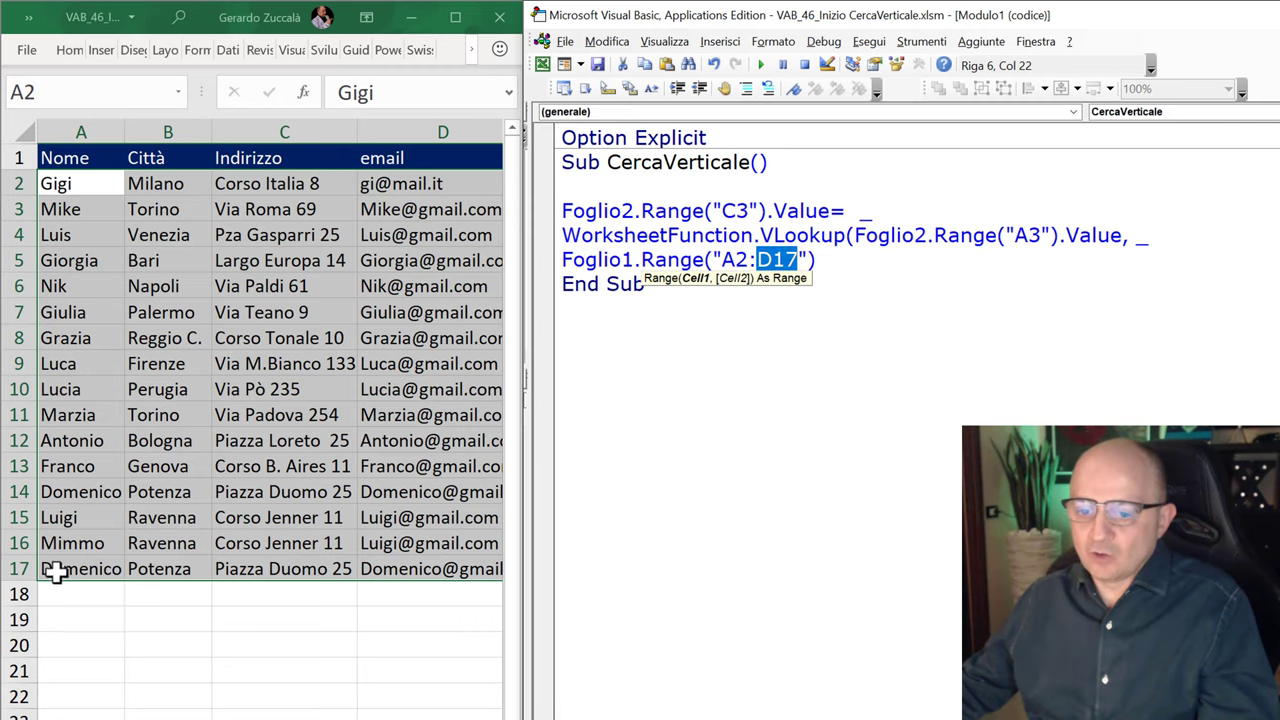
left_click_drag(55, 570, 423, 568)
left_click(425, 569)
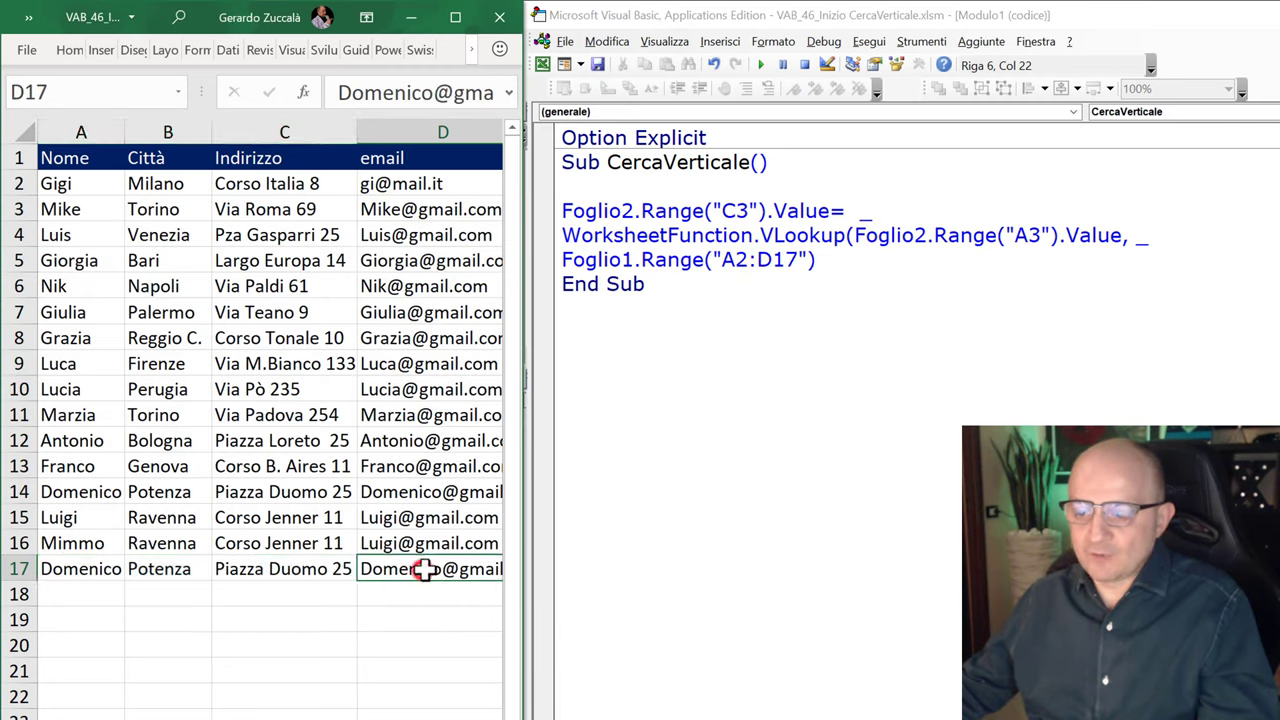
left_click_drag(103, 594, 363, 589)
left_click(103, 594)
left_click_drag(106, 617, 378, 619)
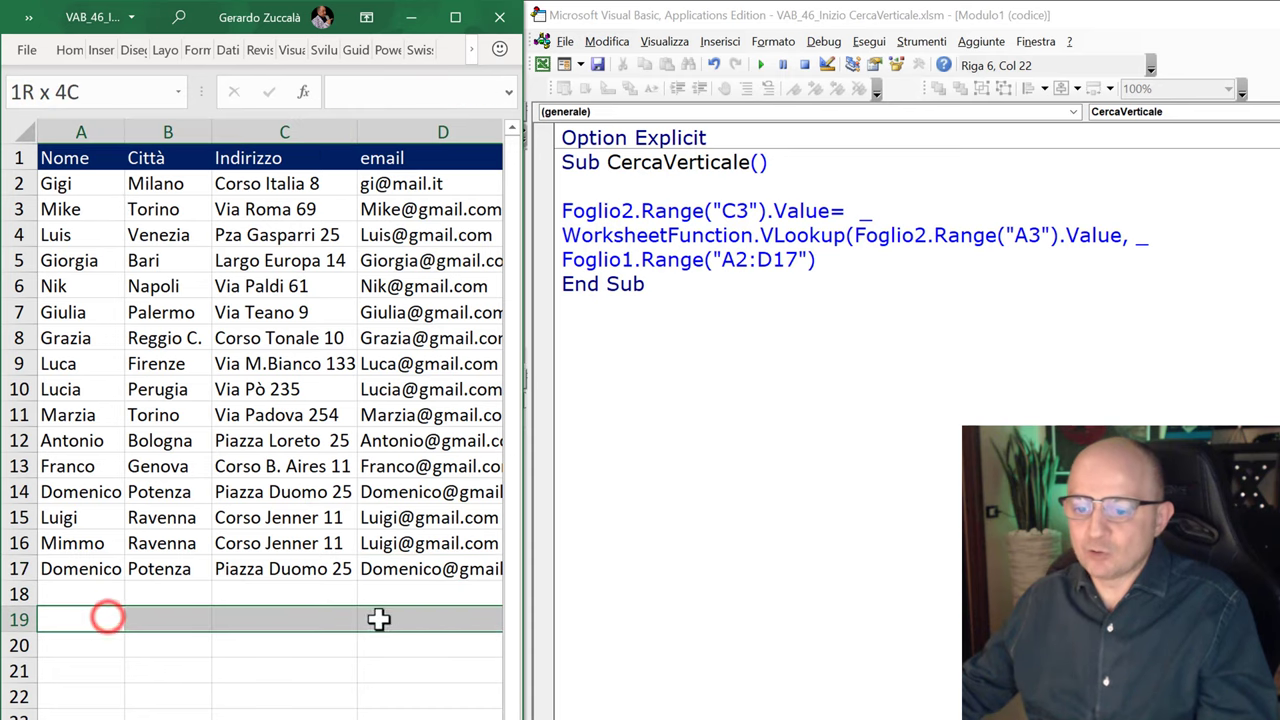
left_click_drag(103, 643, 380, 645)
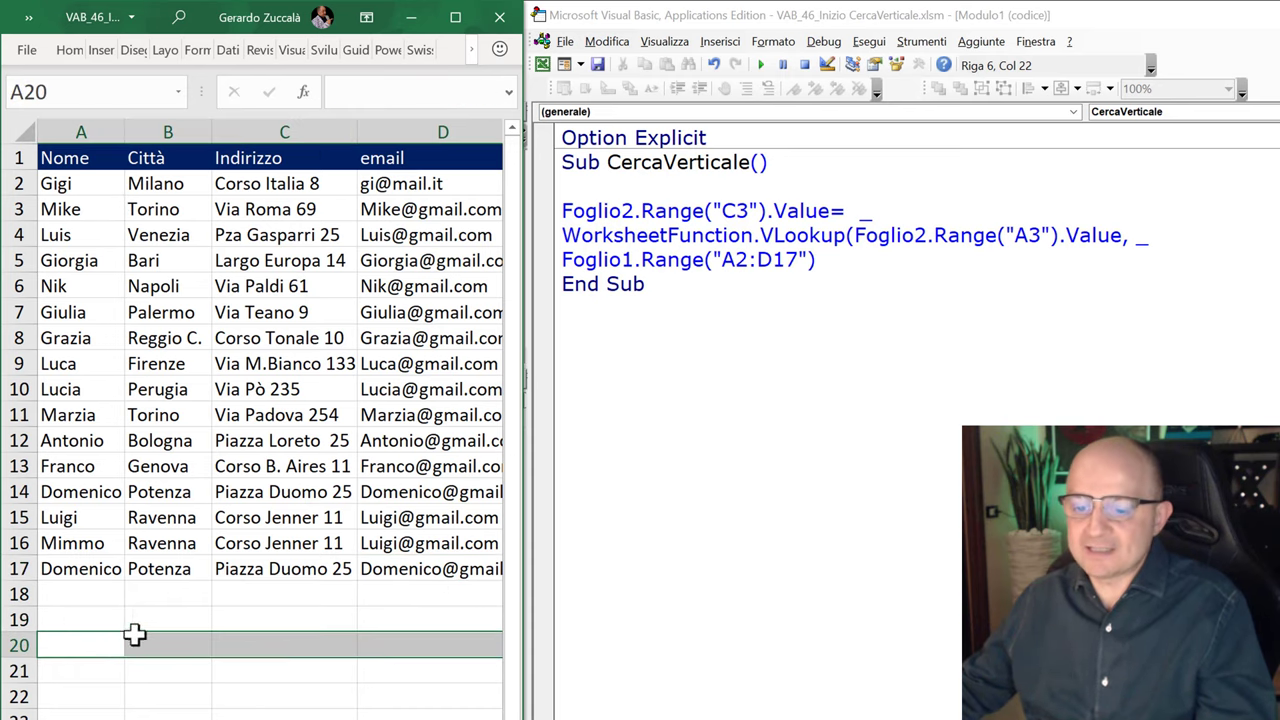
Add a comma after Foglio1.Range("A2:D17") in the VLookup call.
double_click(778, 261)
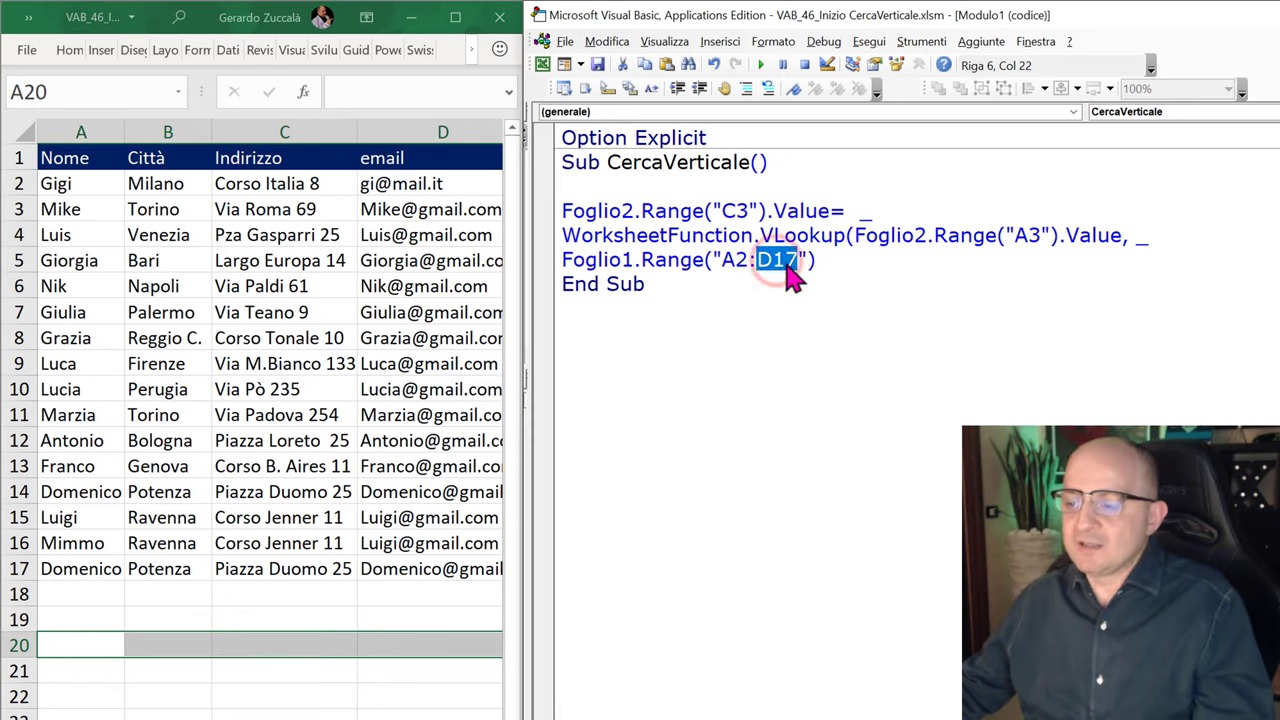
left_click(828, 260)
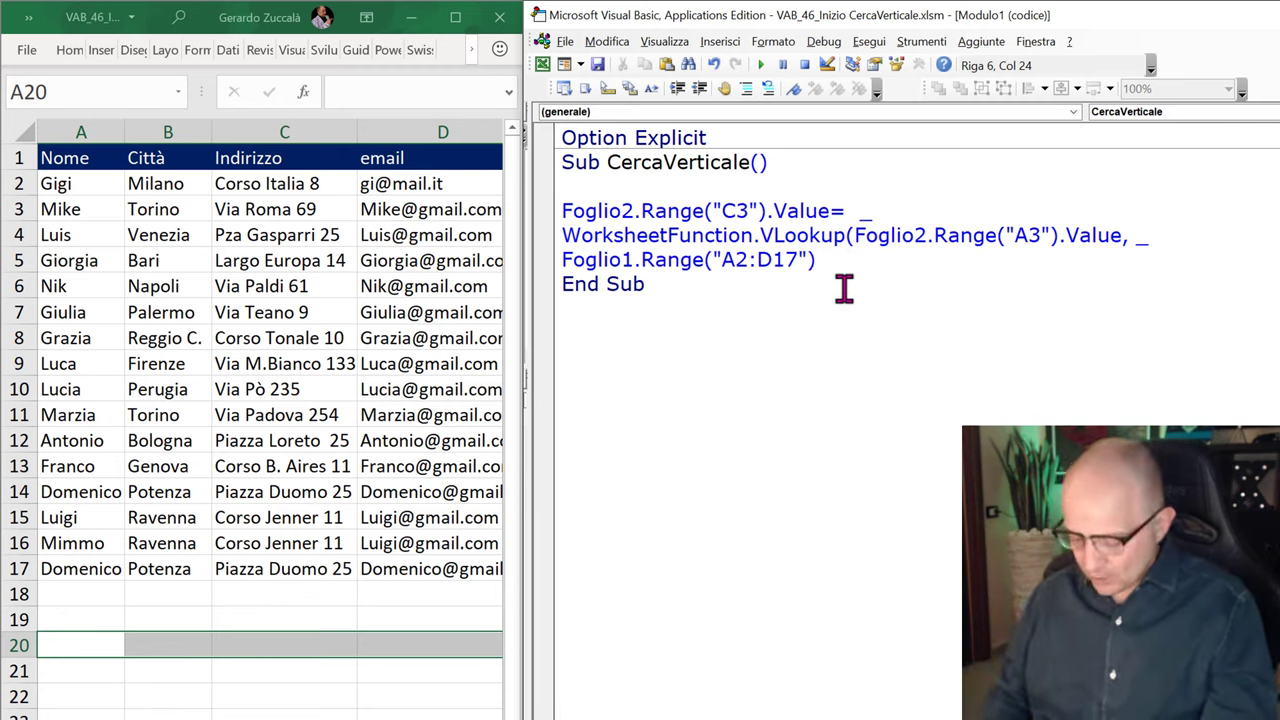
type(",")
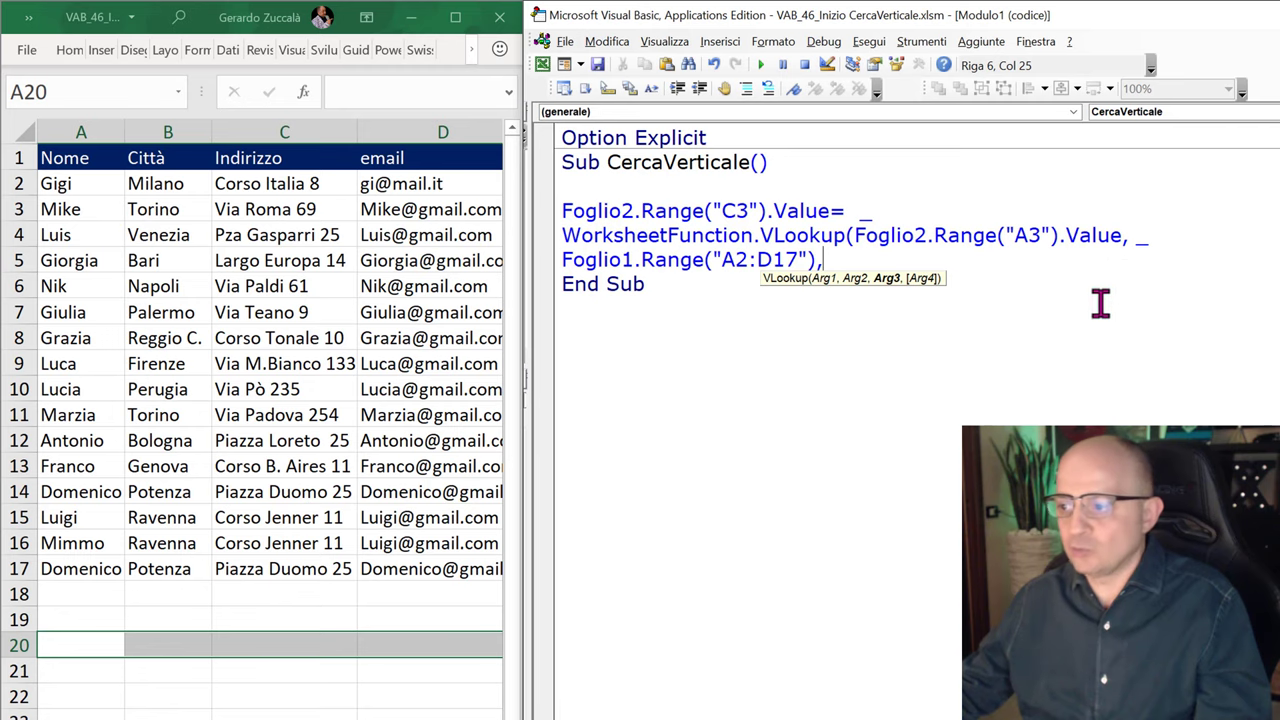
Finish the VLookup with column index 2 and False, closing the parenthesis.
type("2")
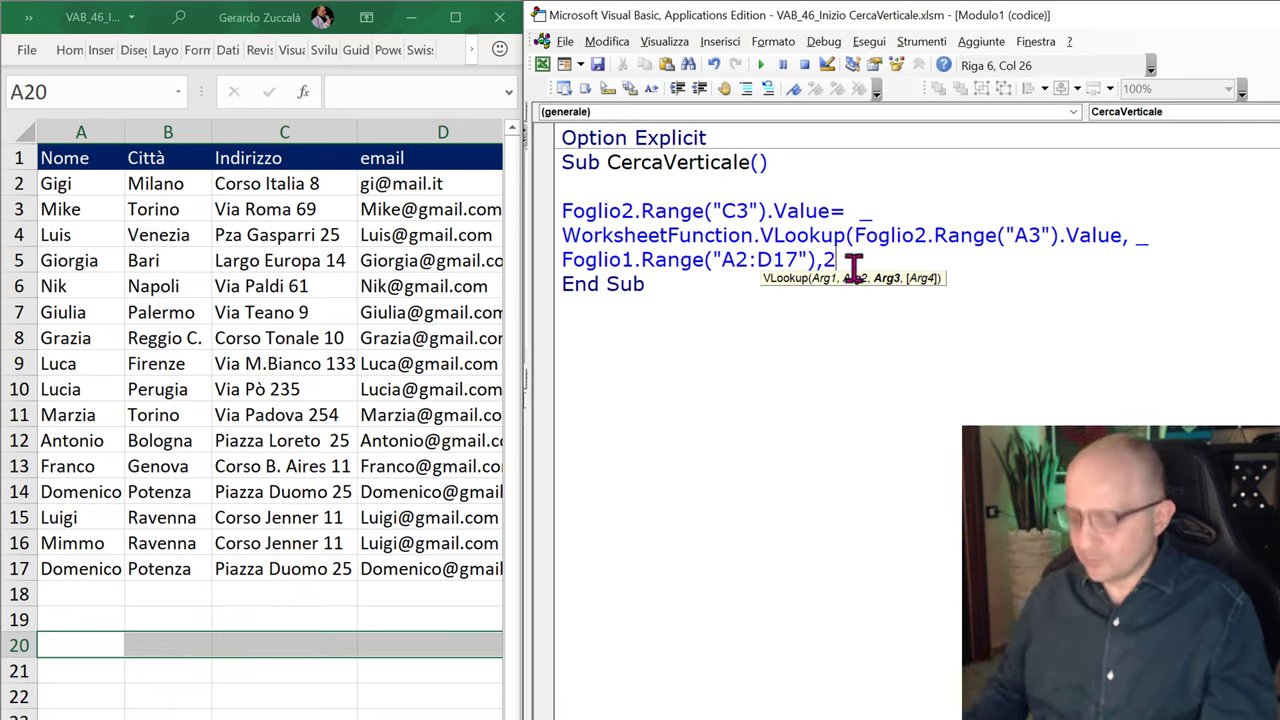
type(",")
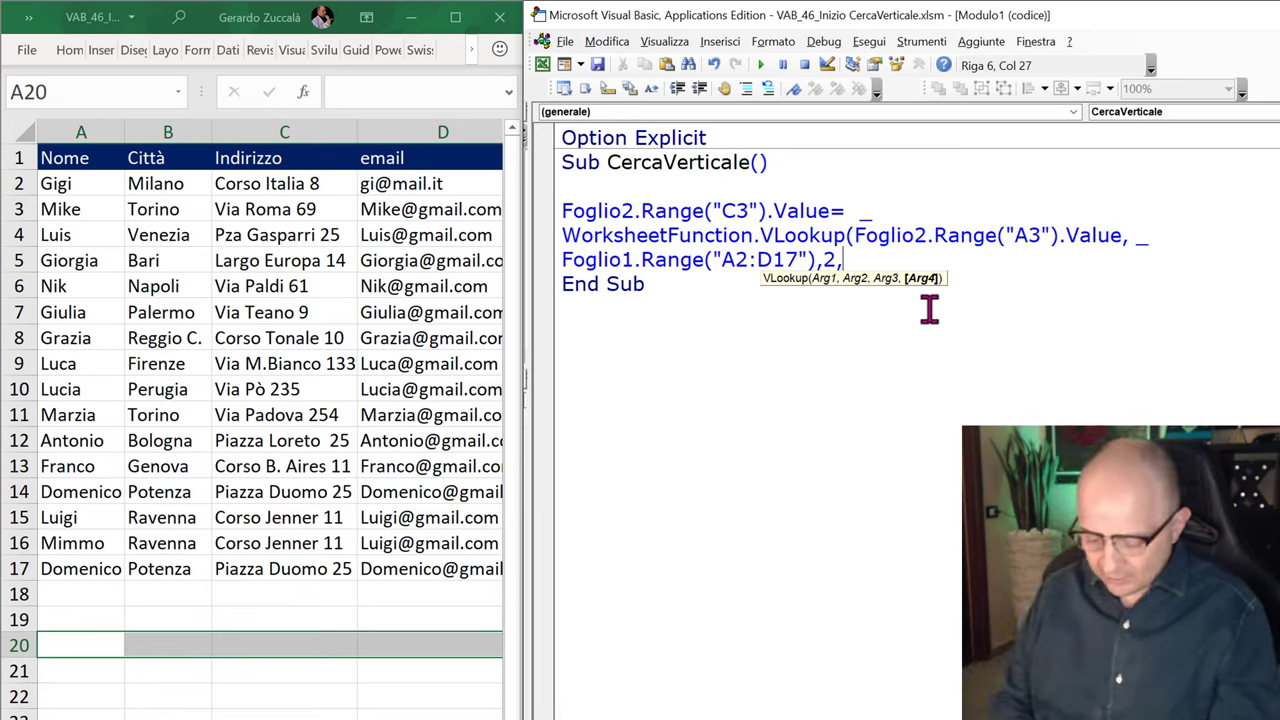
type("false")
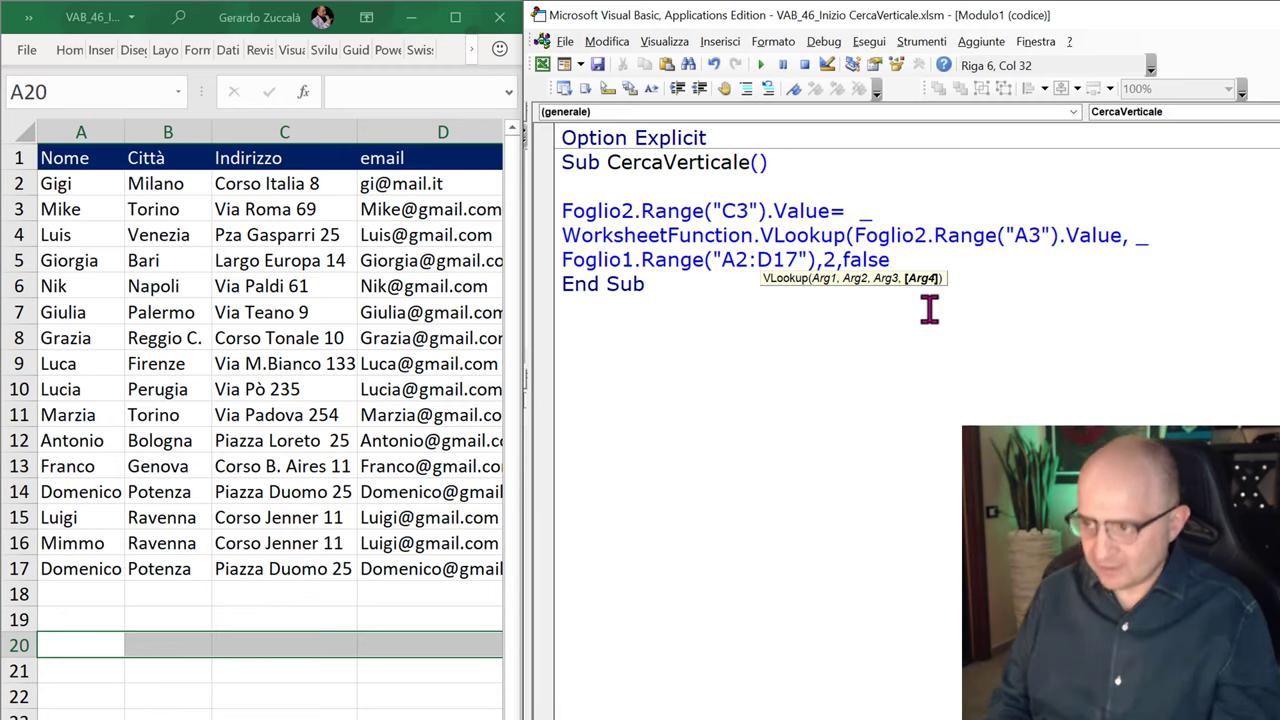
type(")")
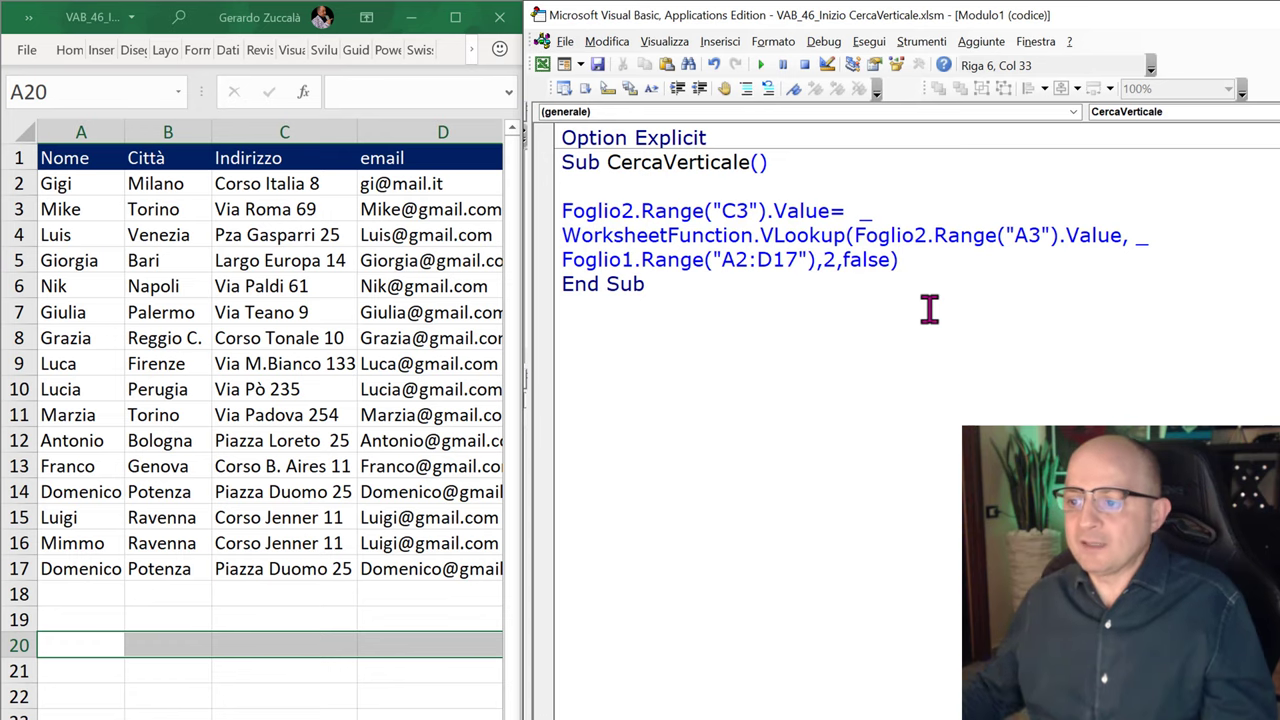
left_click(920, 356)
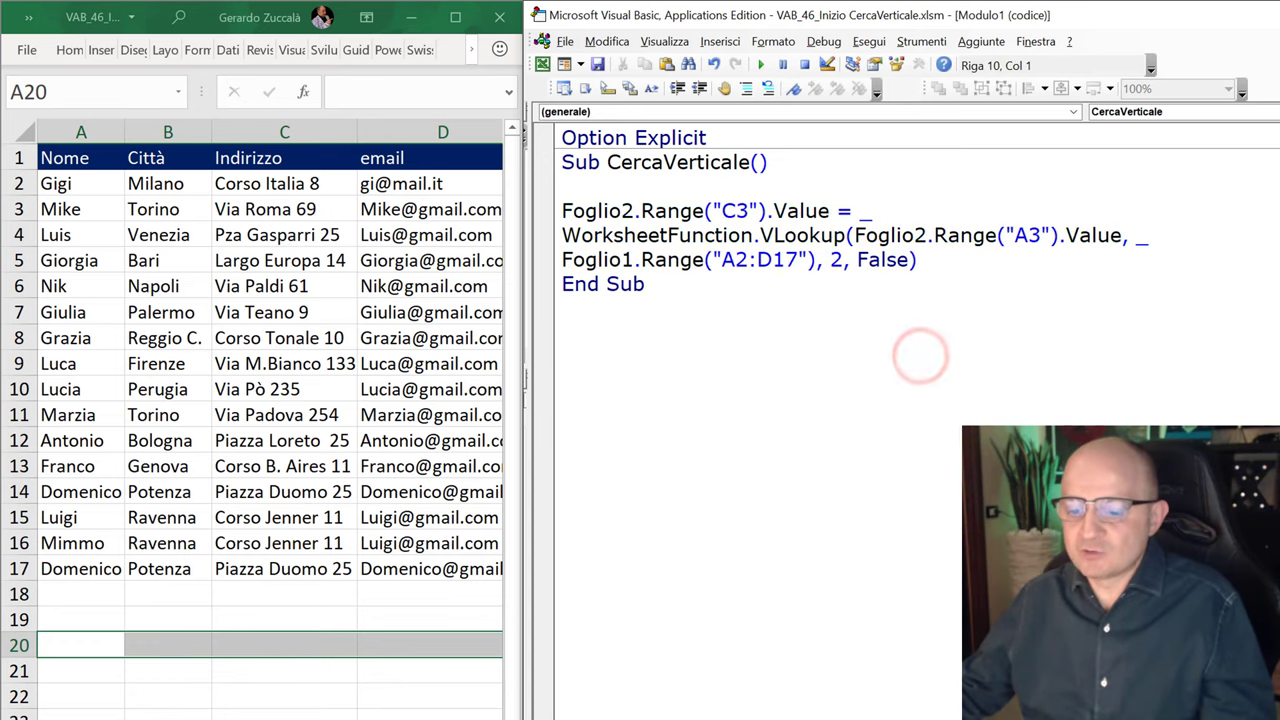
Run the CercaVerticale macro so C3 shows Napoli.
left_click(684, 434)
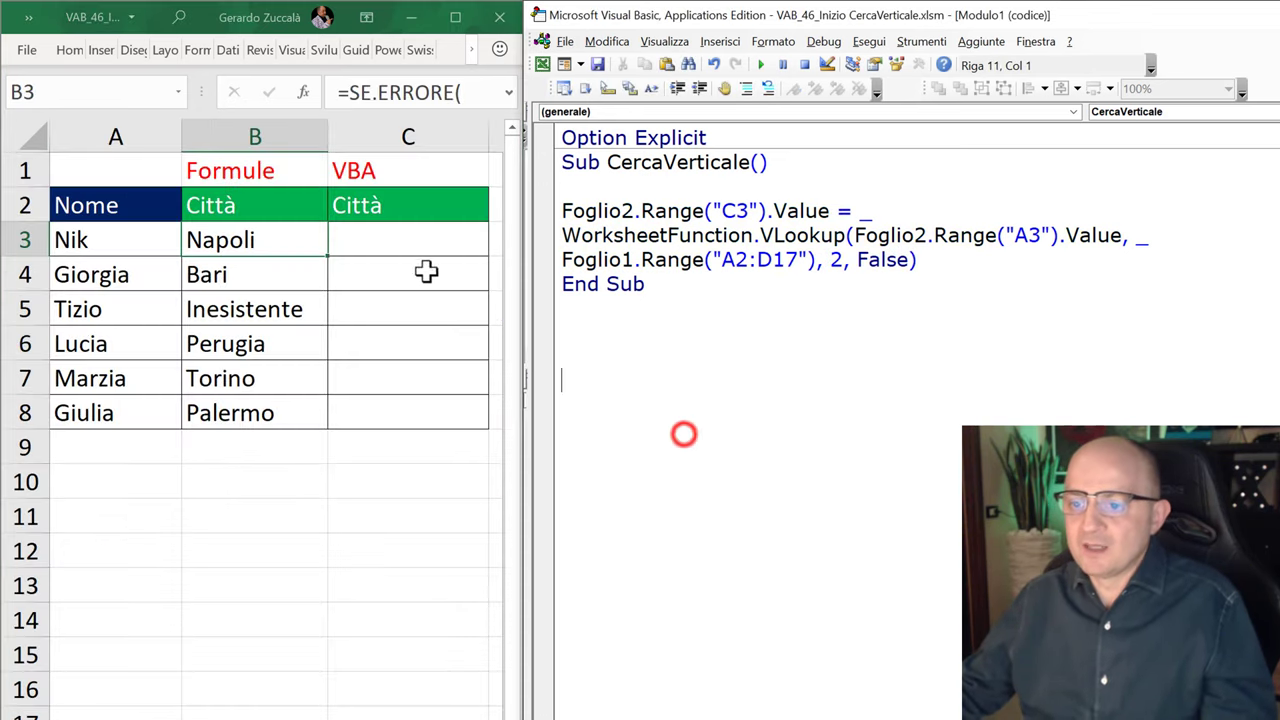
left_click(374, 229)
left_click(762, 64)
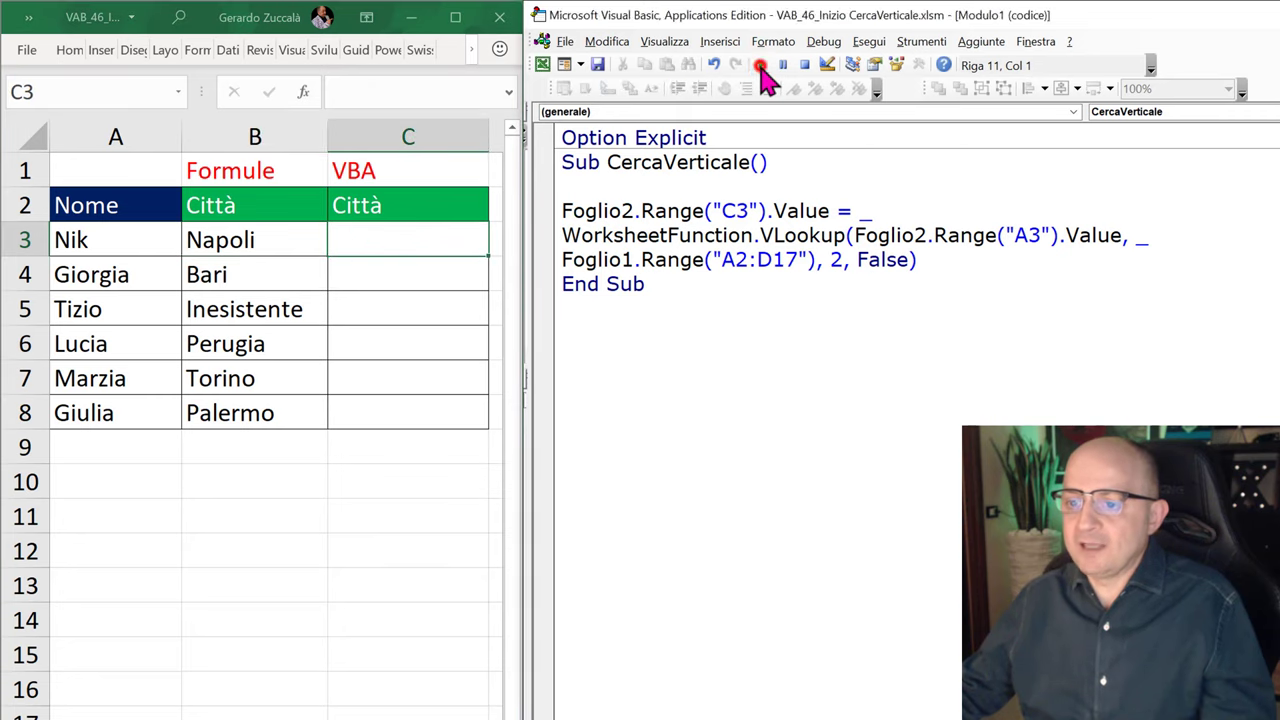
left_click(960, 262)
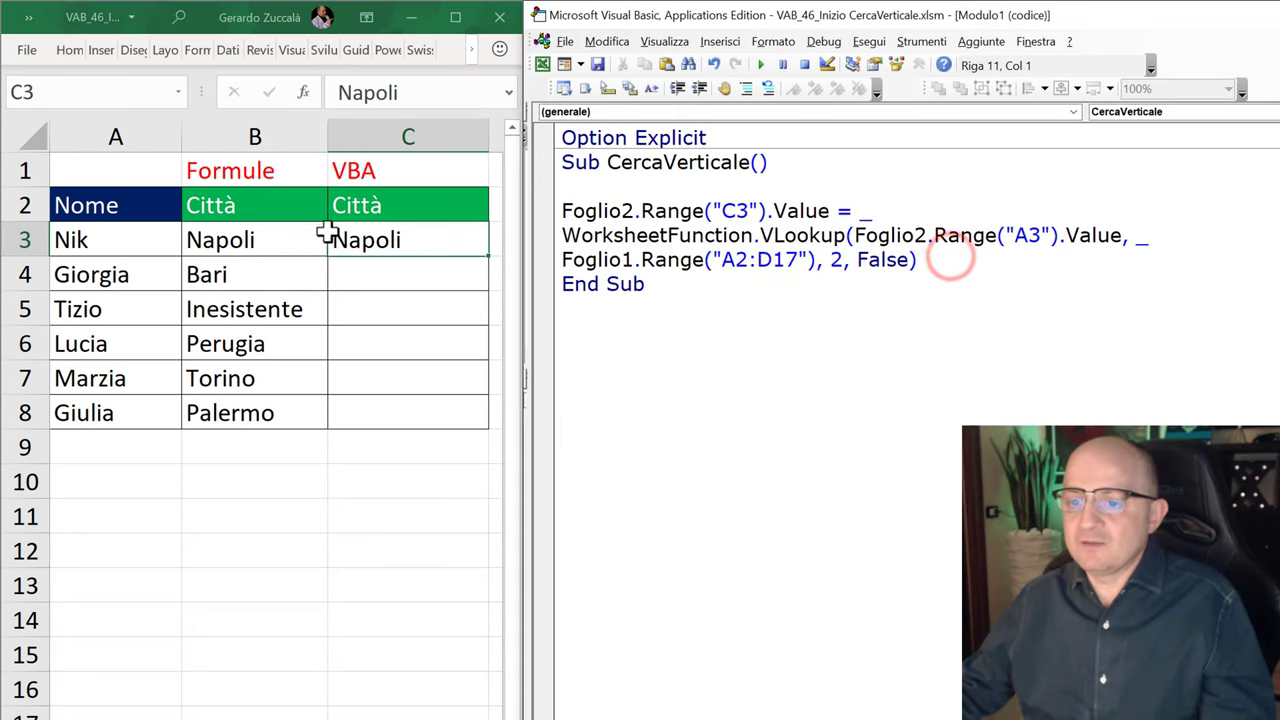
Compare the hard-coded Foglio1 range in the VLookup with the last data row and empty rows below.
left_click_drag(564, 235, 918, 259)
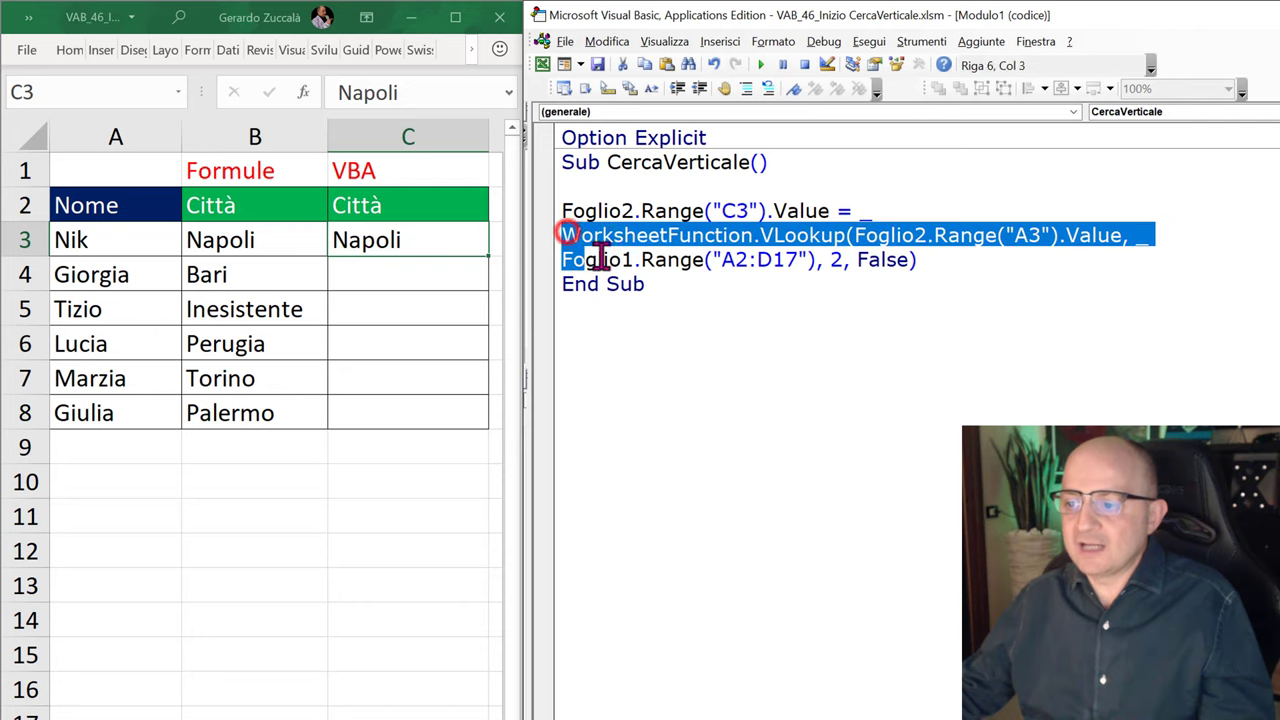
left_click(605, 262)
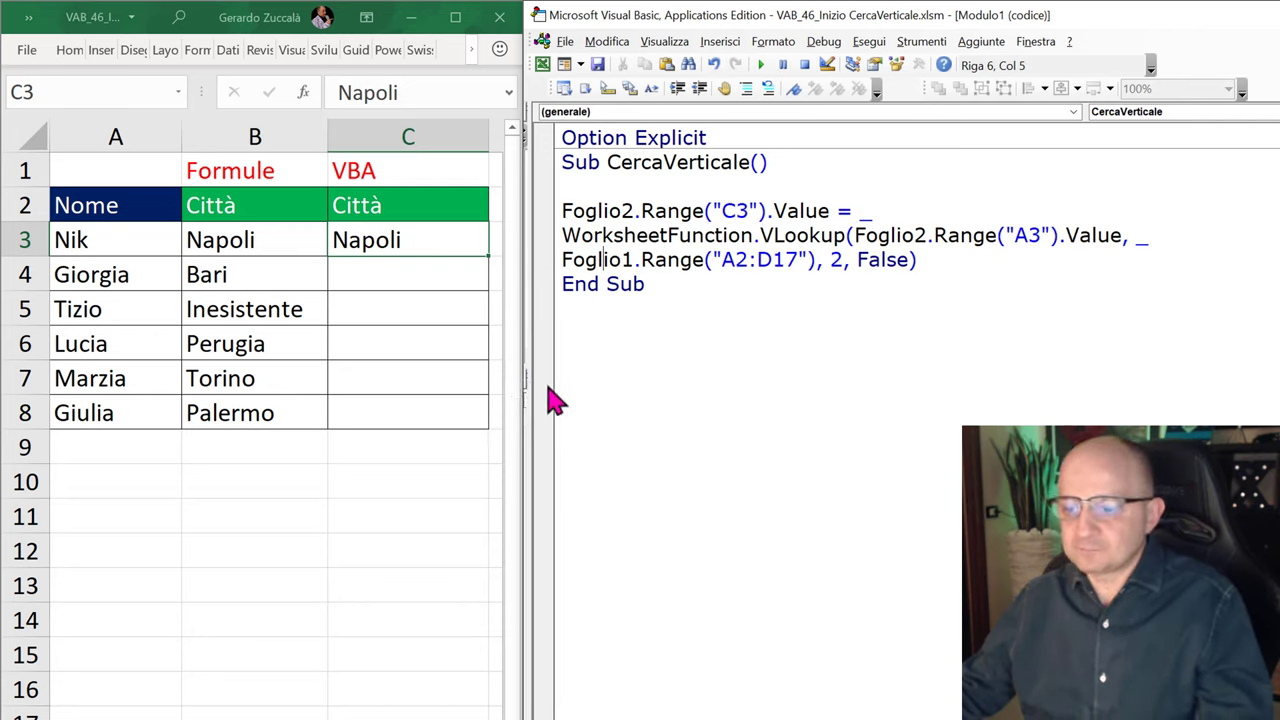
left_click_drag(563, 260, 818, 260)
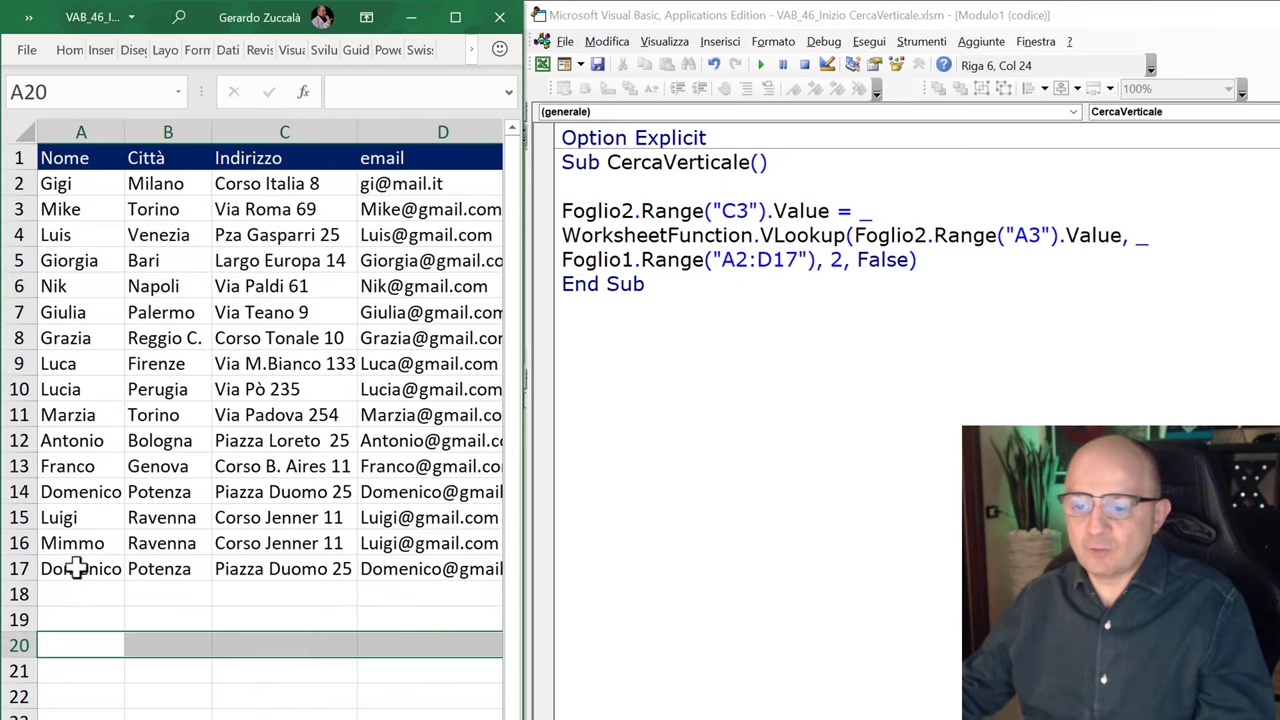
left_click_drag(76, 568, 443, 568)
left_click_drag(100, 594, 490, 594)
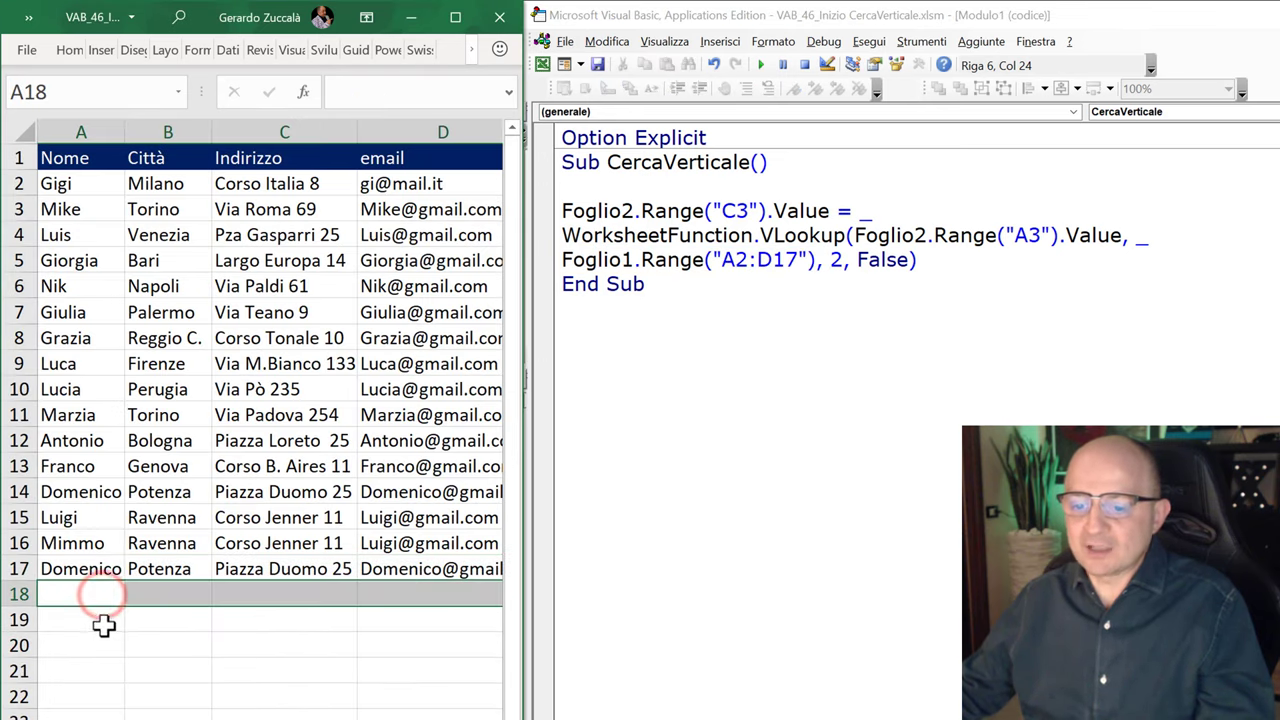
left_click_drag(104, 625, 340, 622)
left_click_drag(109, 672, 200, 672)
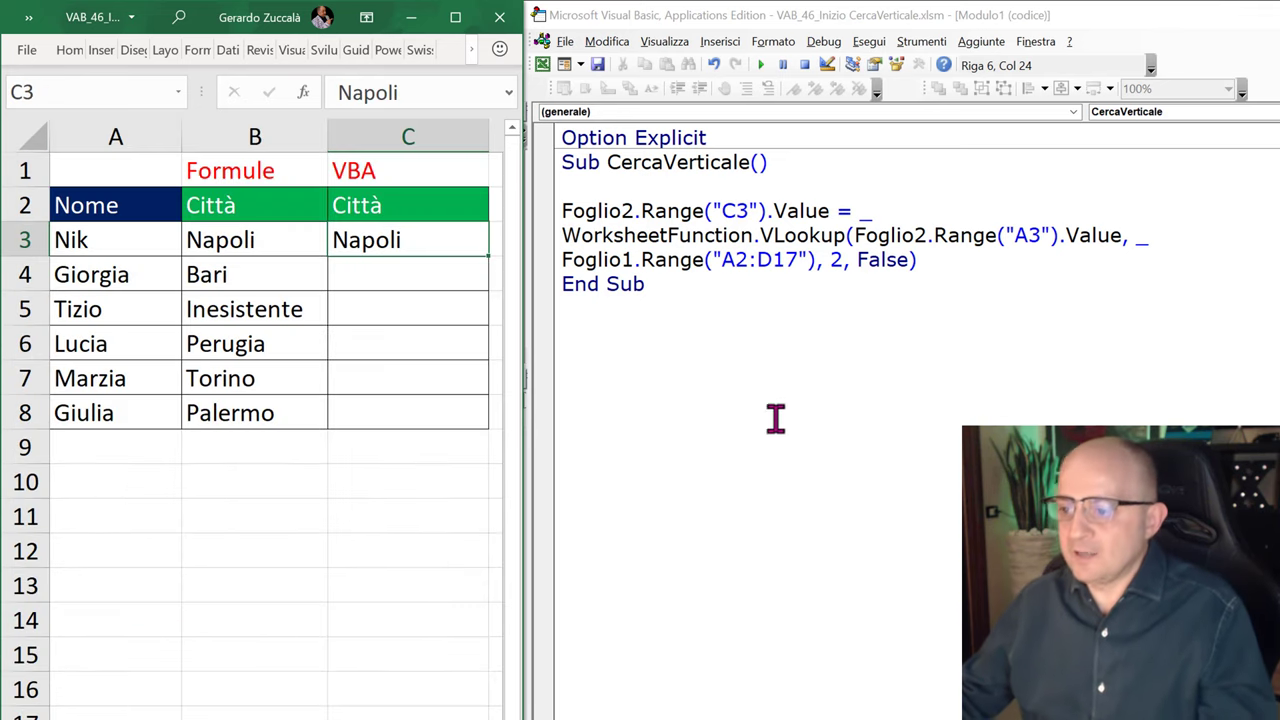
key("shift+Home")
left_click(782, 274)
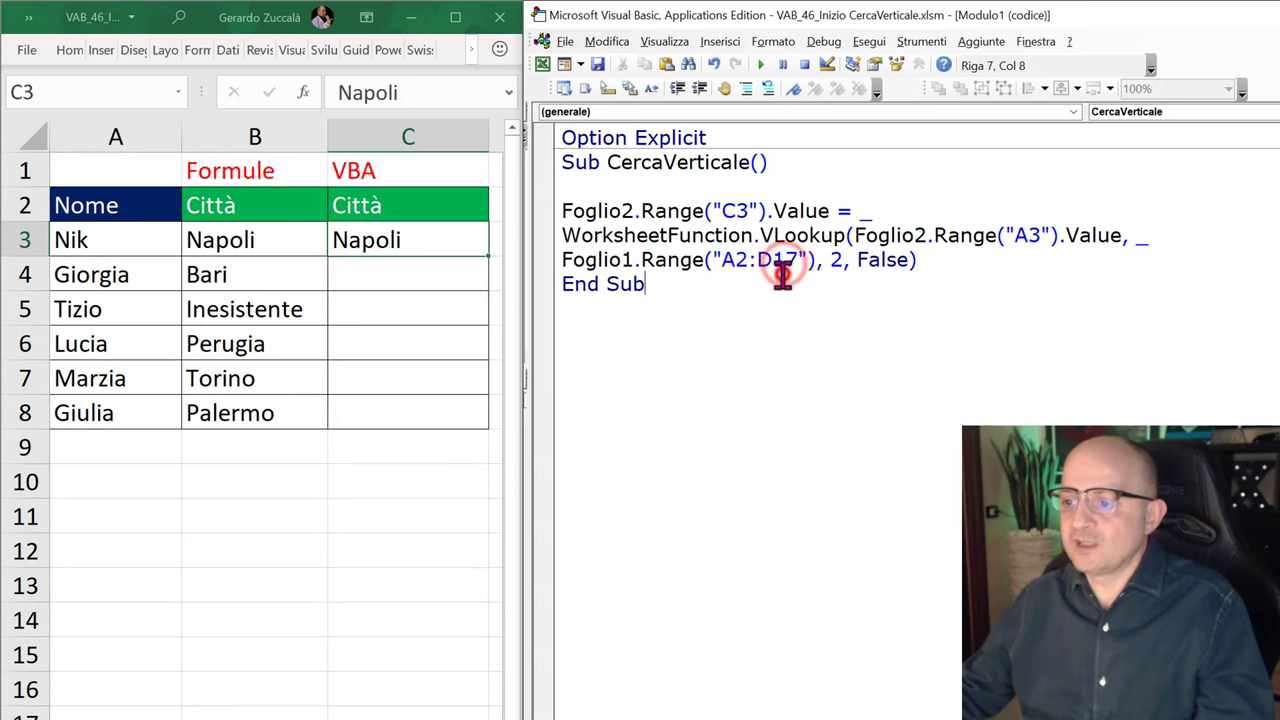
left_click_drag(772, 266, 797, 266)
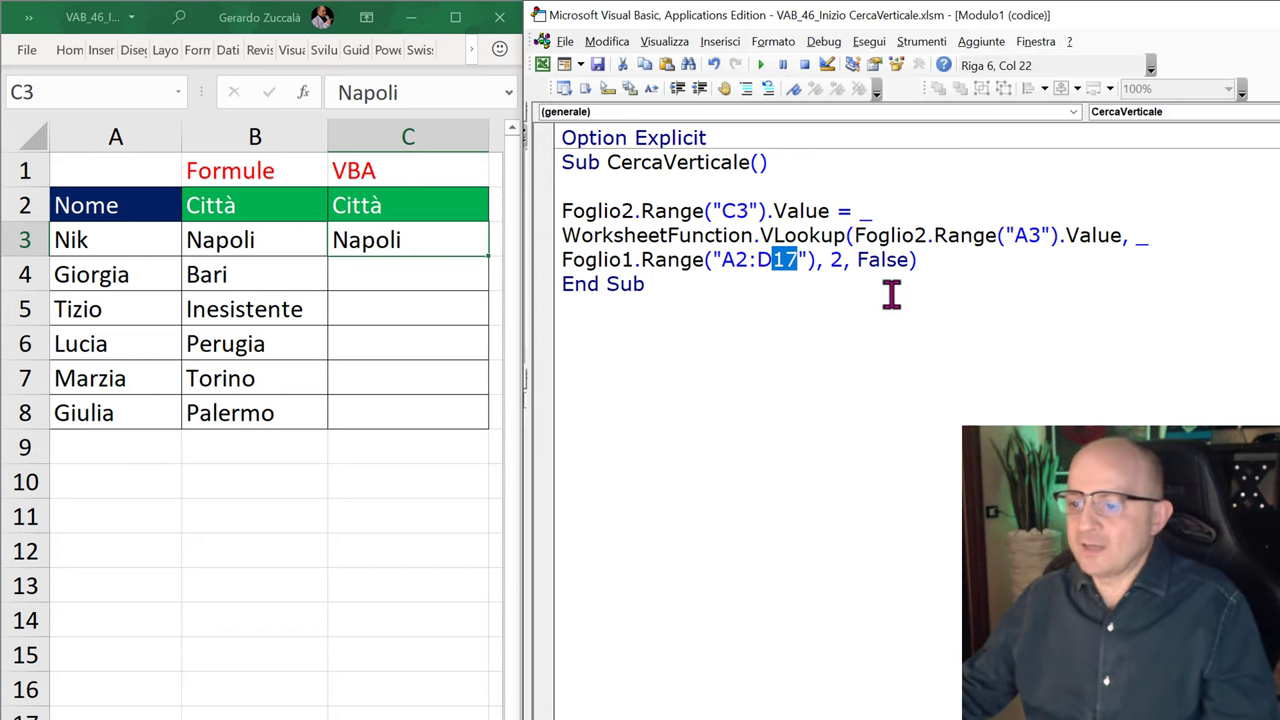
left_click_drag(562, 260, 808, 262)
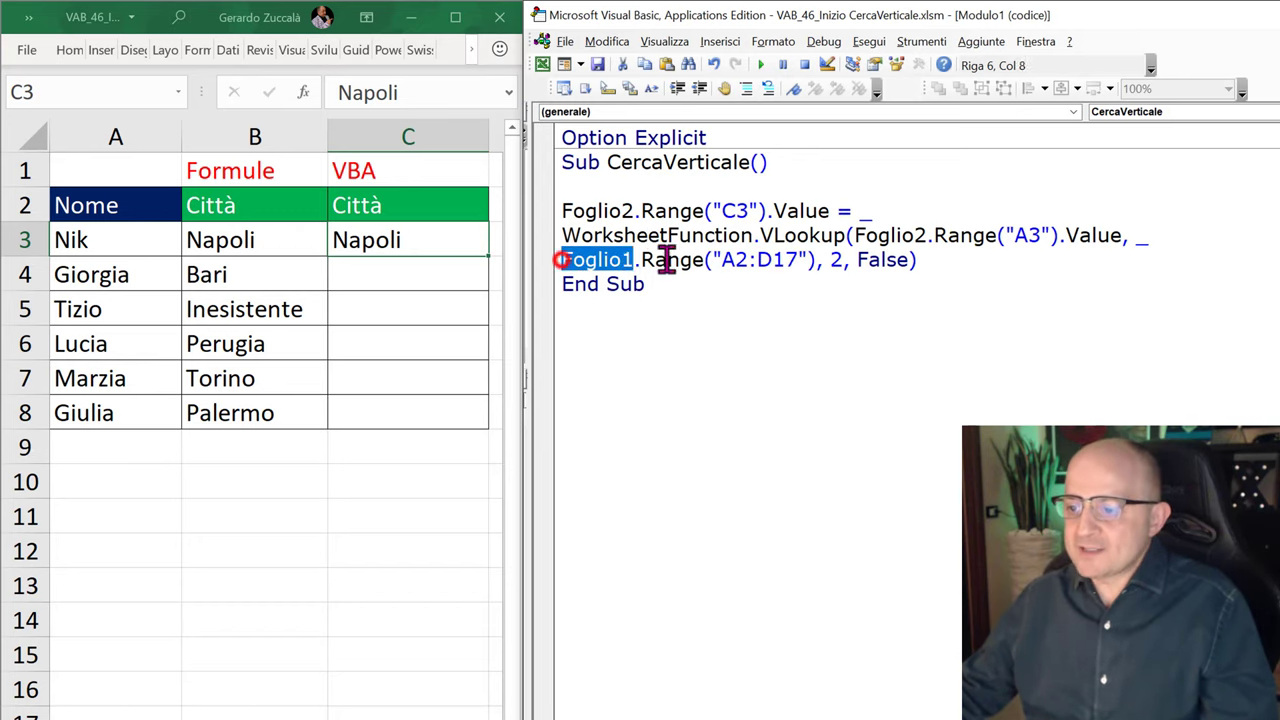
left_click(785, 260)
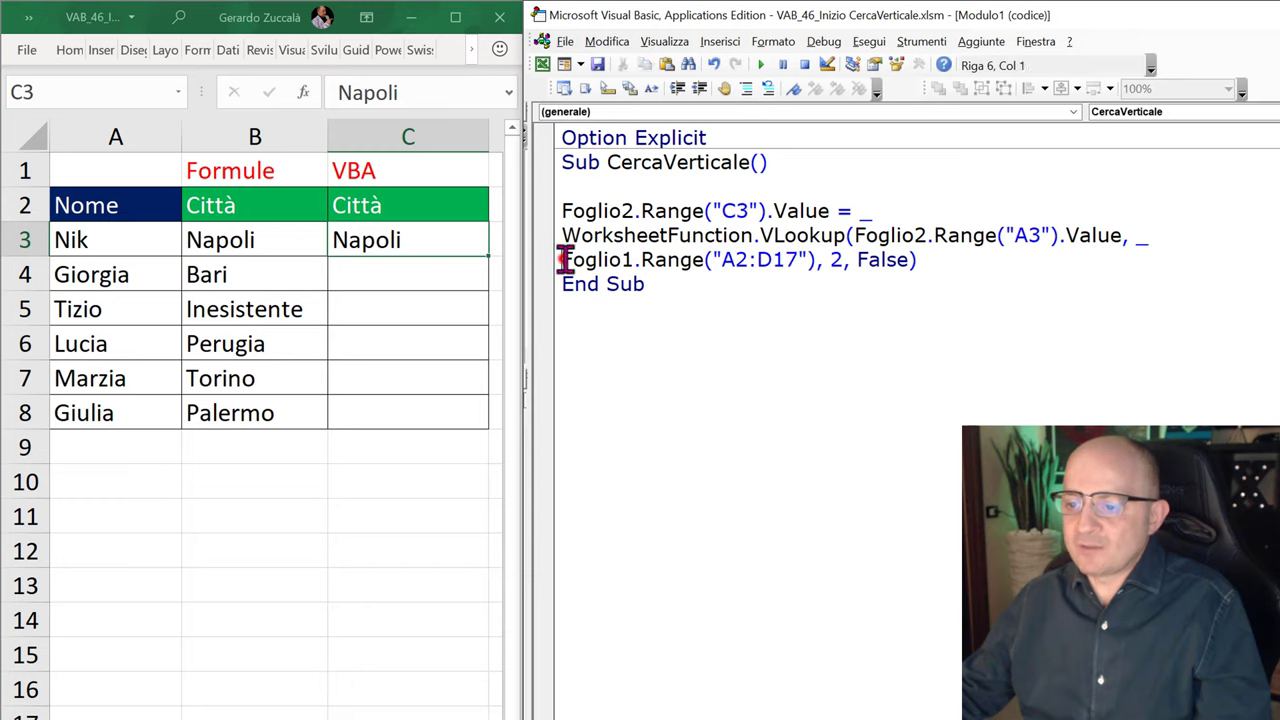
left_click_drag(565, 259, 816, 261)
key("ctrl+c")
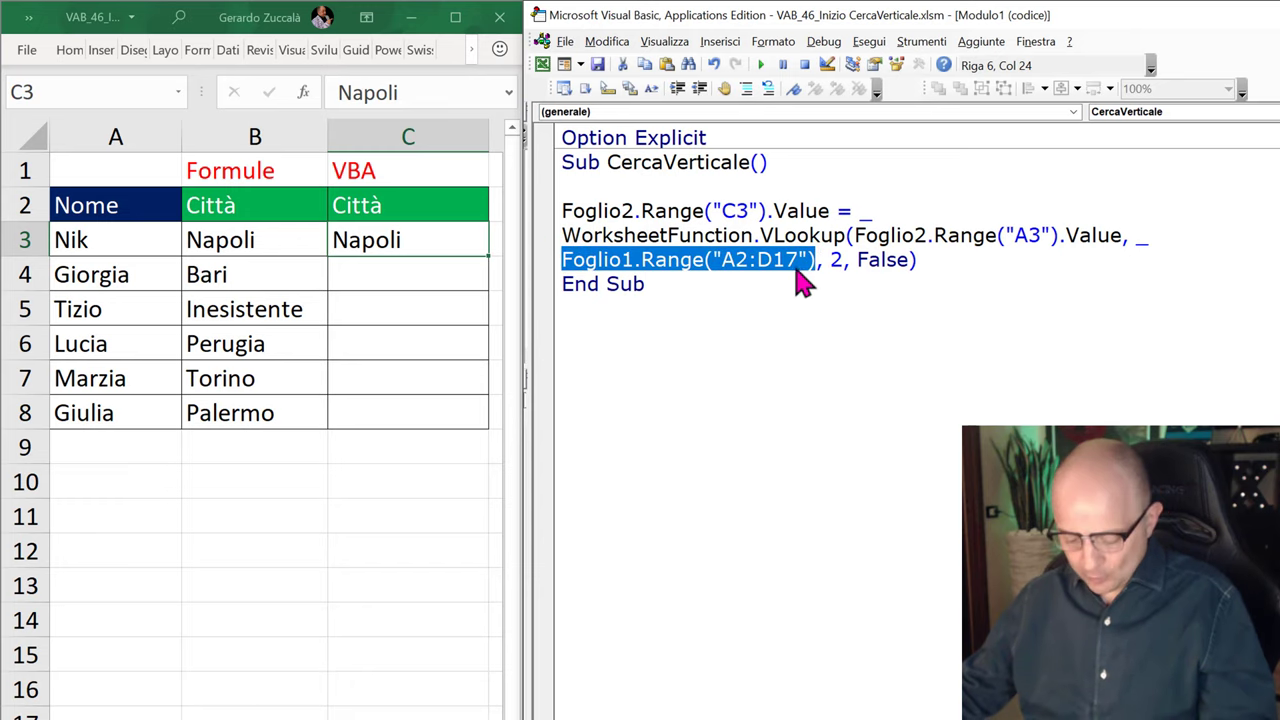
Add Dim Matrice_Tabella As Range below the Sub line, leaving blank lines underneath.
left_click(570, 187)
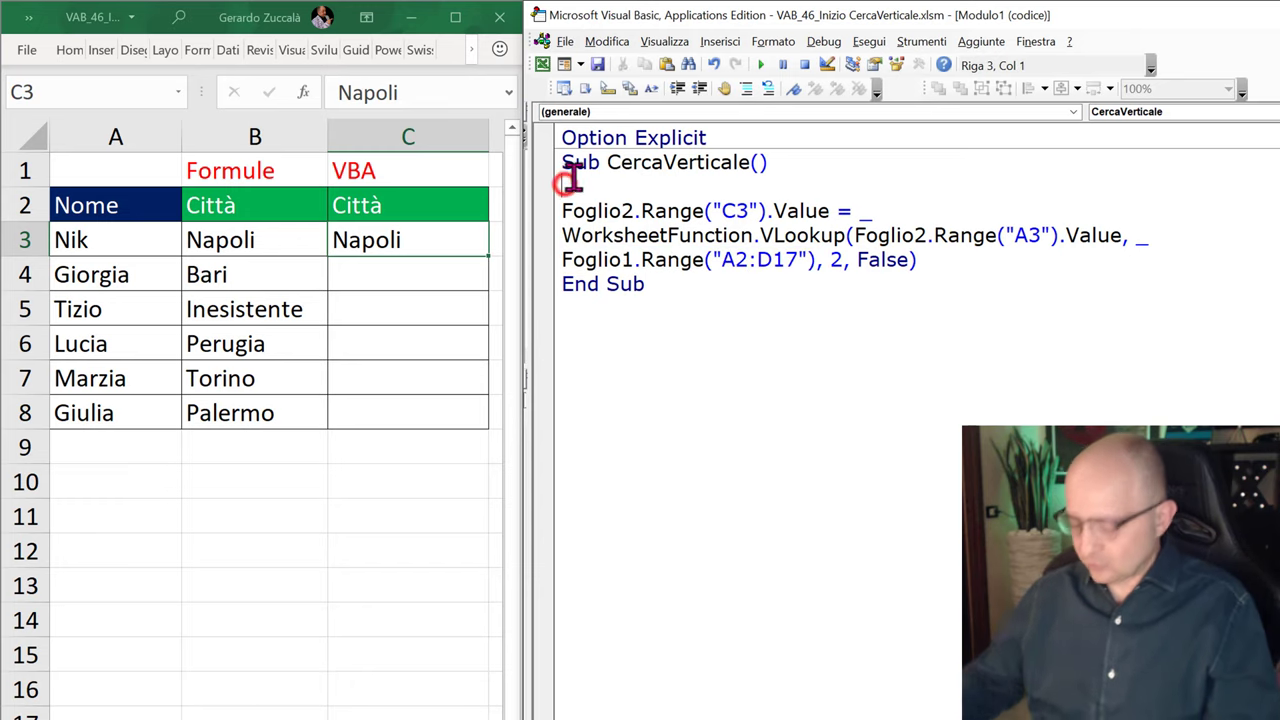
key("Return")
key("Return")
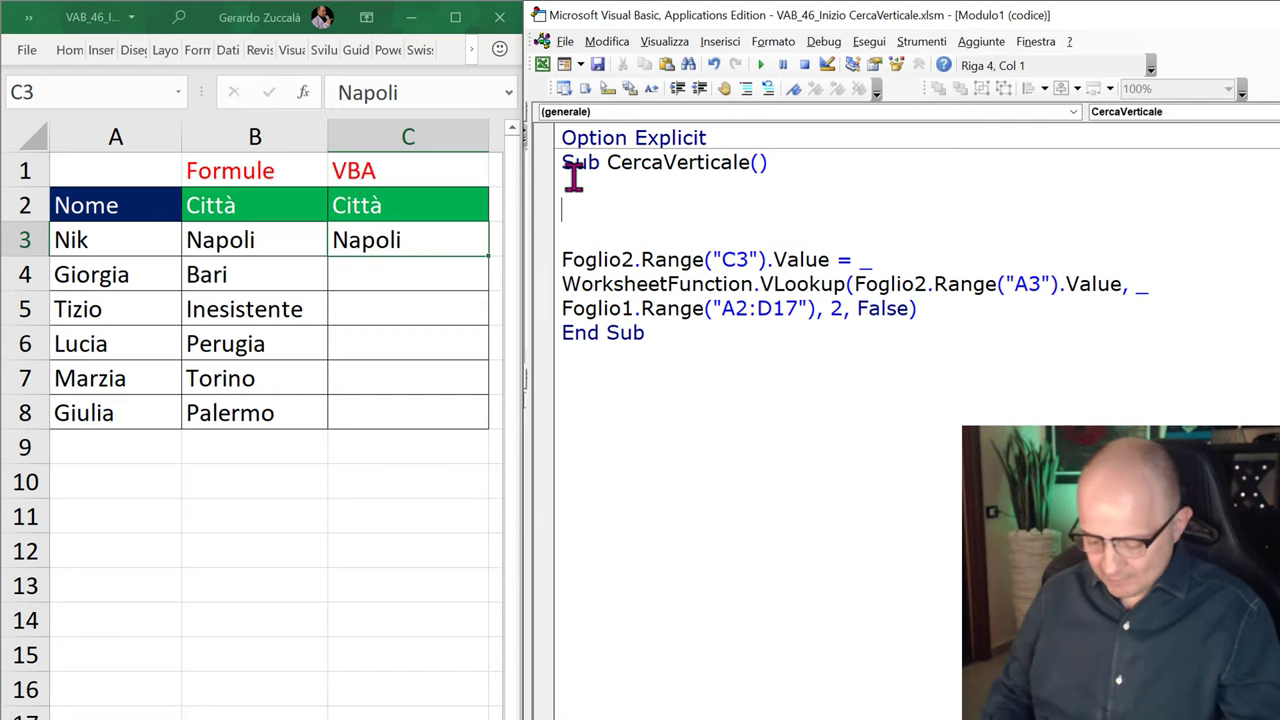
type("Dim Matri")
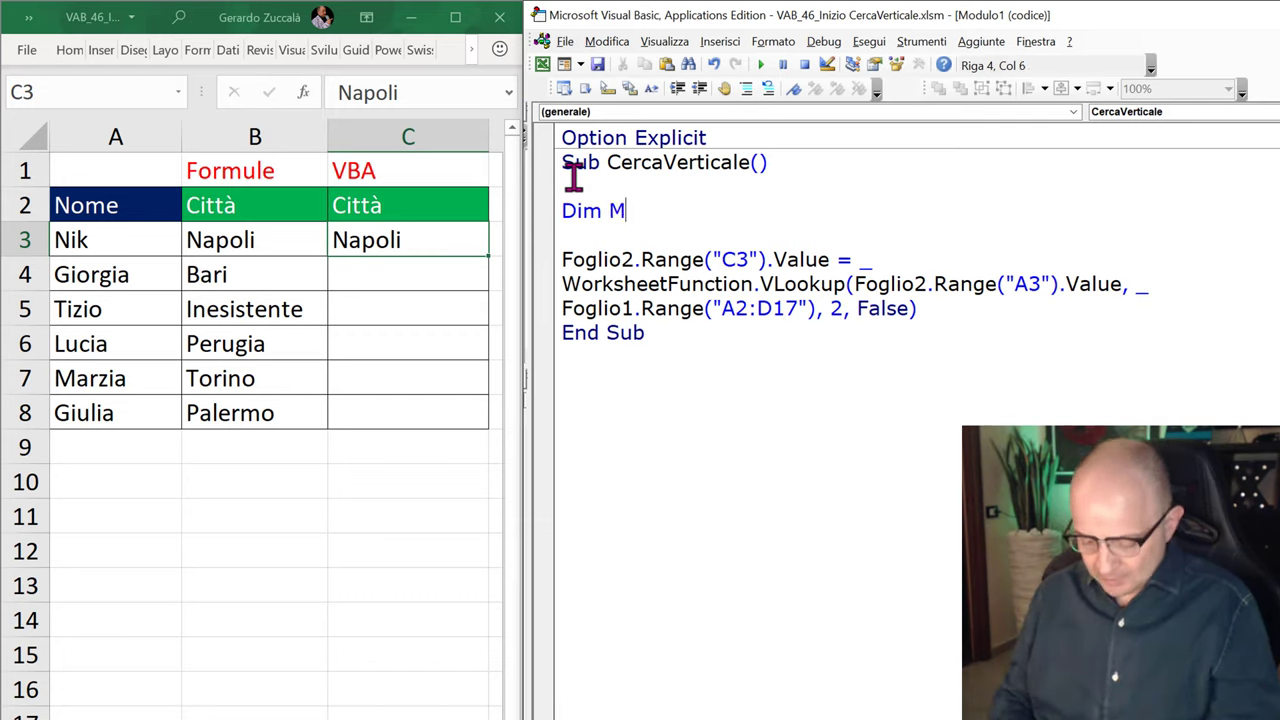
type("ce_Tabella")
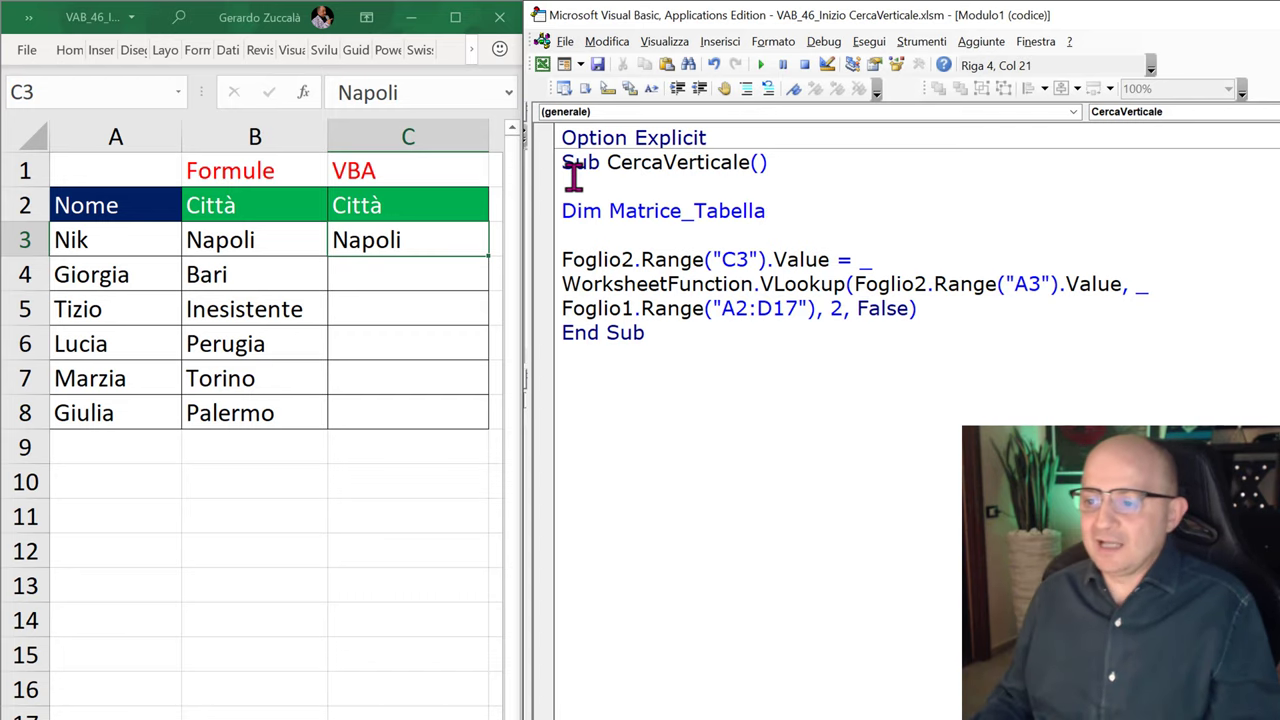
type(" as range")
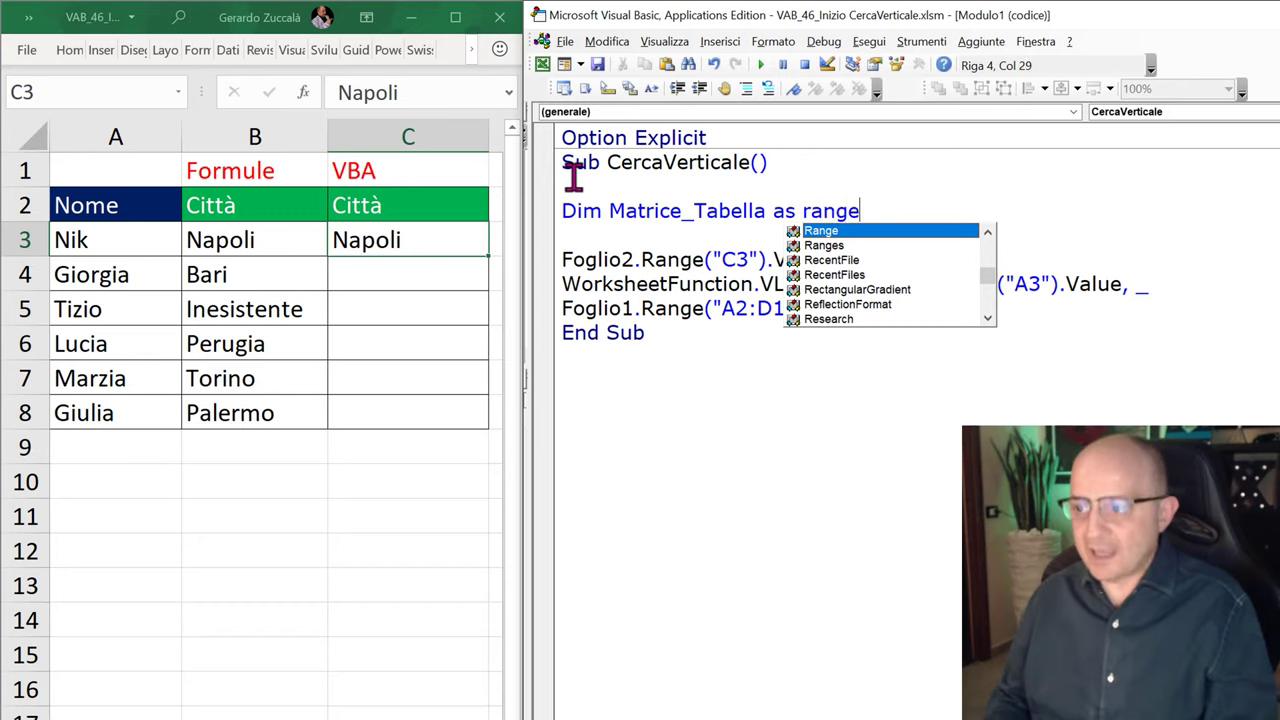
key("Tab")
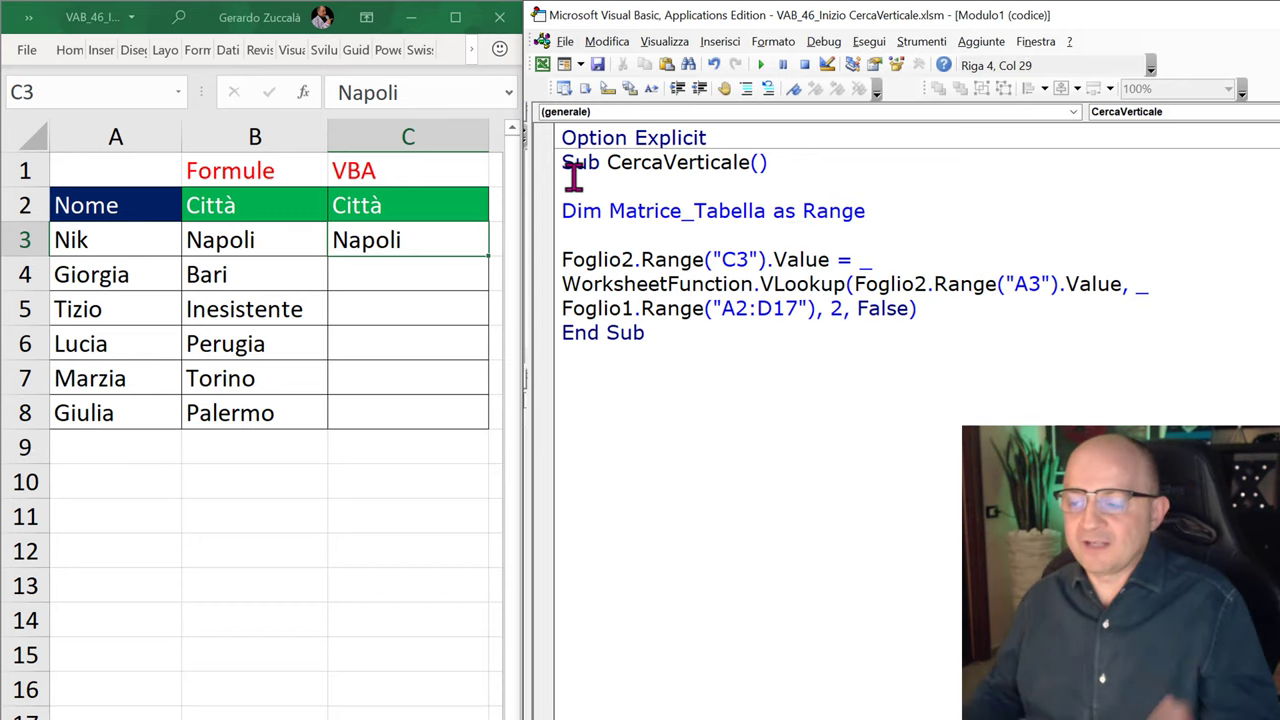
left_click_drag(803, 210, 868, 210)
left_click(873, 215)
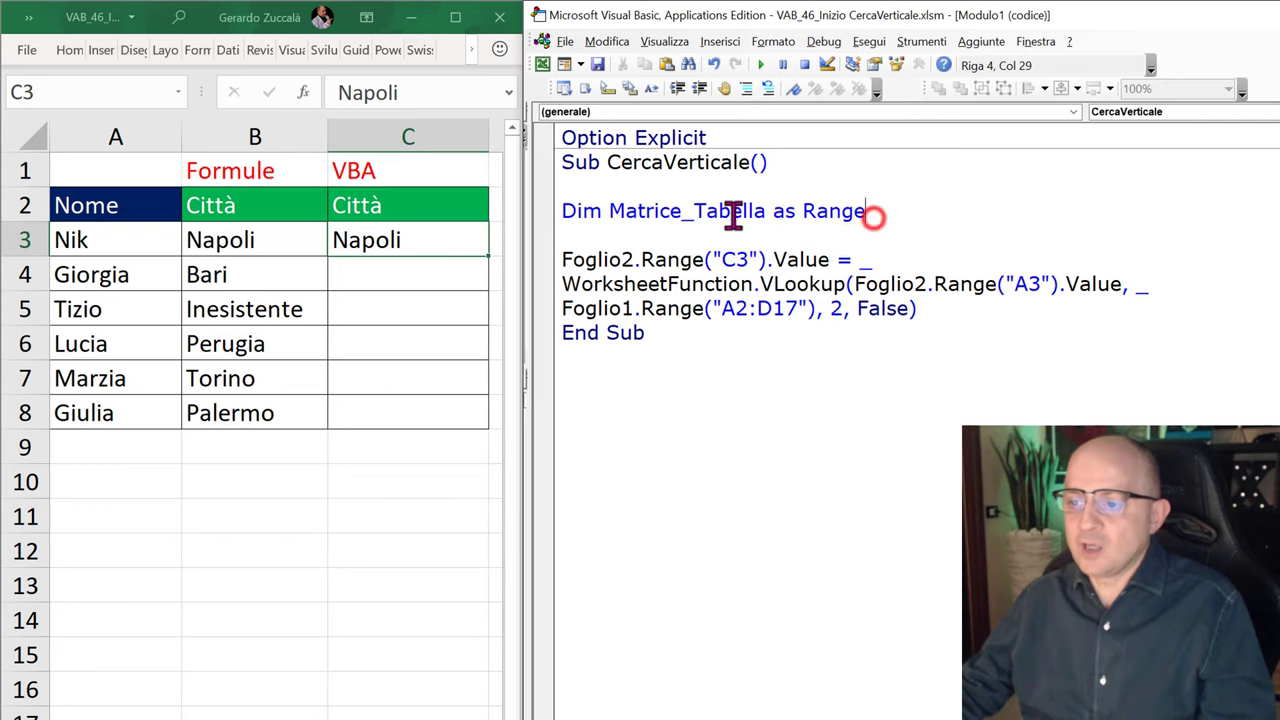
left_click(568, 233)
key("Return")
key("Return")
type("set")
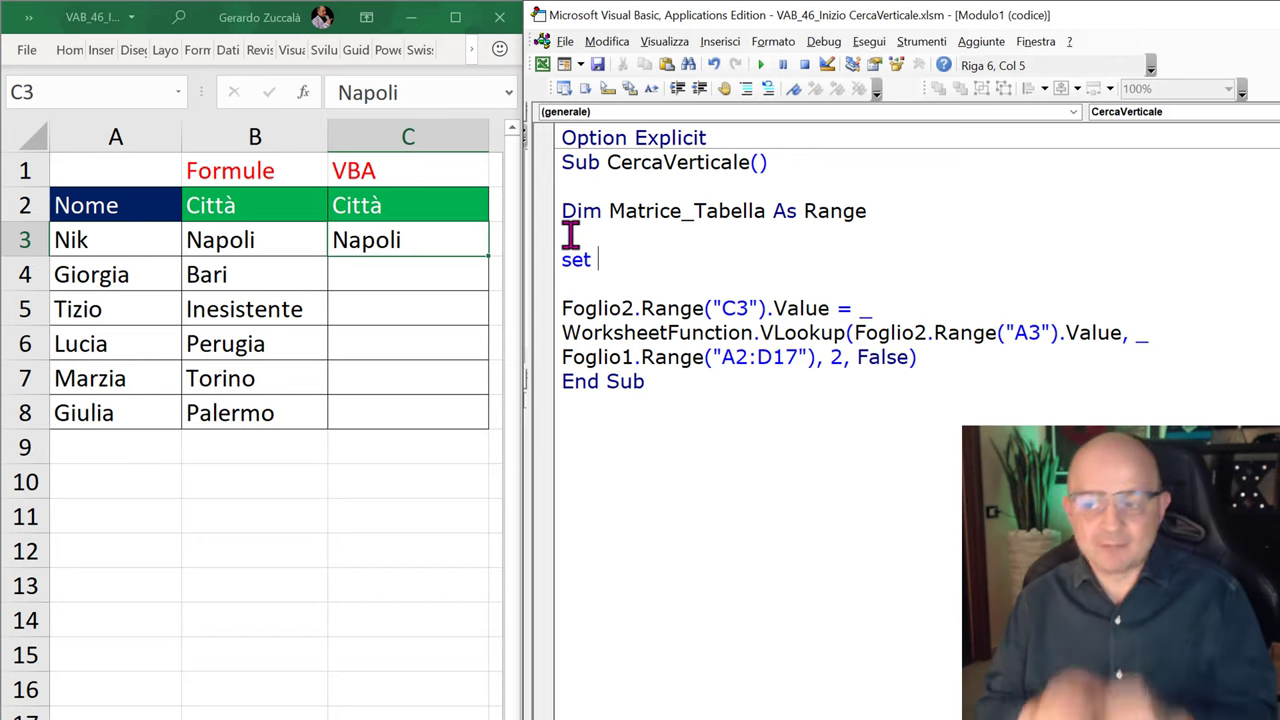
Assign the pasted Foglio1.Range("A2:D17") to Matrice_Tabella on the Set line.
key("ctrl+space")
type("m")
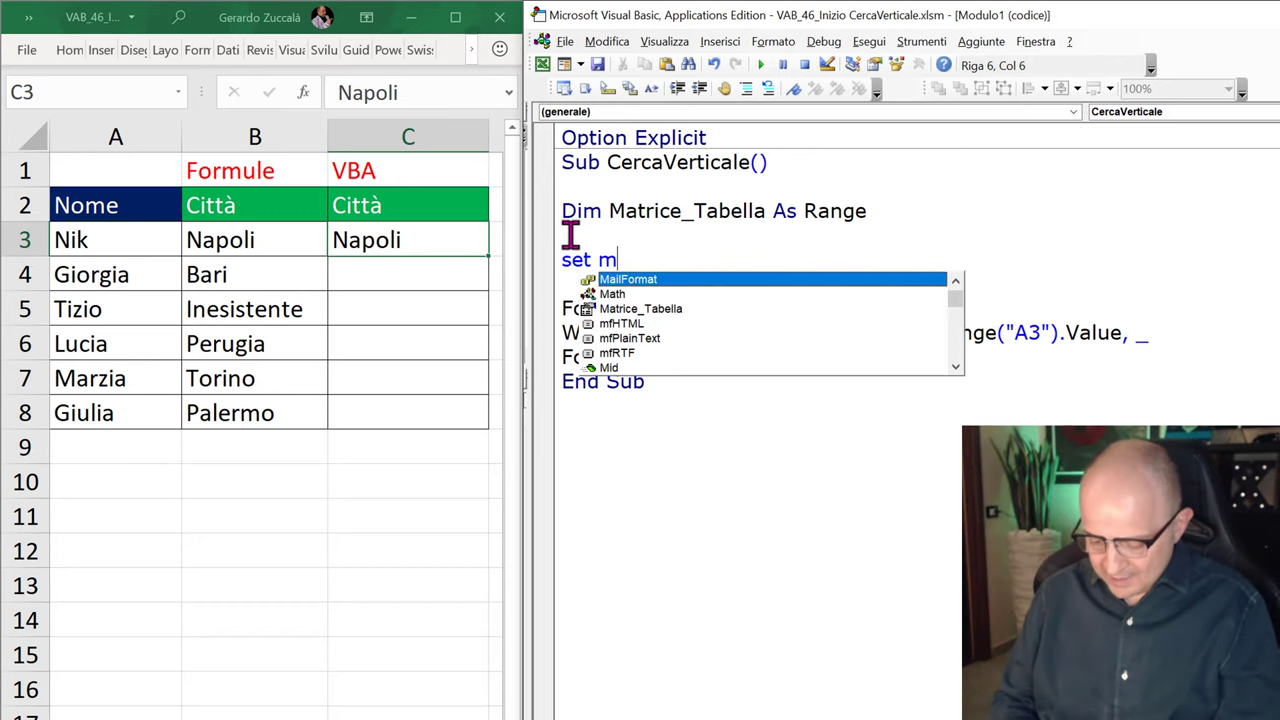
type("atr")
key("Tab")
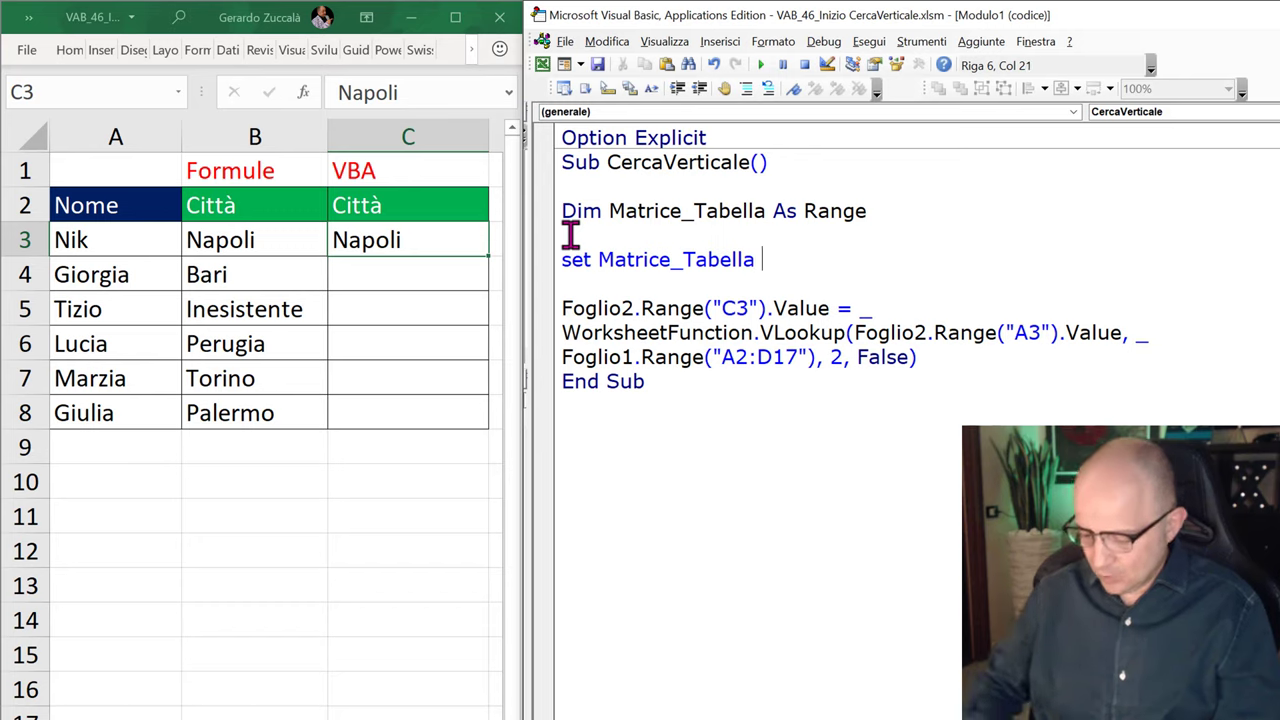
type("=")
key("ctrl+v")
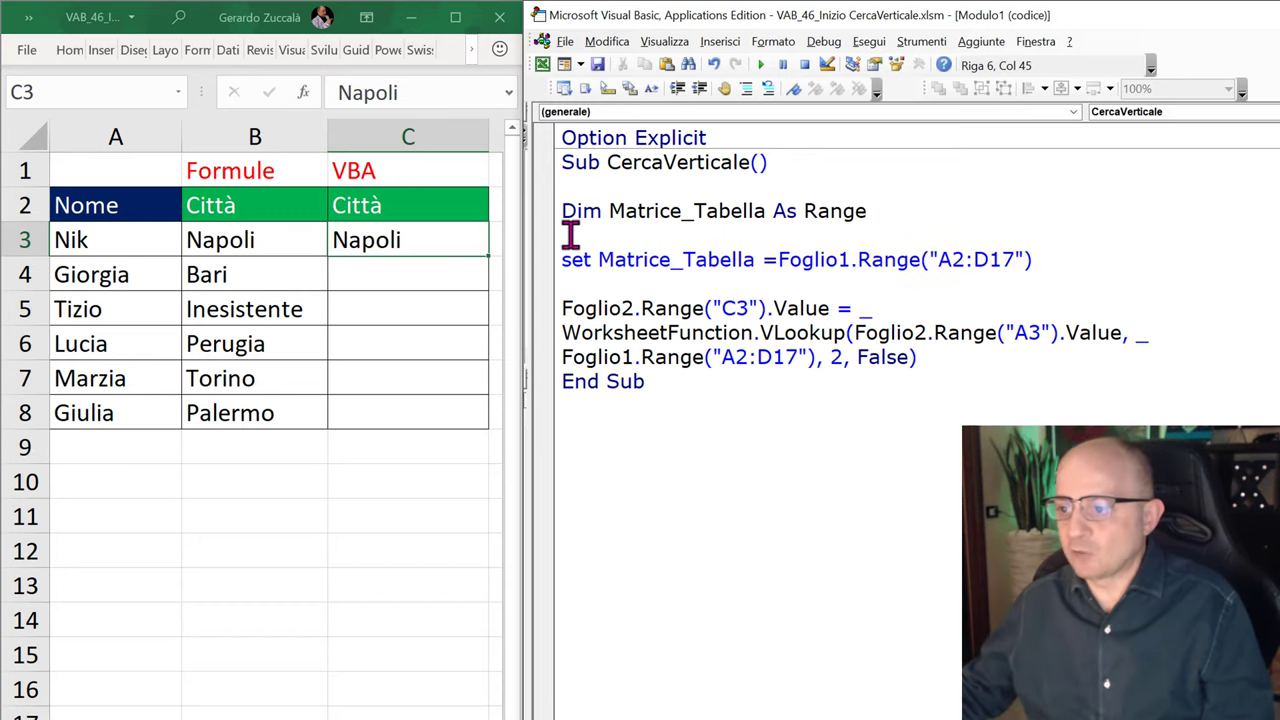
left_click(847, 278)
left_click_drag(788, 259, 1081, 252)
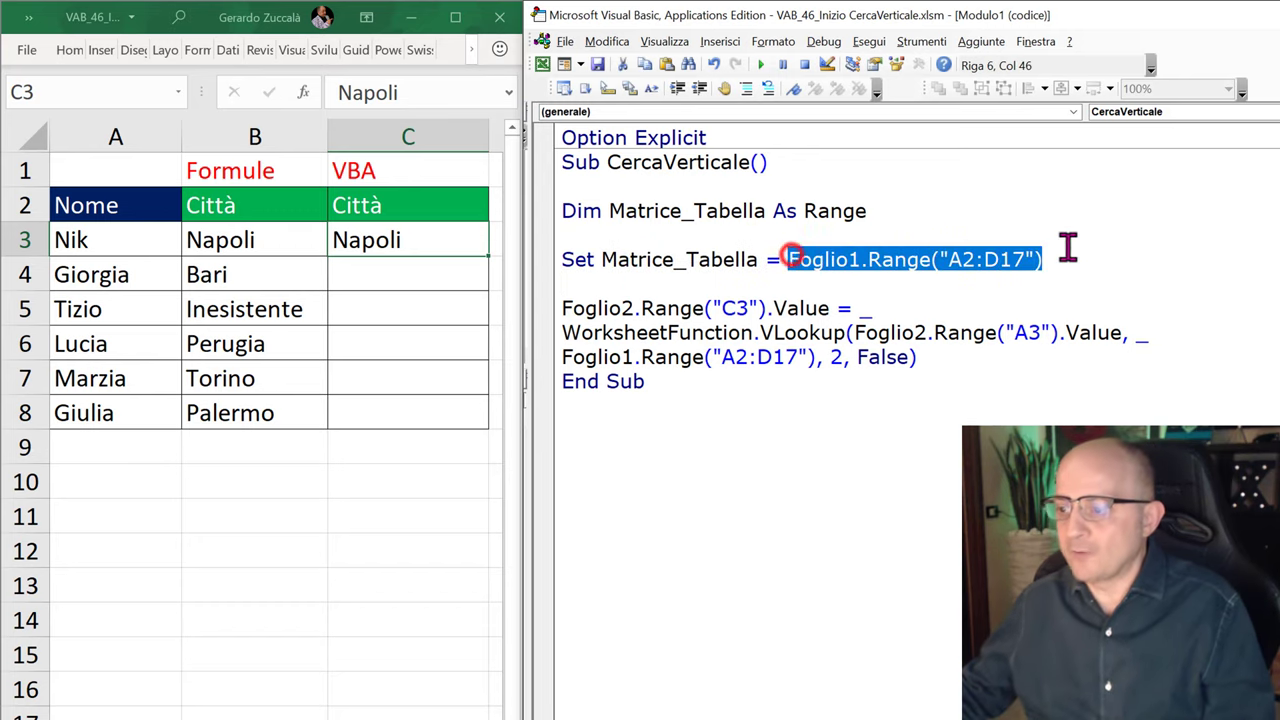
left_click(943, 287)
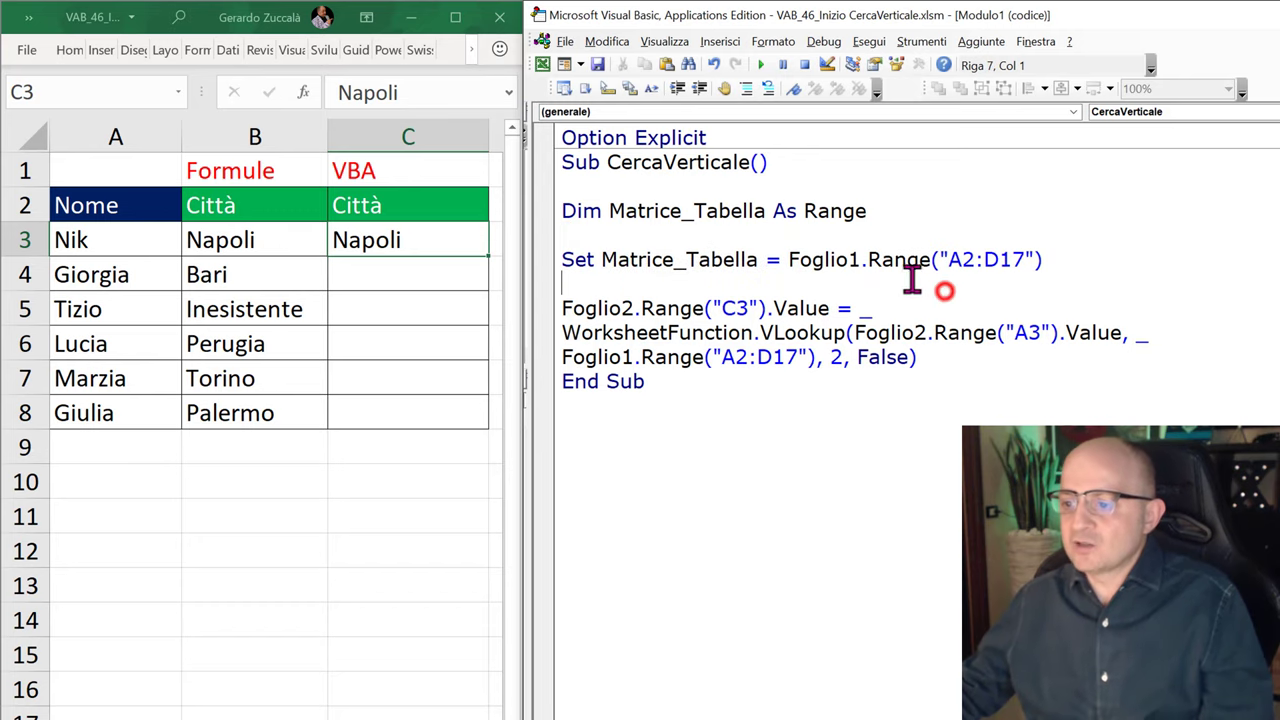
Replace the VLookup's hard-coded table range with Matrice_Tabella.
left_click(638, 259)
double_click(638, 259)
key("ctrl+c")
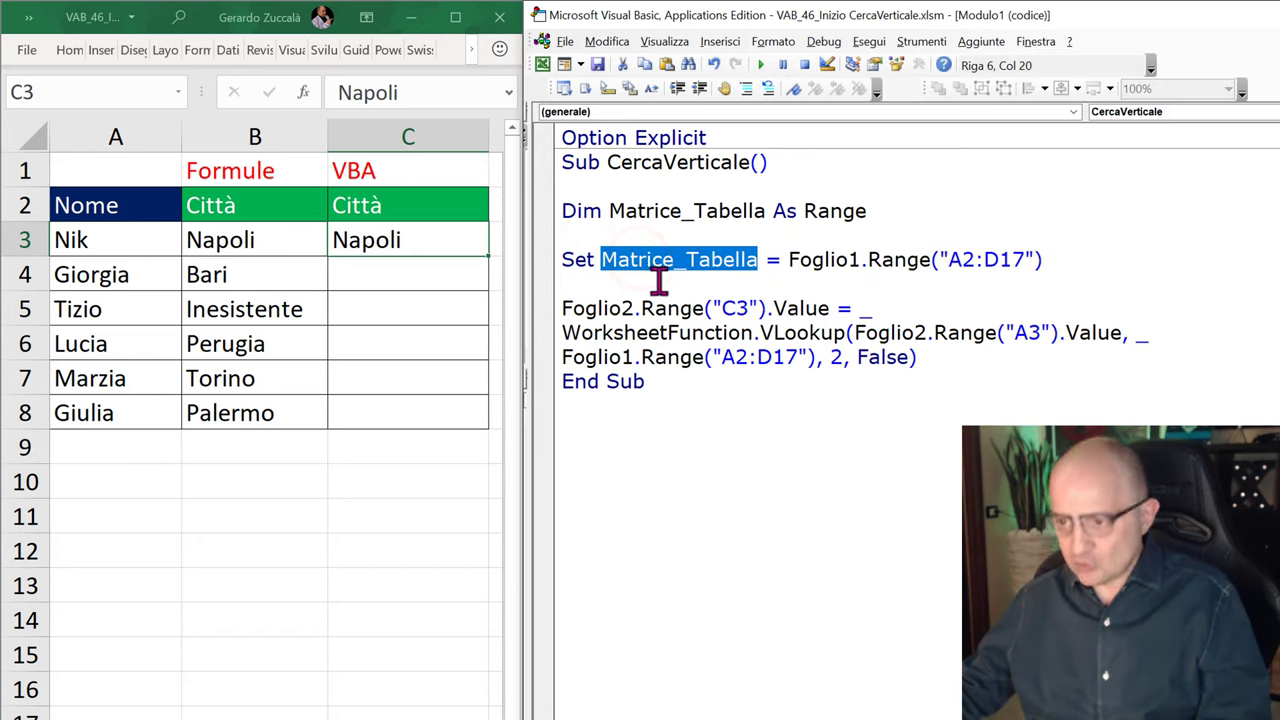
left_click_drag(564, 357, 815, 357)
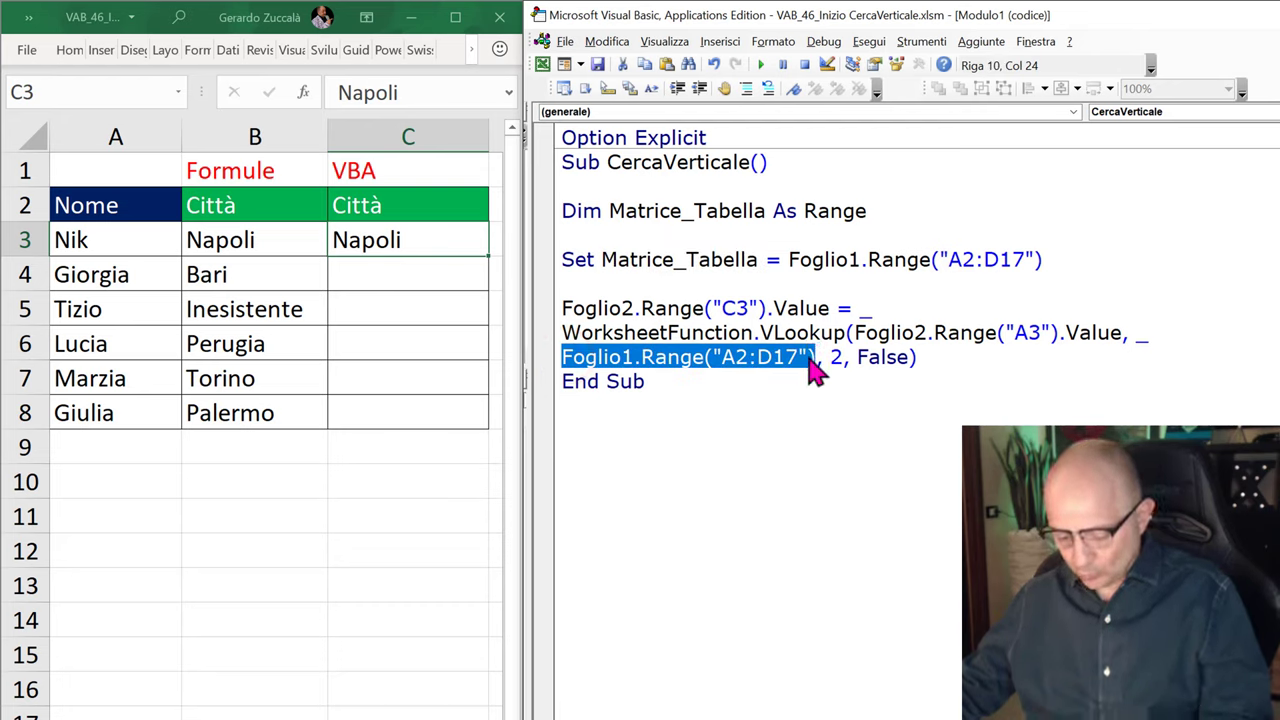
key("ctrl+v")
left_click(782, 382)
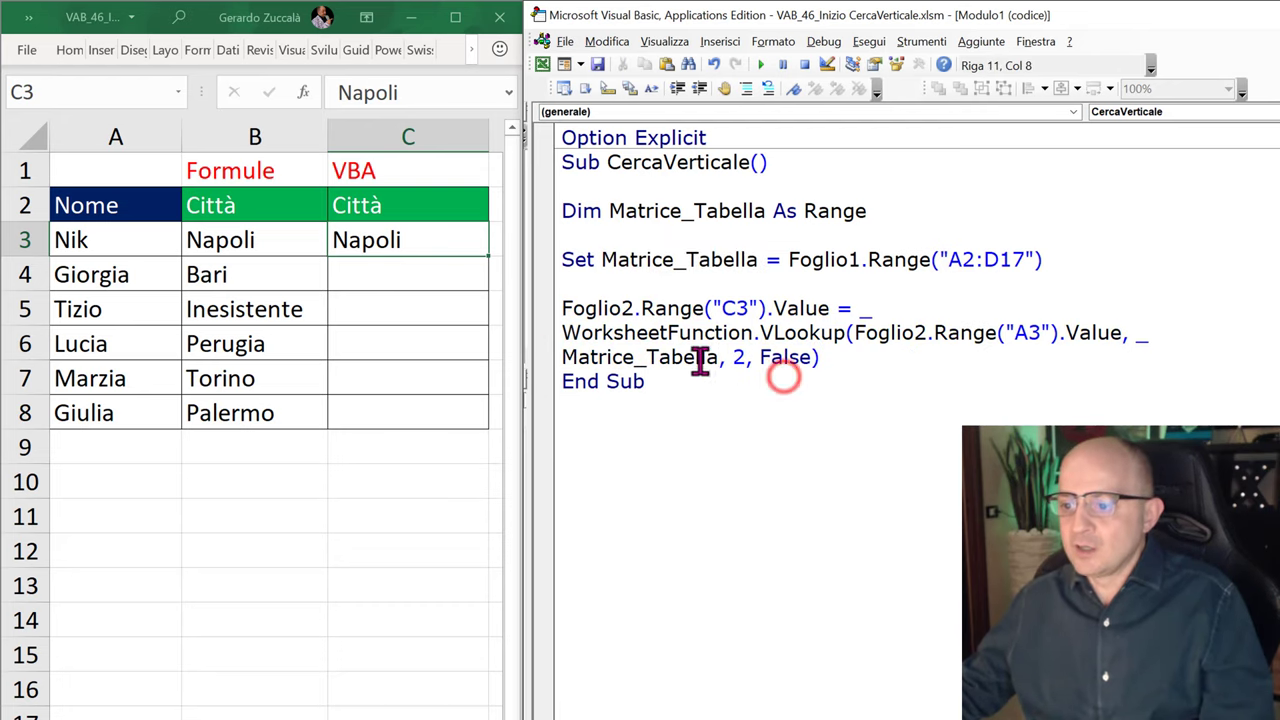
left_click_drag(563, 357, 713, 357)
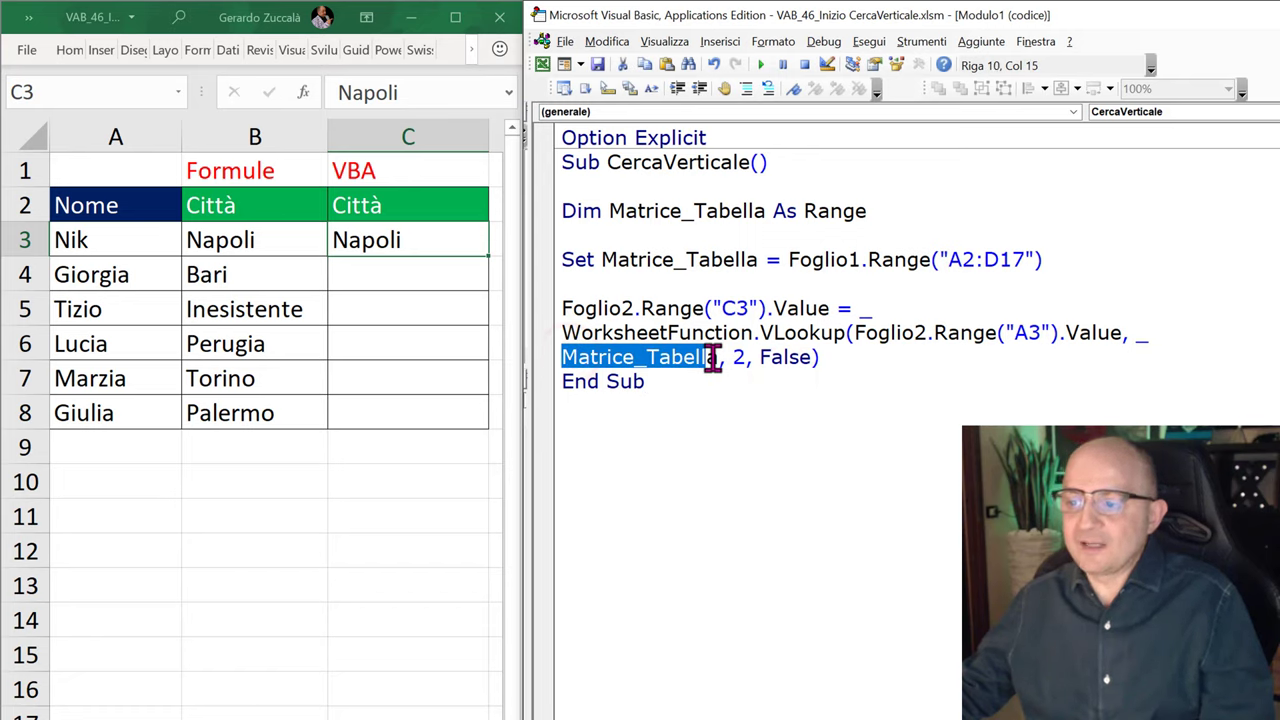
left_click_drag(789, 260, 1045, 260)
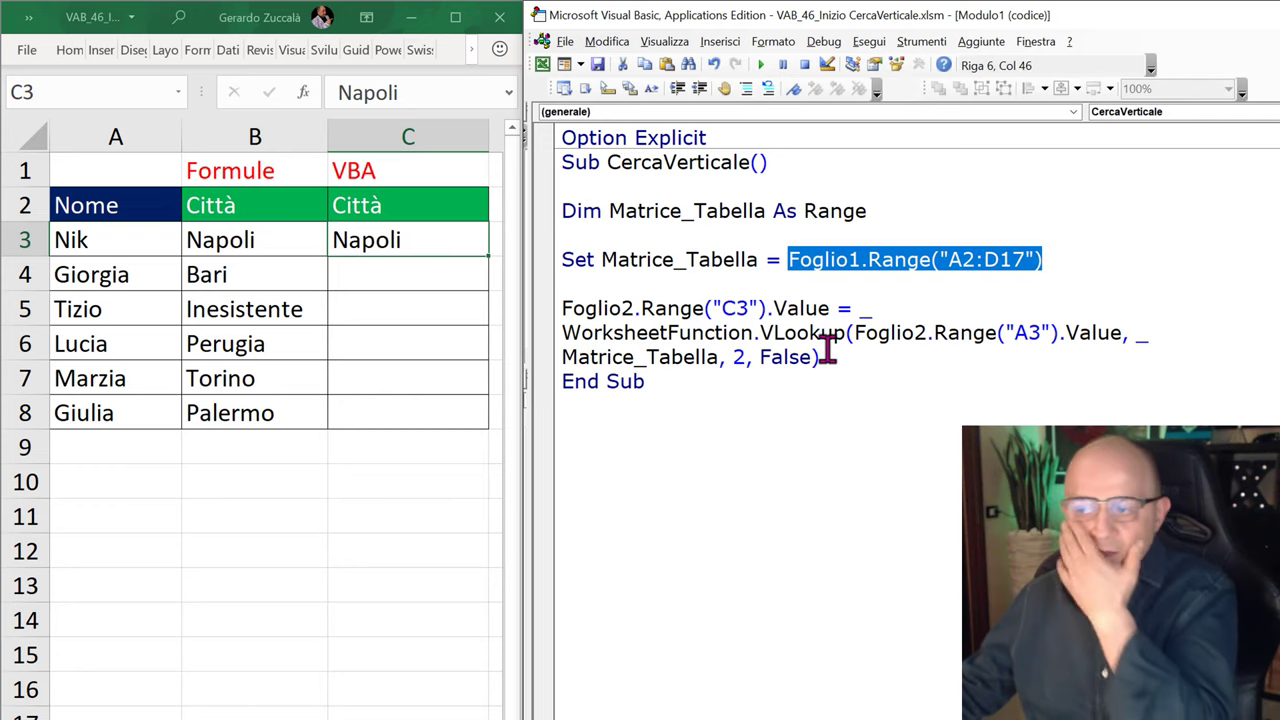
left_click(961, 281)
left_click(1015, 259)
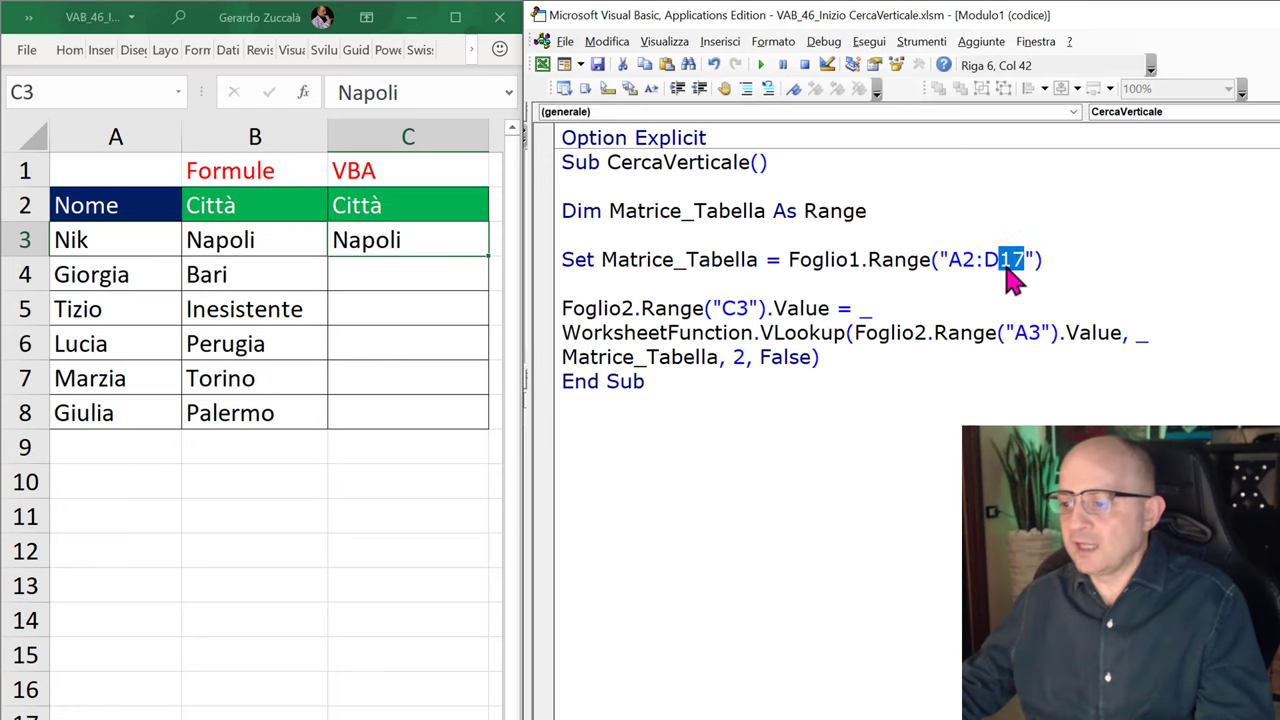
left_click(300, 712)
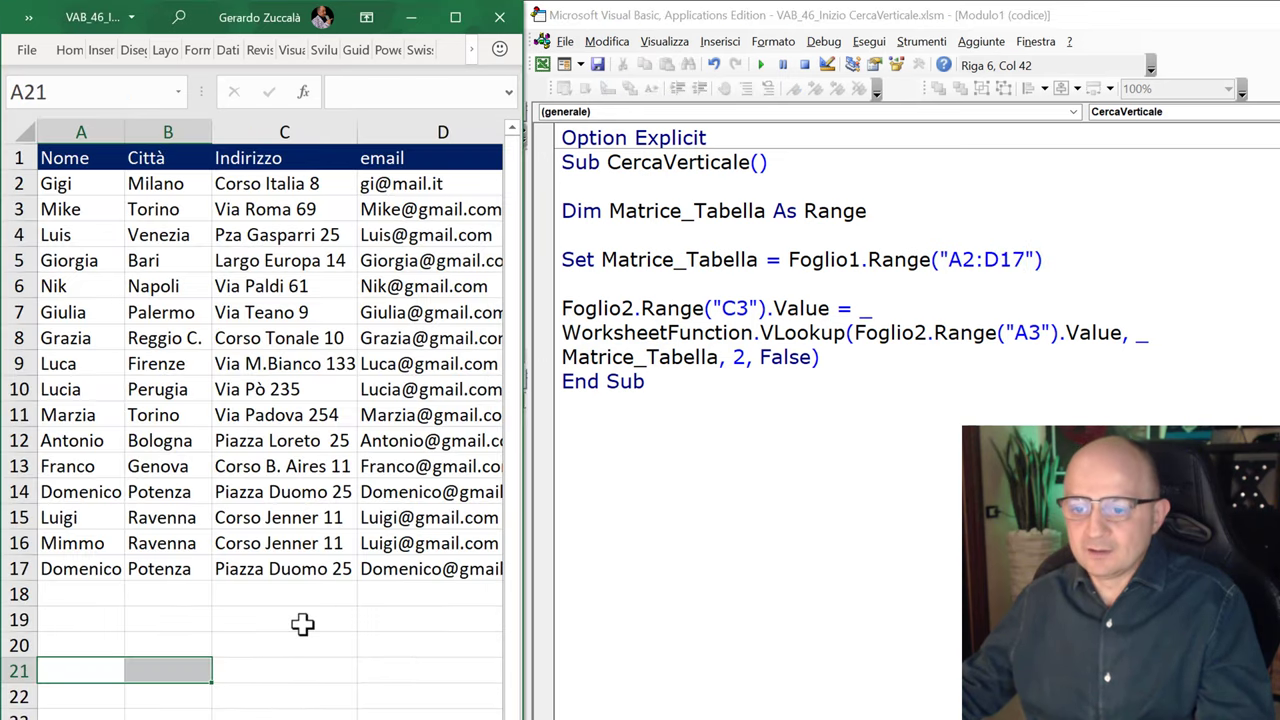
left_click(422, 572)
left_click(424, 595)
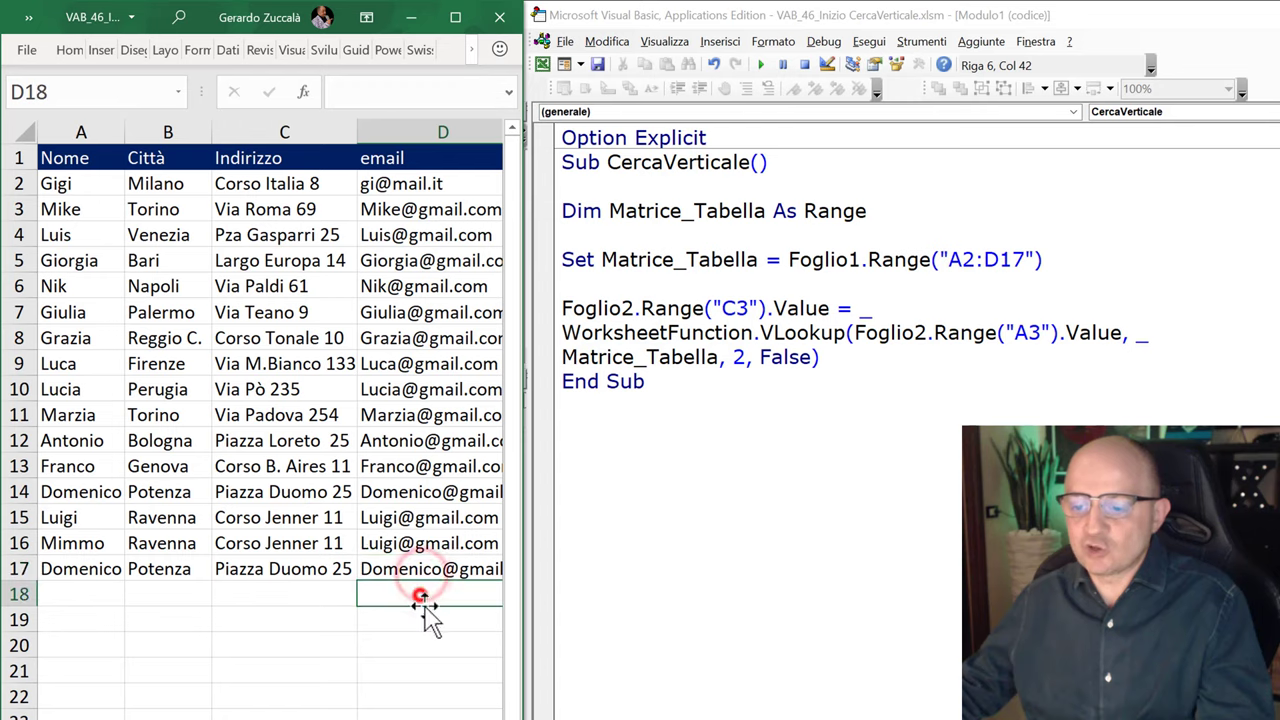
left_click(422, 618)
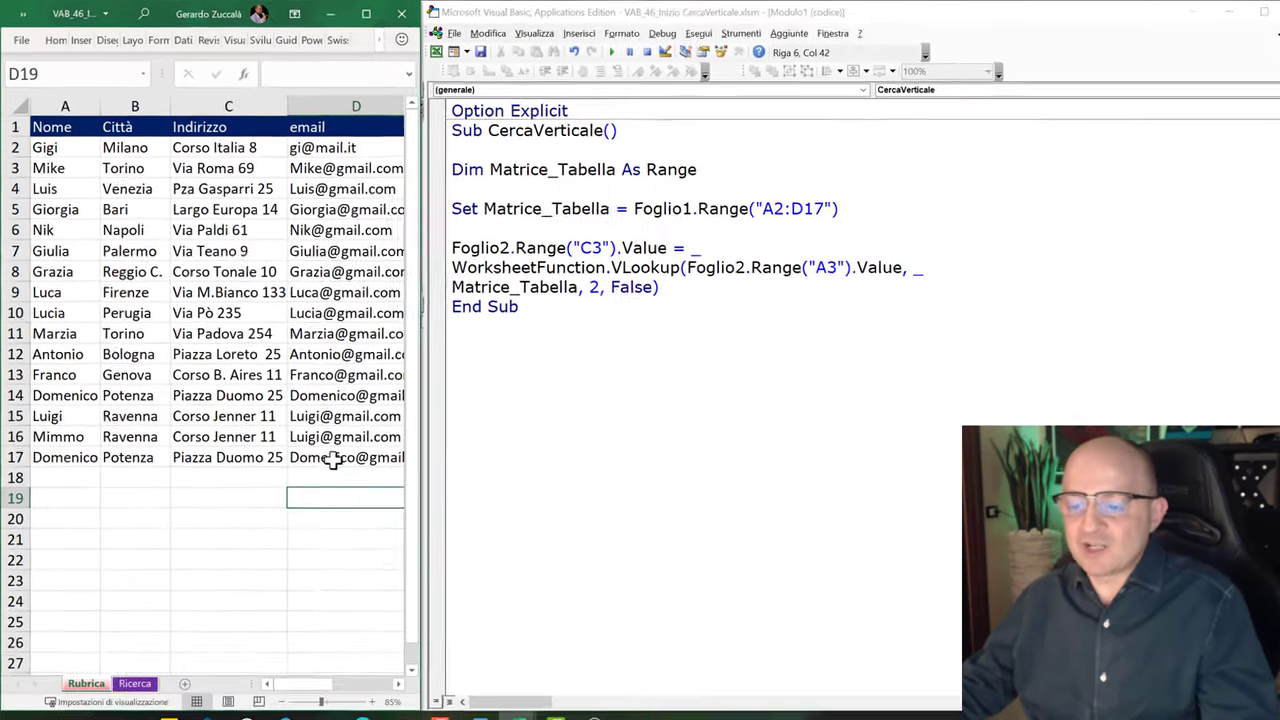
left_click(329, 143)
key("ctrl+Down")
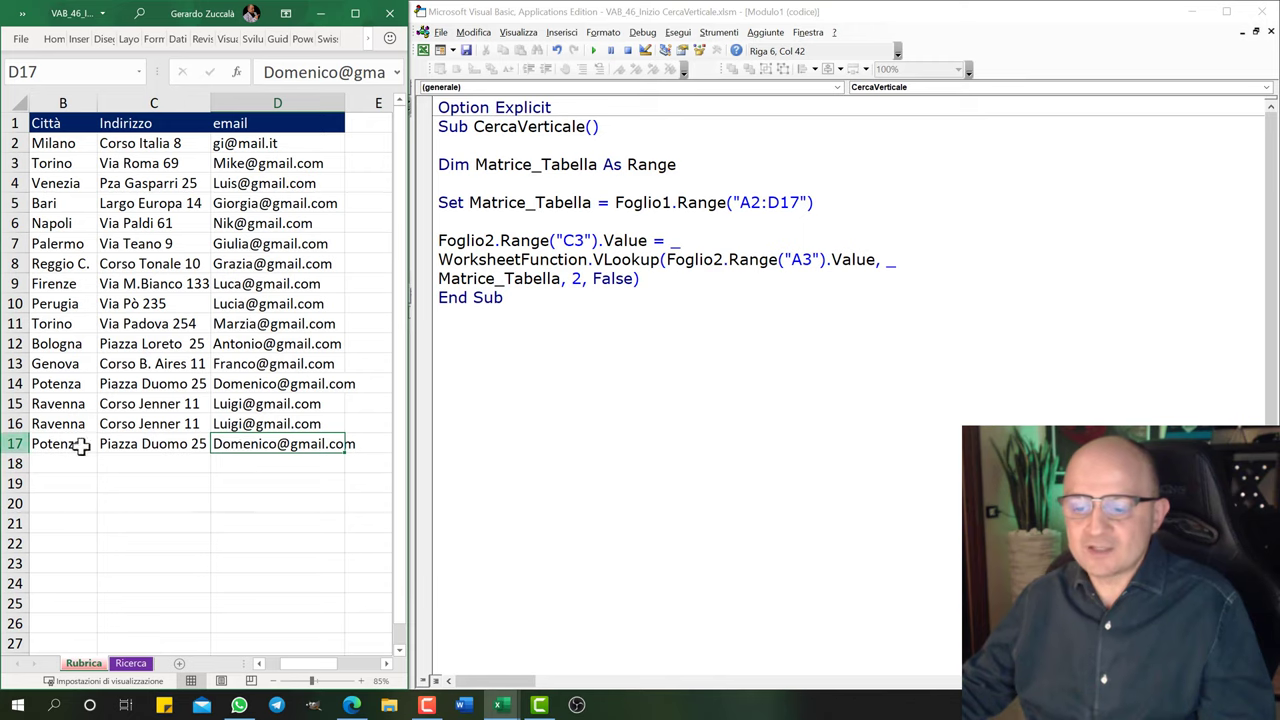
left_click(250, 460)
key("ctrl+Down")
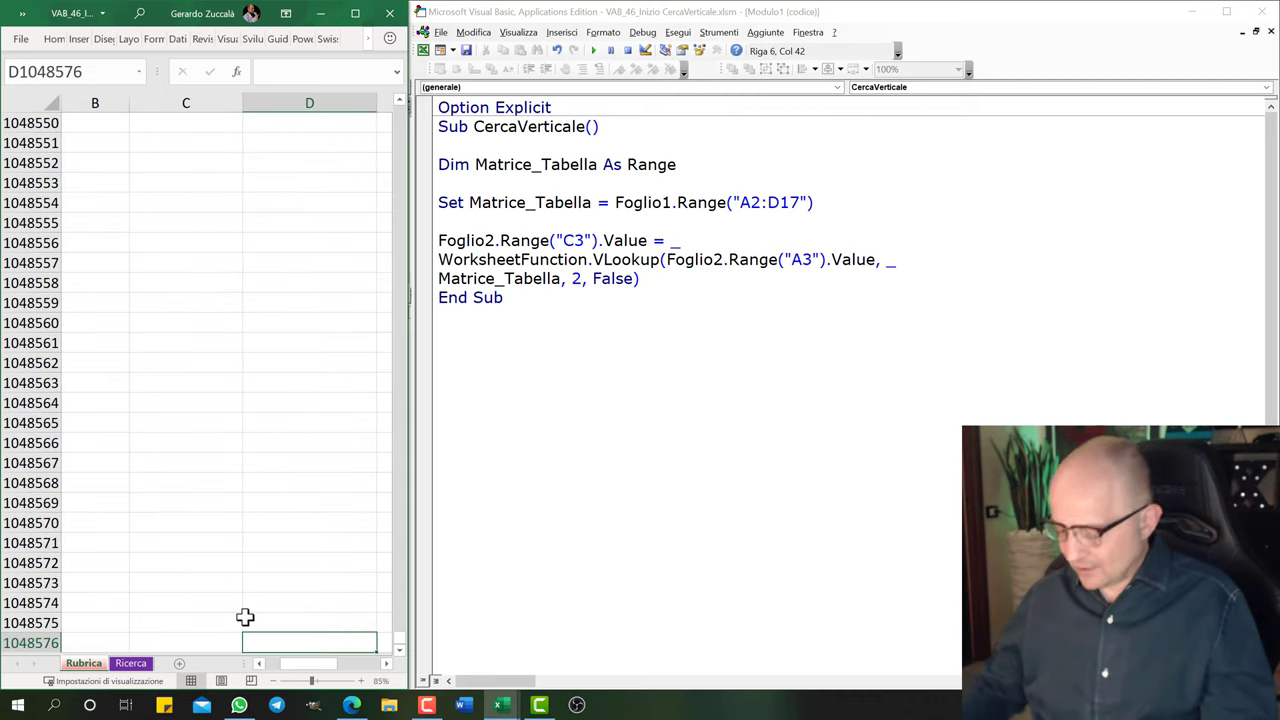
key("ctrl+Up")
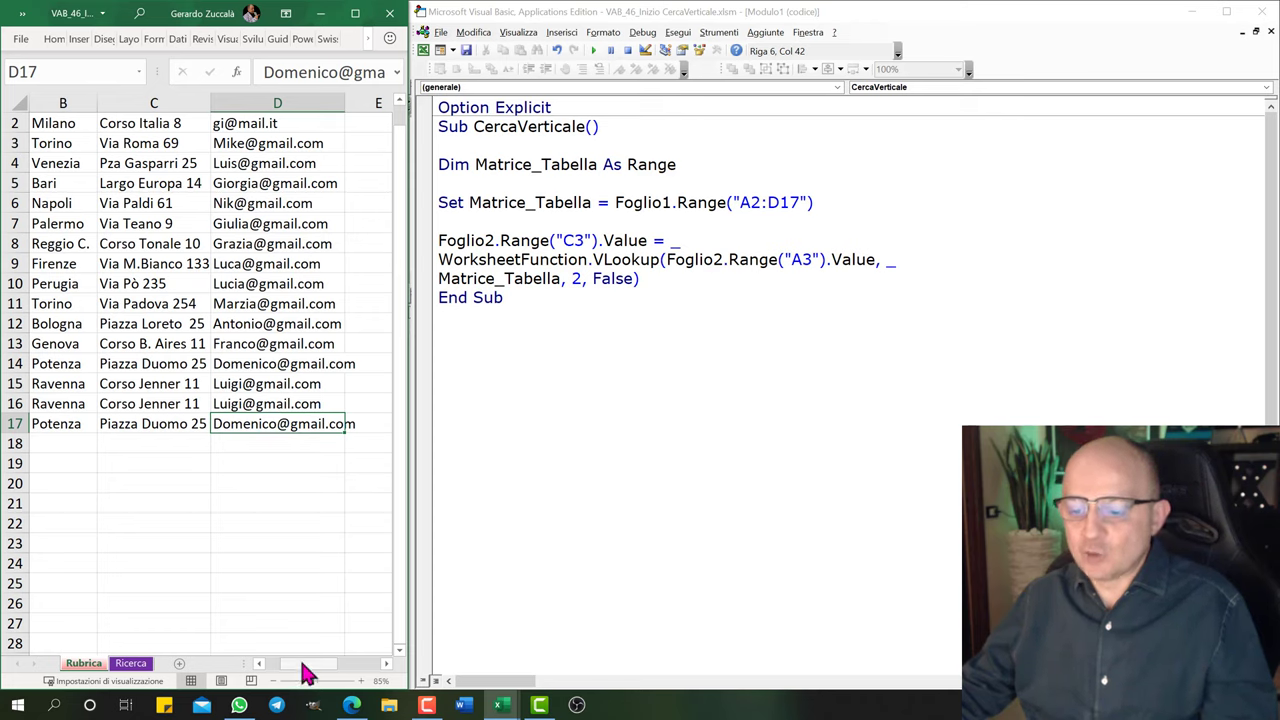
left_click_drag(299, 663, 255, 665)
scroll(354, 422, "up", 1)
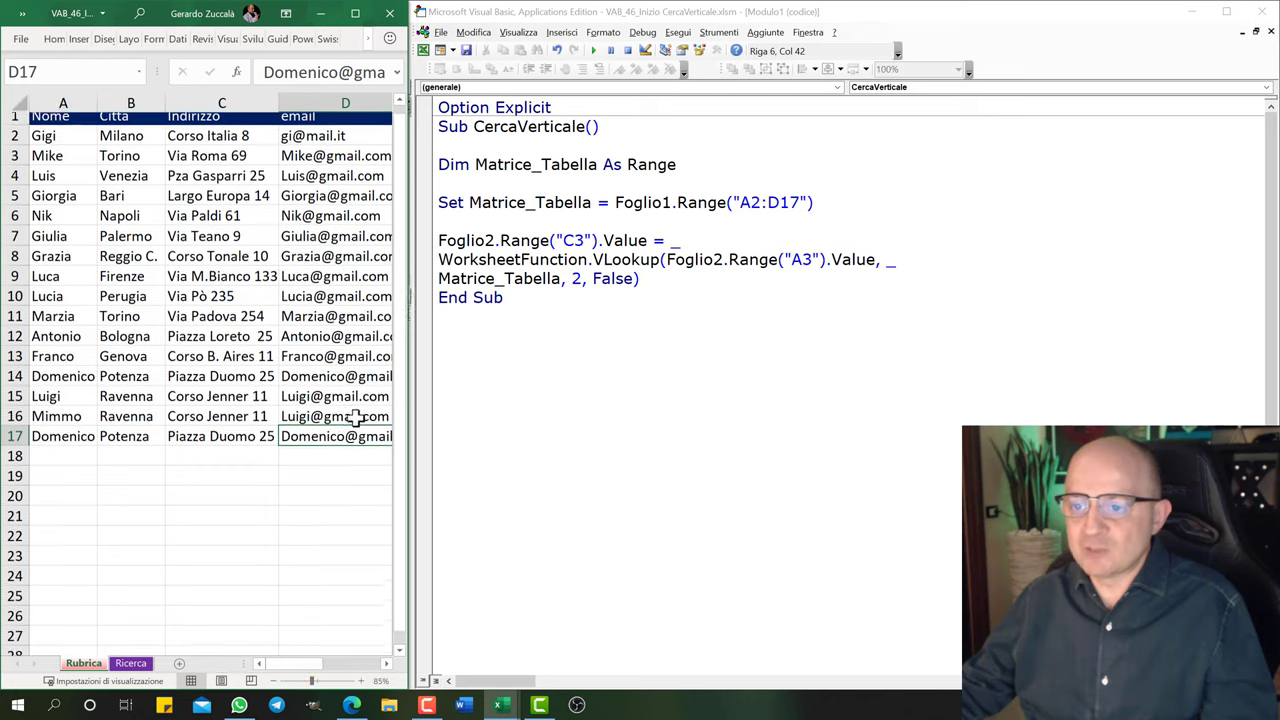
left_click(313, 143)
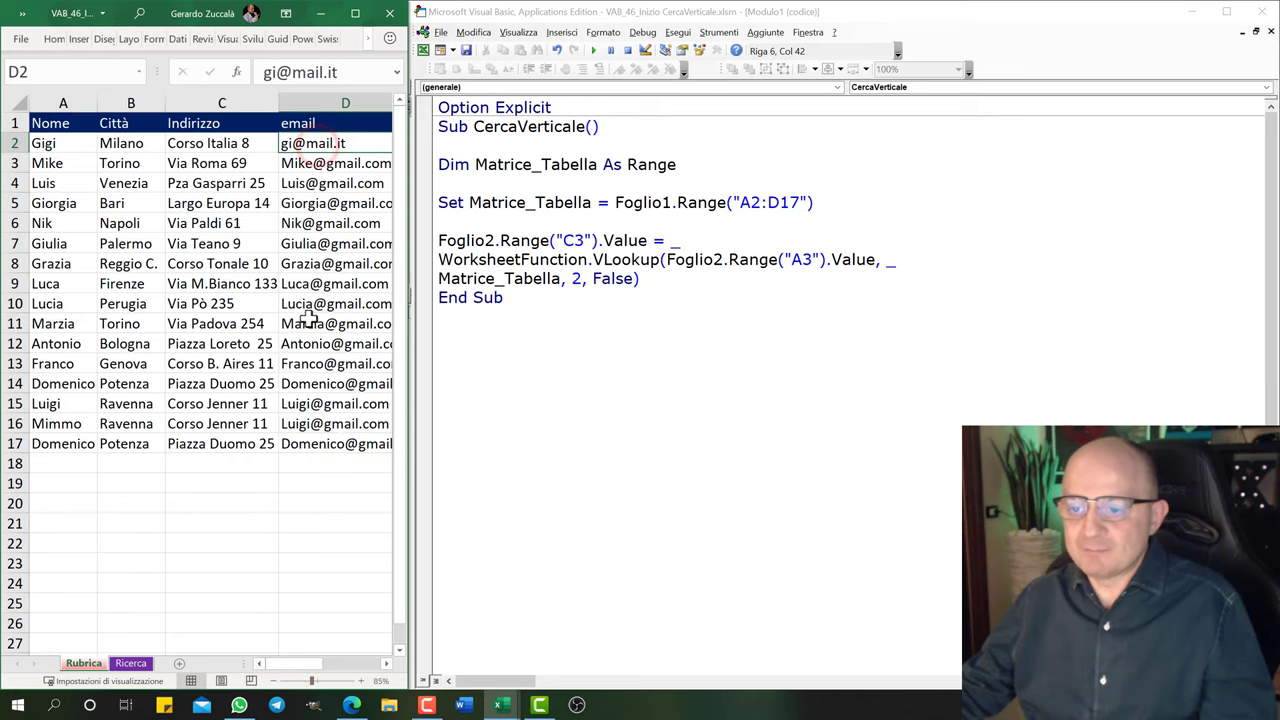
left_click(316, 241)
key("Delete")
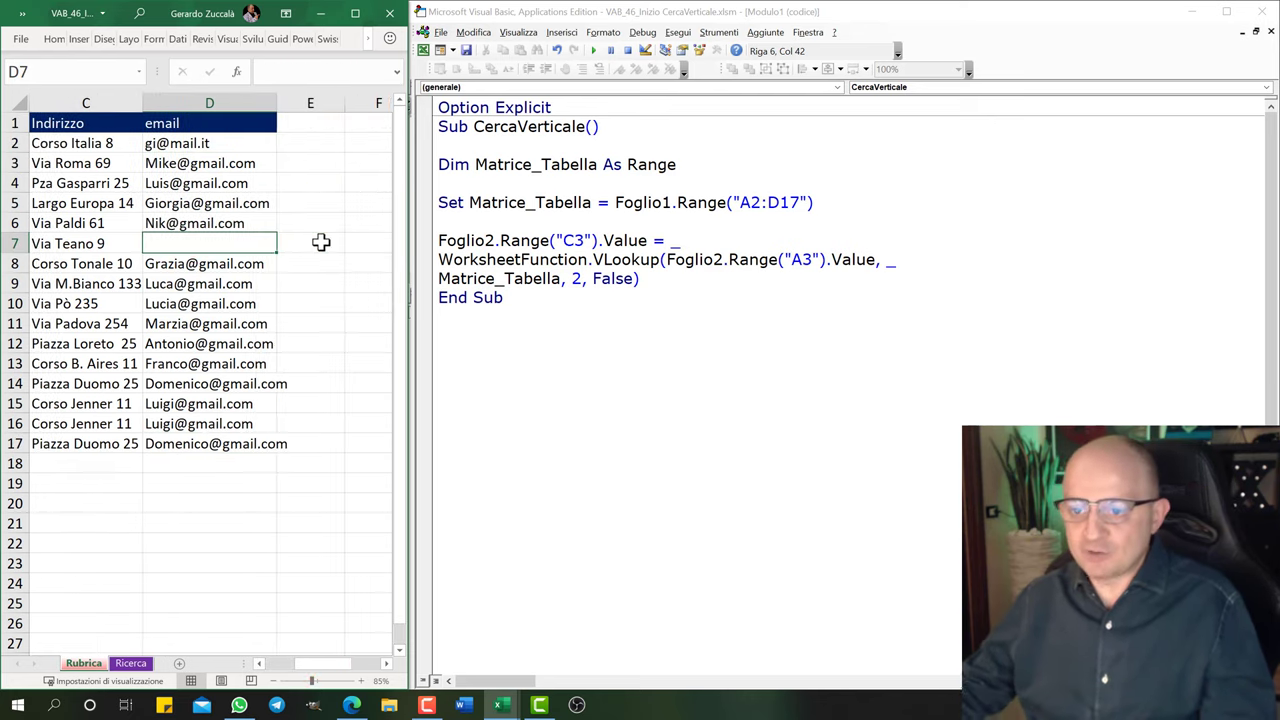
left_click(209, 145)
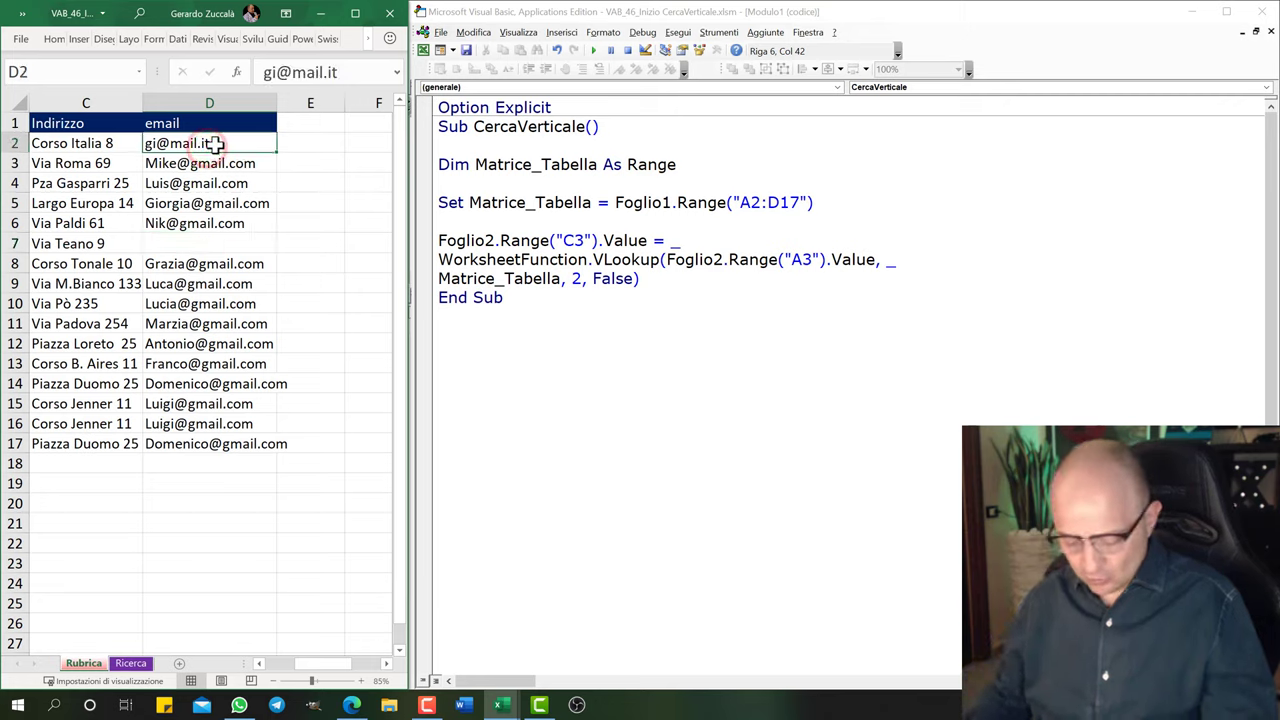
key("Down")
key("Down")
key("Down")
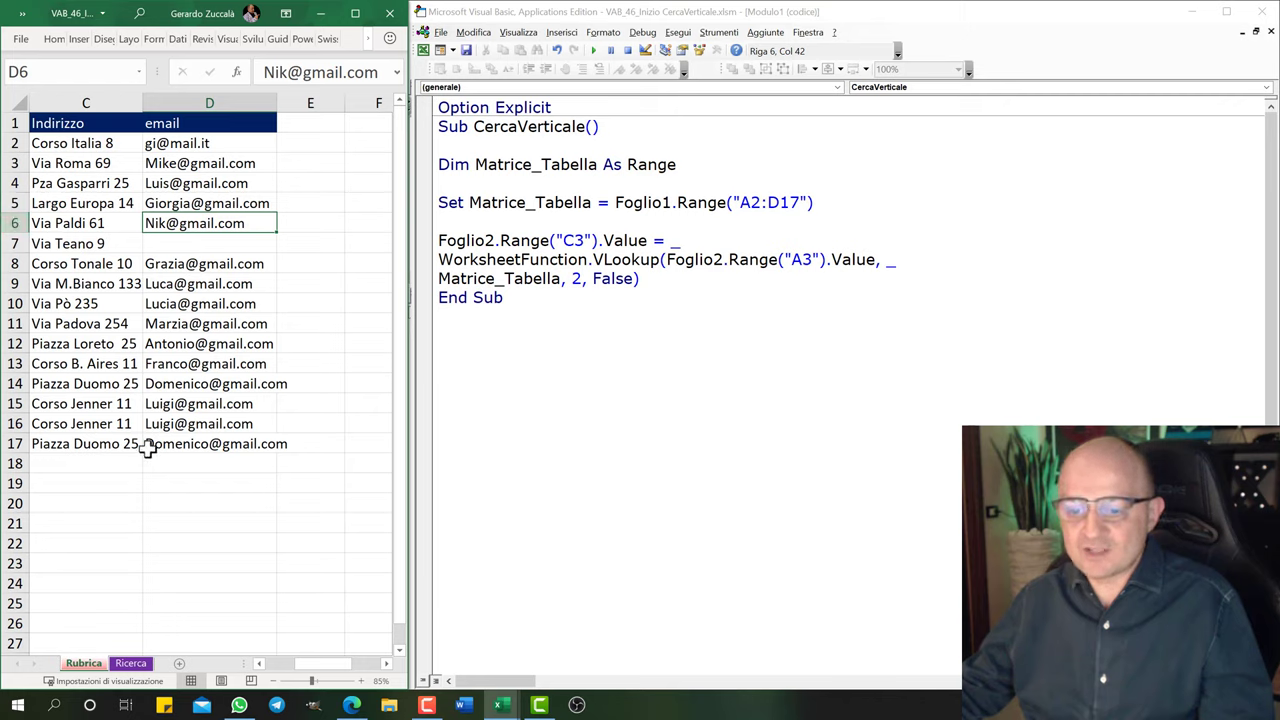
key("ctrl+z")
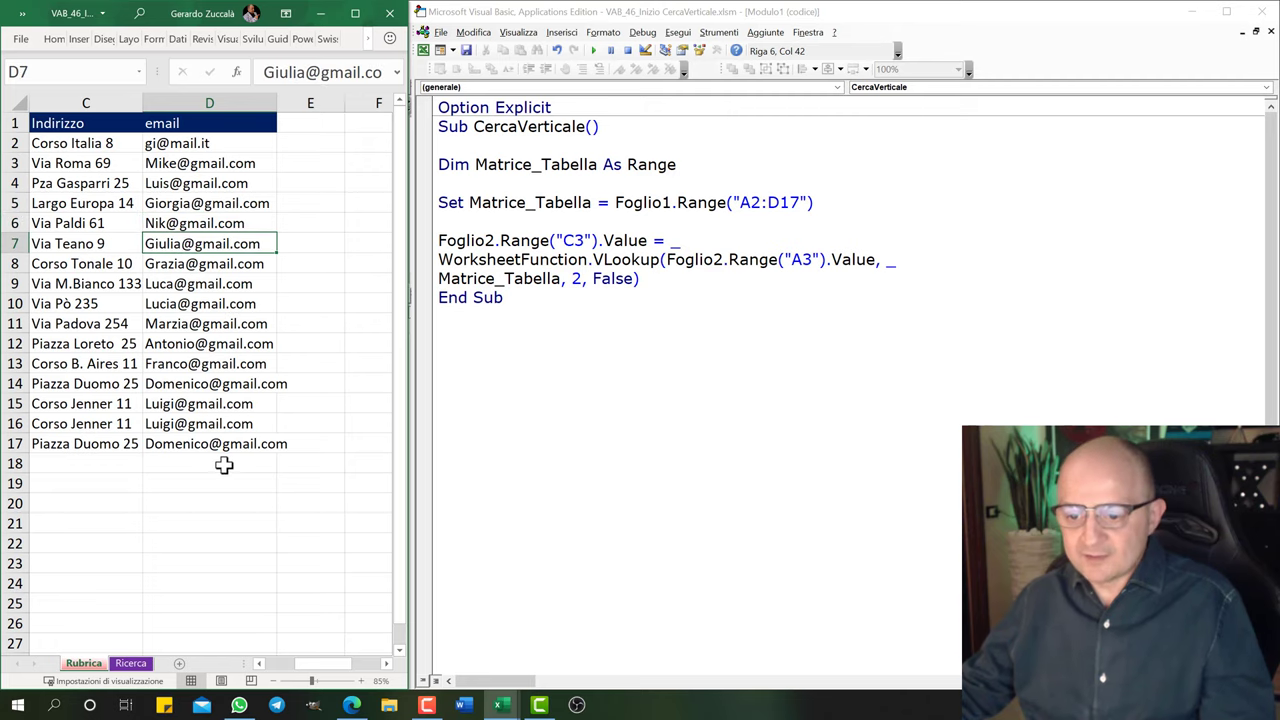
left_click(224, 465)
key("ctrl+Down")
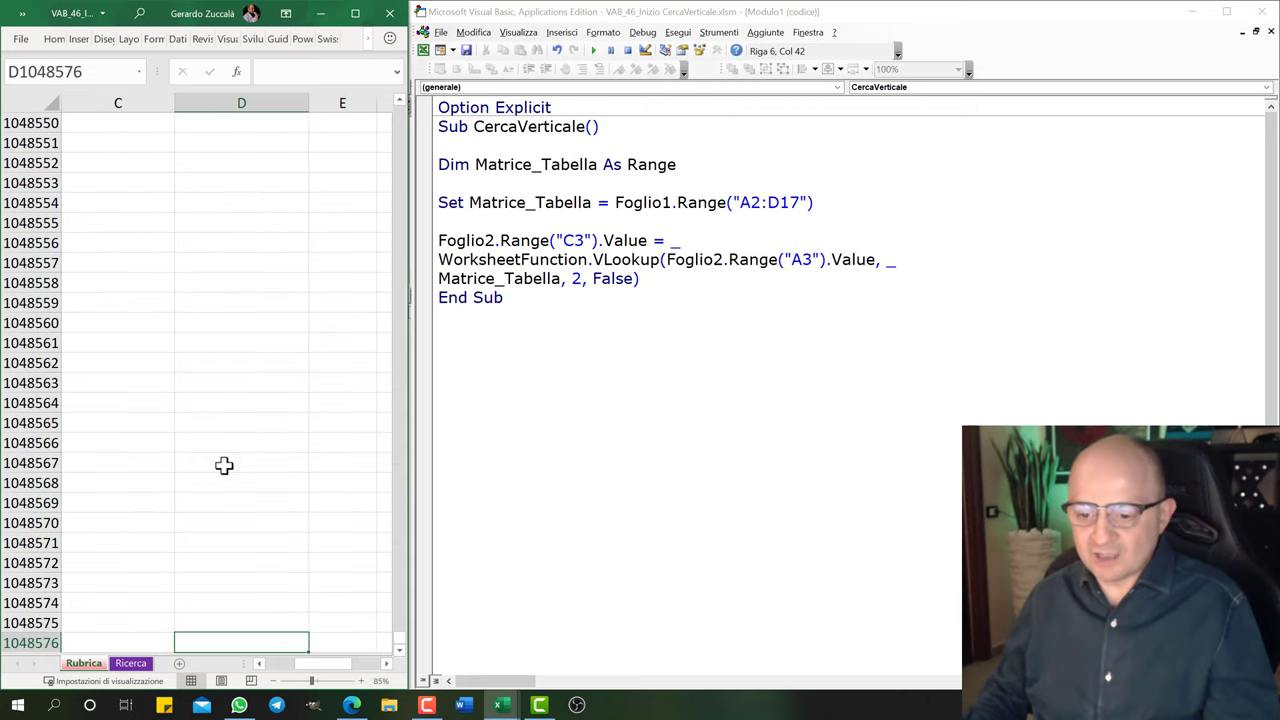
key("ctrl+Up")
scroll(222, 445, "up", 5)
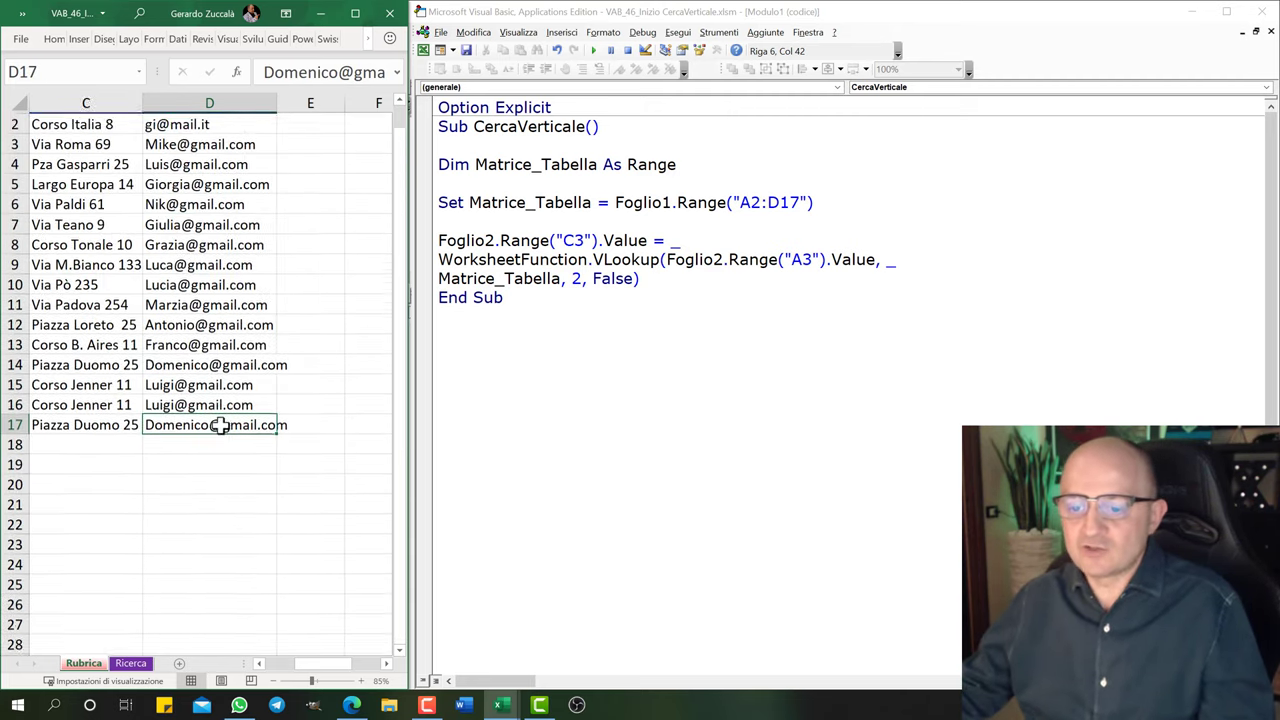
scroll(220, 425, "up", 1)
left_click_drag(330, 663, 310, 663)
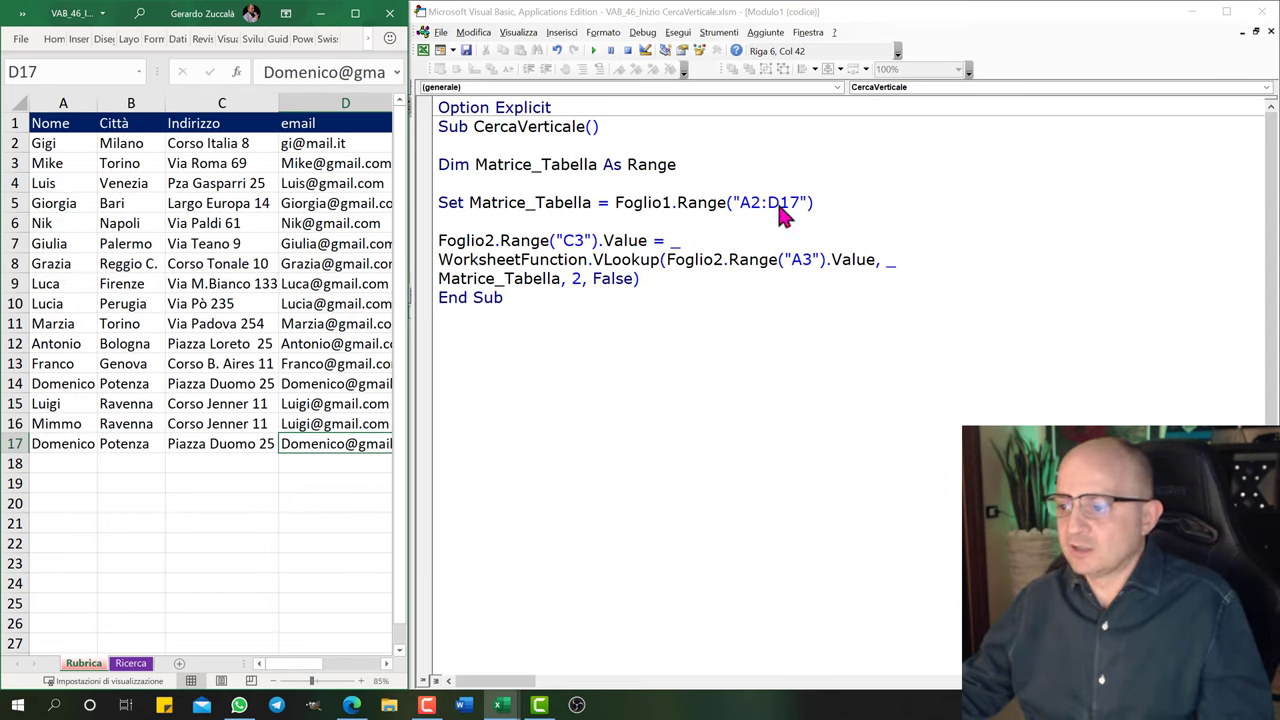
Replace the fixed row 17 with & Foglio1.Range("D999999").End(xlUp).Row for a dynamic last row.
left_click_drag(780, 204, 800, 204)
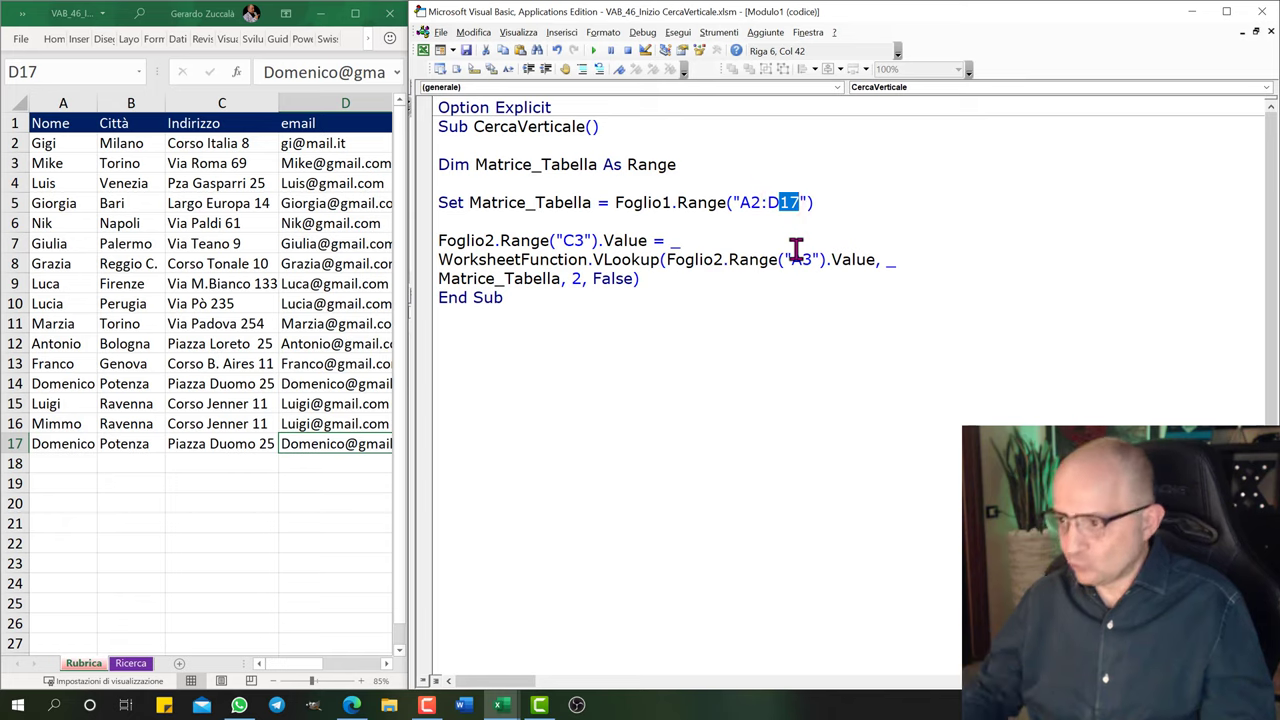
key("Delete")
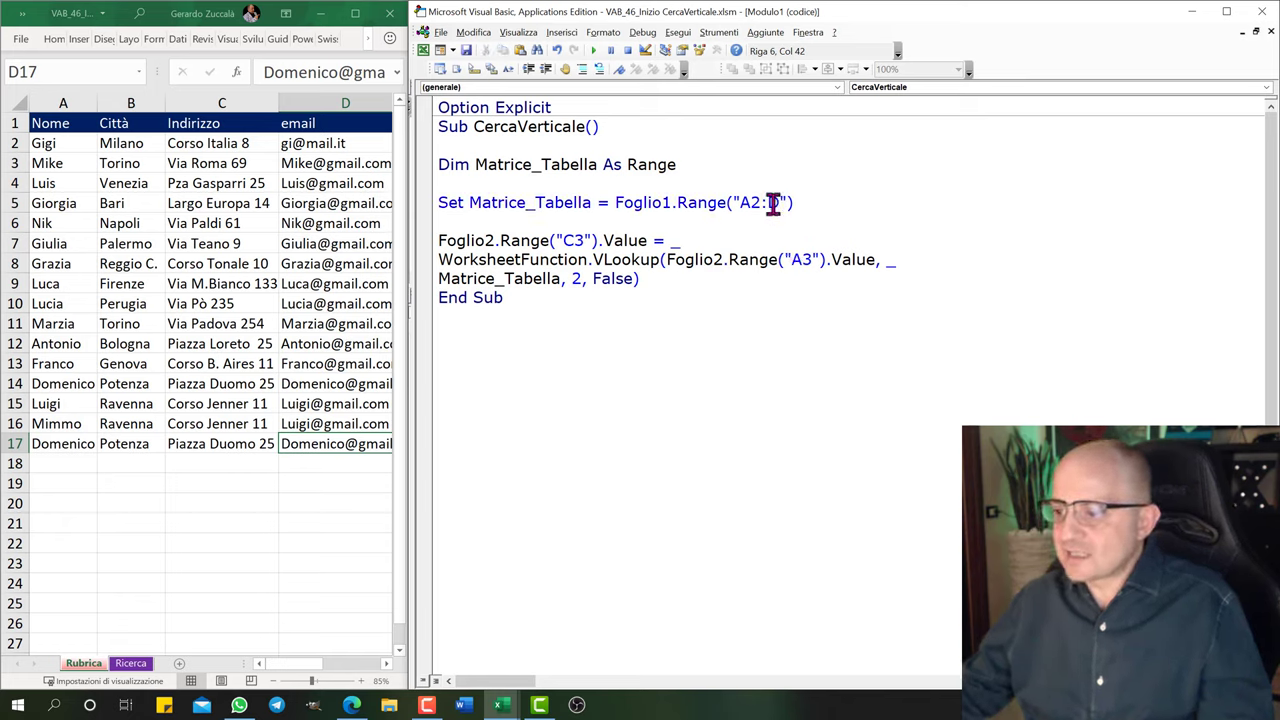
left_click(789, 203)
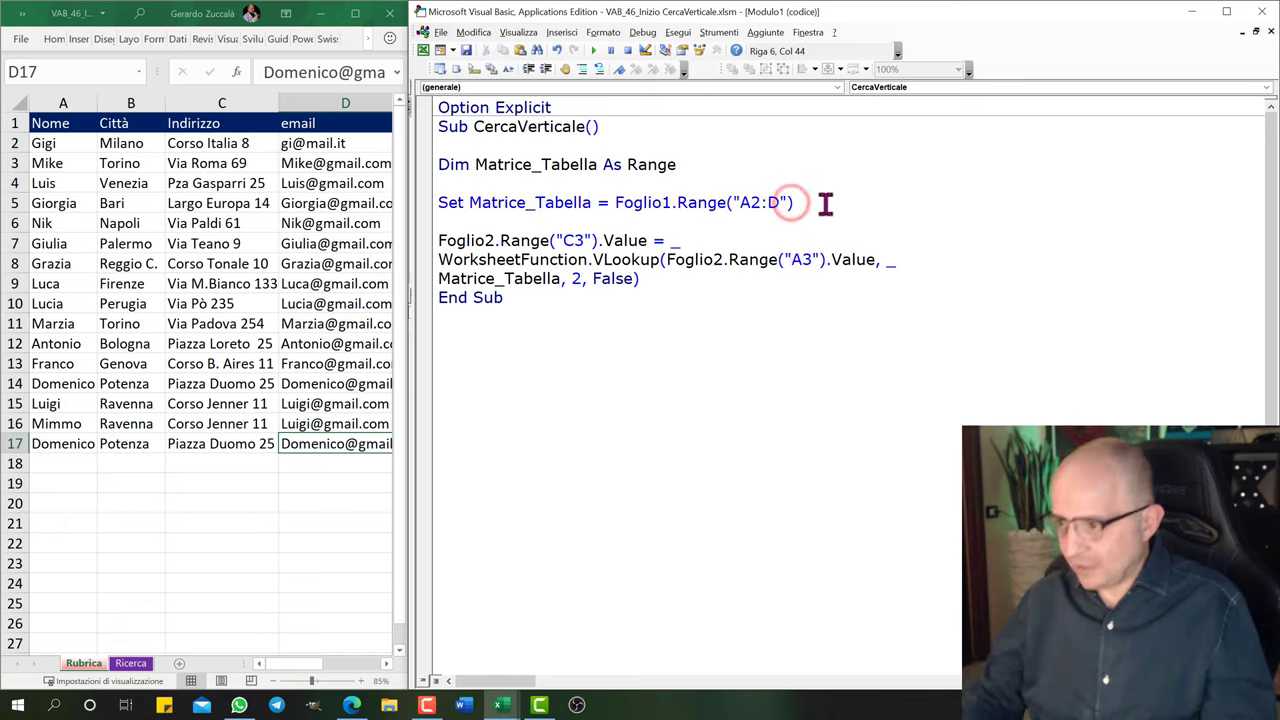
type("&")
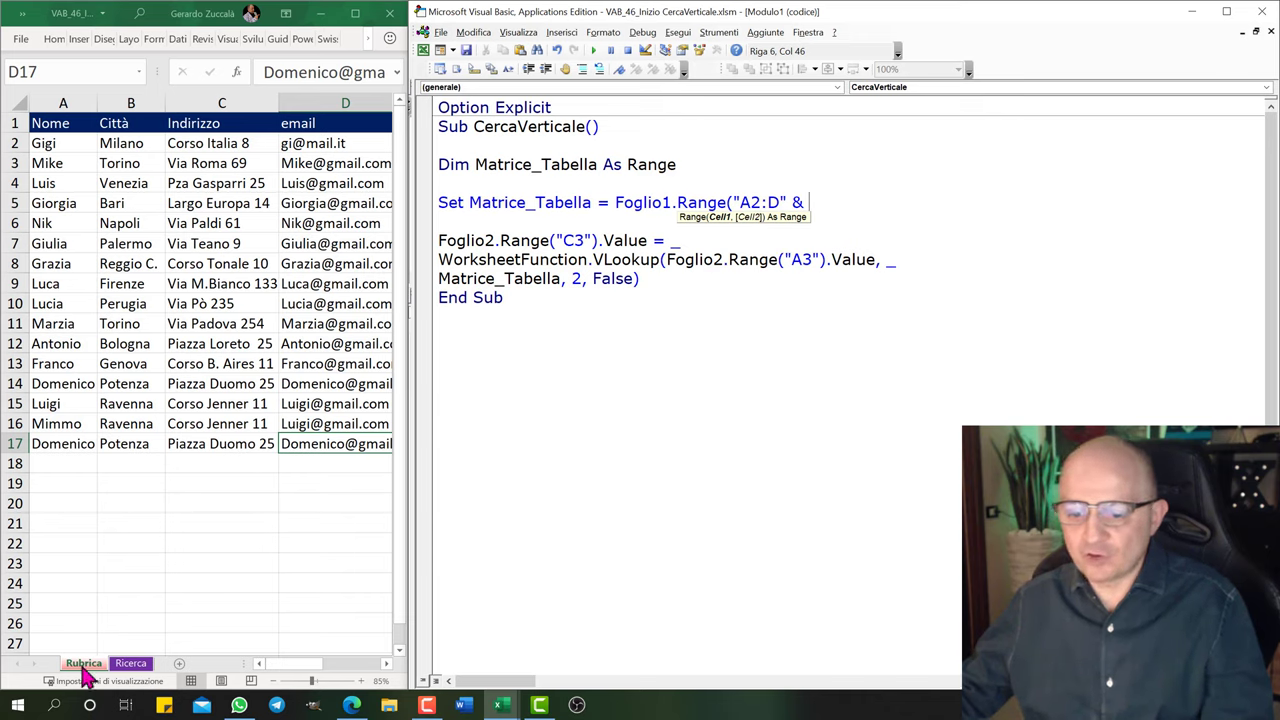
type("foglio1")
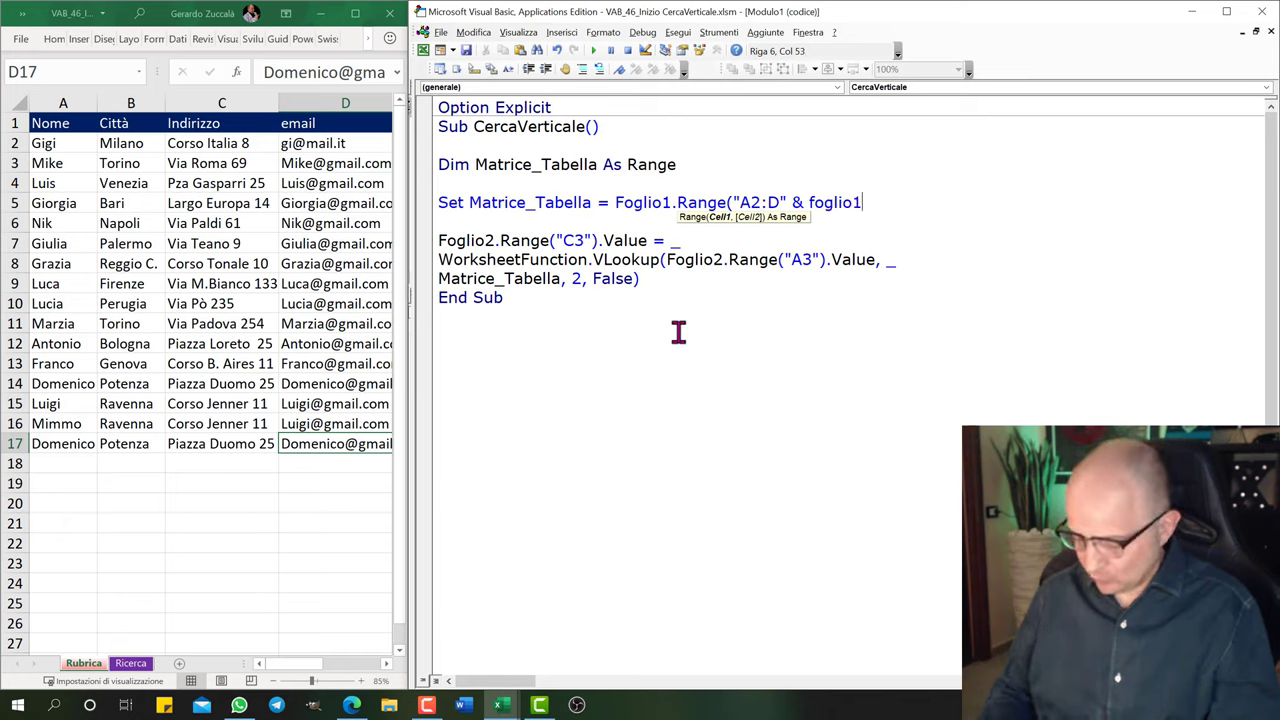
type(".rang")
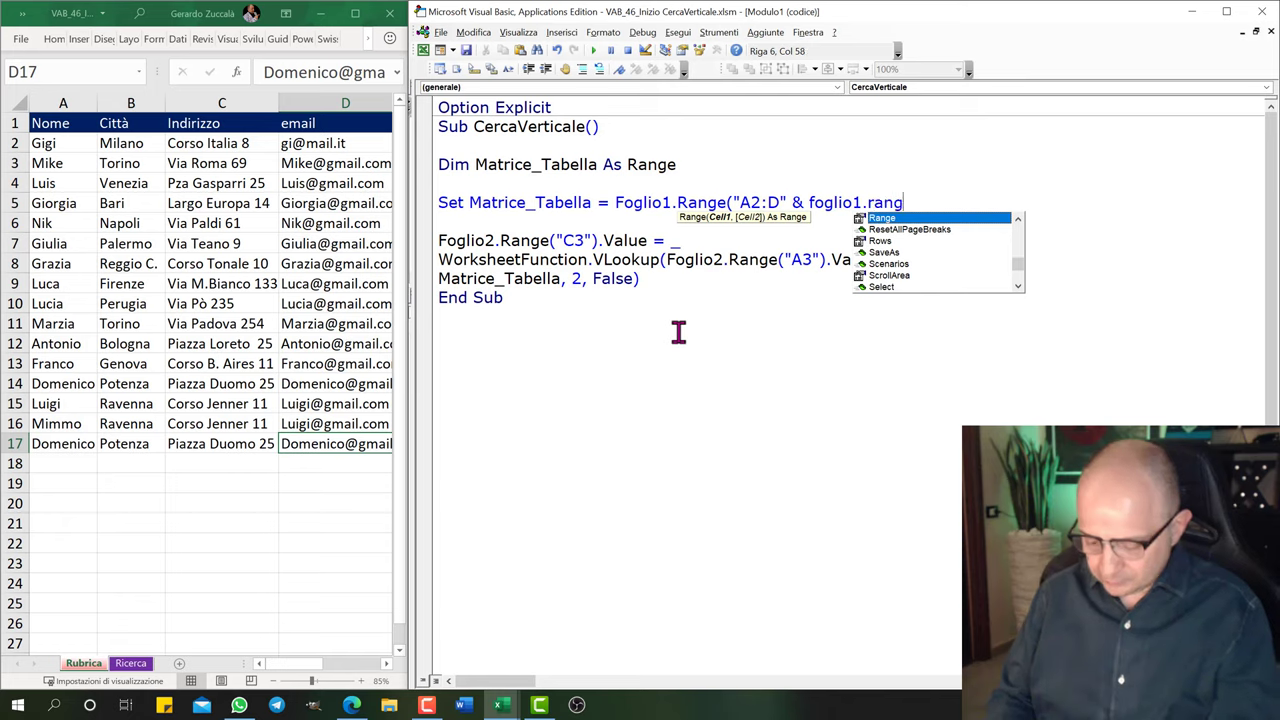
key("Tab")
type("(")
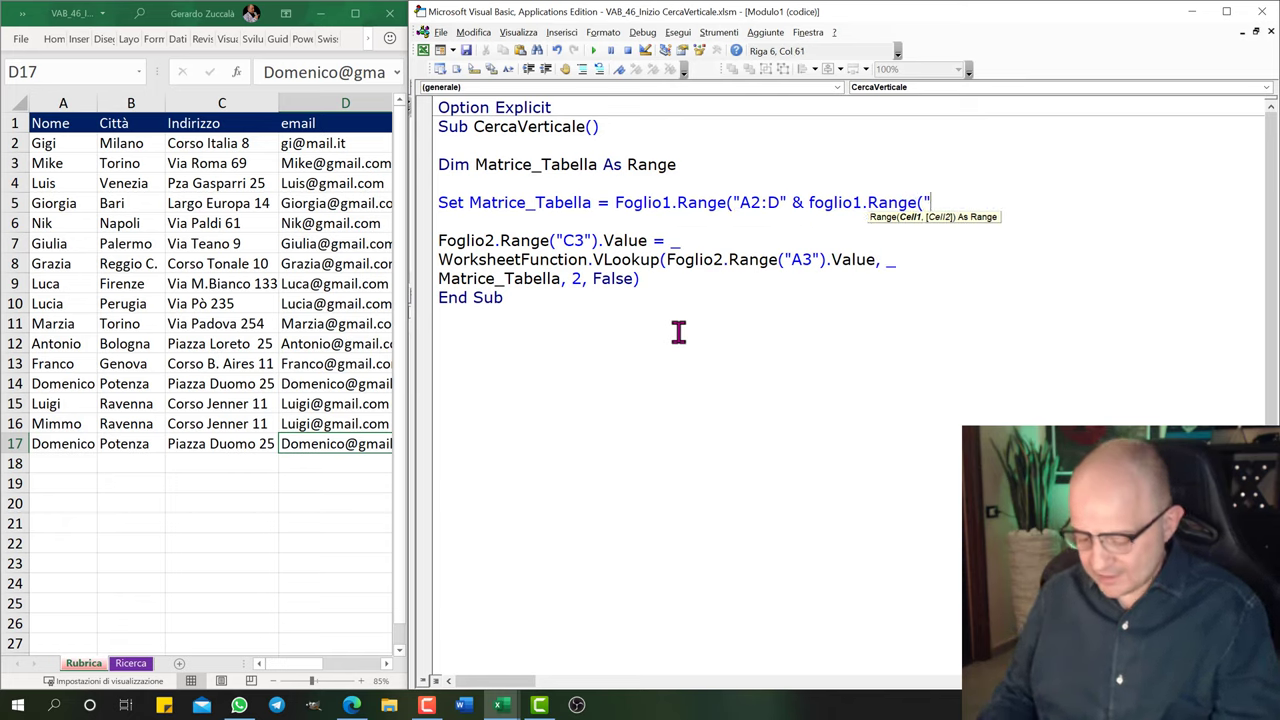
type("D999999")
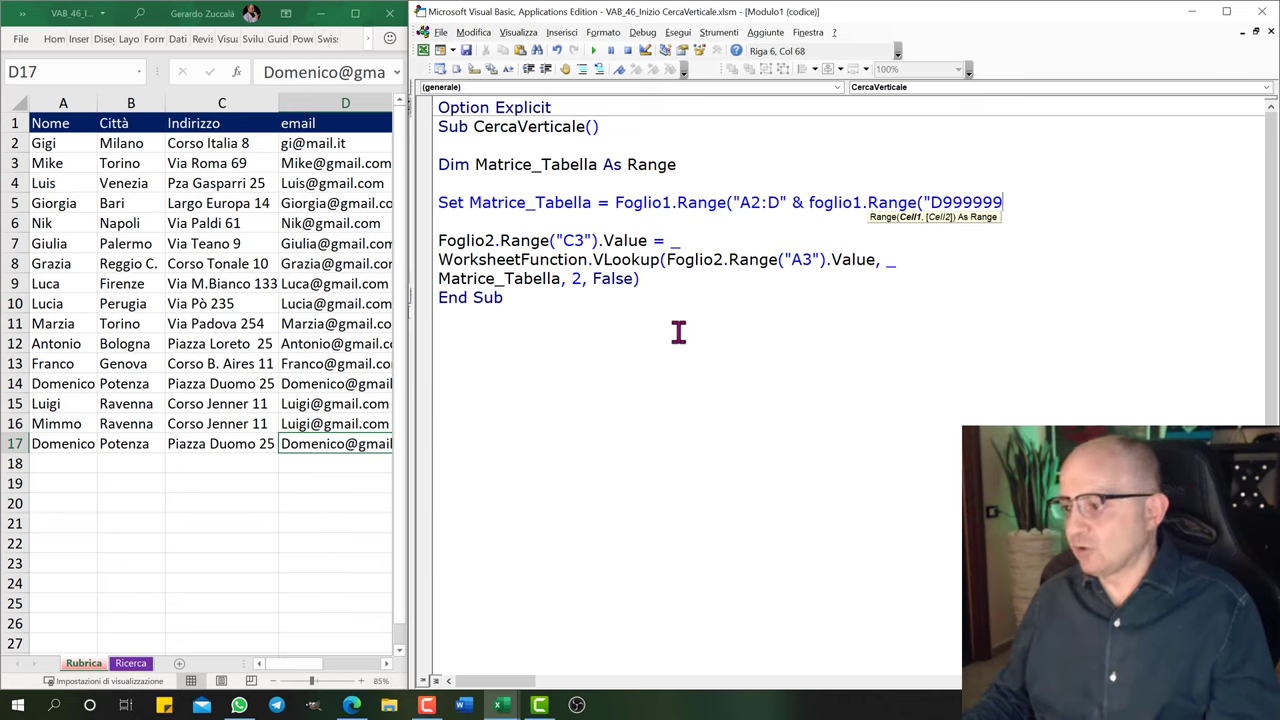
type("\")")
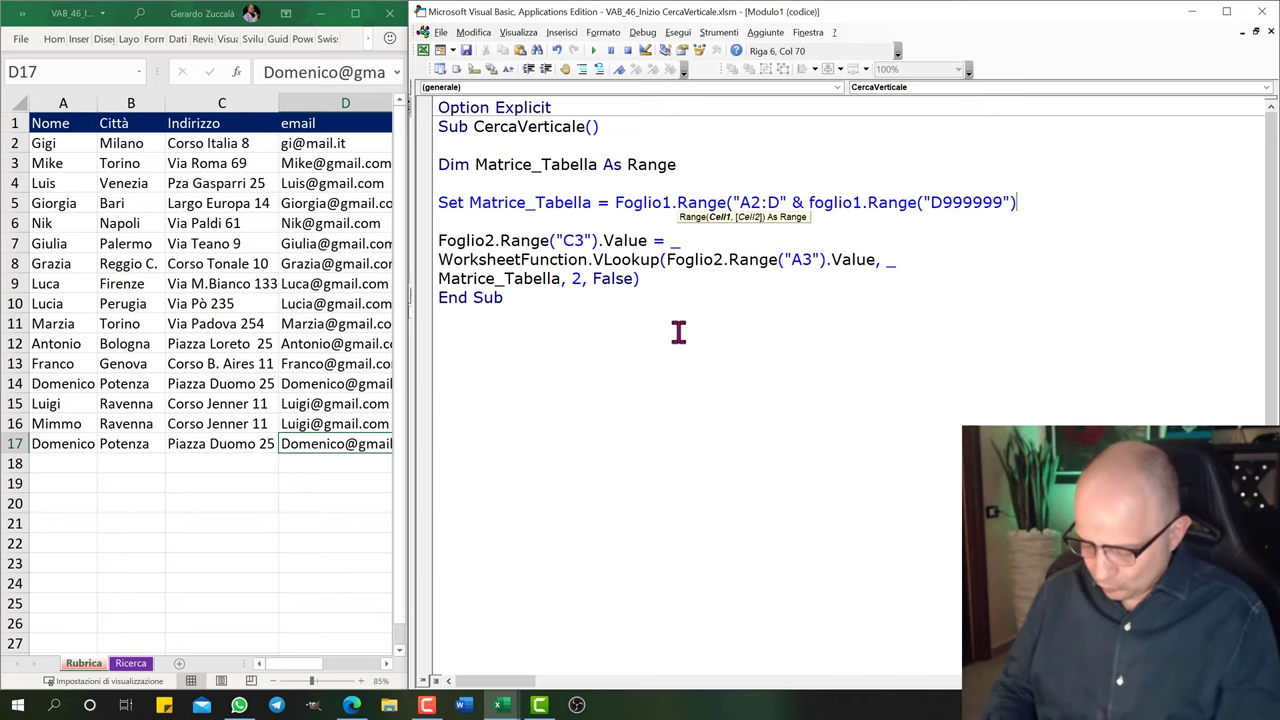
type(".end")
key("Tab")
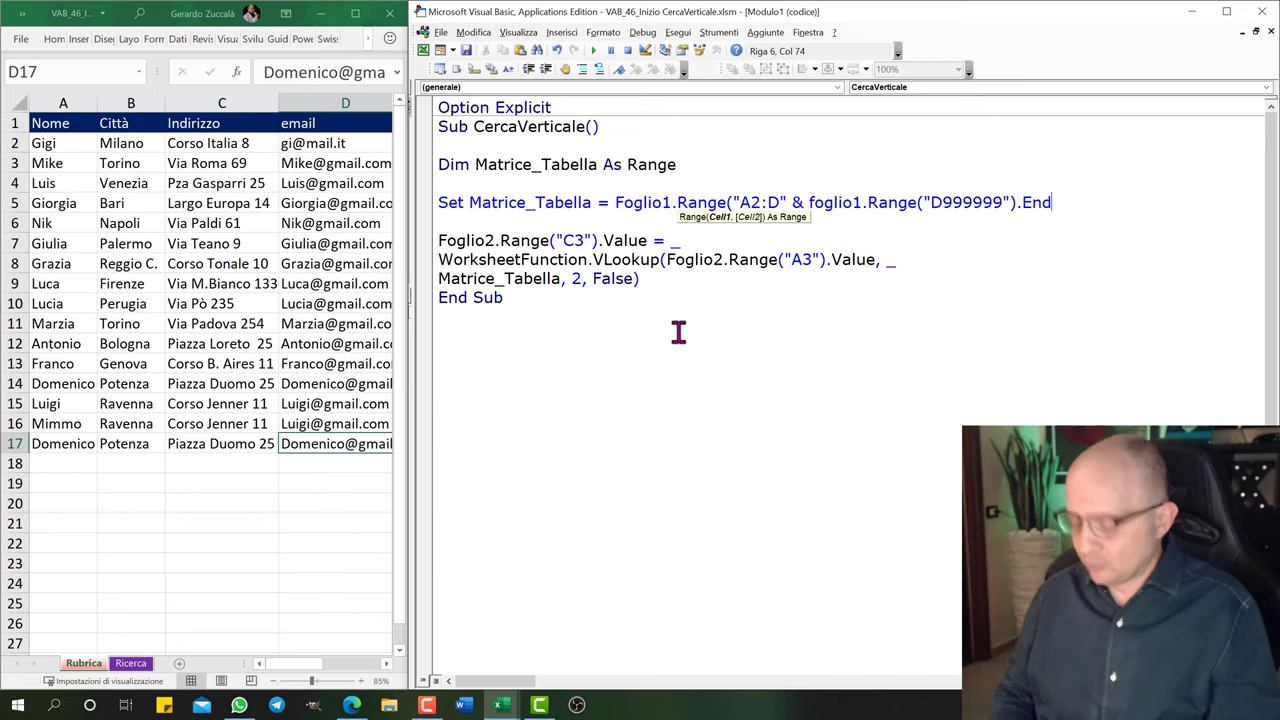
type("(")
type("xlu")
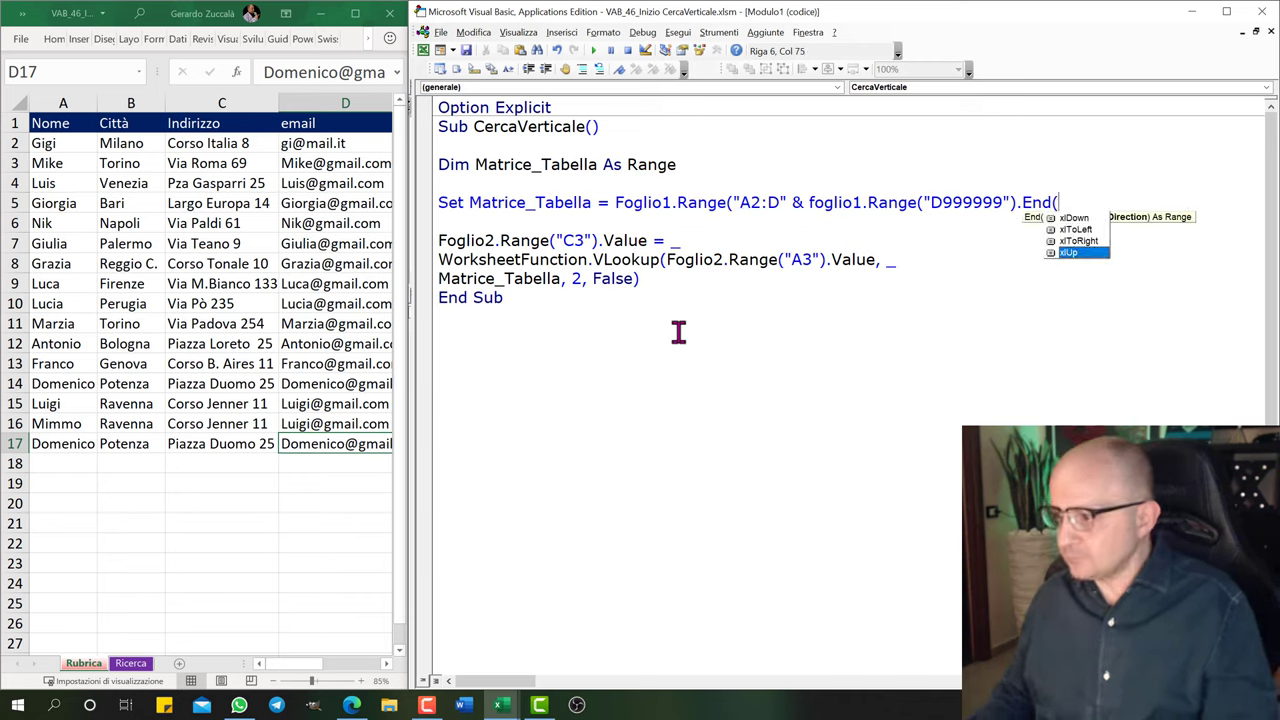
key("Tab")
type(")")
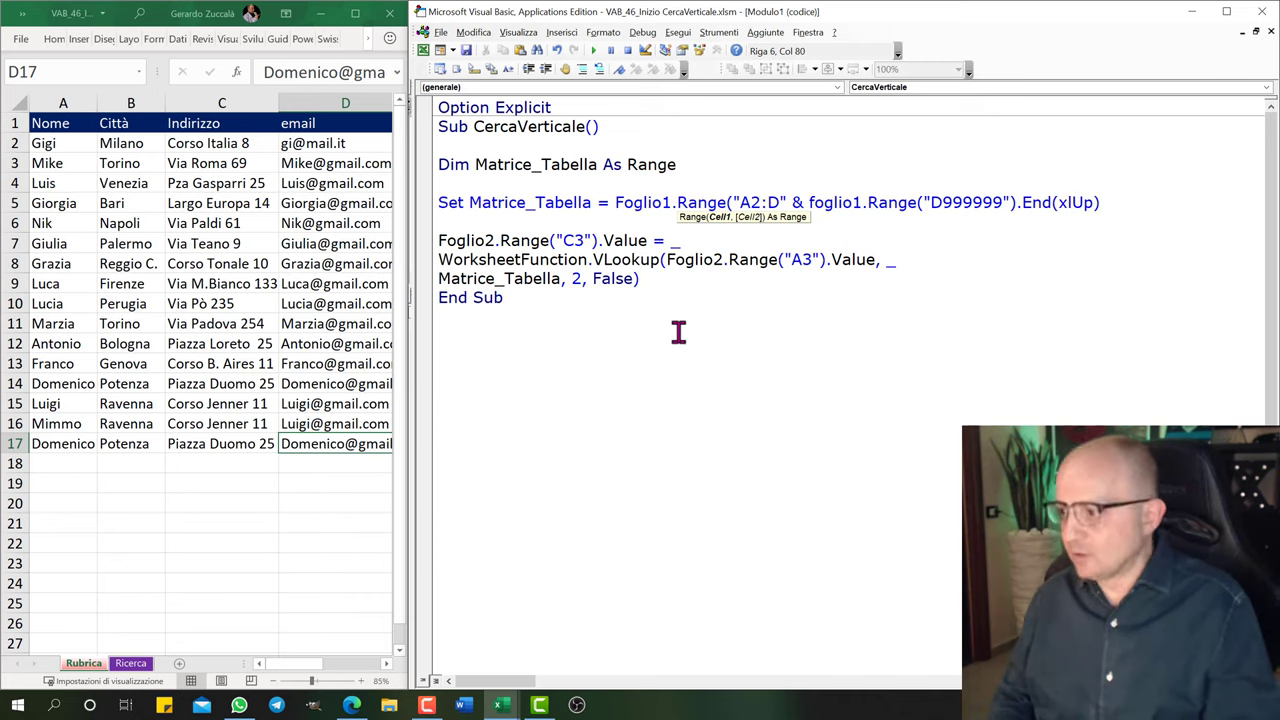
type(".")
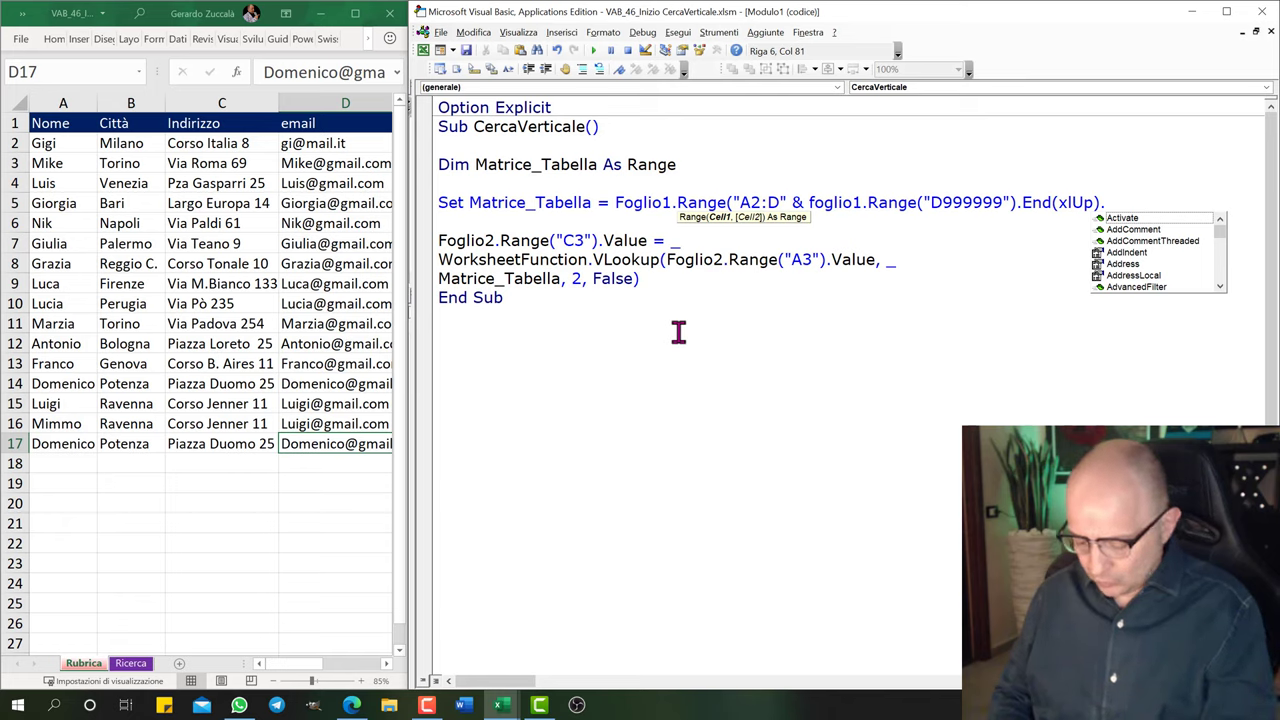
type("row")
key("Tab")
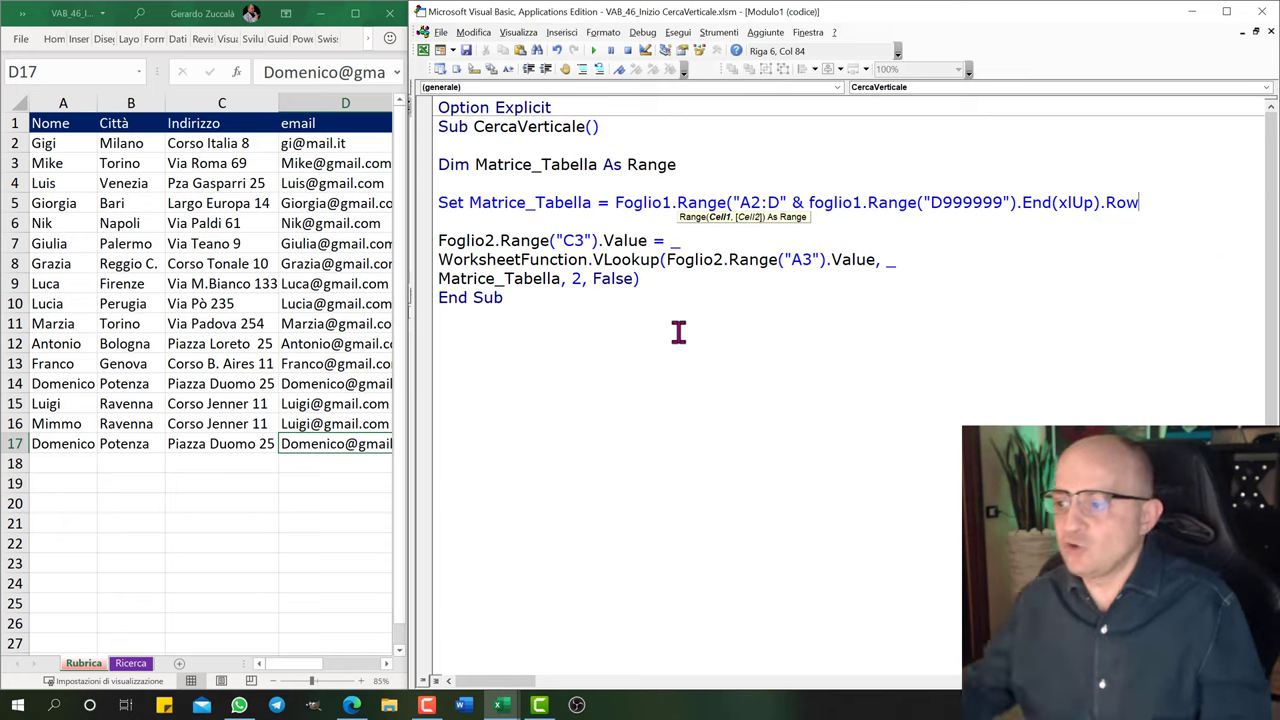
type(")")
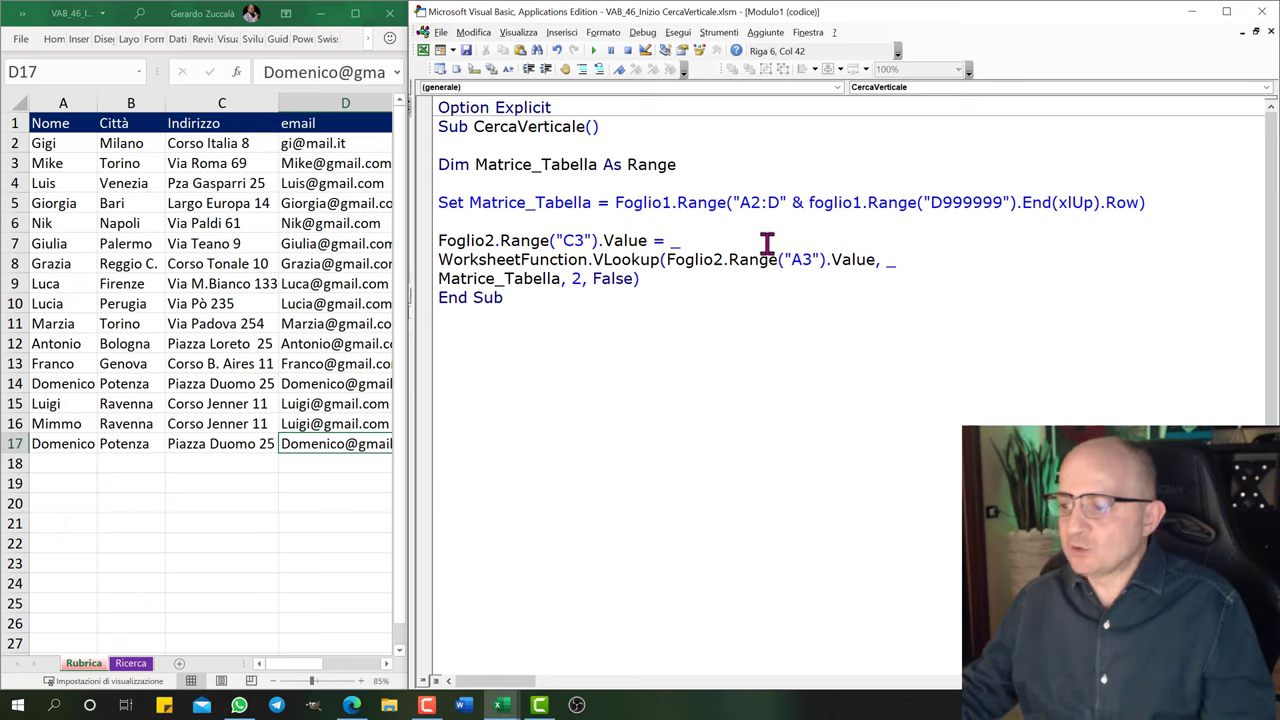
Add an empty line below the Set Matrice_Tabella statement.
left_click_drag(806, 202, 1147, 202)
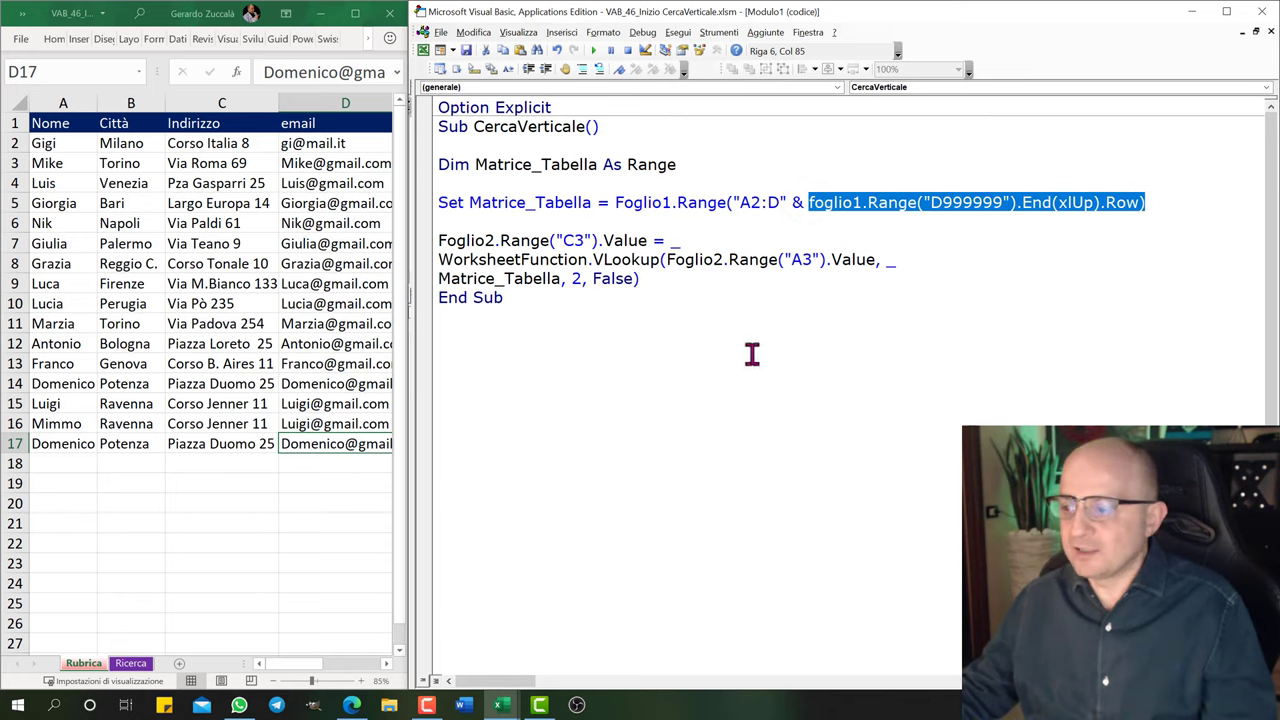
left_click(1157, 201)
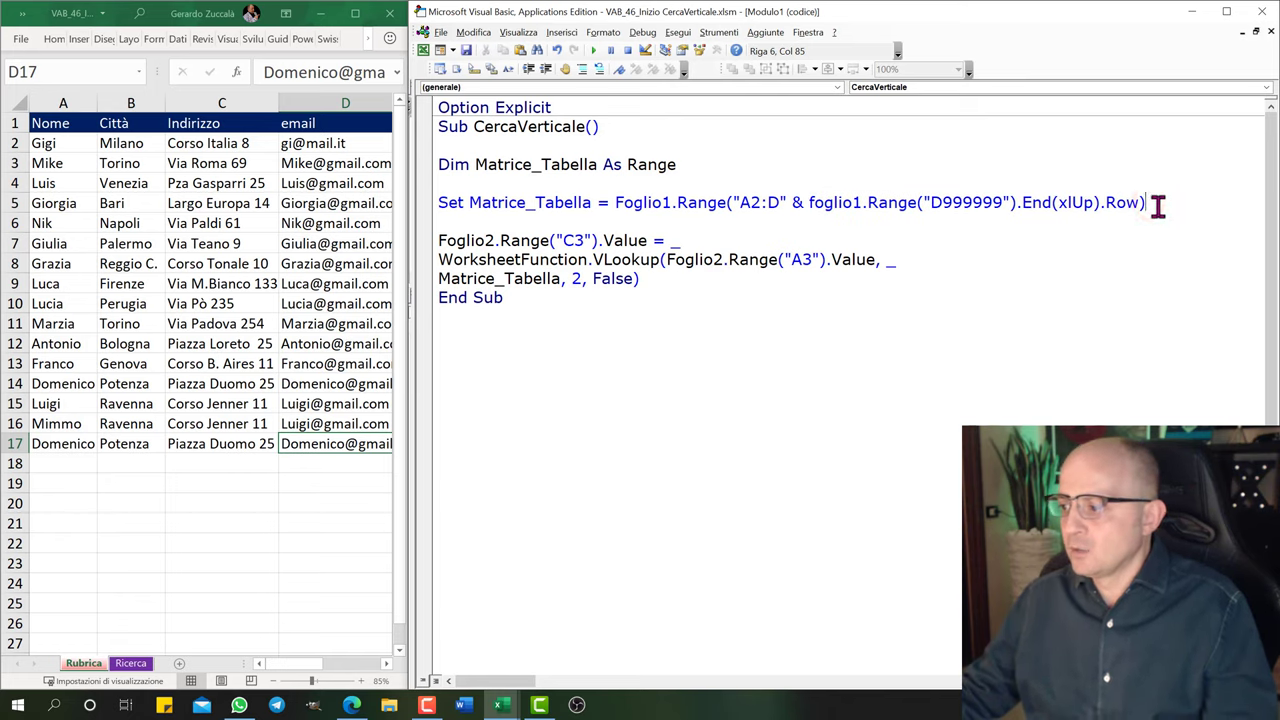
key("Return")
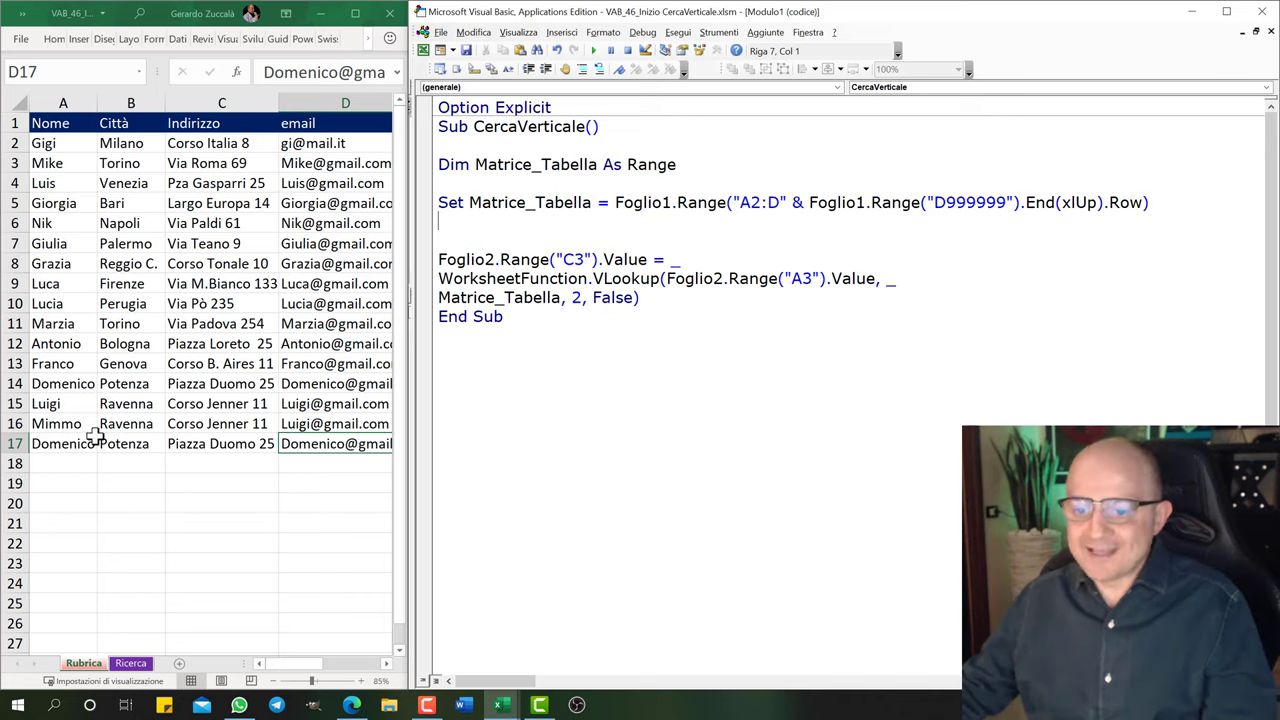
On the Ricerca sheet, change B3's range end to $D$100 and fill it down to B8.
left_click_drag(60, 450, 266, 460)
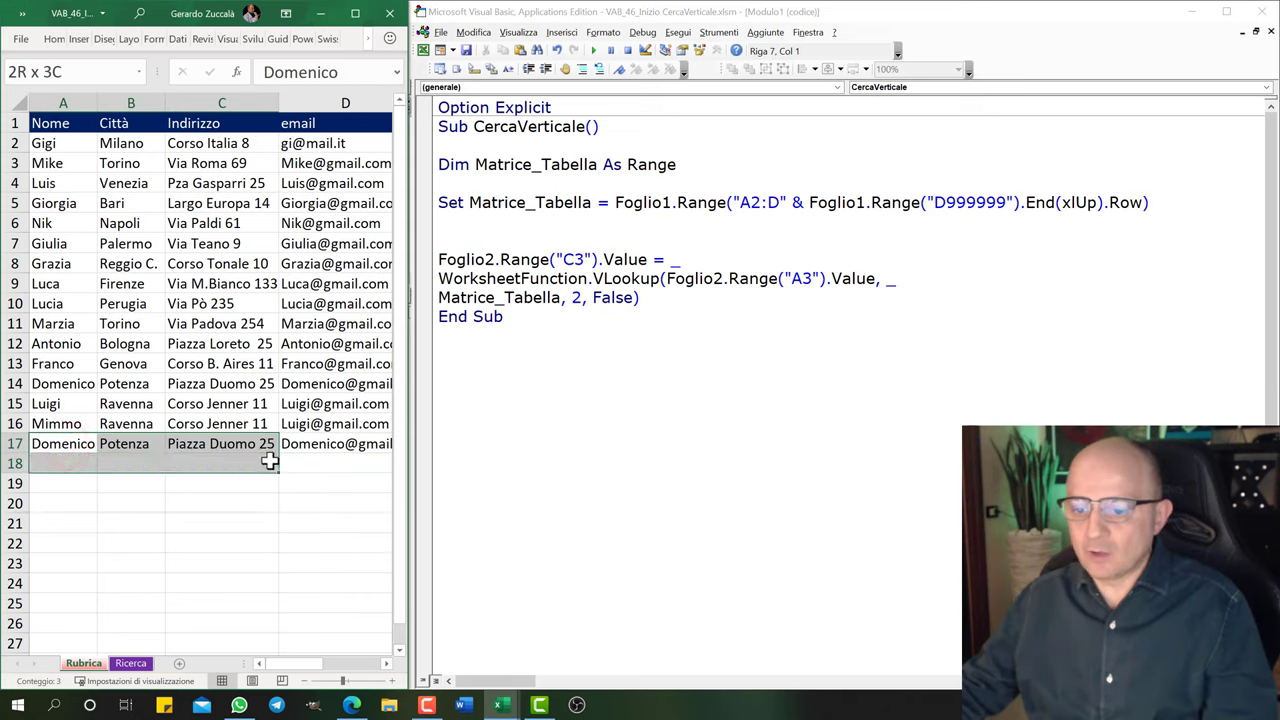
left_click(82, 463)
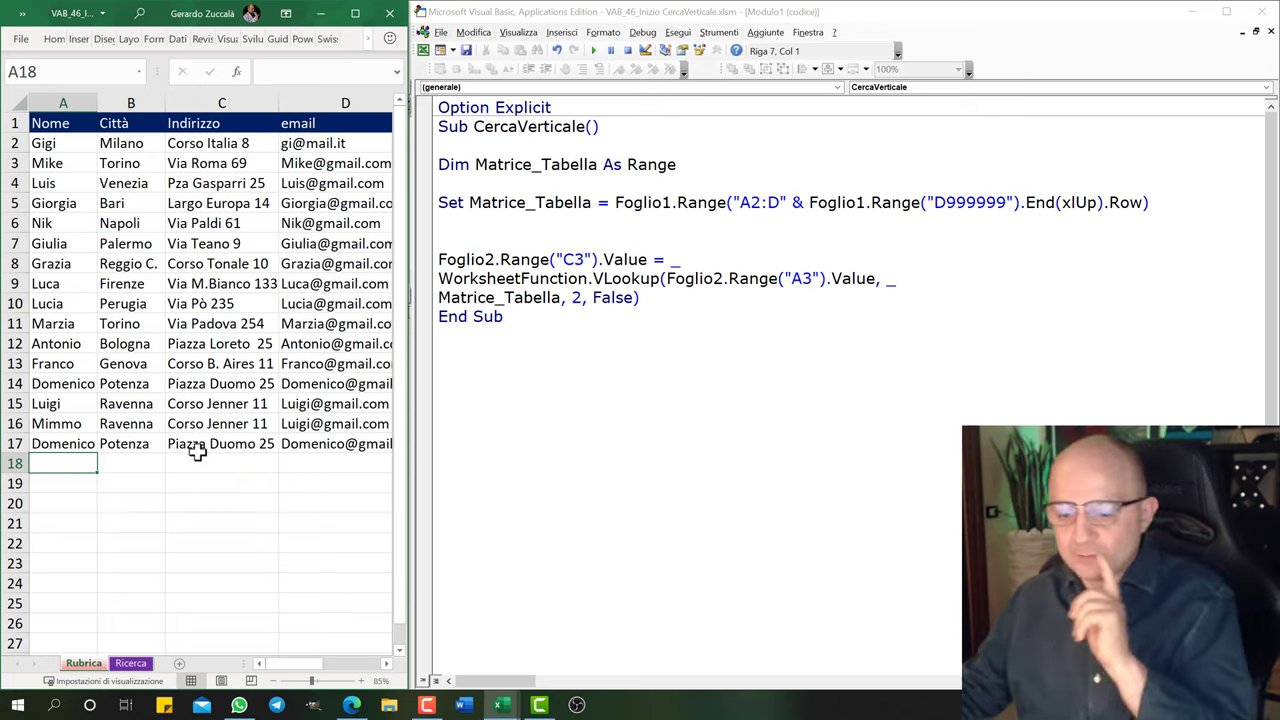
left_click(132, 668)
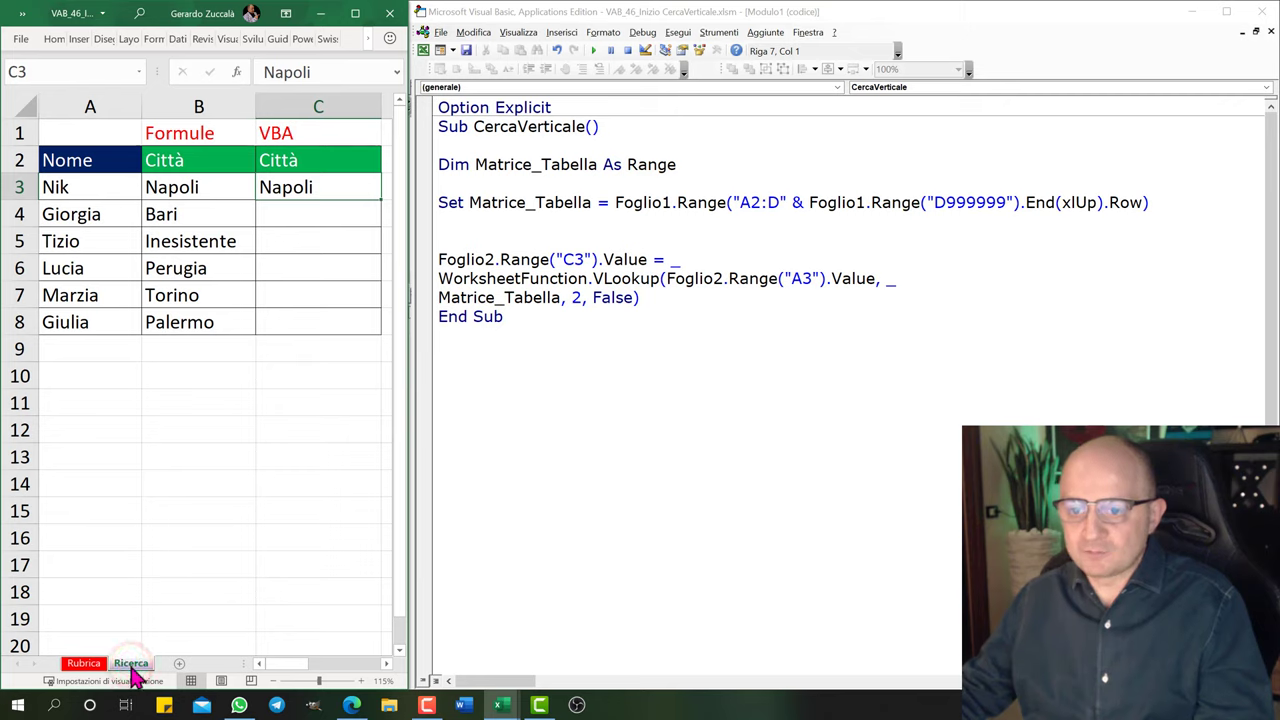
double_click(197, 190)
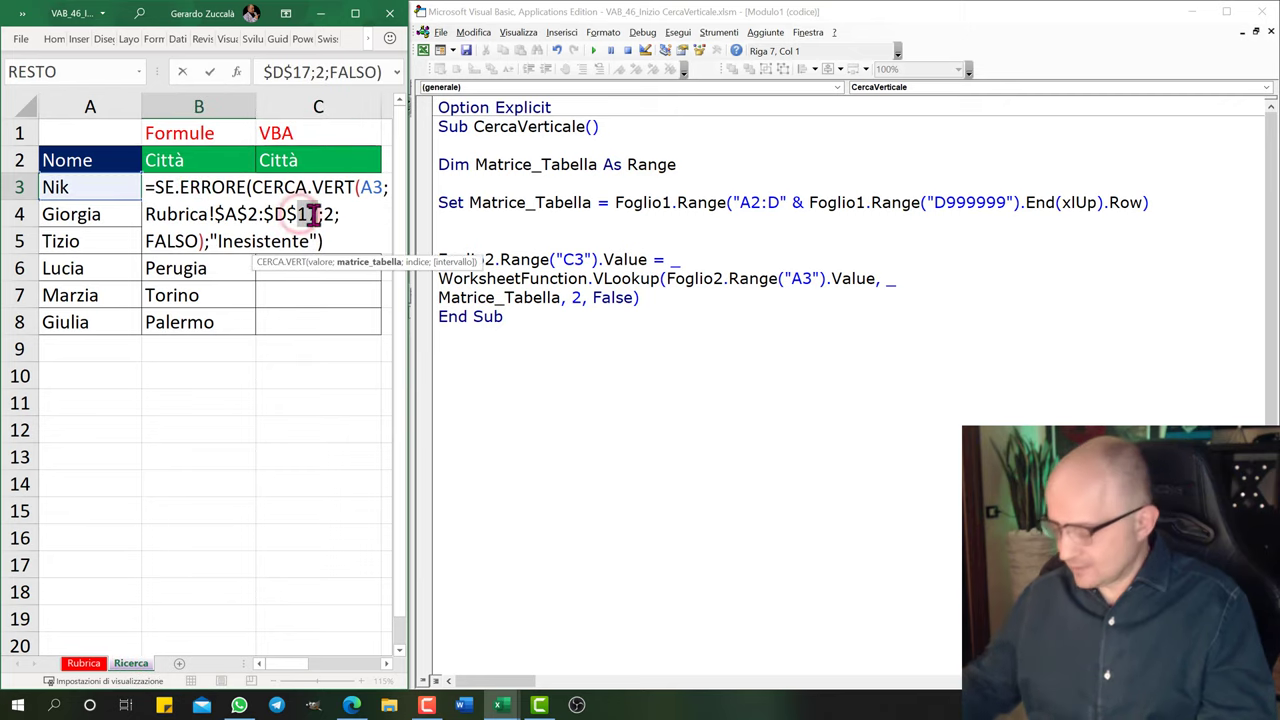
key("BackSpace")
type("00")
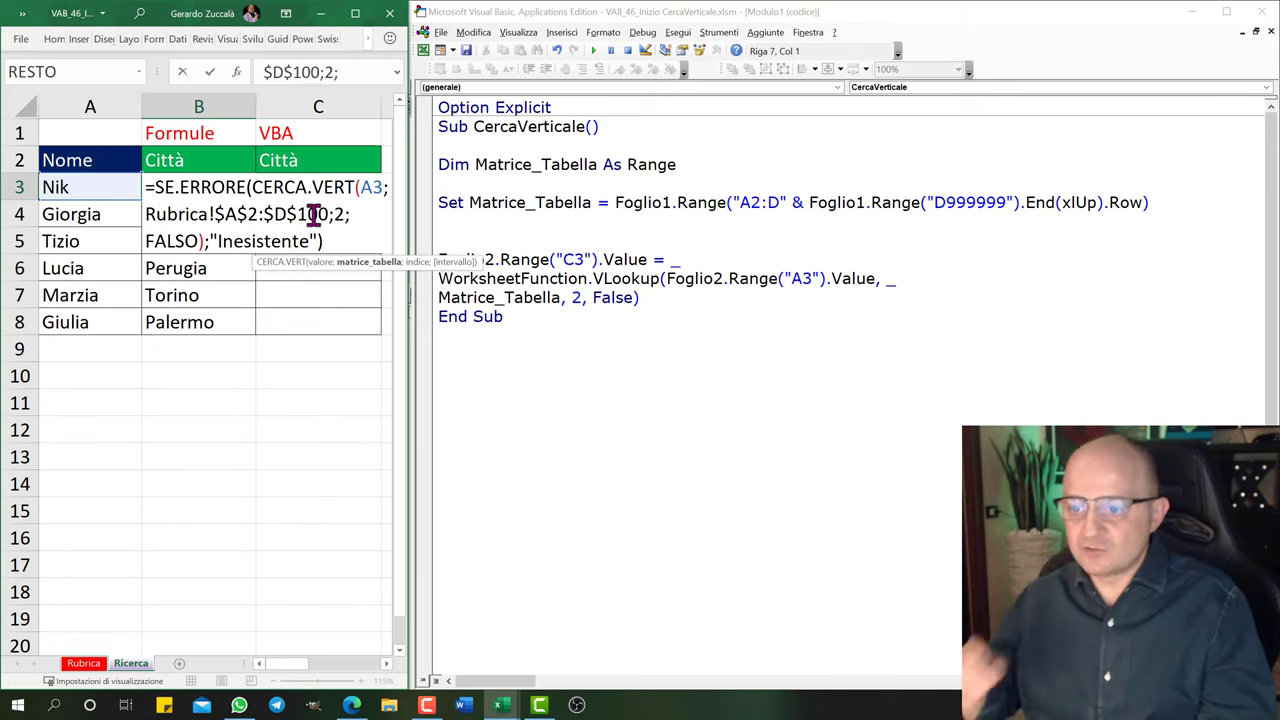
key("ctrl+Return")
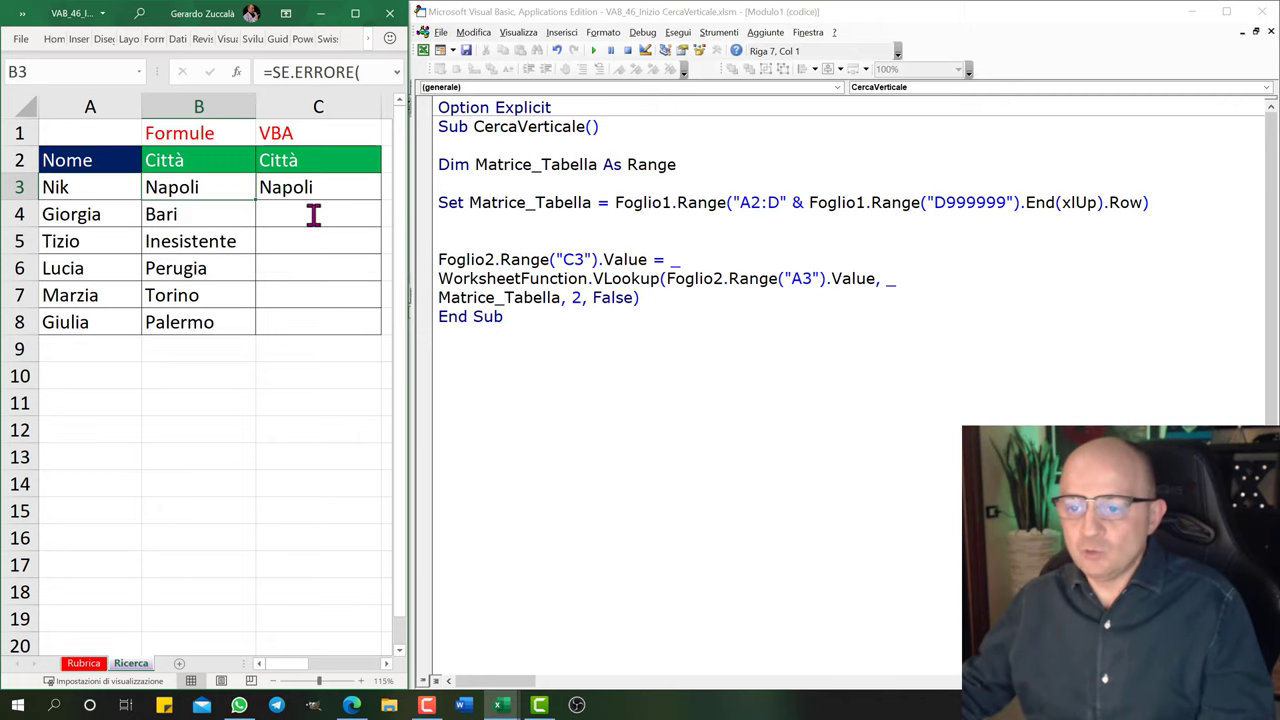
left_click_drag(258, 203, 260, 330)
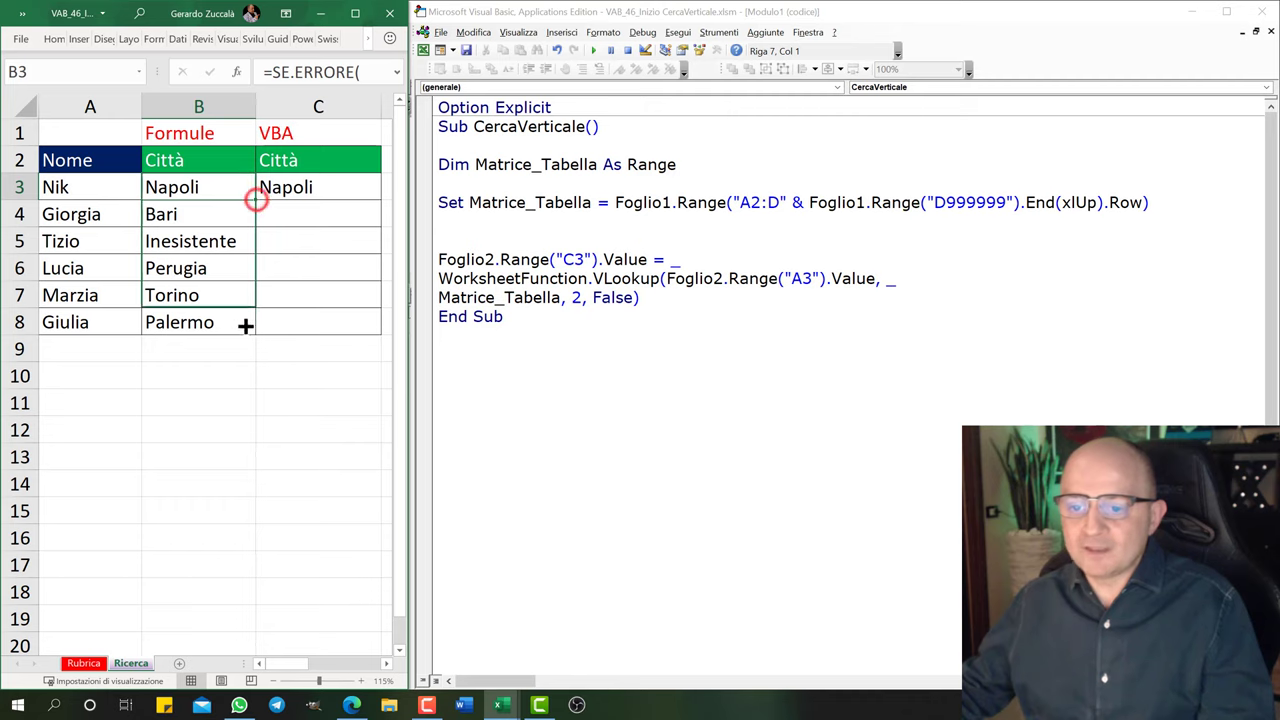
Clear the Napoli result from cell C3.
left_click(84, 665)
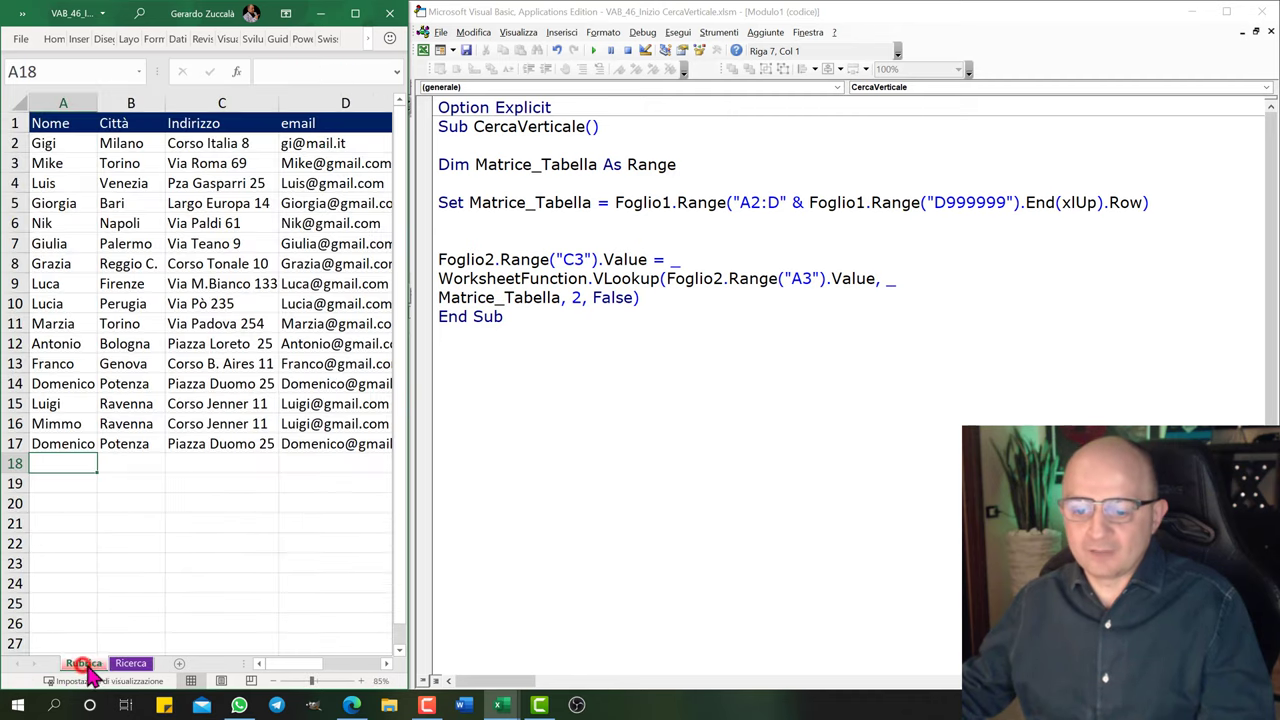
left_click(130, 663)
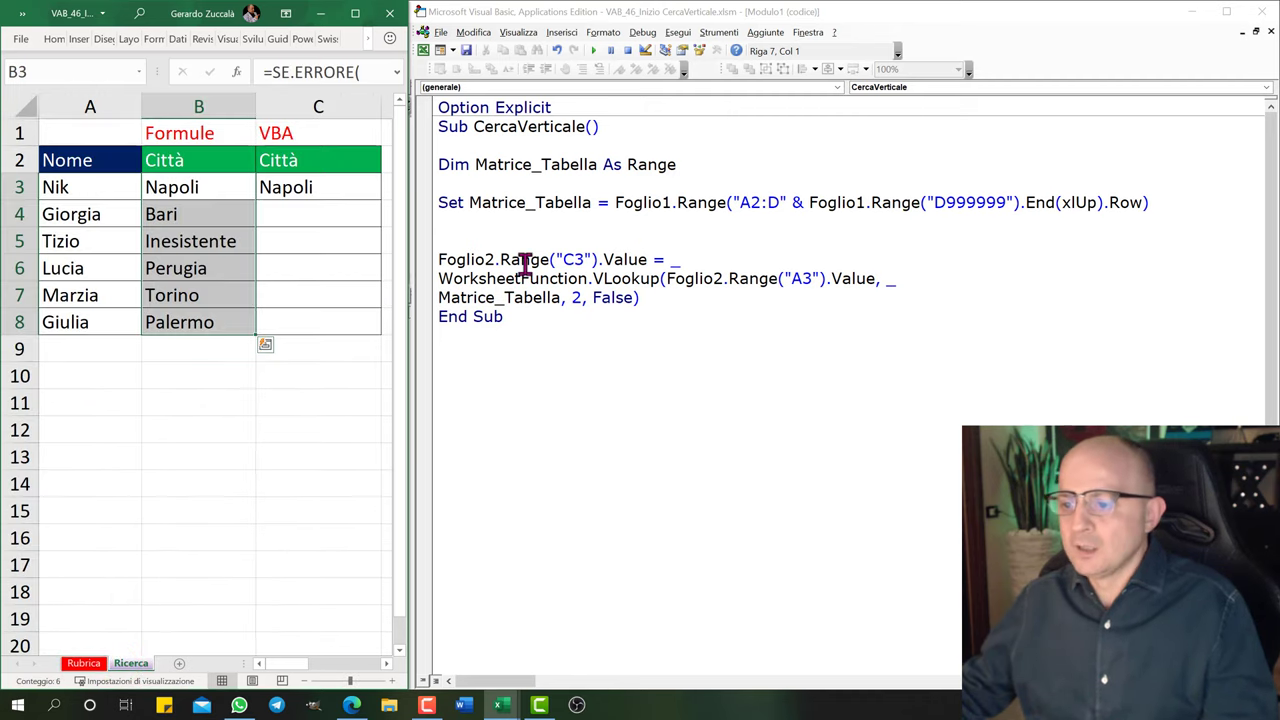
left_click(295, 212)
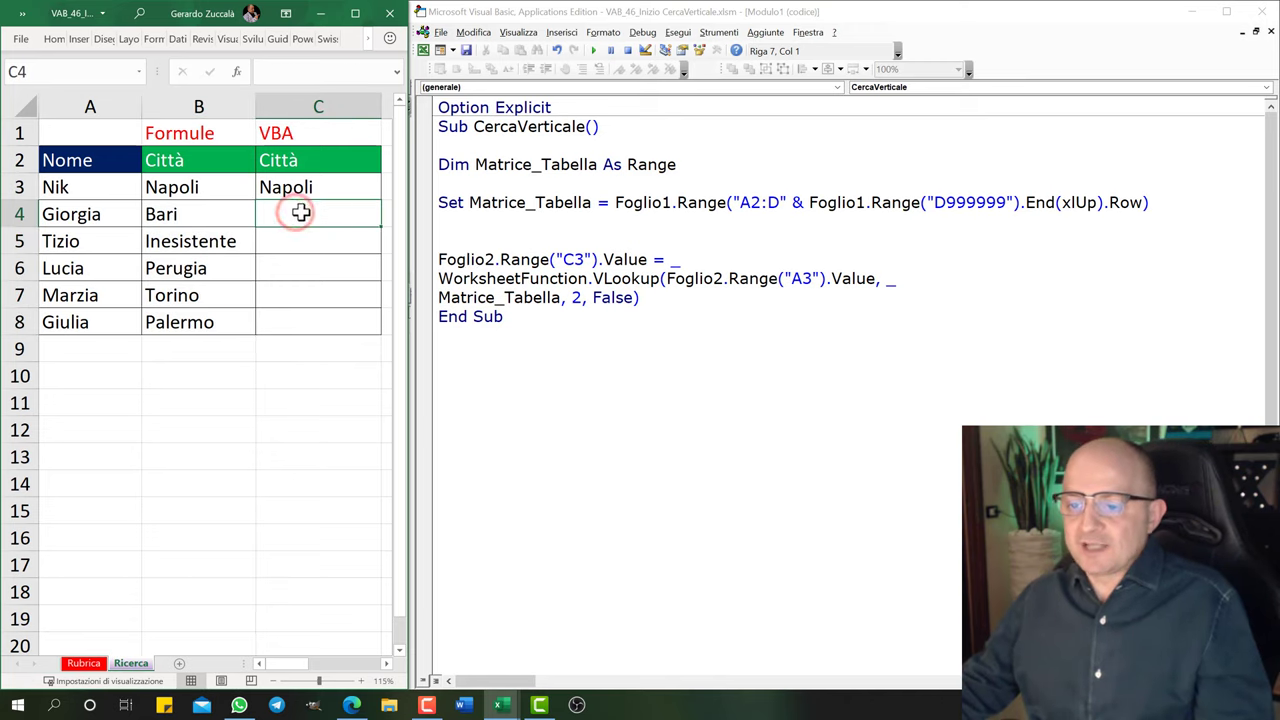
left_click(291, 188)
key("Delete")
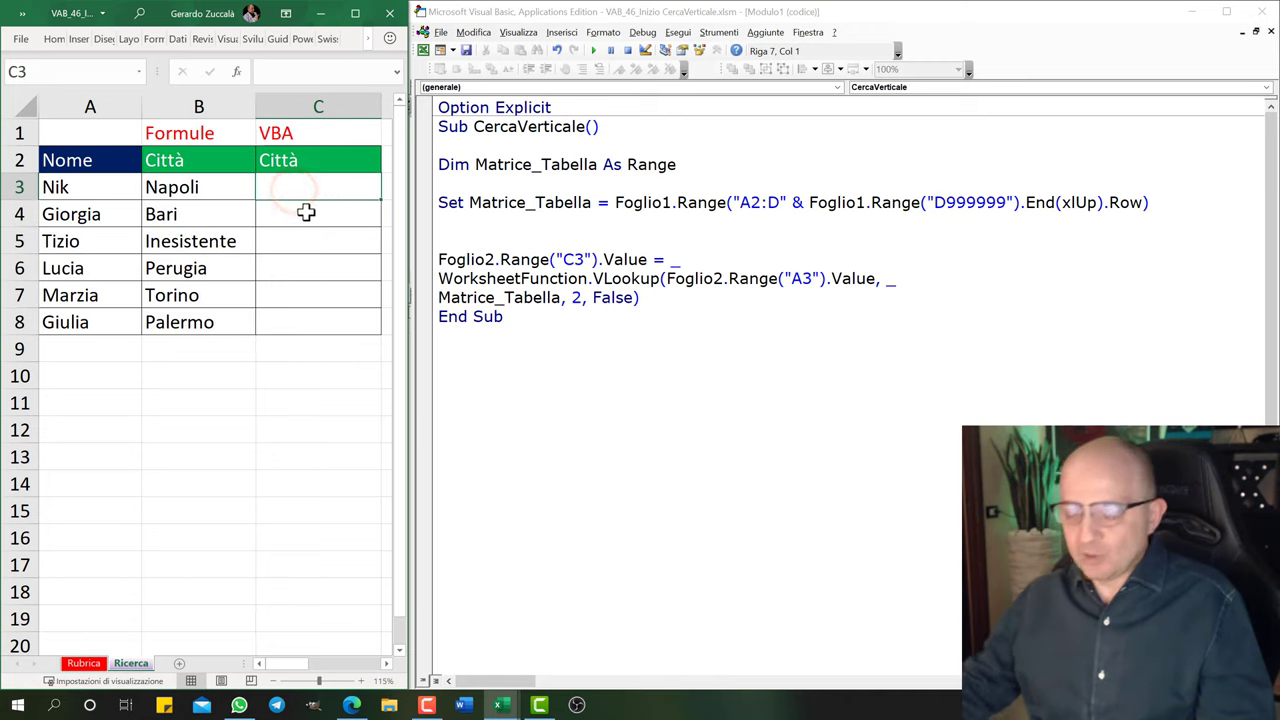
left_click(329, 291)
left_click(329, 346)
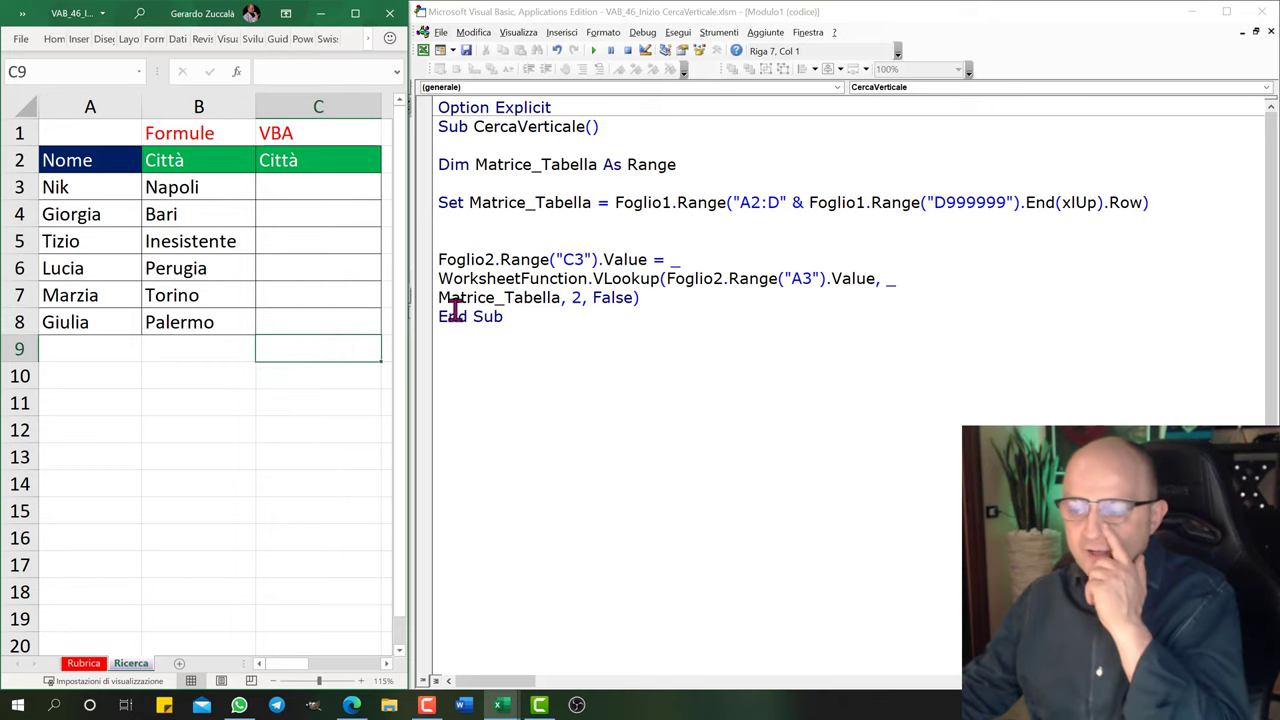
double_click(574, 259)
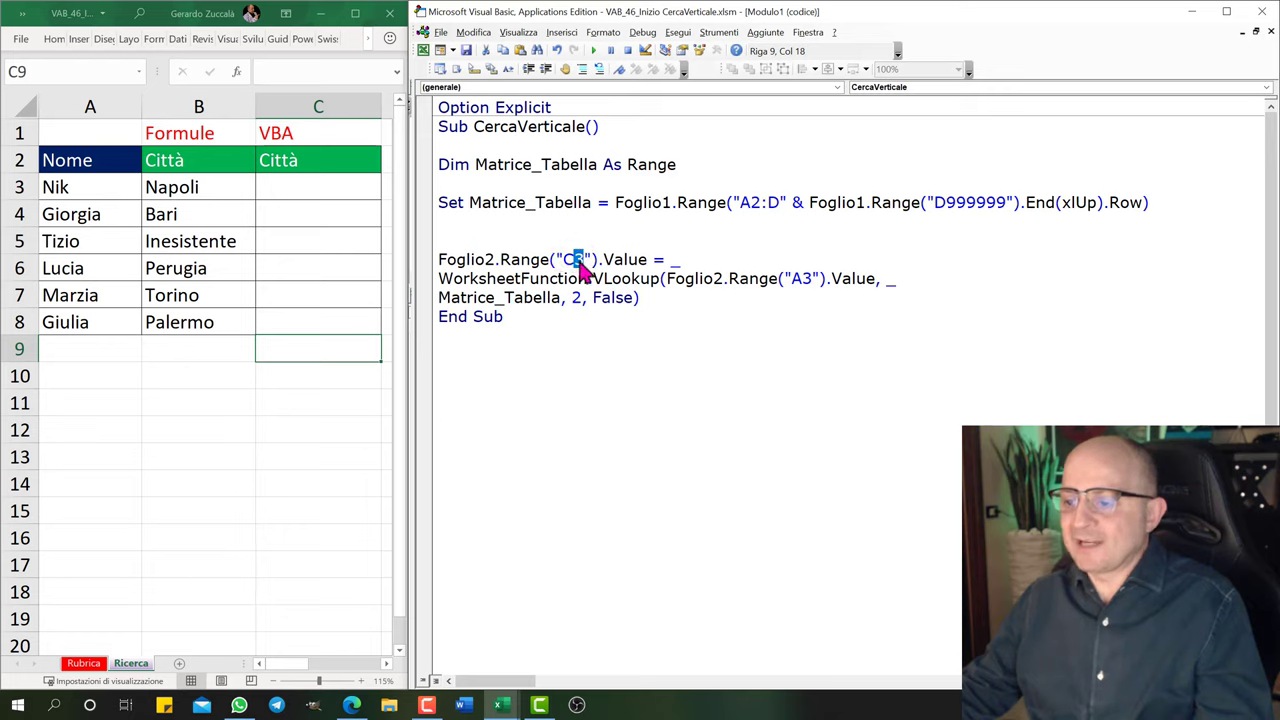
left_click_drag(578, 260, 582, 259)
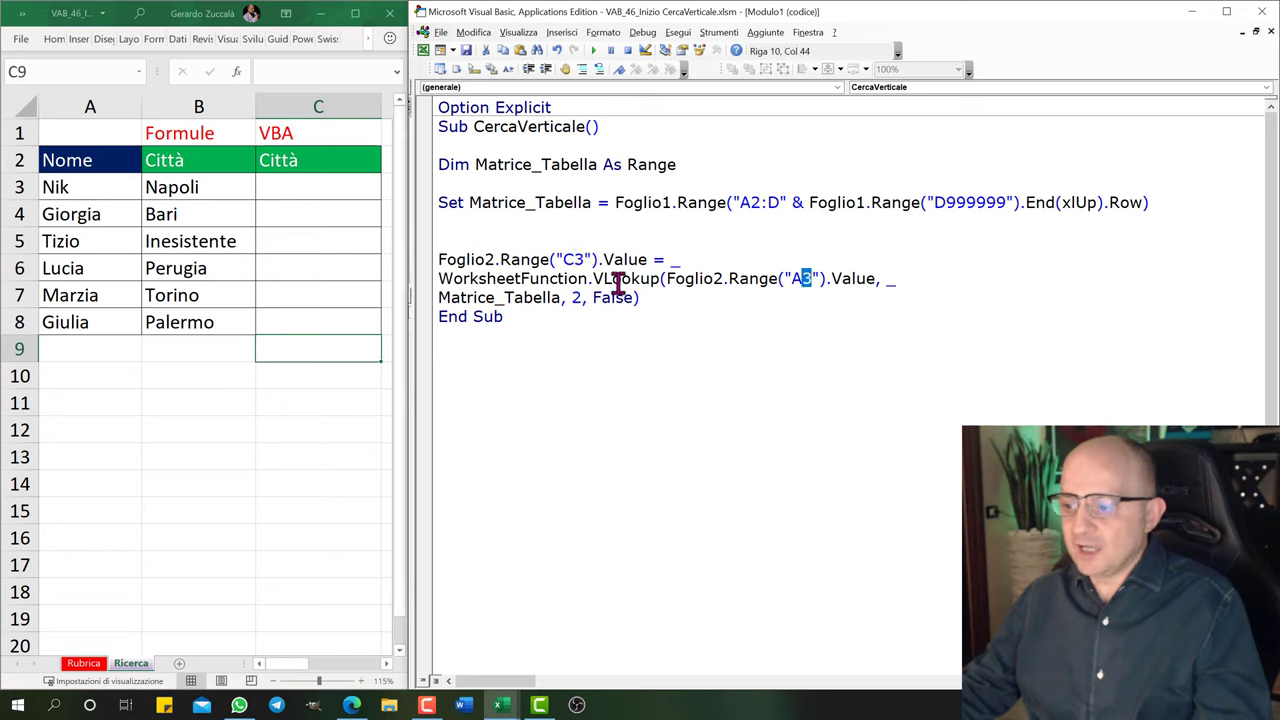
left_click(91, 187)
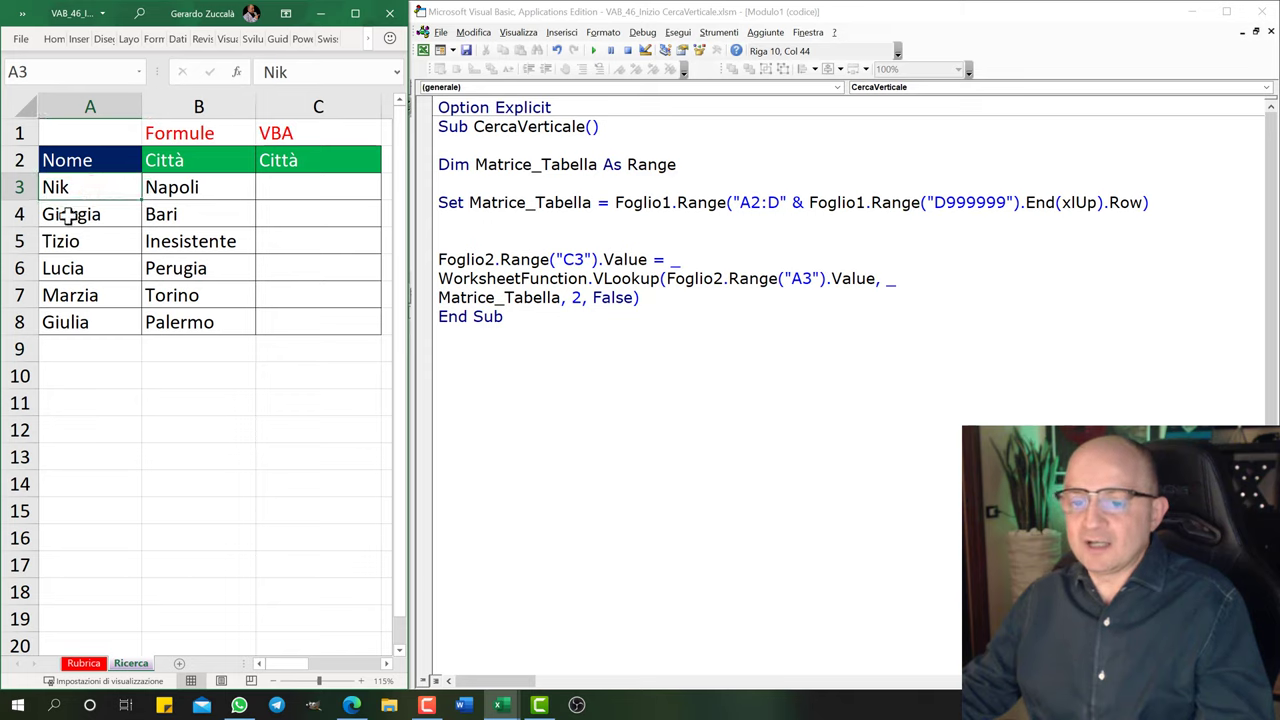
left_click(67, 214)
left_click(62, 241)
left_click(72, 264)
left_click(72, 290)
left_click(80, 322)
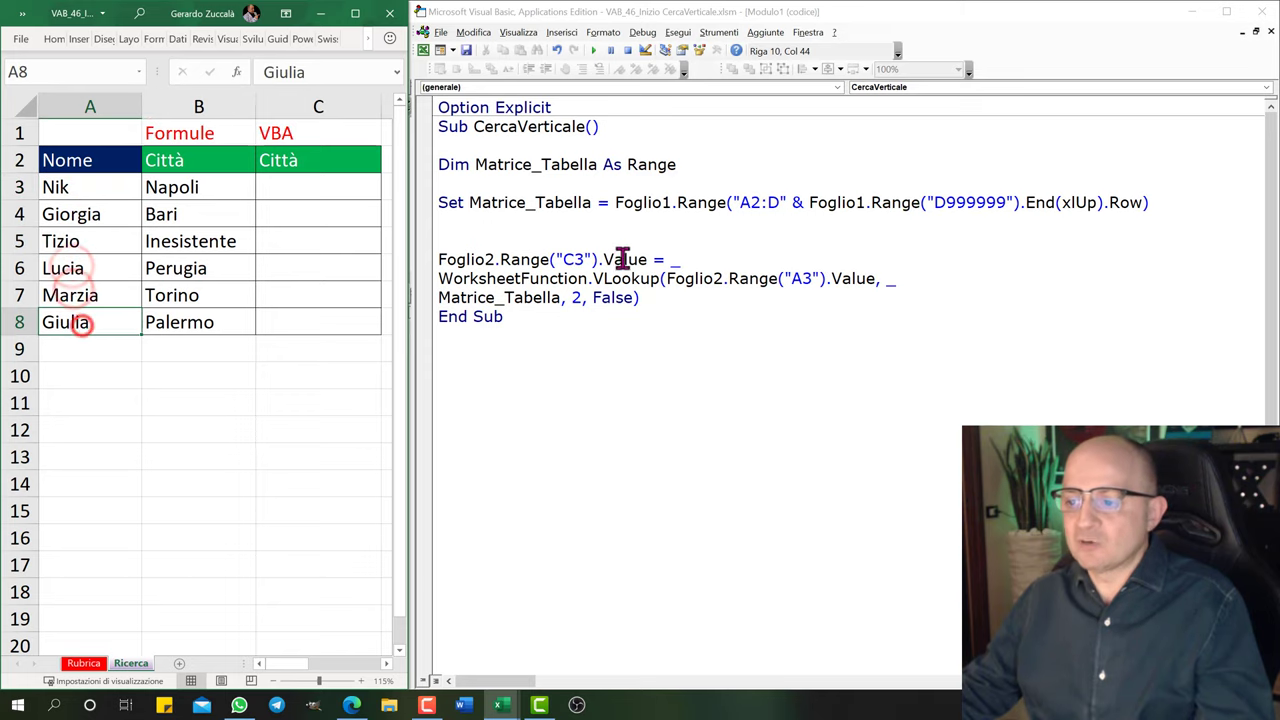
left_click(577, 259)
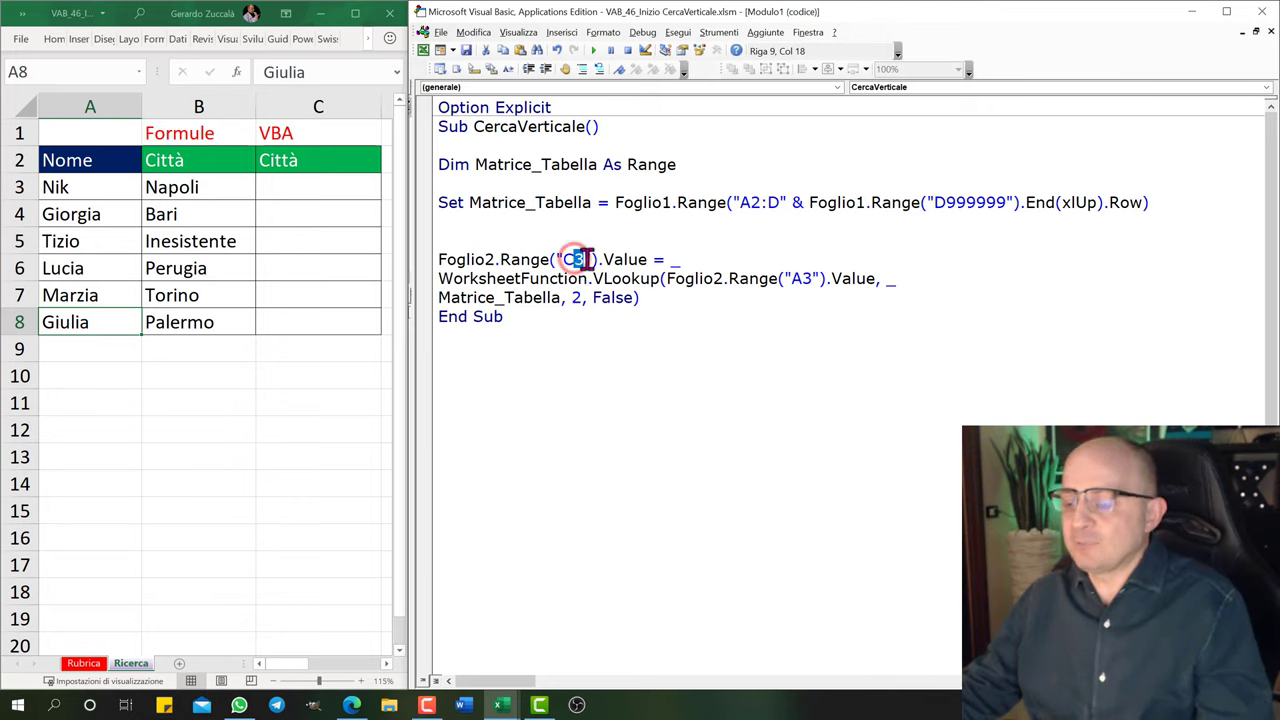
Add a bare For line above the C3 lookup, dismiss the compile error, and indent both lines.
left_click(452, 238)
type("Fo")
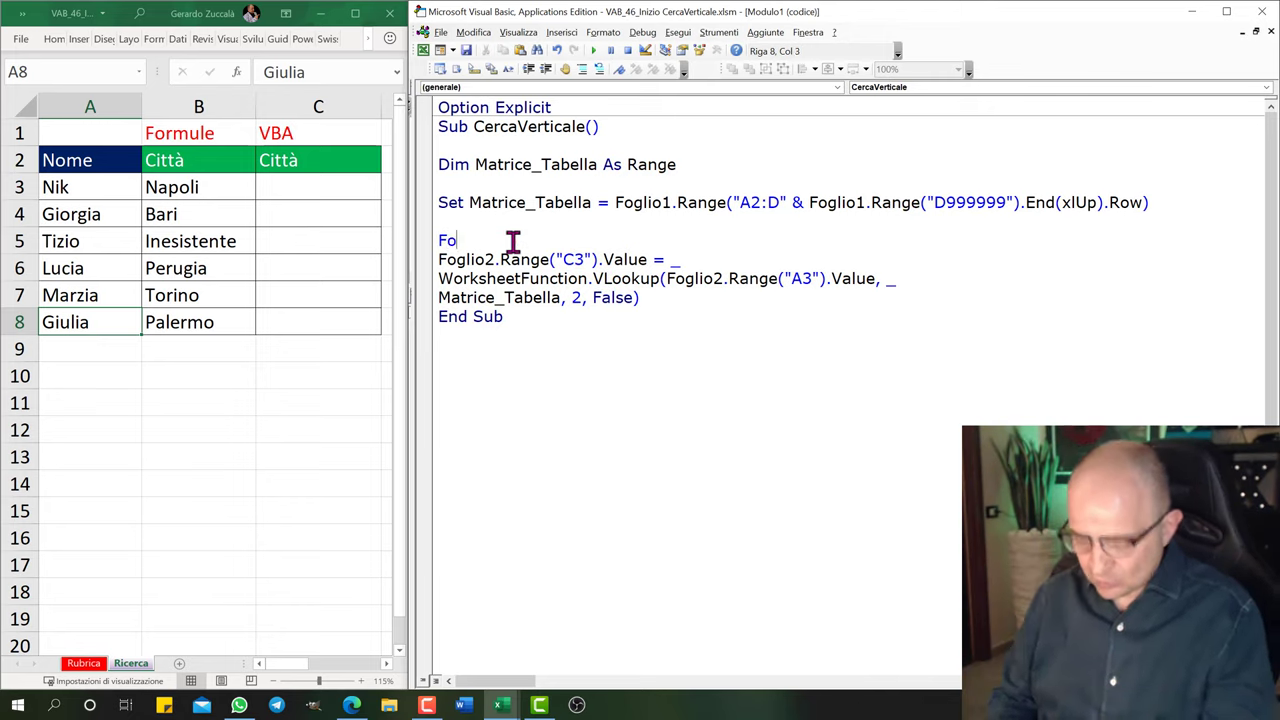
type("r")
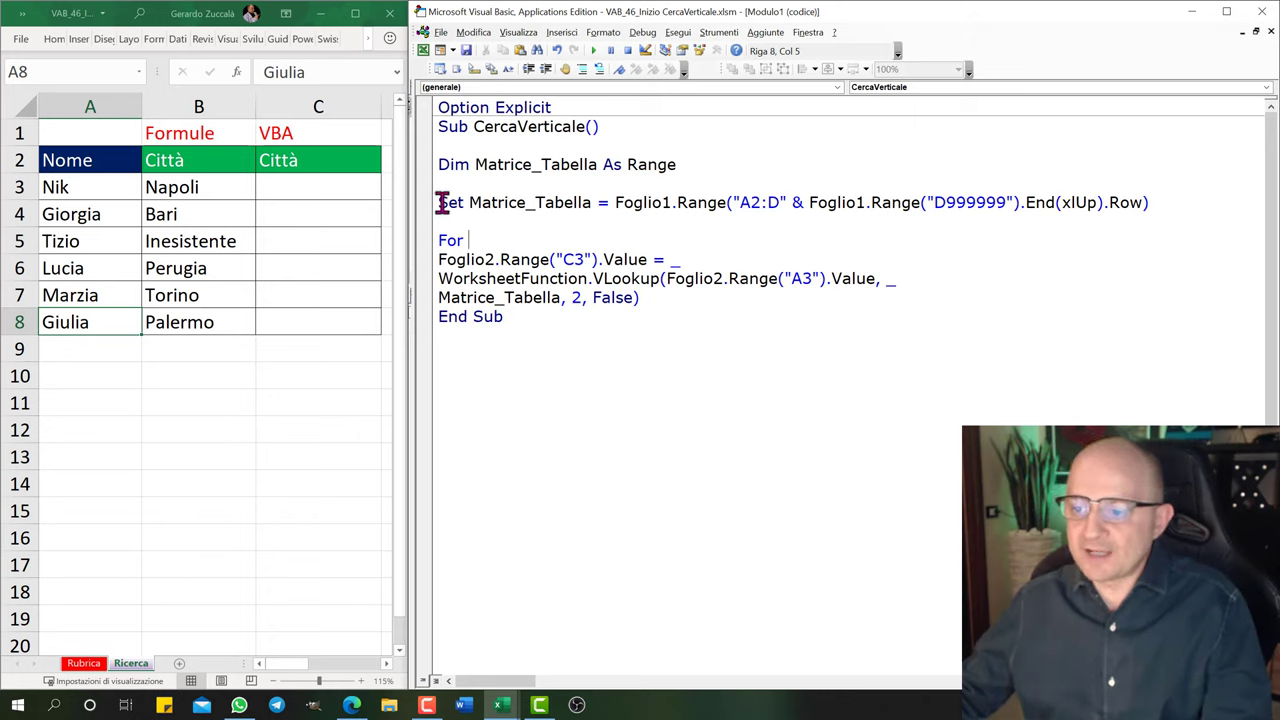
left_click(478, 278)
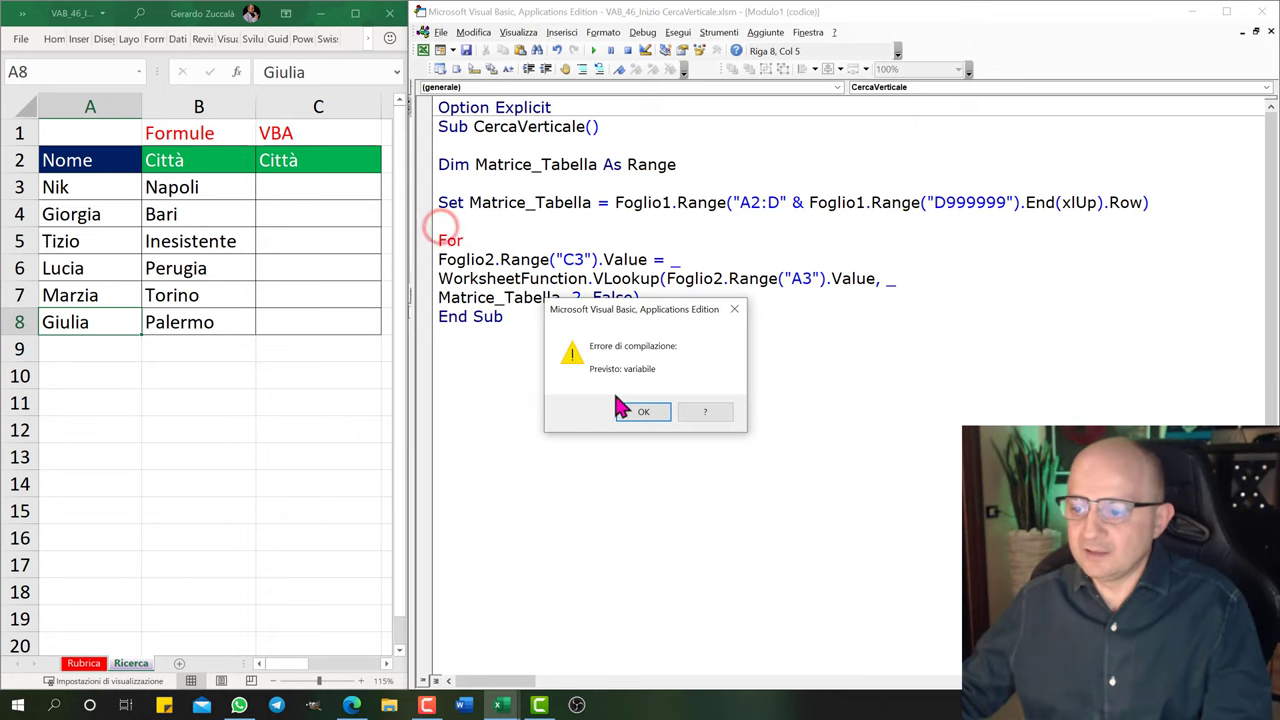
left_click(635, 409)
mouse_move(435, 240)
left_mouse_down()
mouse_move(452, 300)
mouse_move(486, 298)
left_mouse_up()
key("Tab")
key("Tab")
key("Tab")
left_click(515, 242)
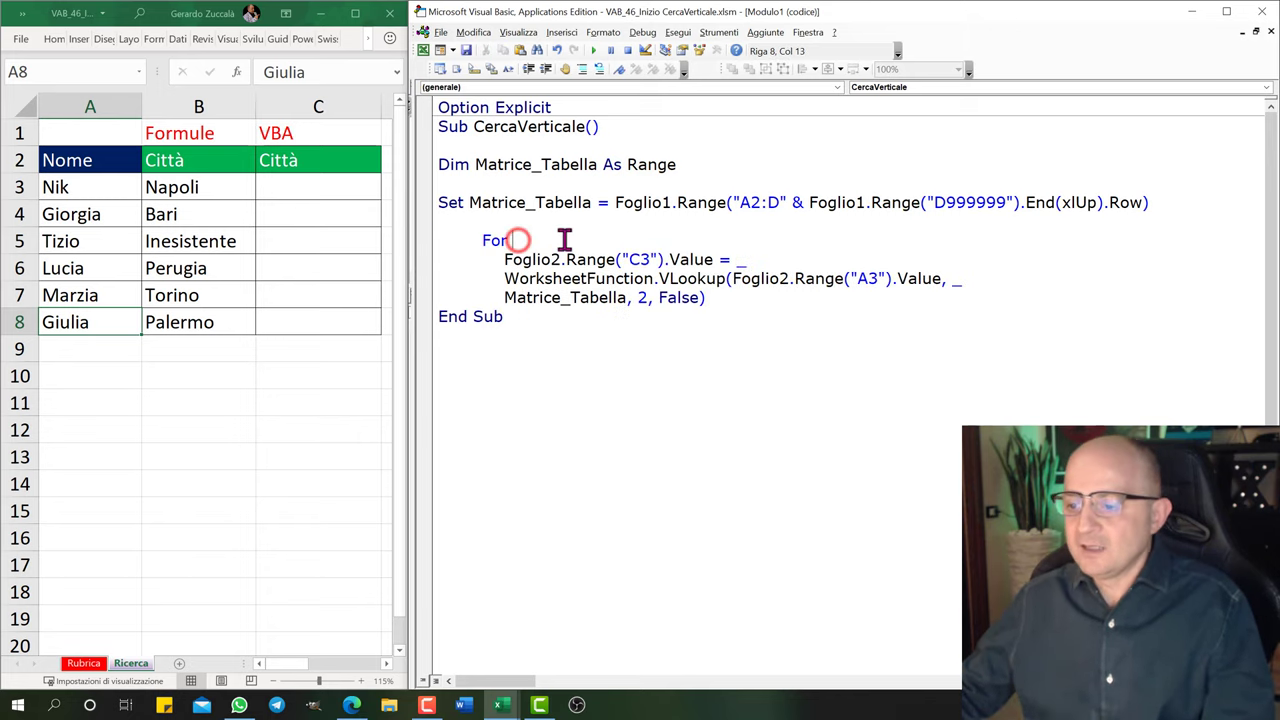
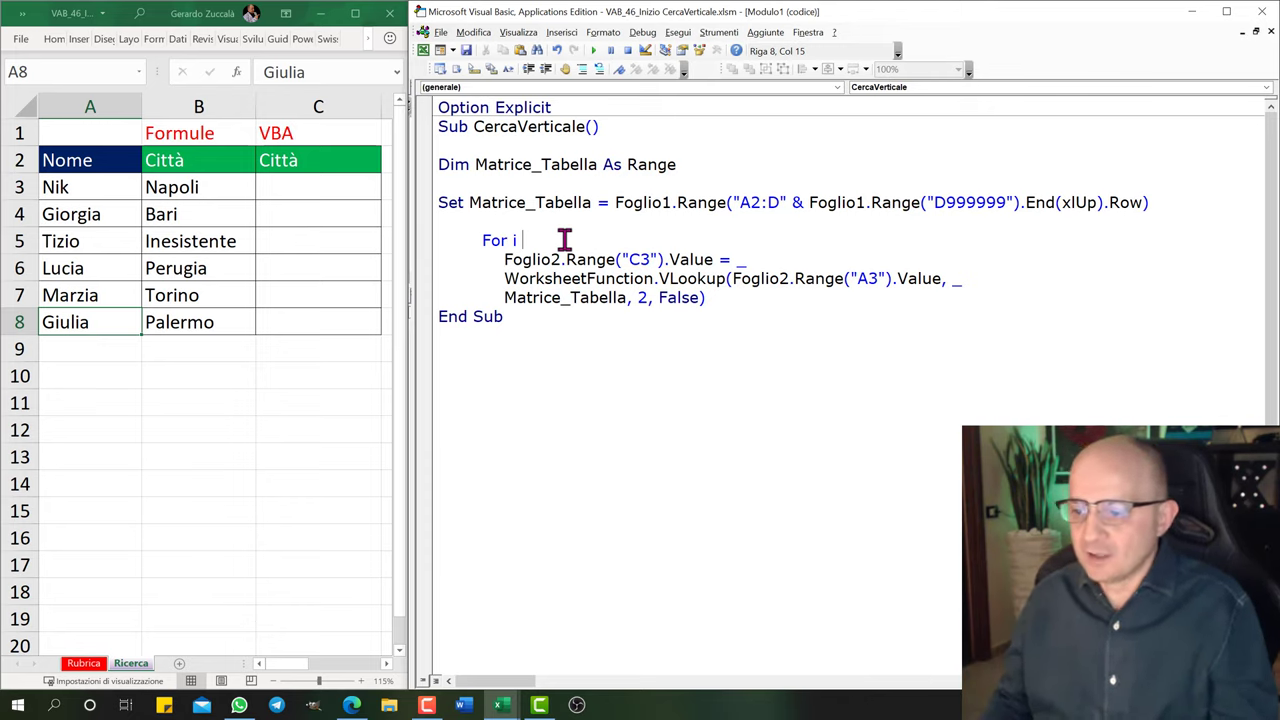
Complete the loop header as For i = 3 To 8 and close it with Next i after the VLookup line.
type("= ")
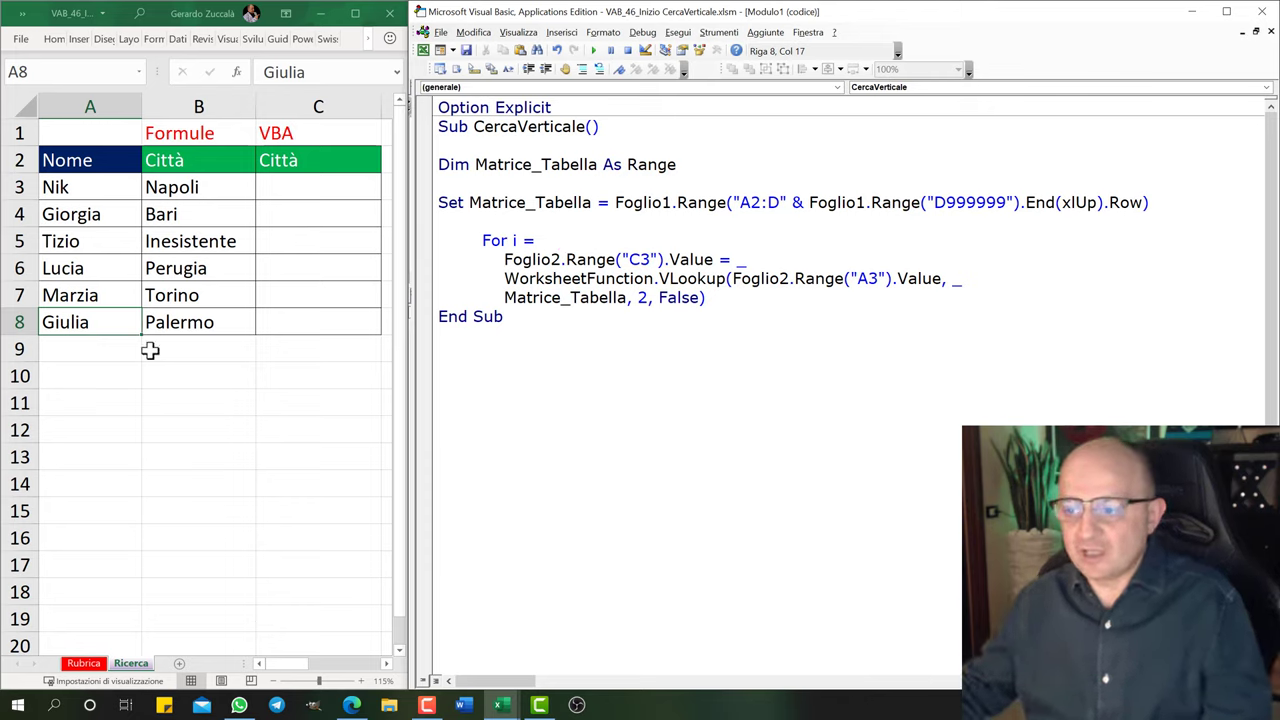
type("3 to ")
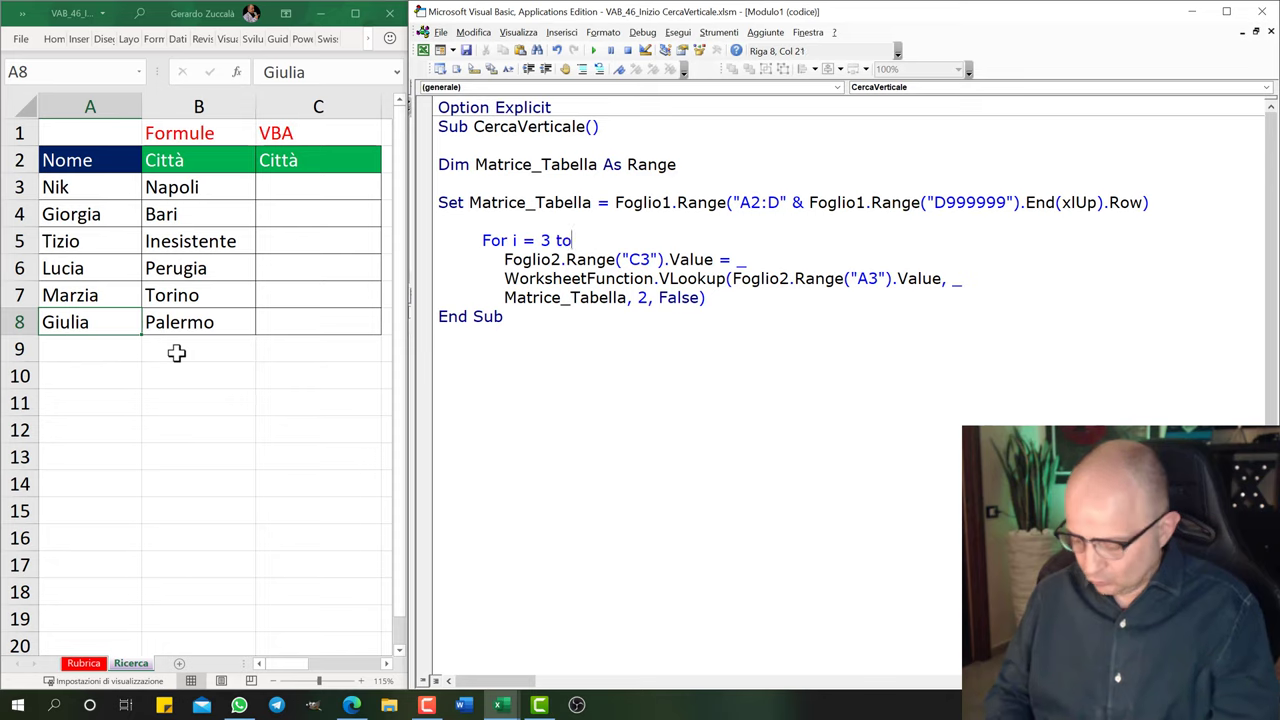
type("8")
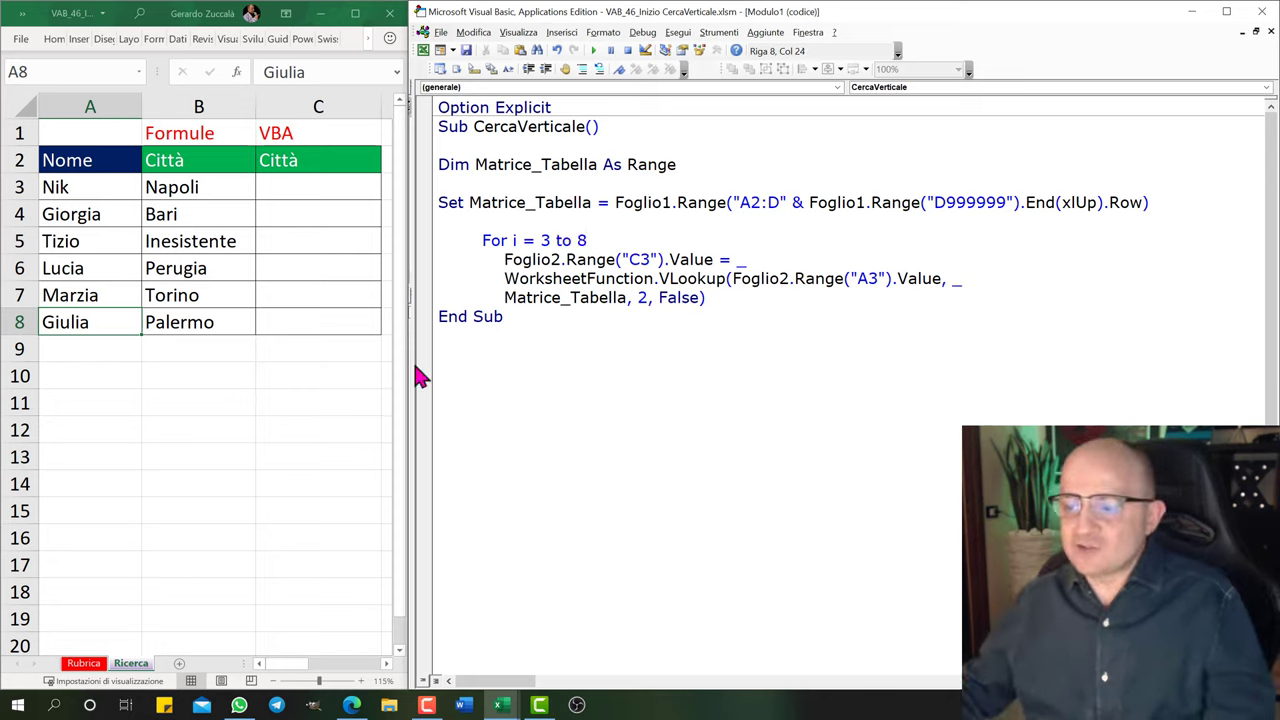
left_click(598, 240)
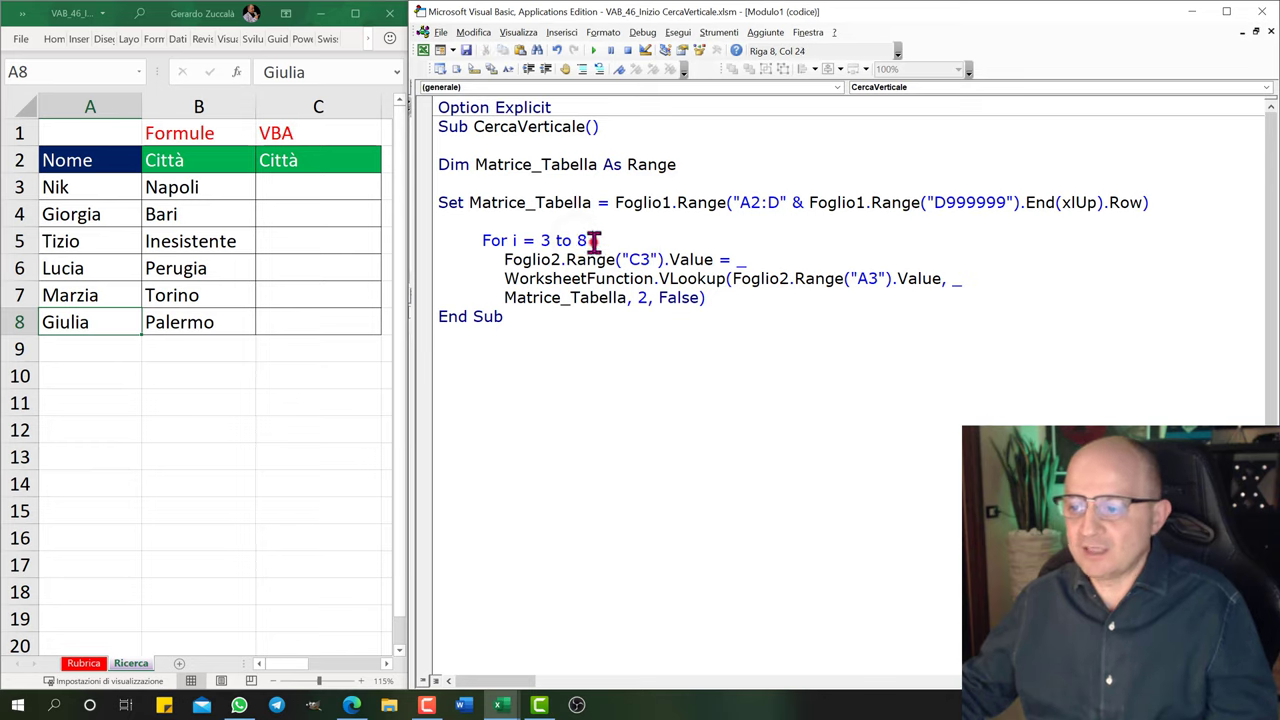
double_click(490, 240)
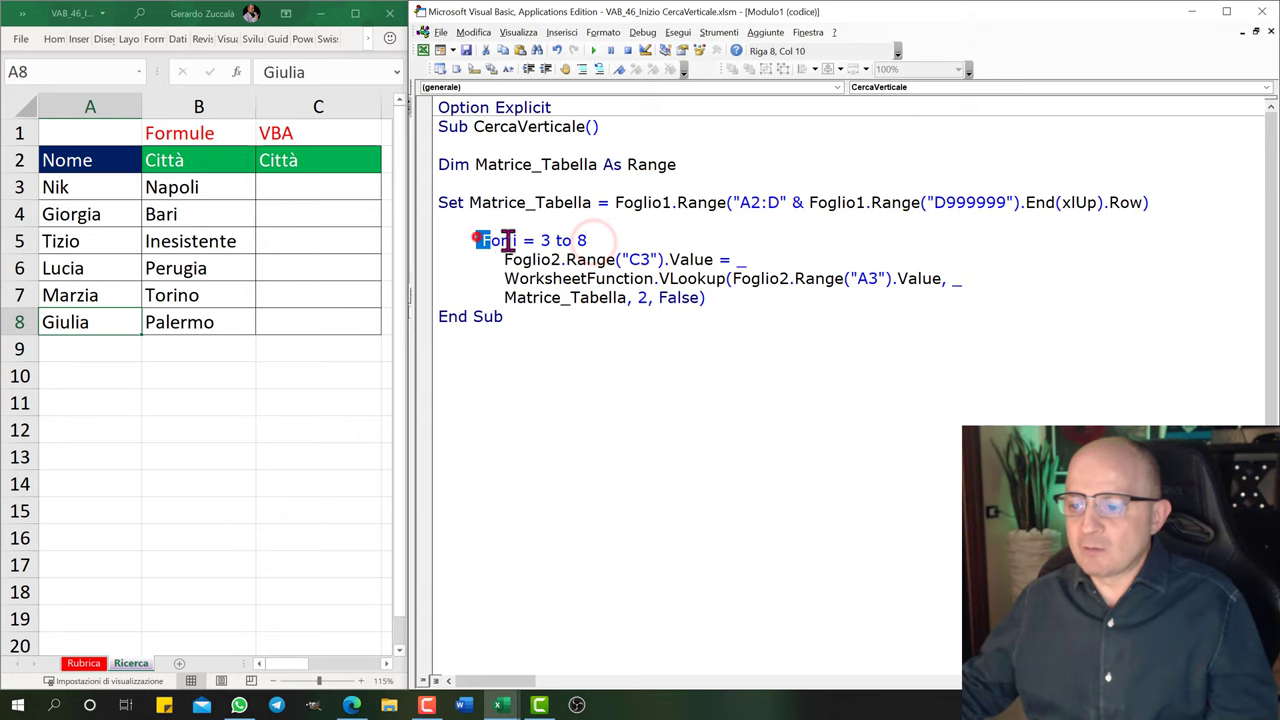
left_click(708, 298)
key("Return")
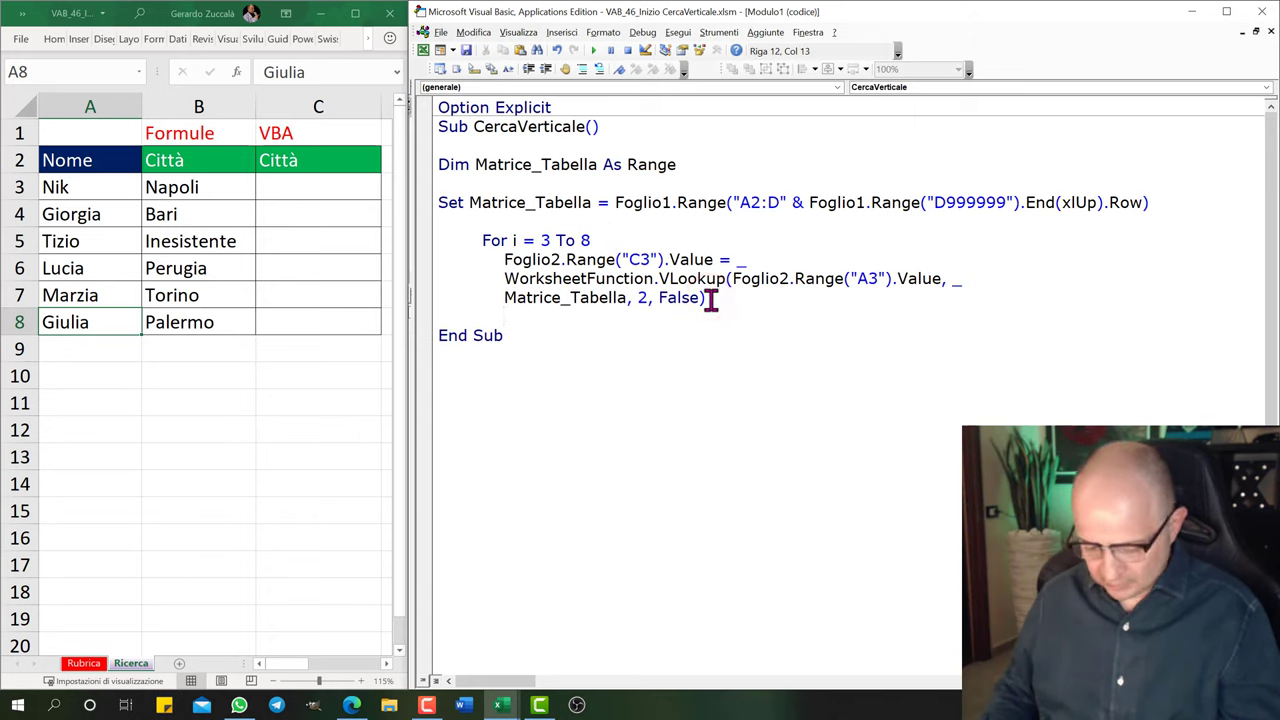
key("BackSpace")
type("Next ")
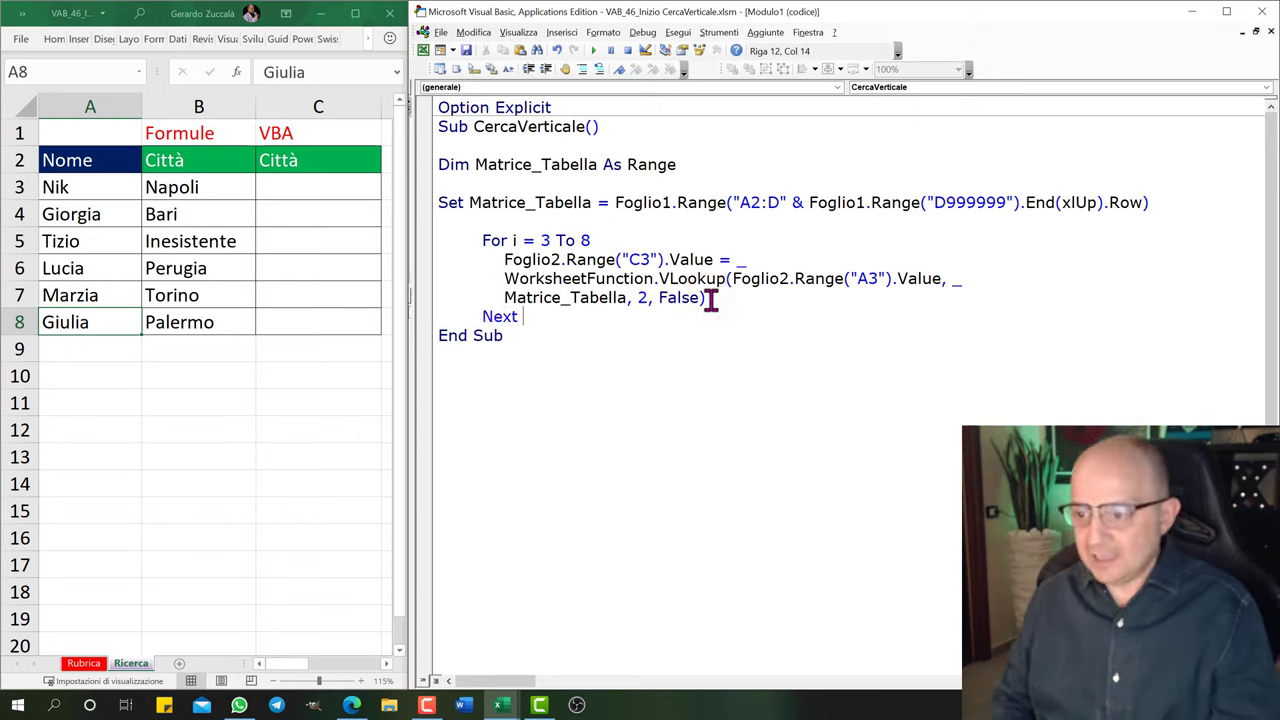
type("i")
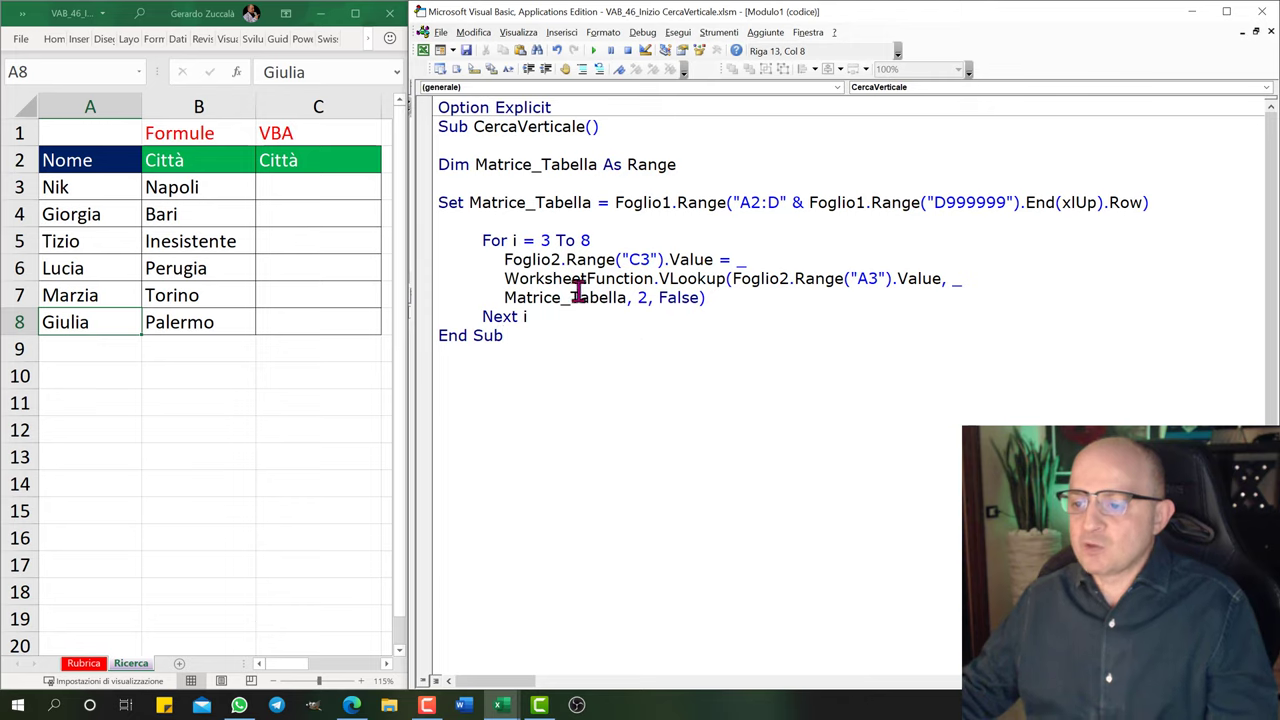
Add Dim i As Integer below Dim Matrice_Tabella As Range, followed by a blank line.
left_click(434, 171)
left_click(451, 183)
type("Dim i ")
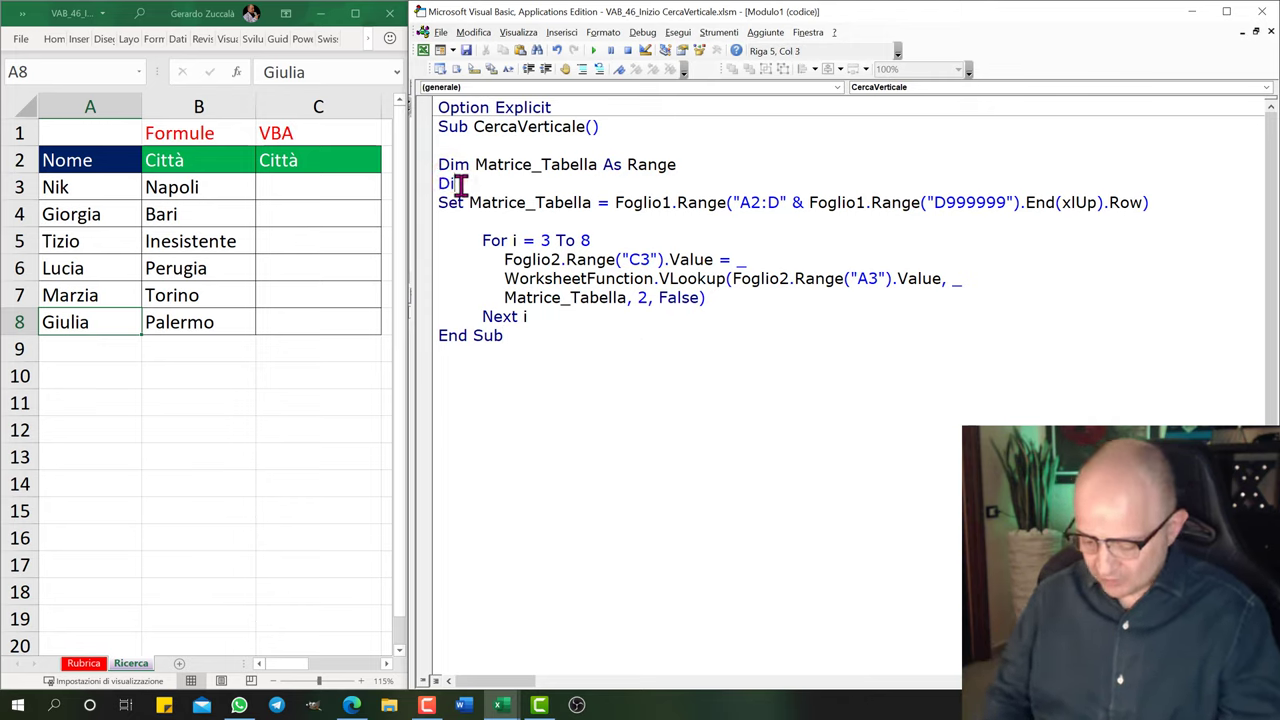
type("as")
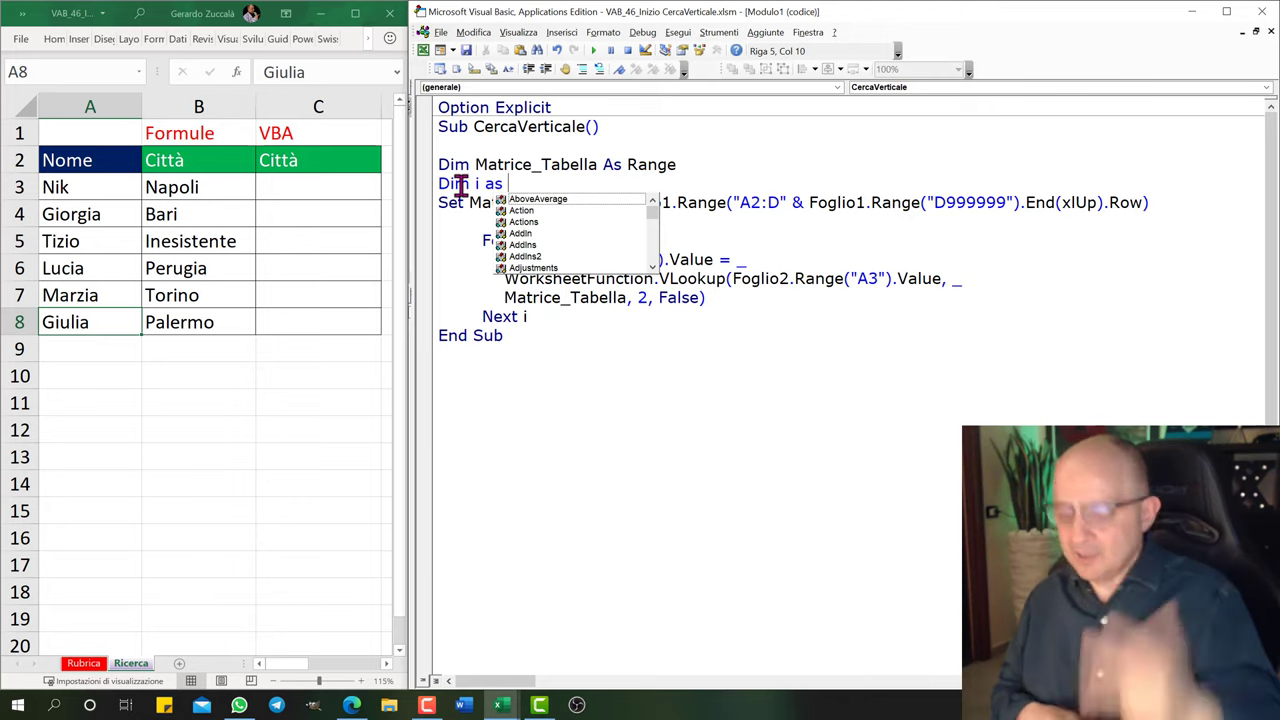
type("inte")
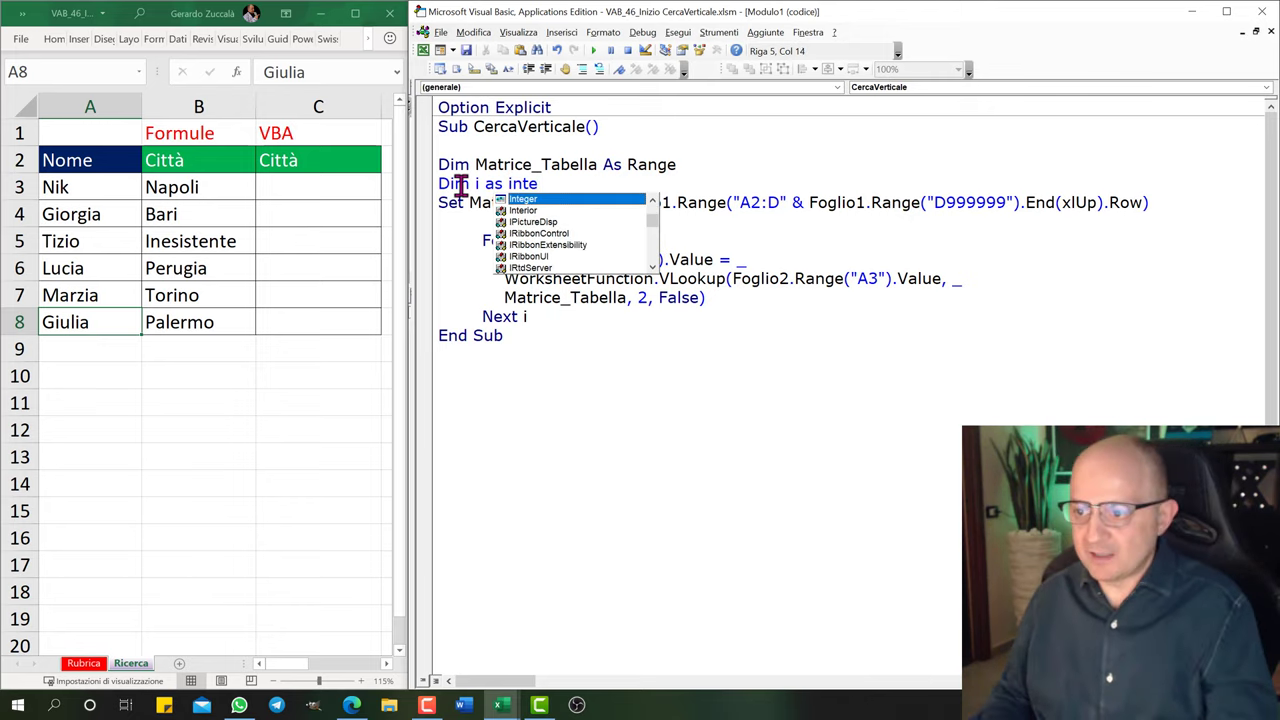
key("Tab")
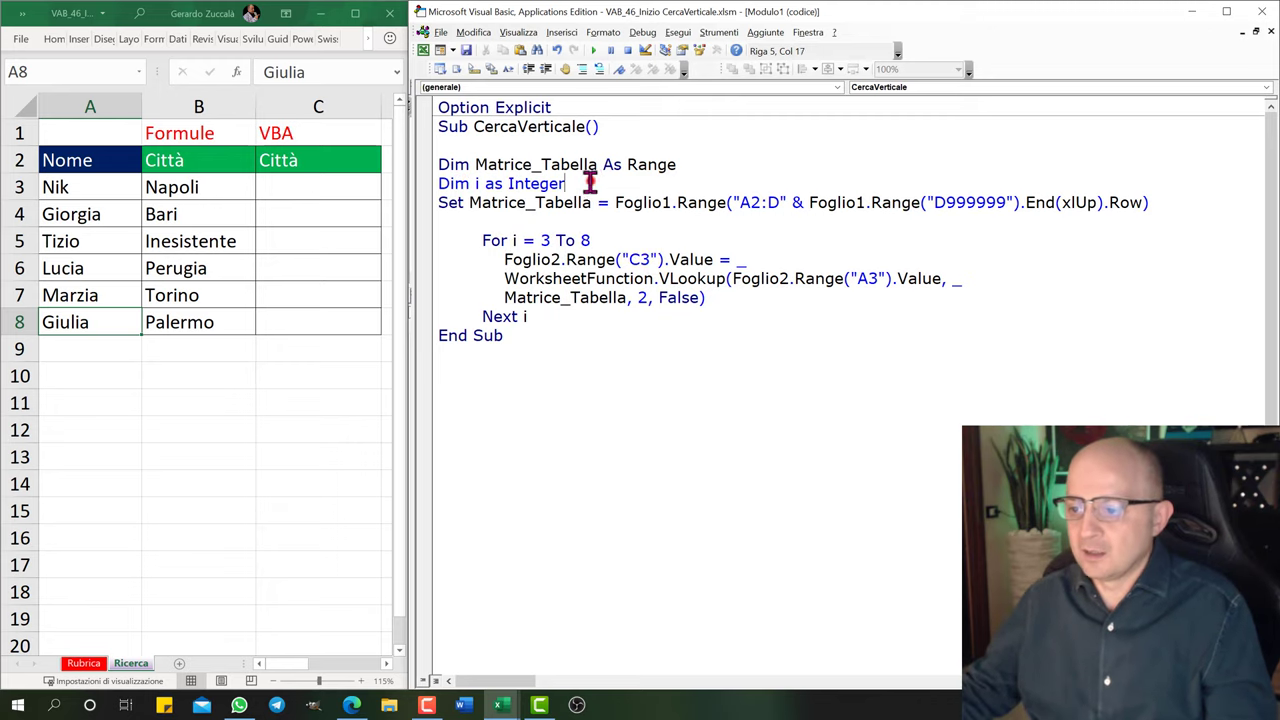
key("Return")
key("Return")
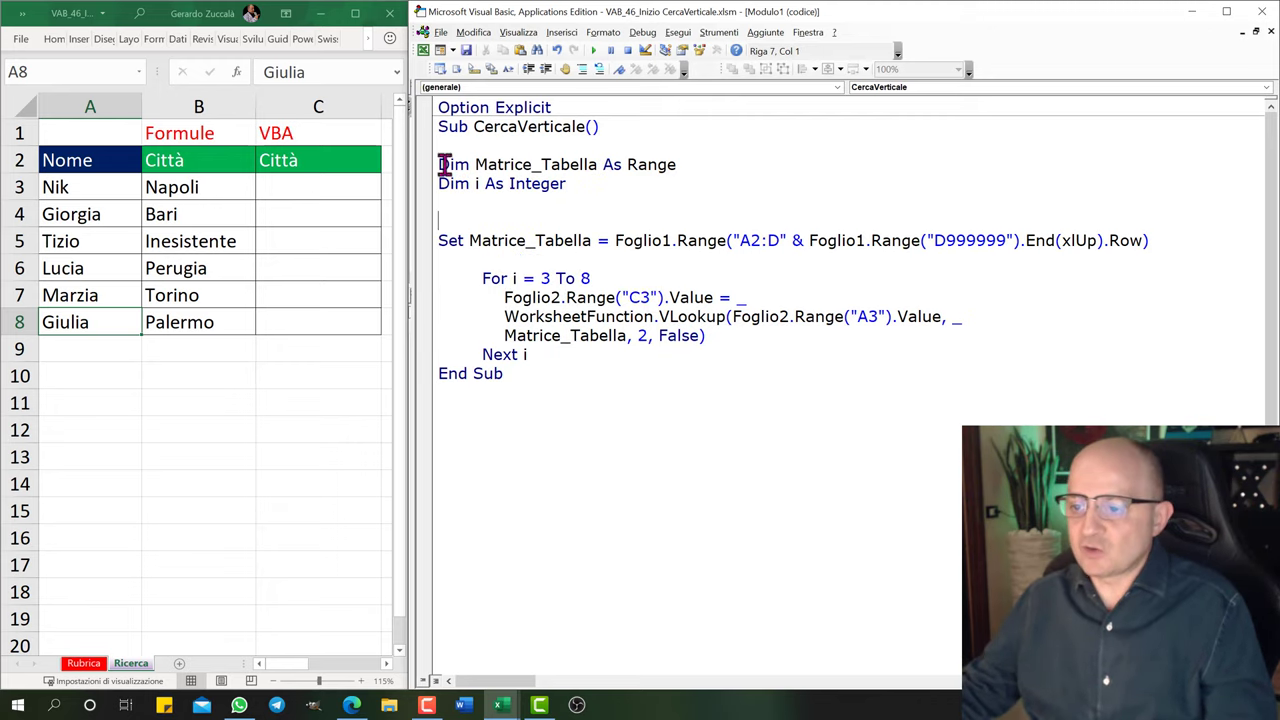
left_click_drag(465, 175, 608, 182)
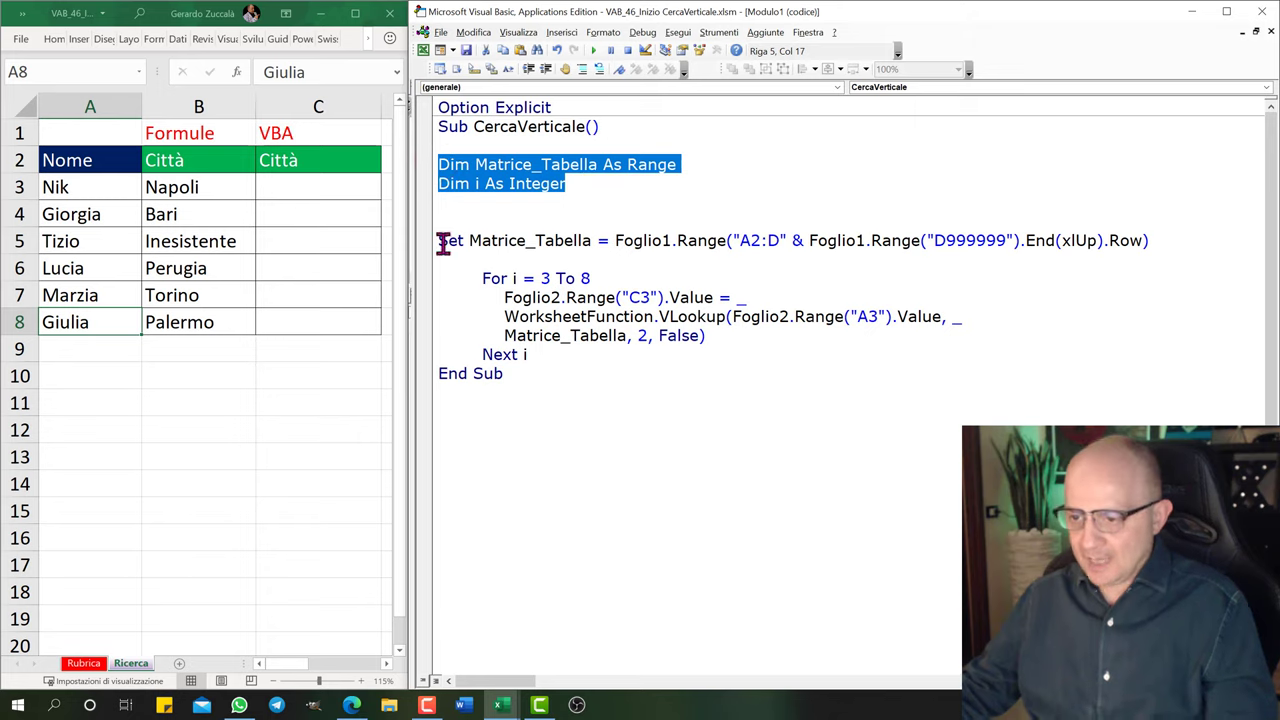
left_click_drag(440, 241, 562, 240)
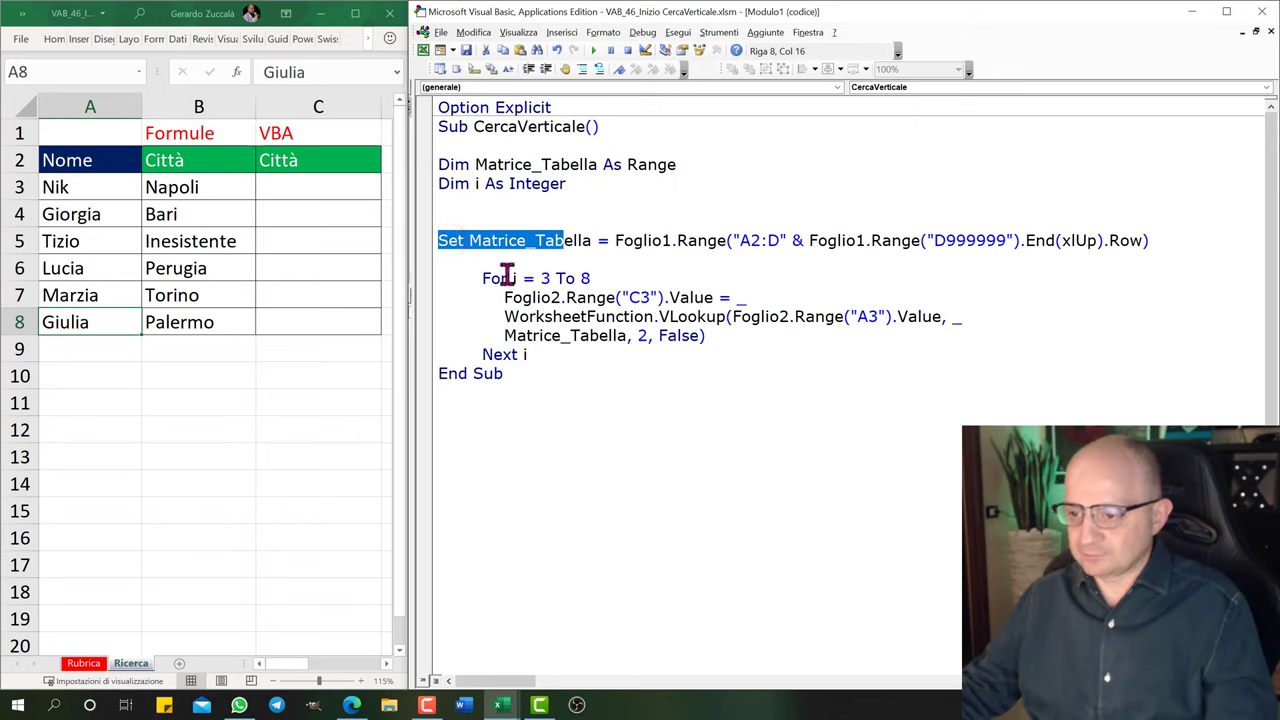
Replace the fixed row numbers in the C and A3 references with "& i".
left_click(518, 278)
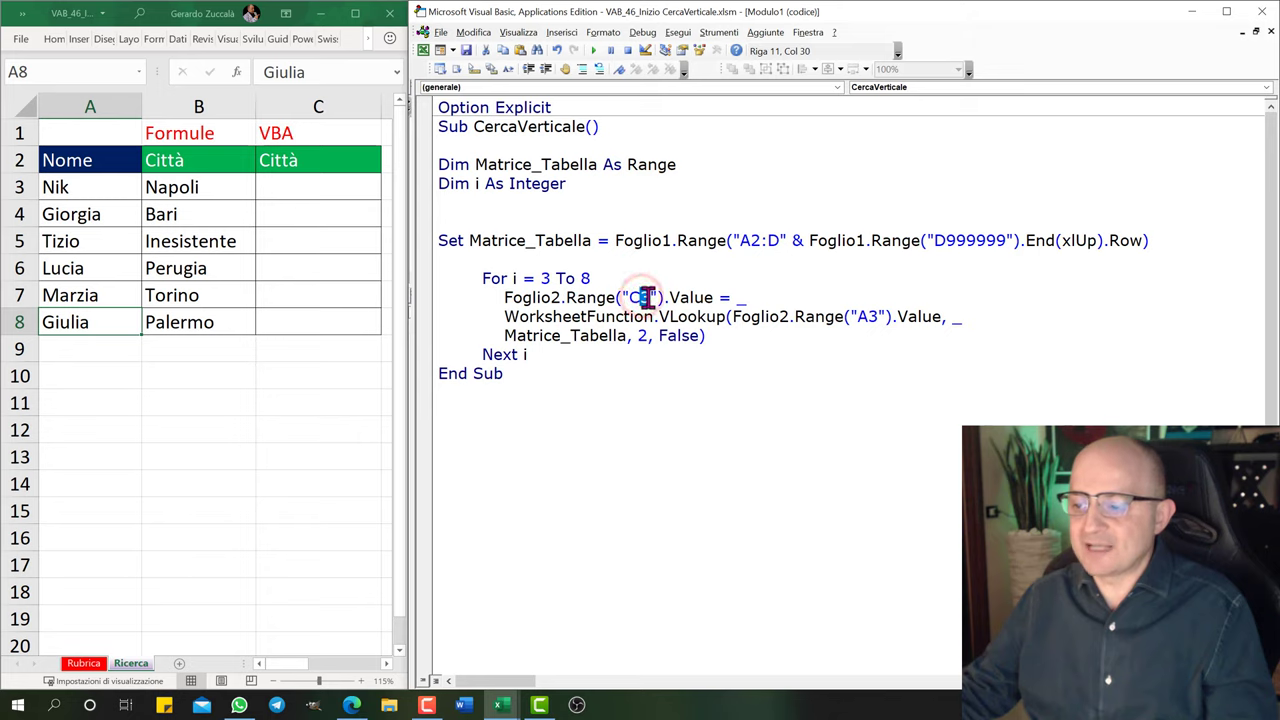
key("BackSpace")
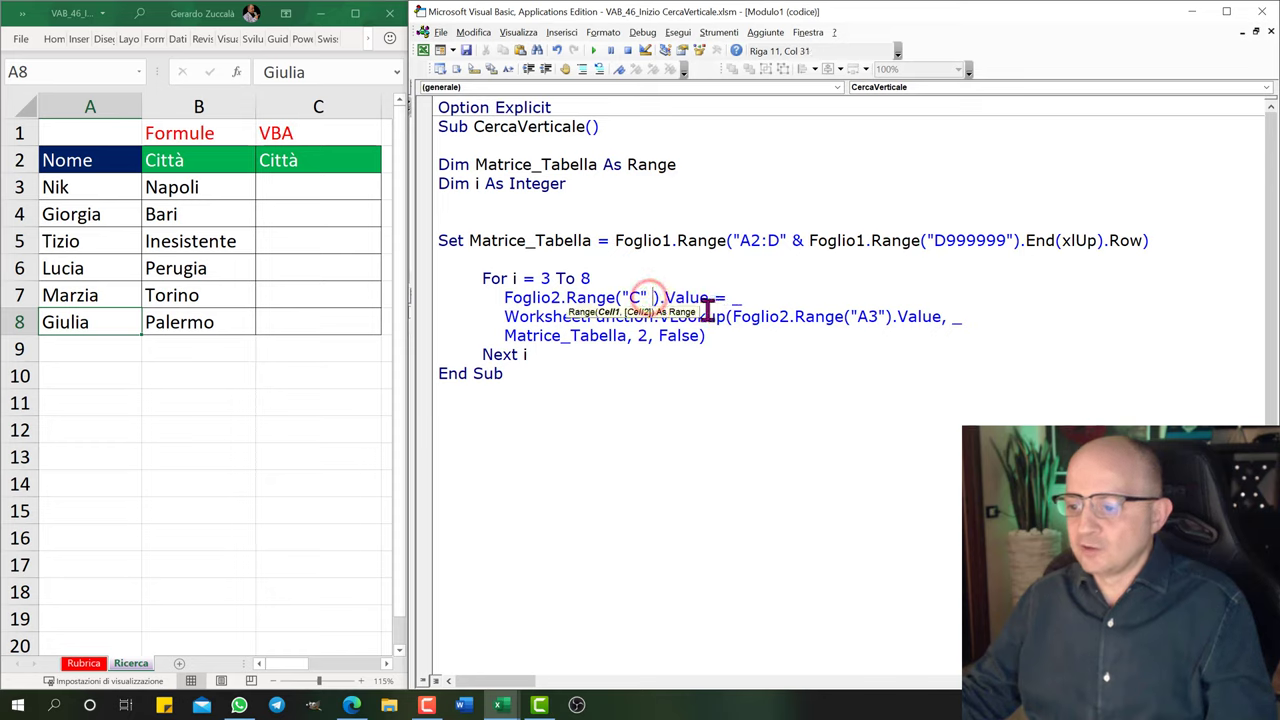
type("& ")
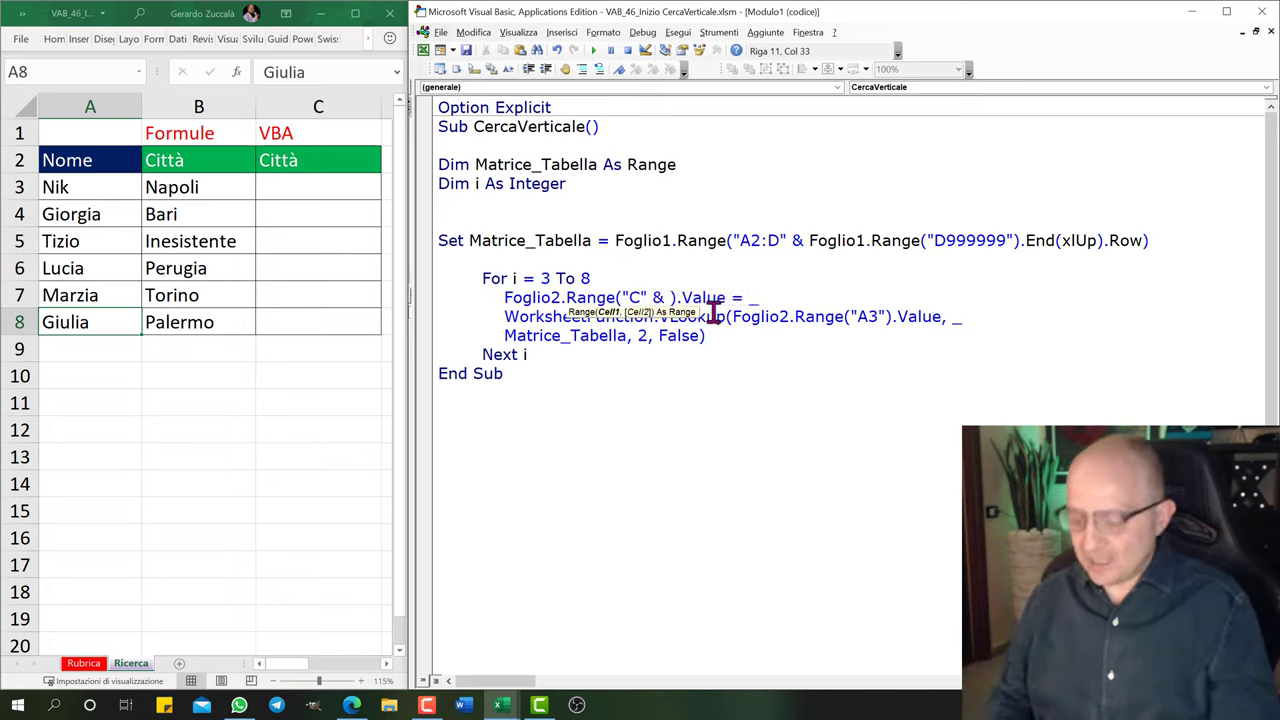
type("i")
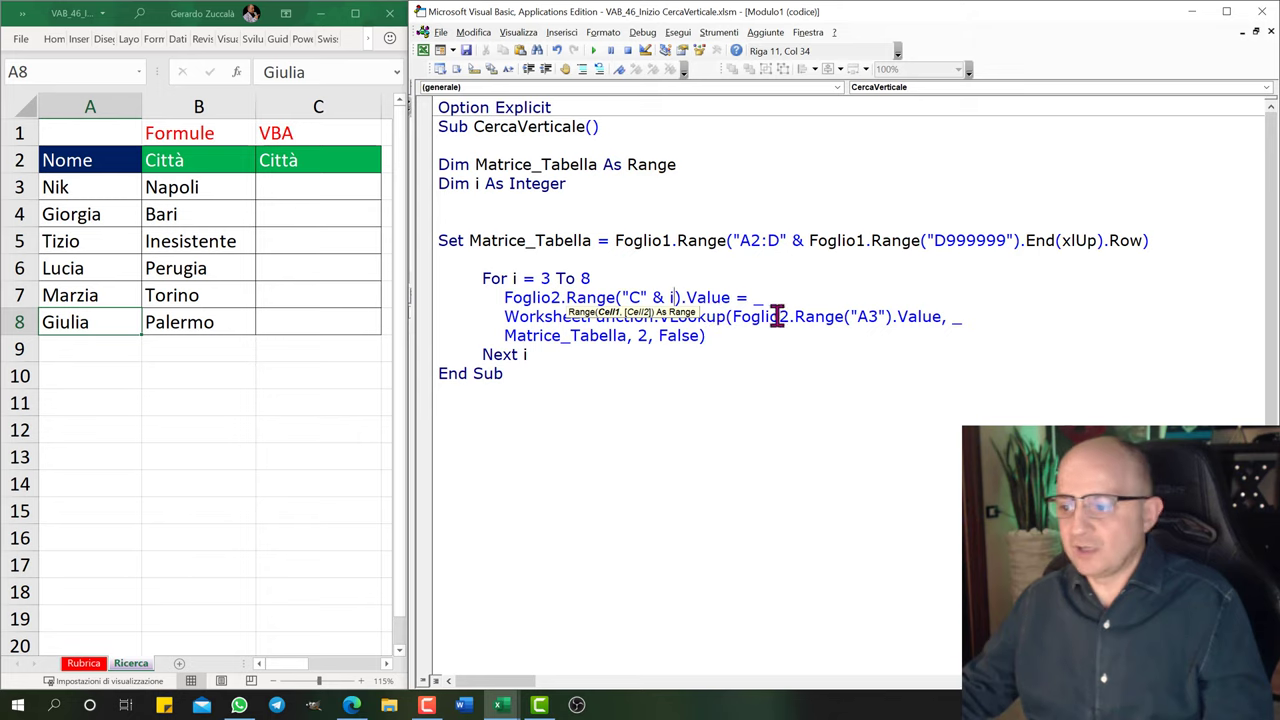
left_click(770, 316)
left_click(878, 317)
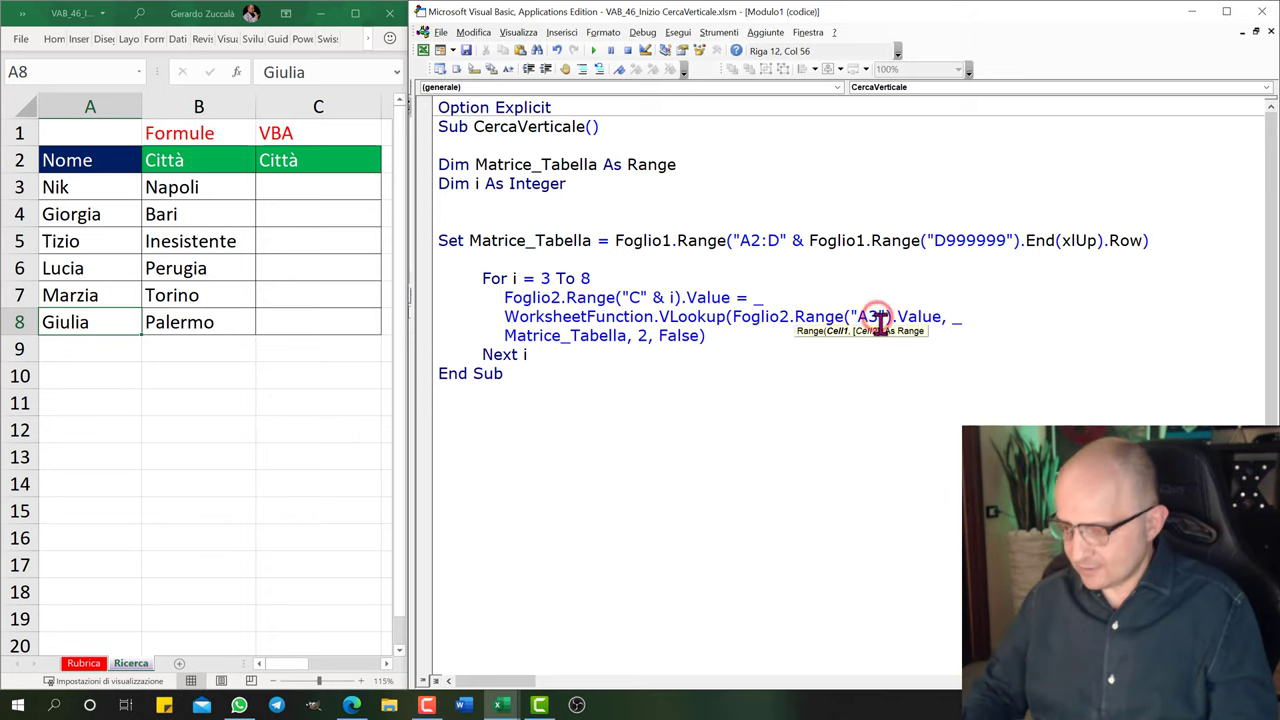
key("BackSpace")
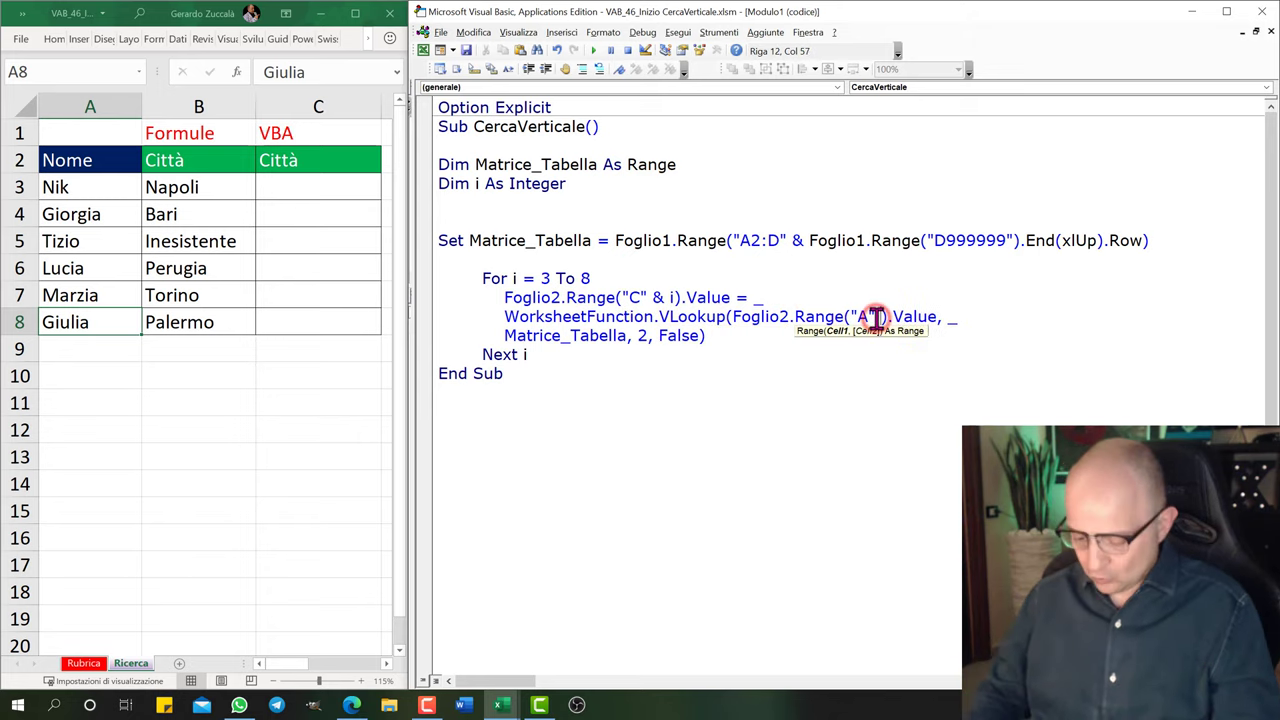
type("& ")
type("i")
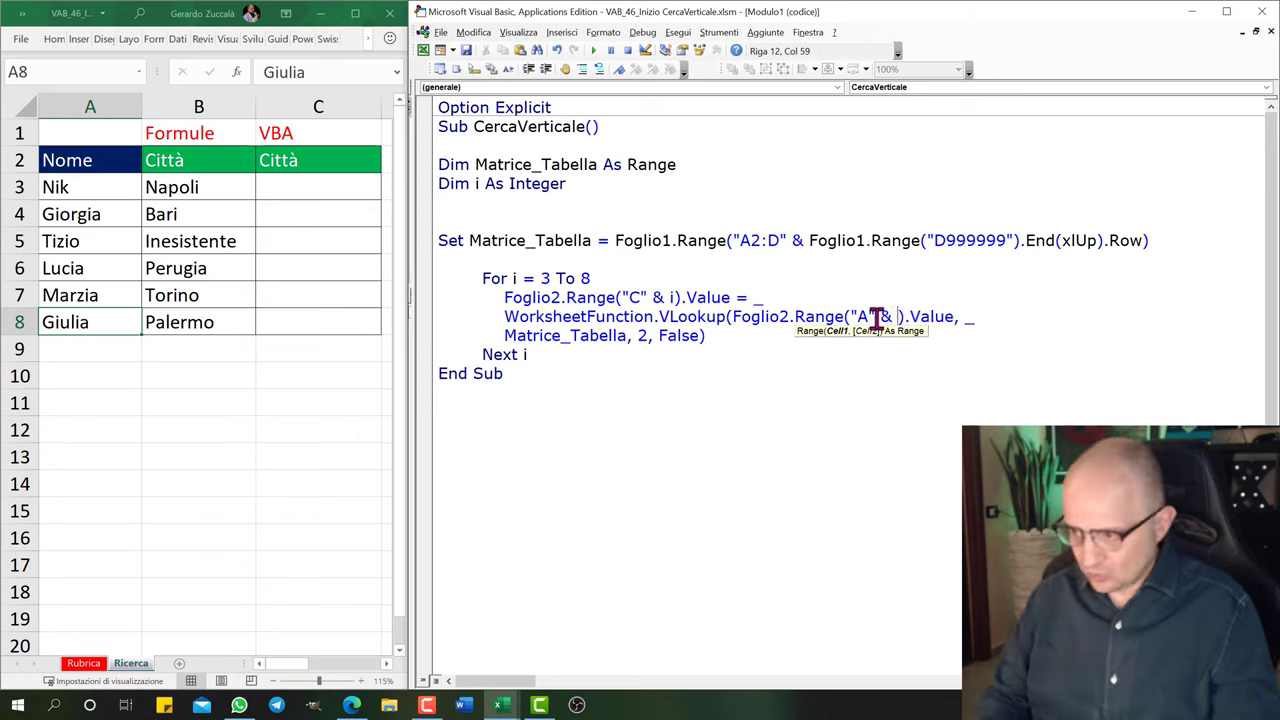
left_click(893, 360)
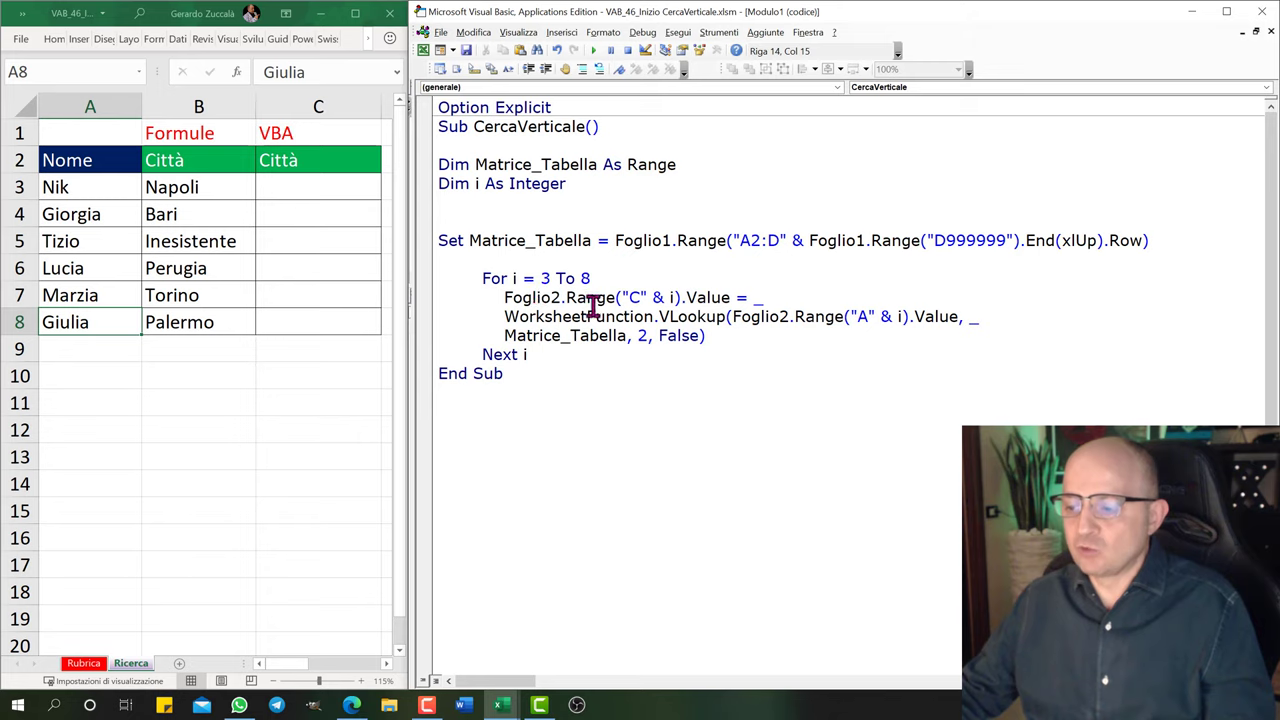
Review the loop's "C" & i destination and "A" & i lookup references against the counter i.
left_click_drag(631, 297, 672, 300)
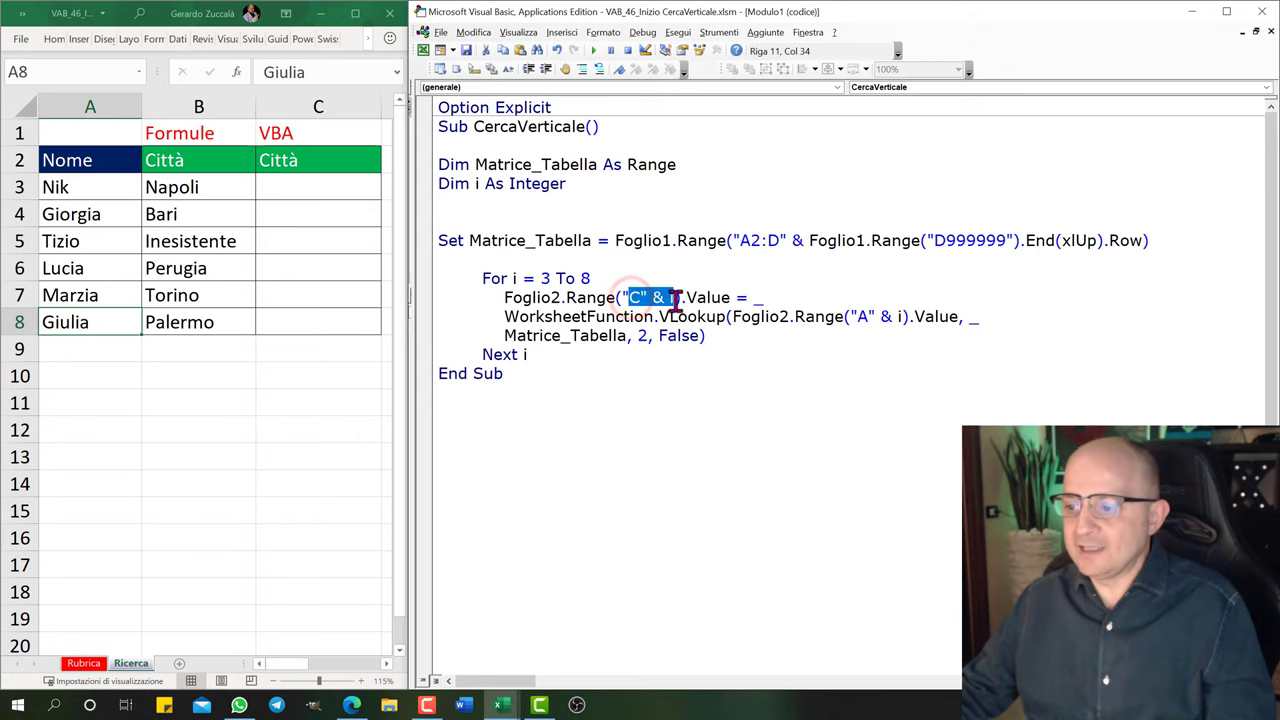
left_click(671, 297)
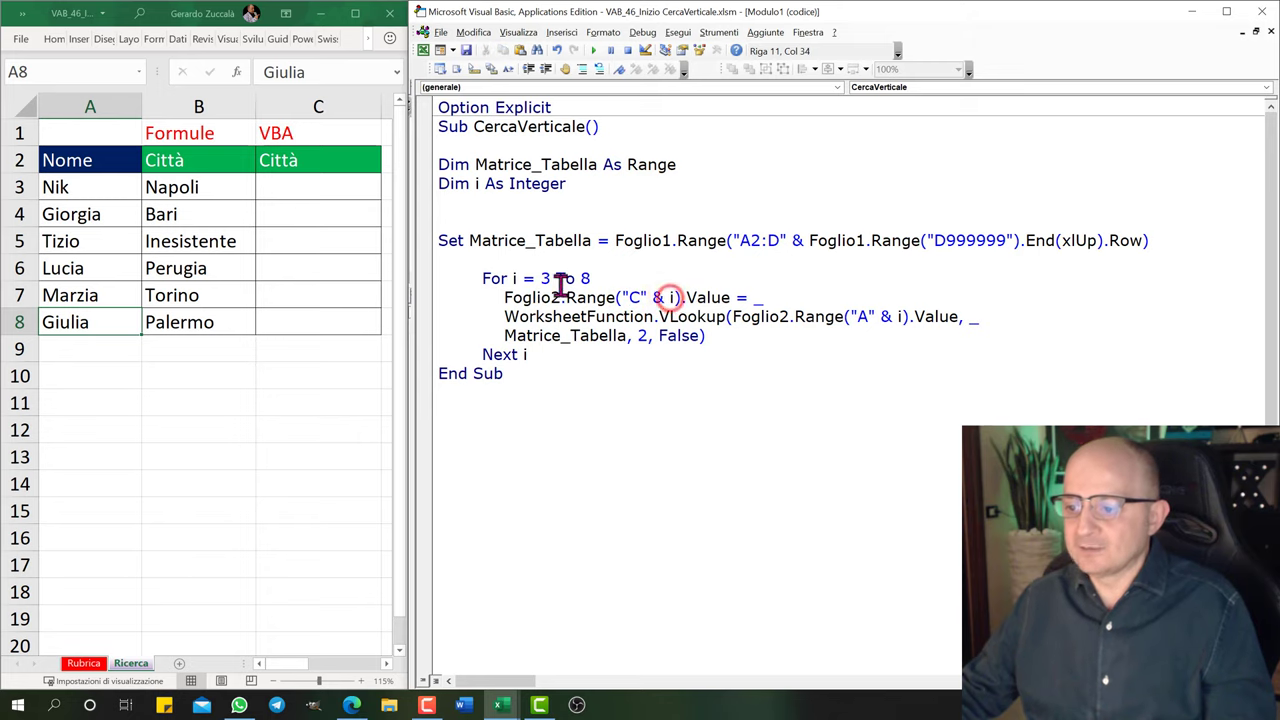
left_click_drag(621, 297, 676, 297)
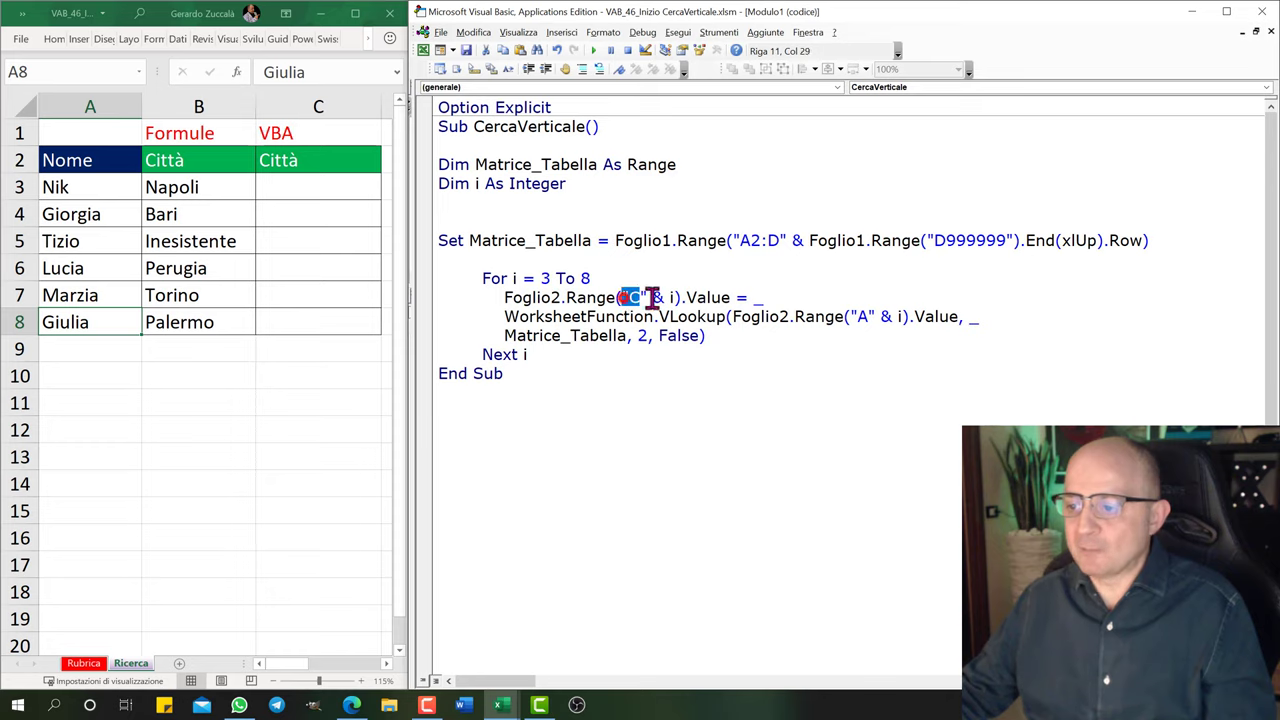
left_click_drag(853, 316, 903, 316)
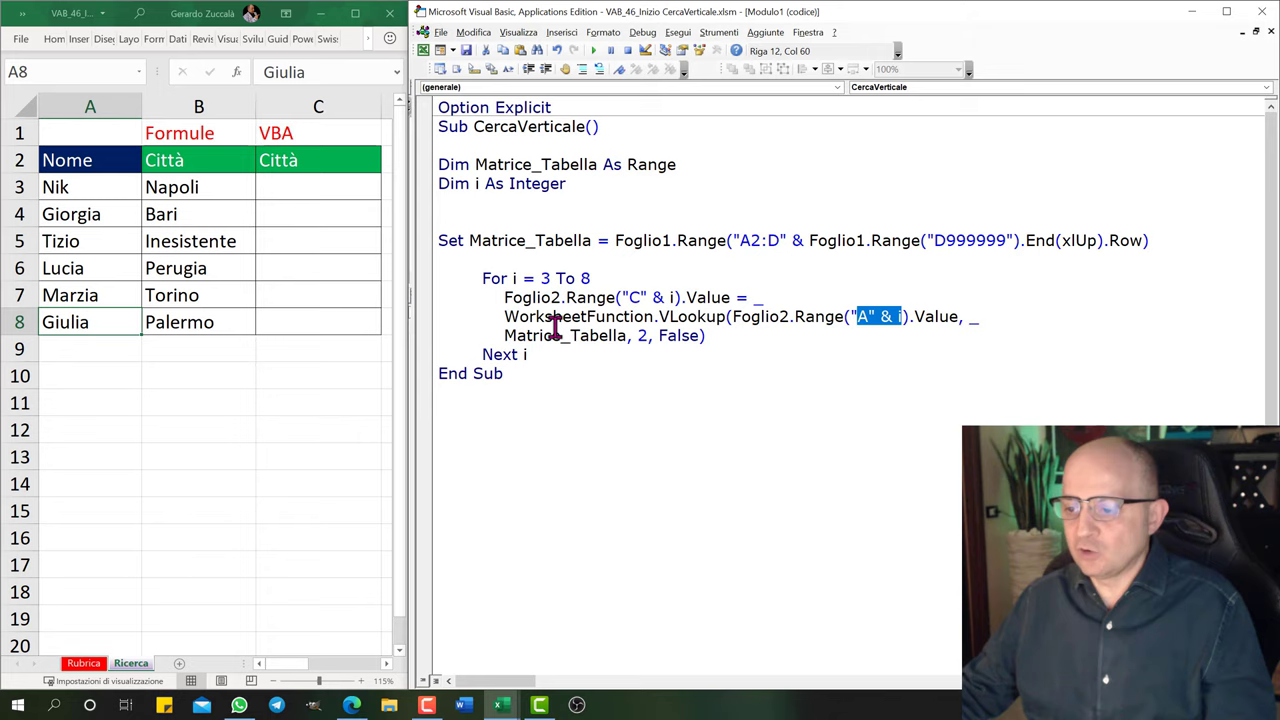
double_click(513, 279)
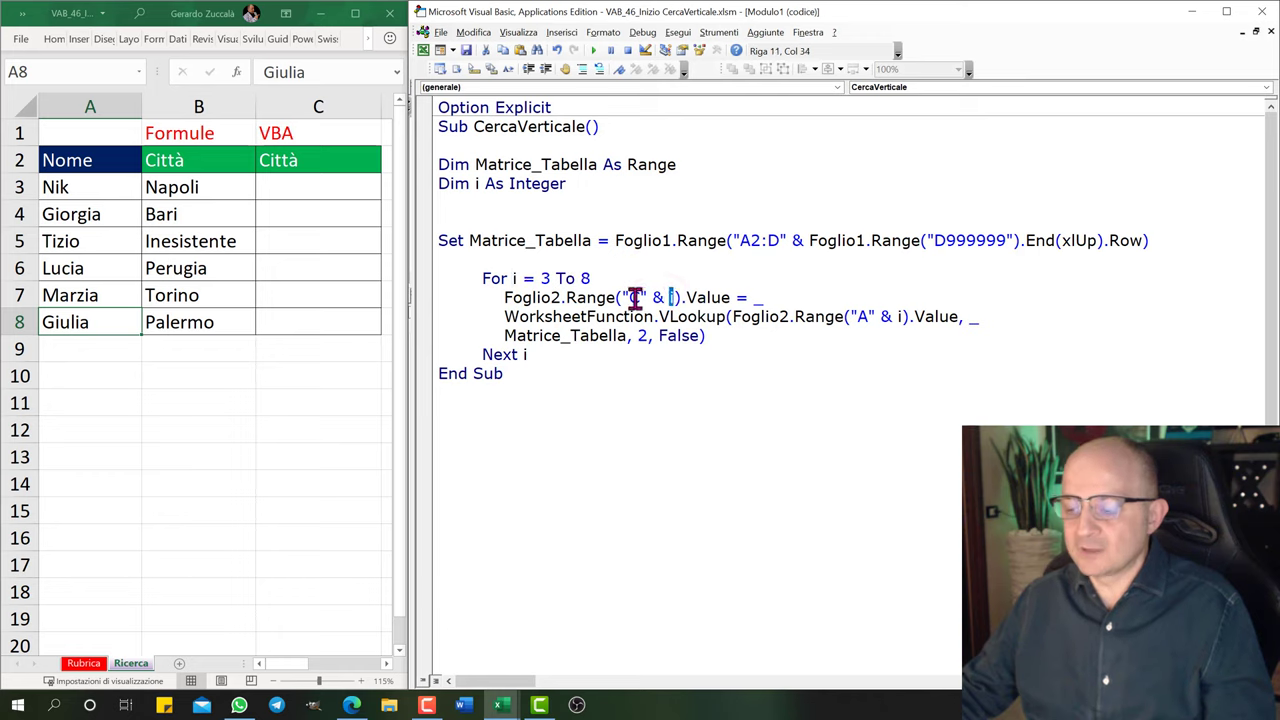
left_click_drag(625, 297, 676, 298)
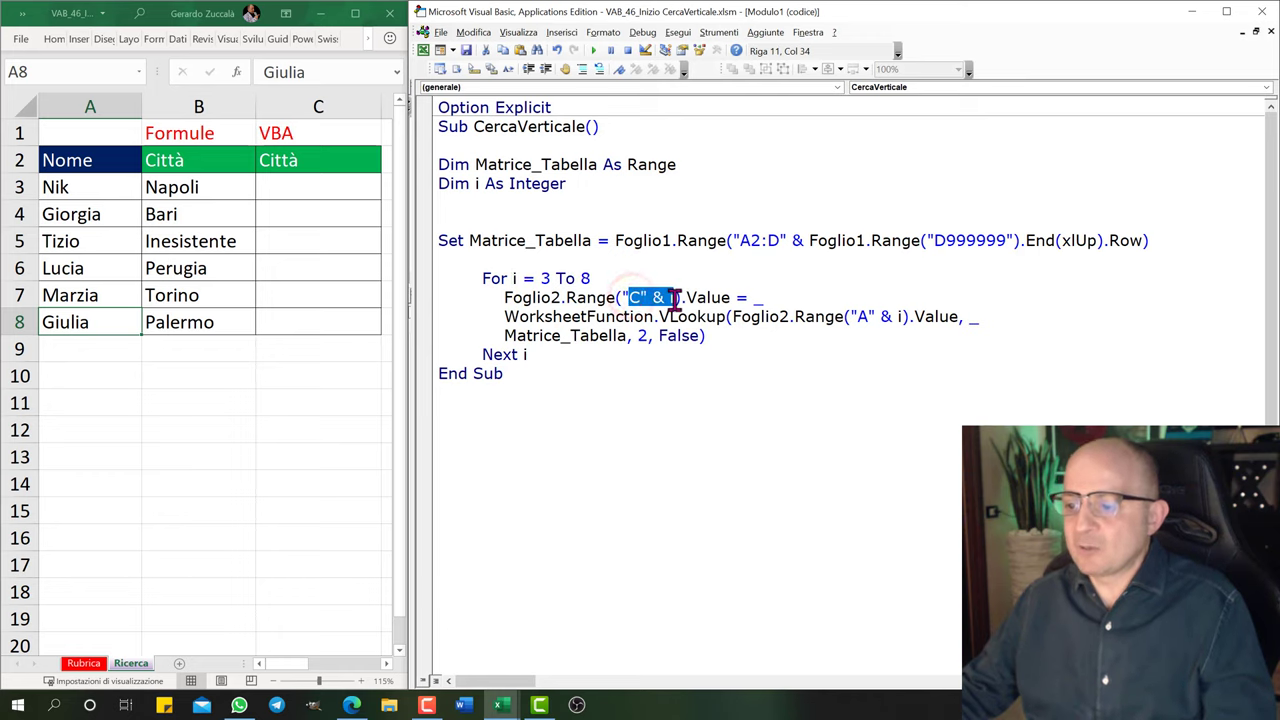
left_click_drag(849, 316, 908, 316)
left_click(858, 316)
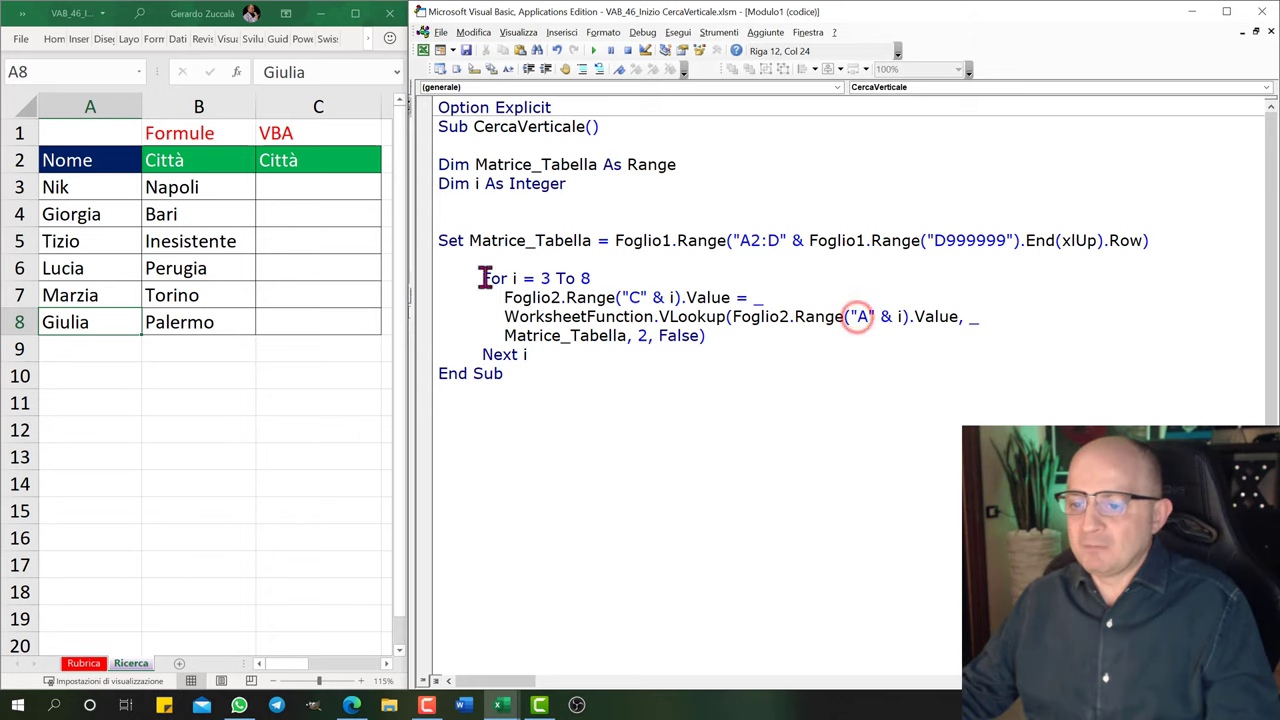
left_click(590, 215)
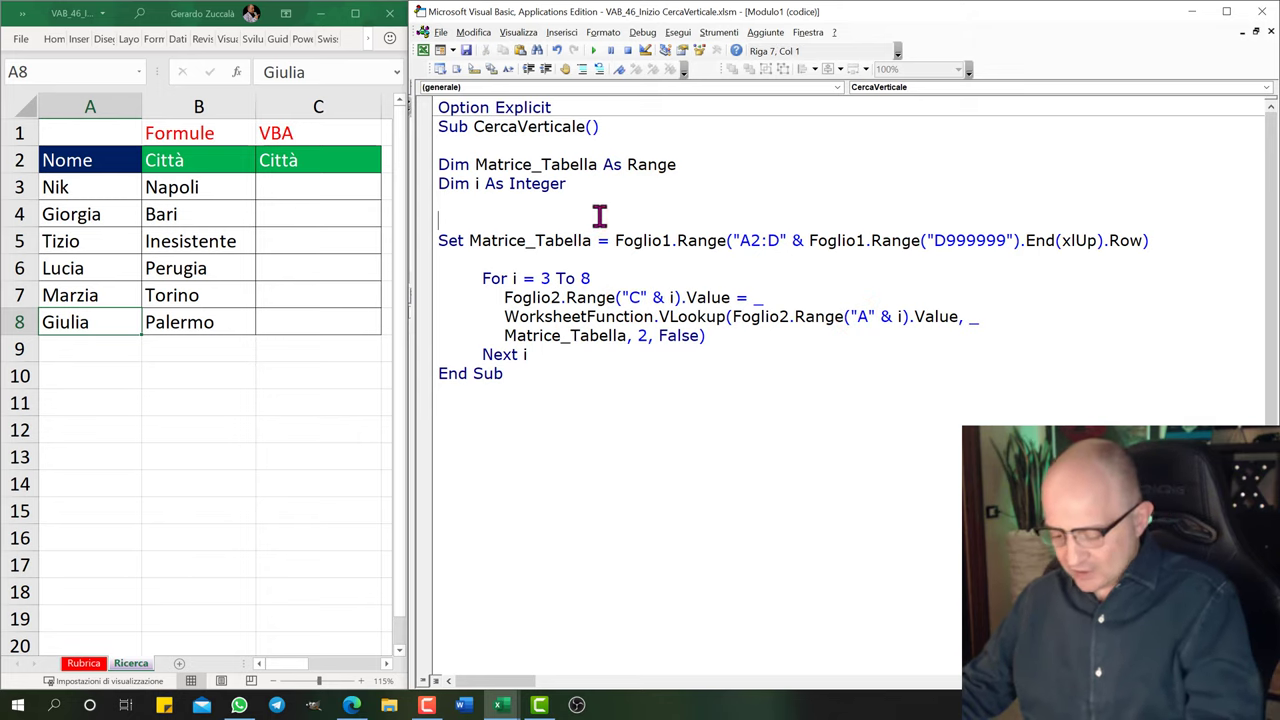
Step through CercaVerticale with F8, filling column C with Napoli, Bari, Firenze and Perugia.
key("F8")
key("F8")
key("F8")
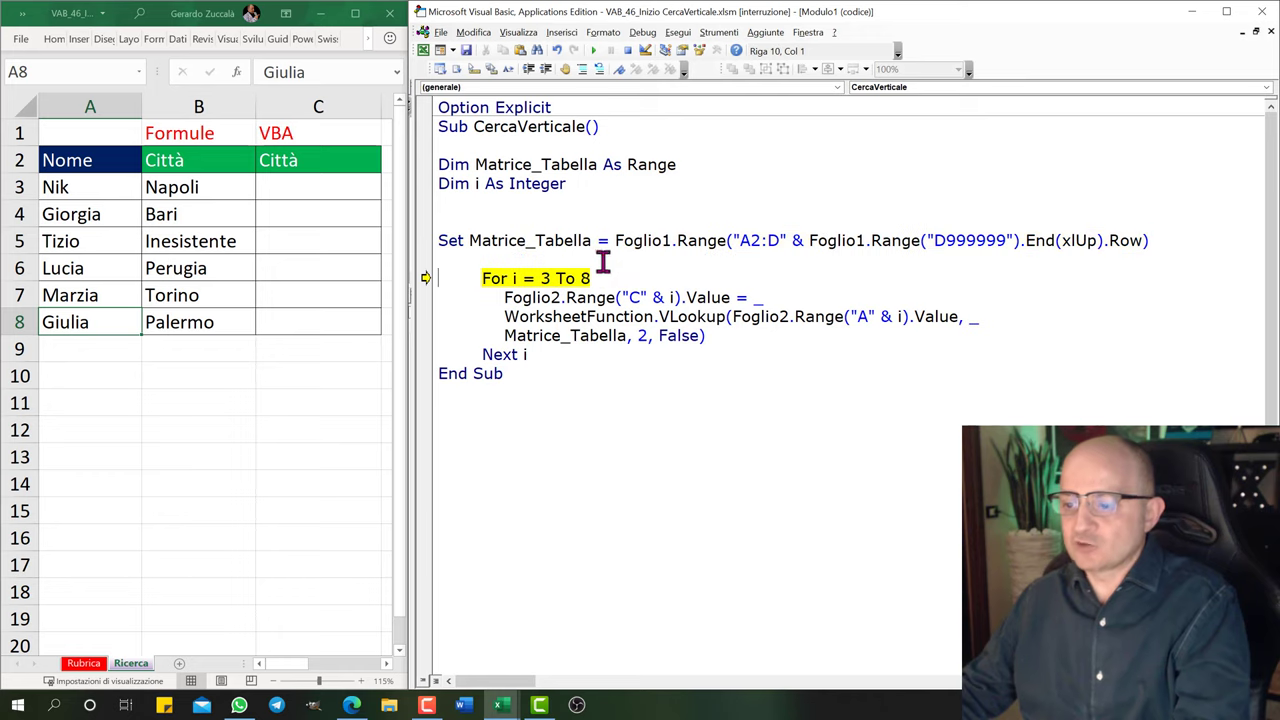
key("F8")
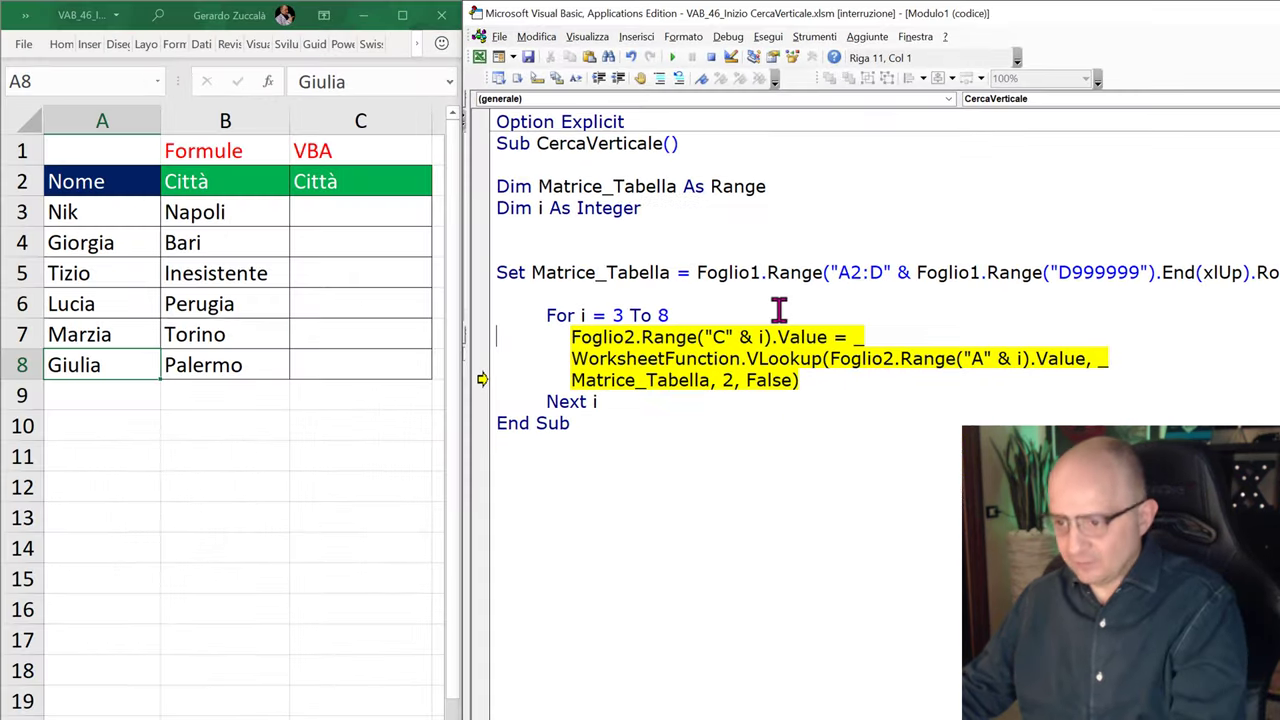
key("F8")
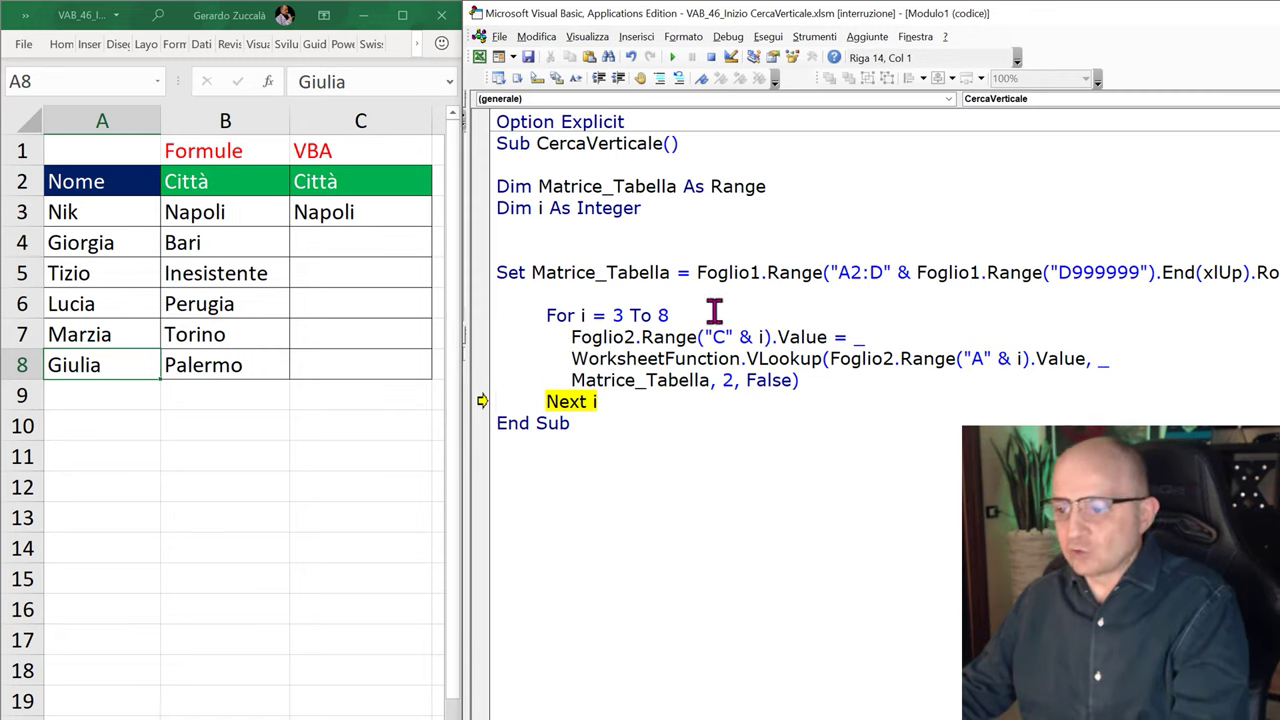
key("F8")
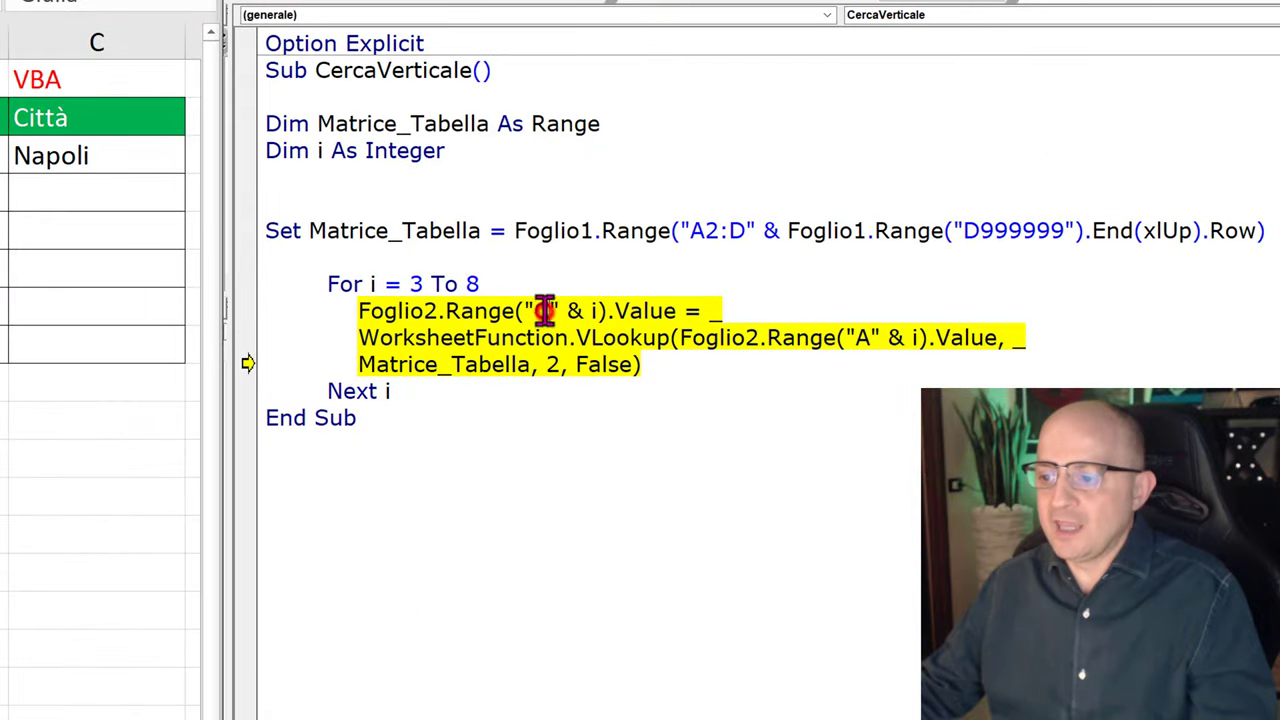
left_click_drag(535, 311, 597, 311)
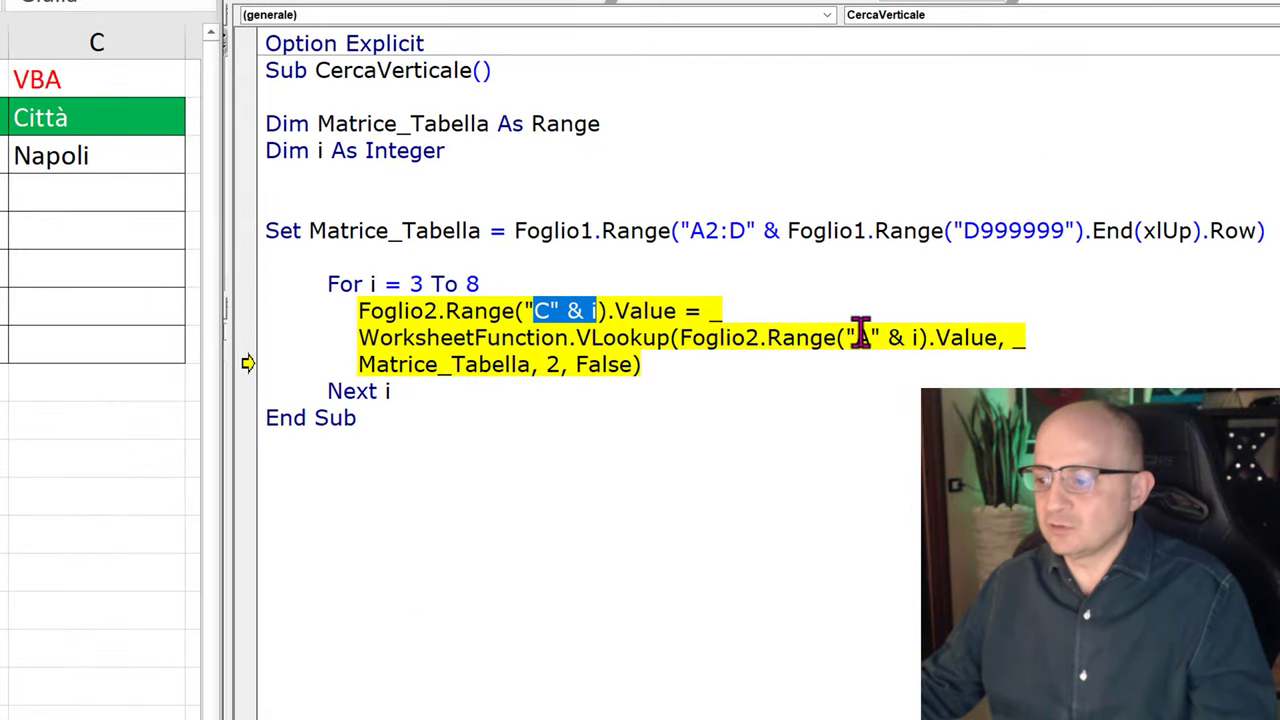
left_click_drag(851, 337, 917, 337)
key("F8")
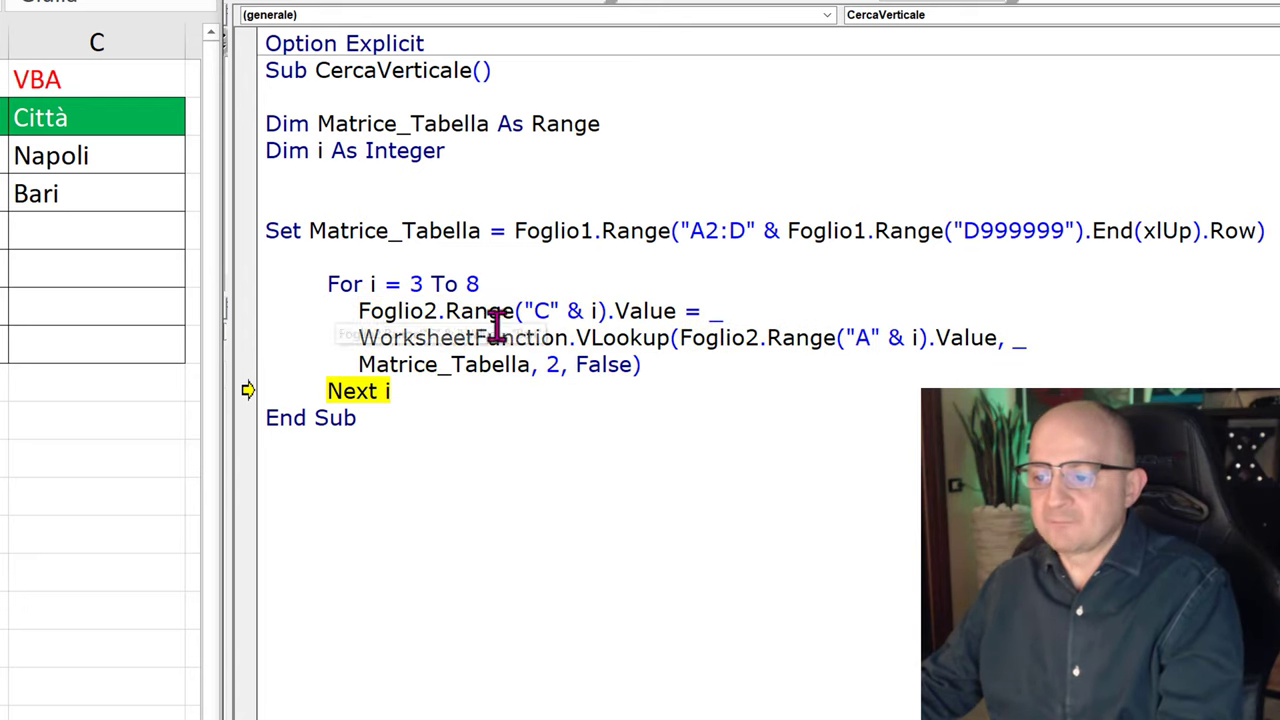
key("F8")
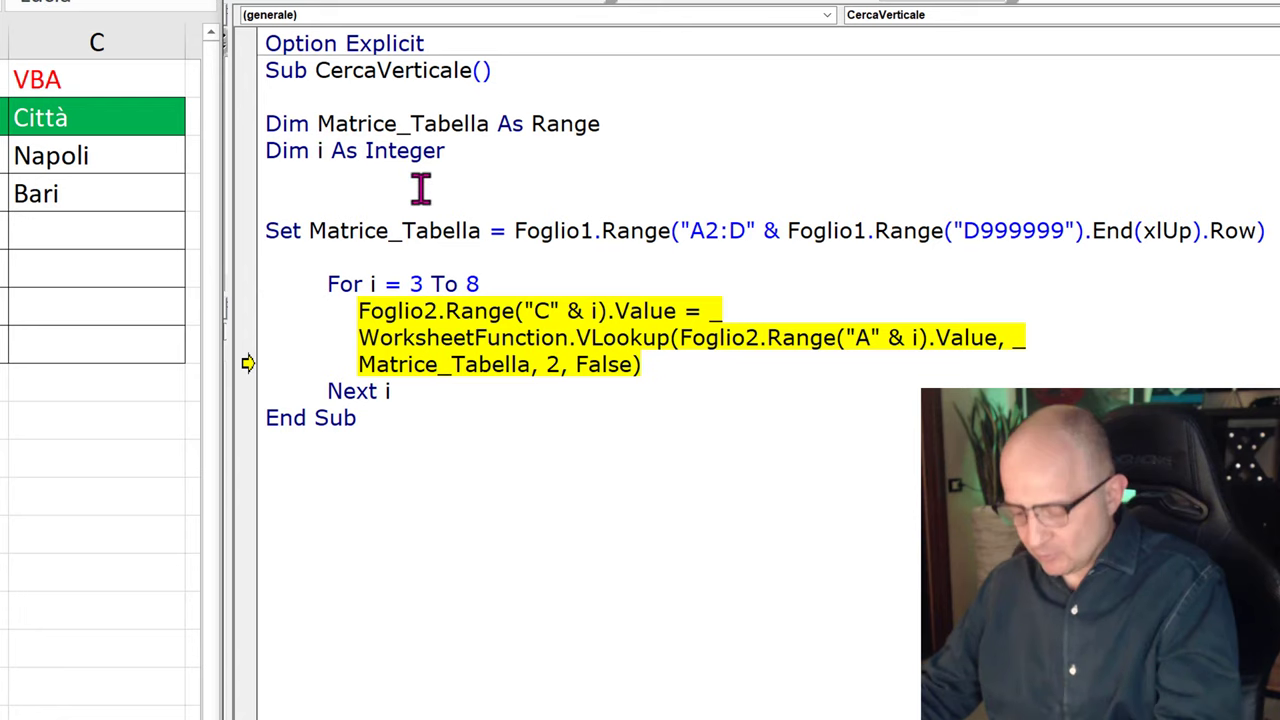
key("F8")
key("F8")
key("F8")
key("F8")
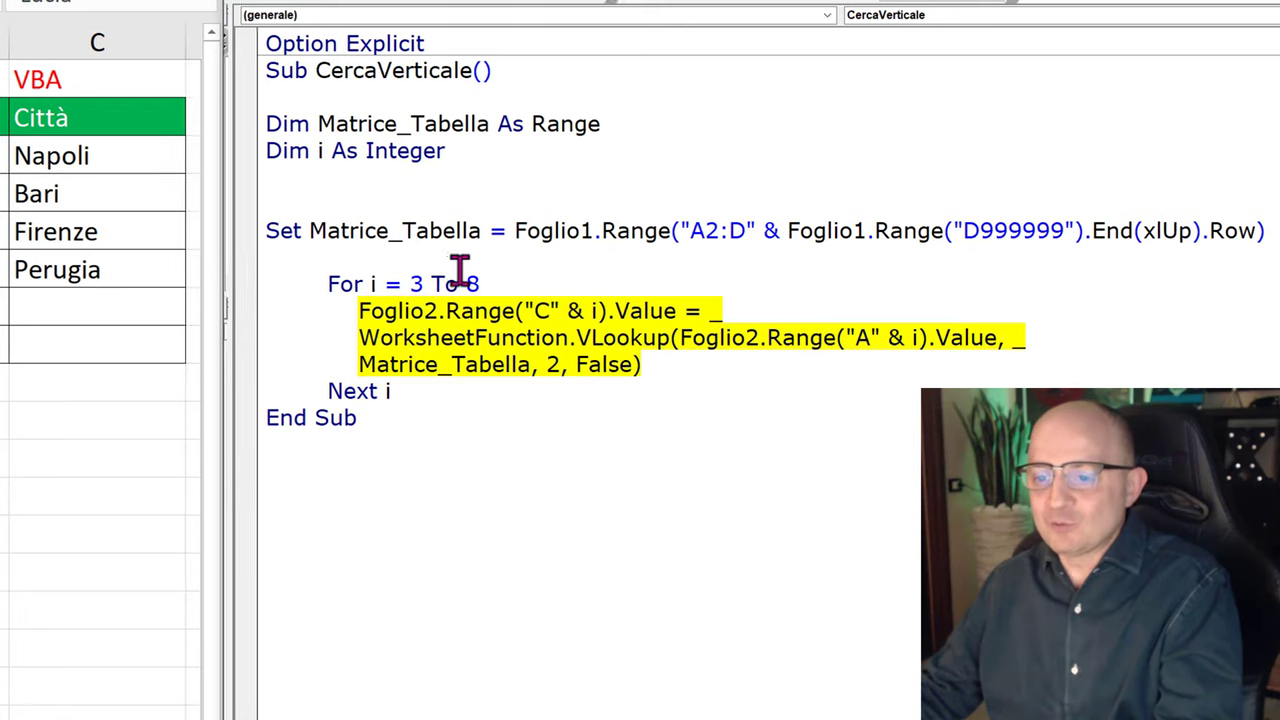
key("F8")
key("F8")
key("F8")
left_click(166, 190)
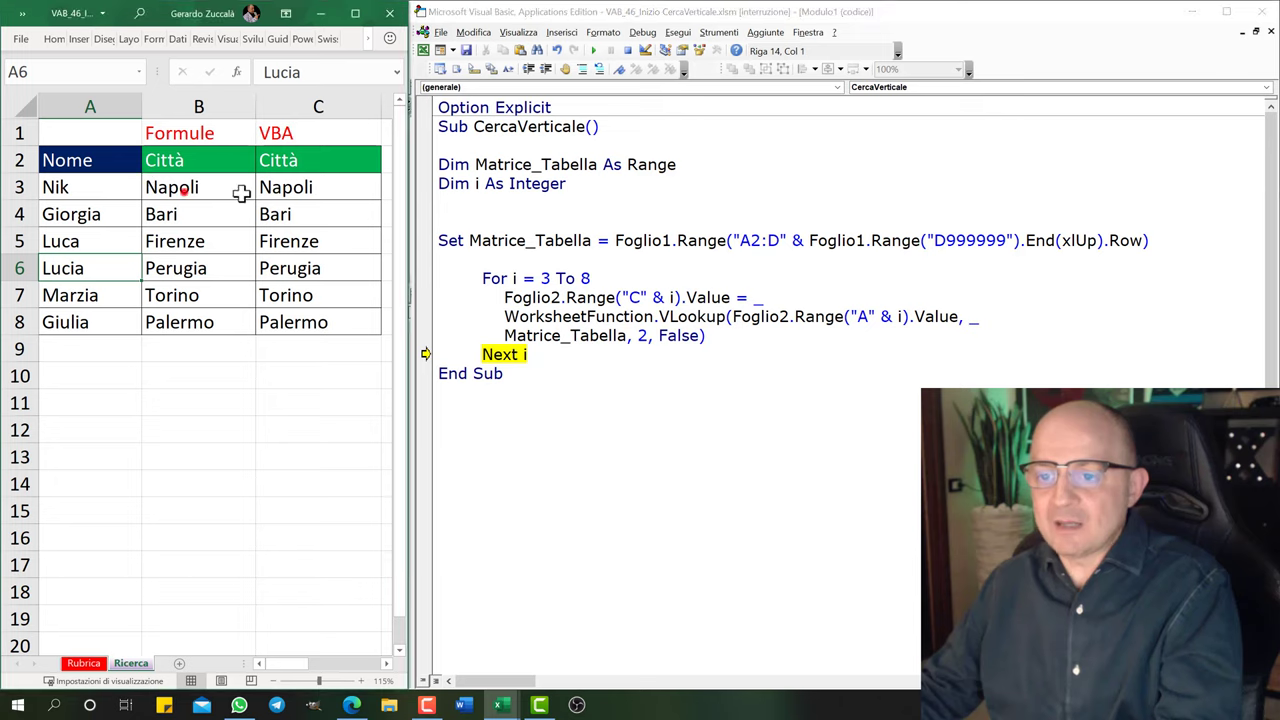
left_click(225, 245)
left_click_drag(225, 245, 290, 268)
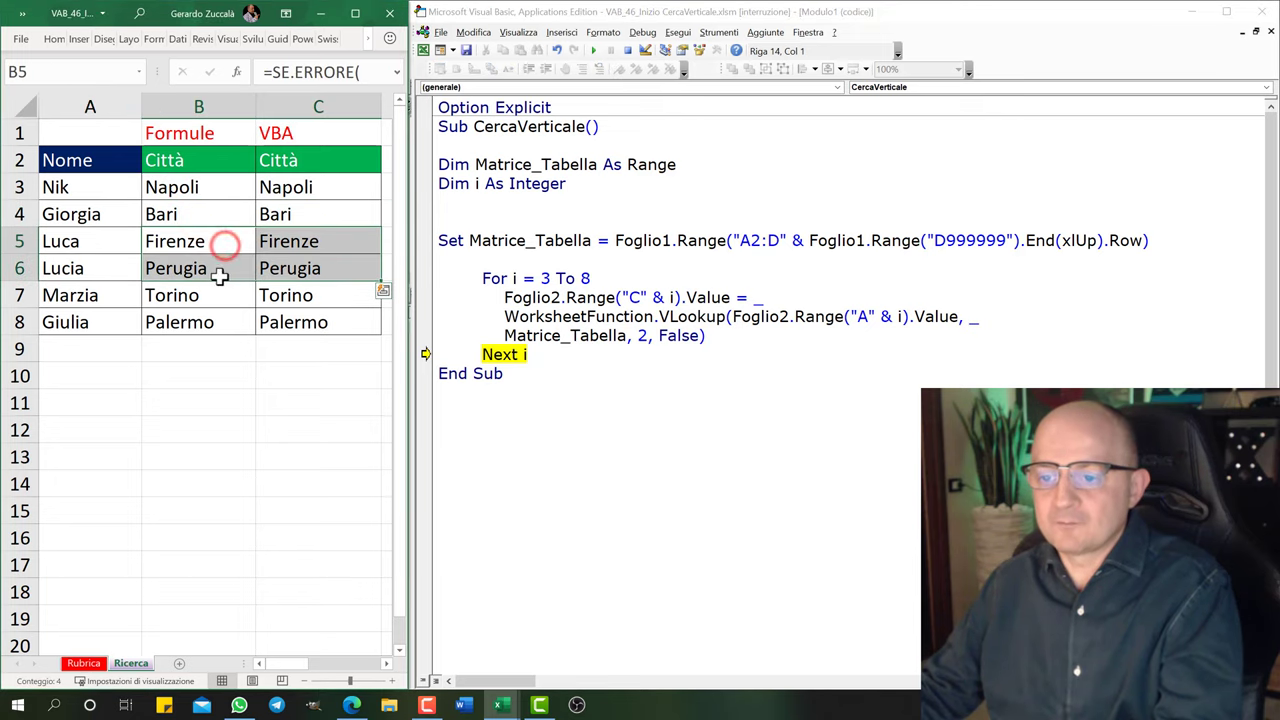
left_click_drag(214, 320, 300, 322)
left_click(77, 218)
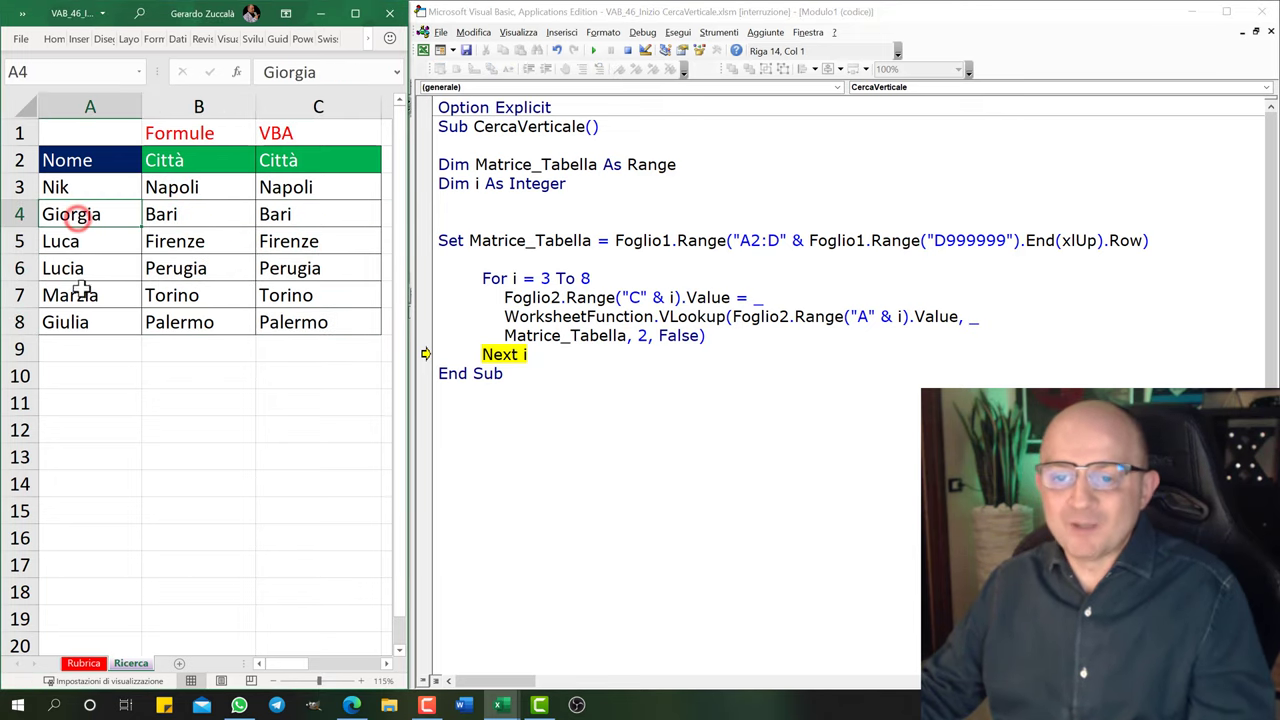
double_click(163, 189)
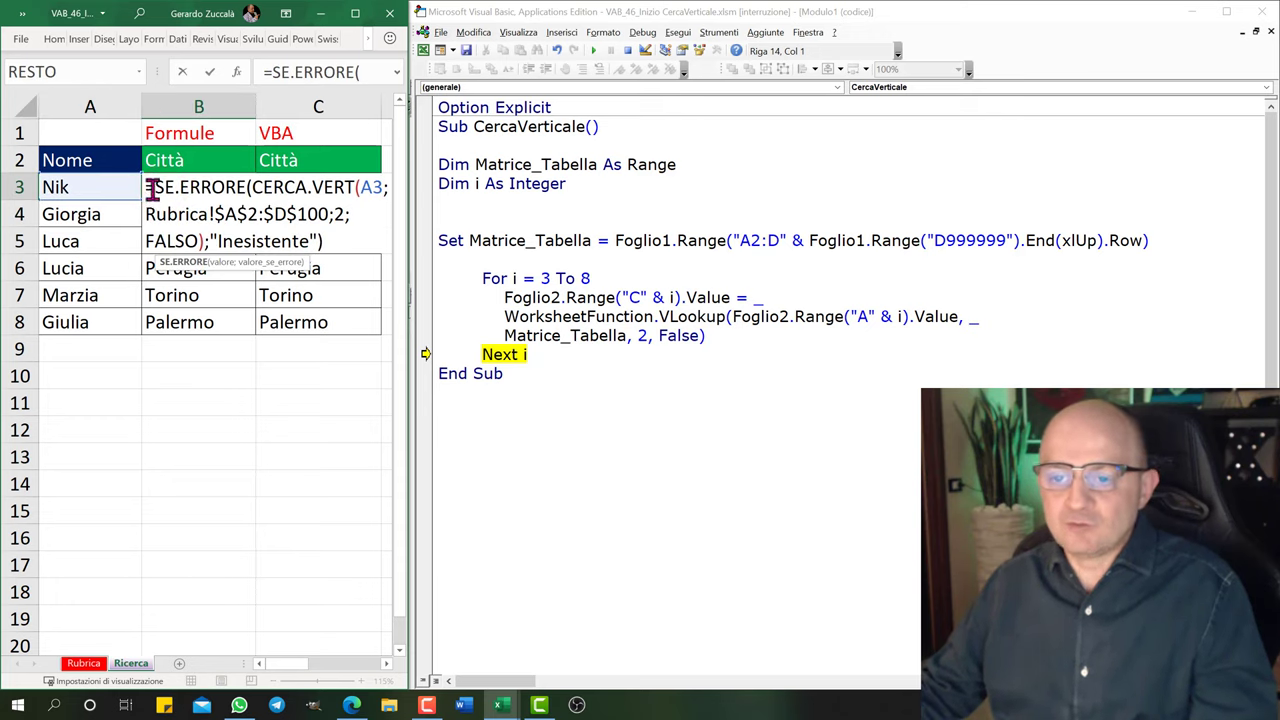
left_click_drag(155, 187, 249, 187)
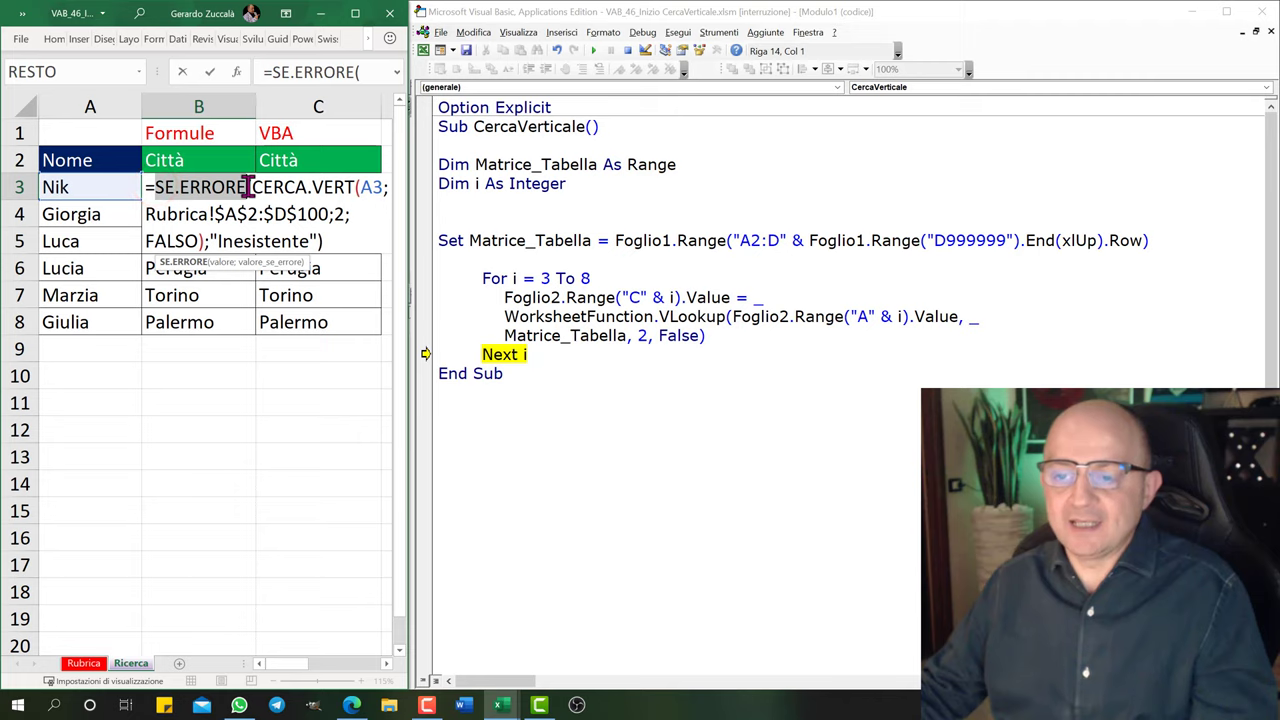
key("Escape")
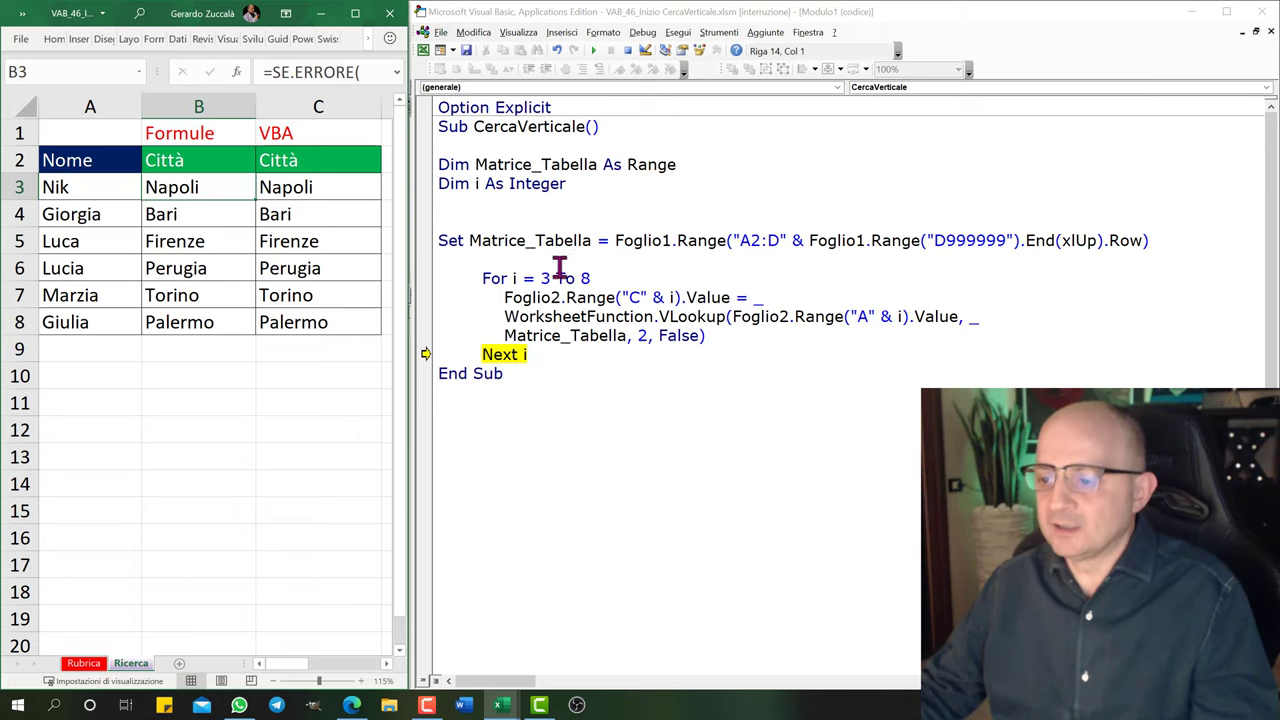
End the paused CercaVerticale run with Reset.
left_click(550, 300)
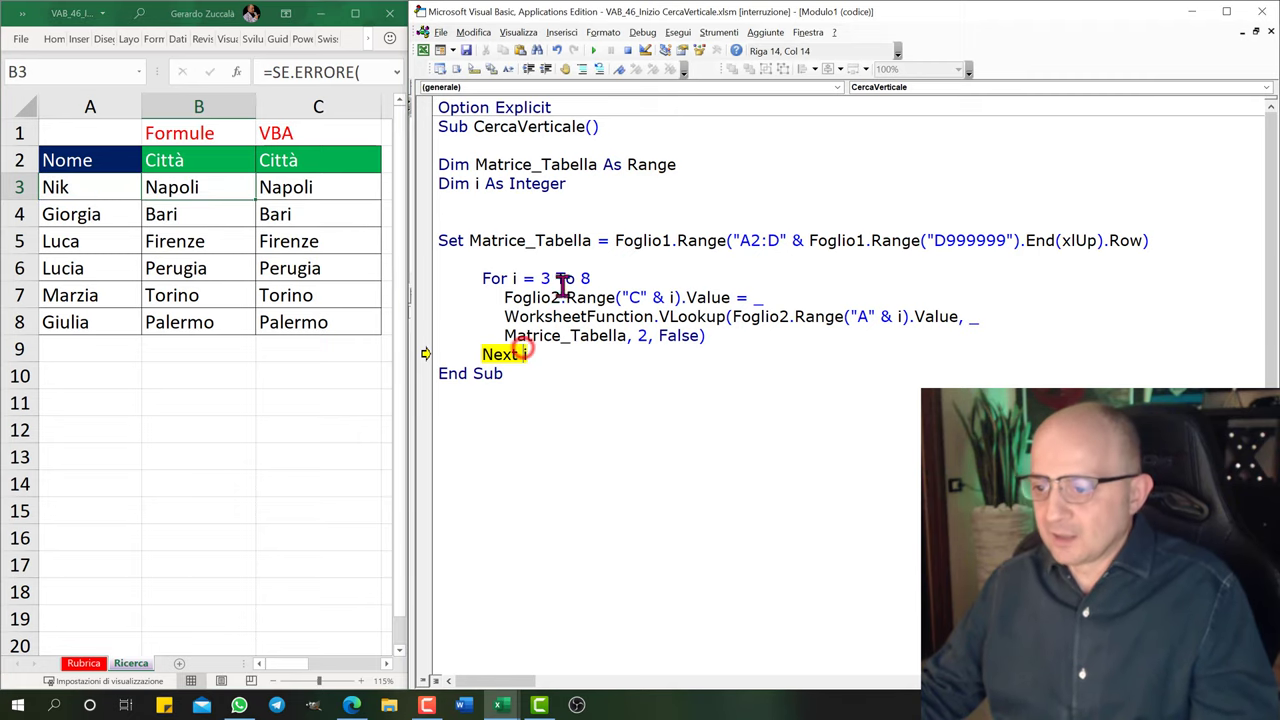
left_click(550, 350)
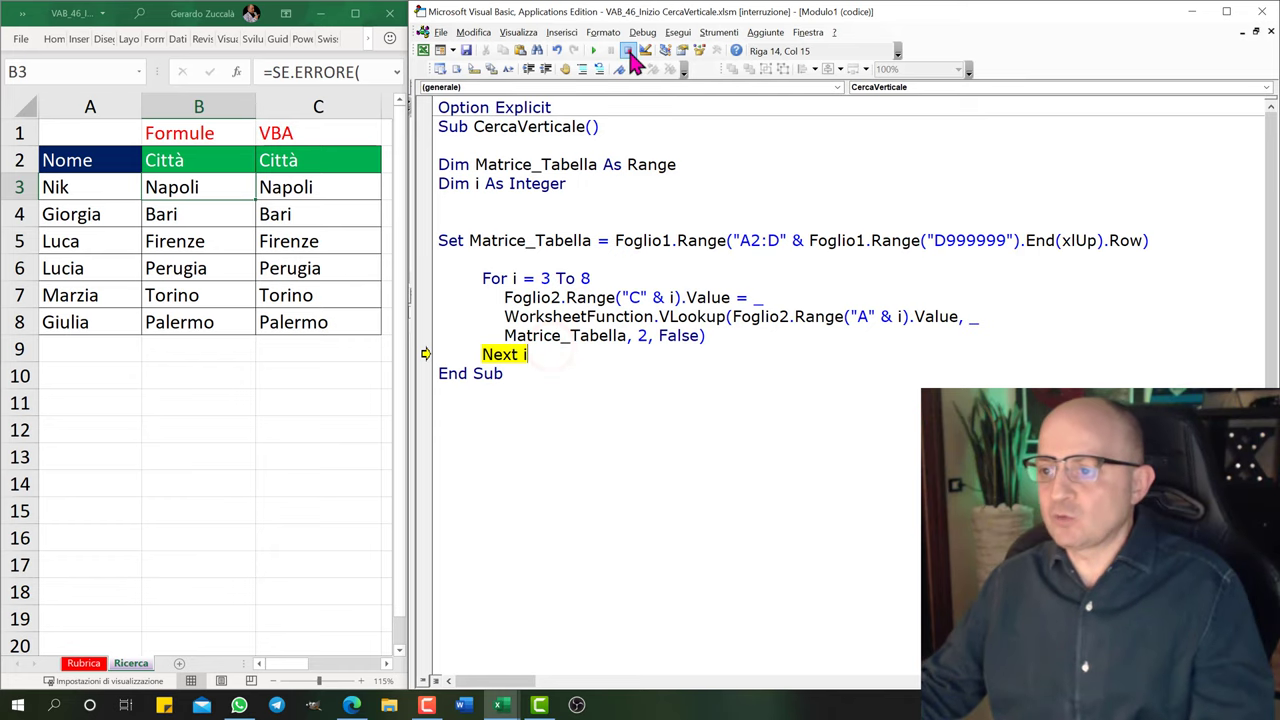
left_click(628, 51)
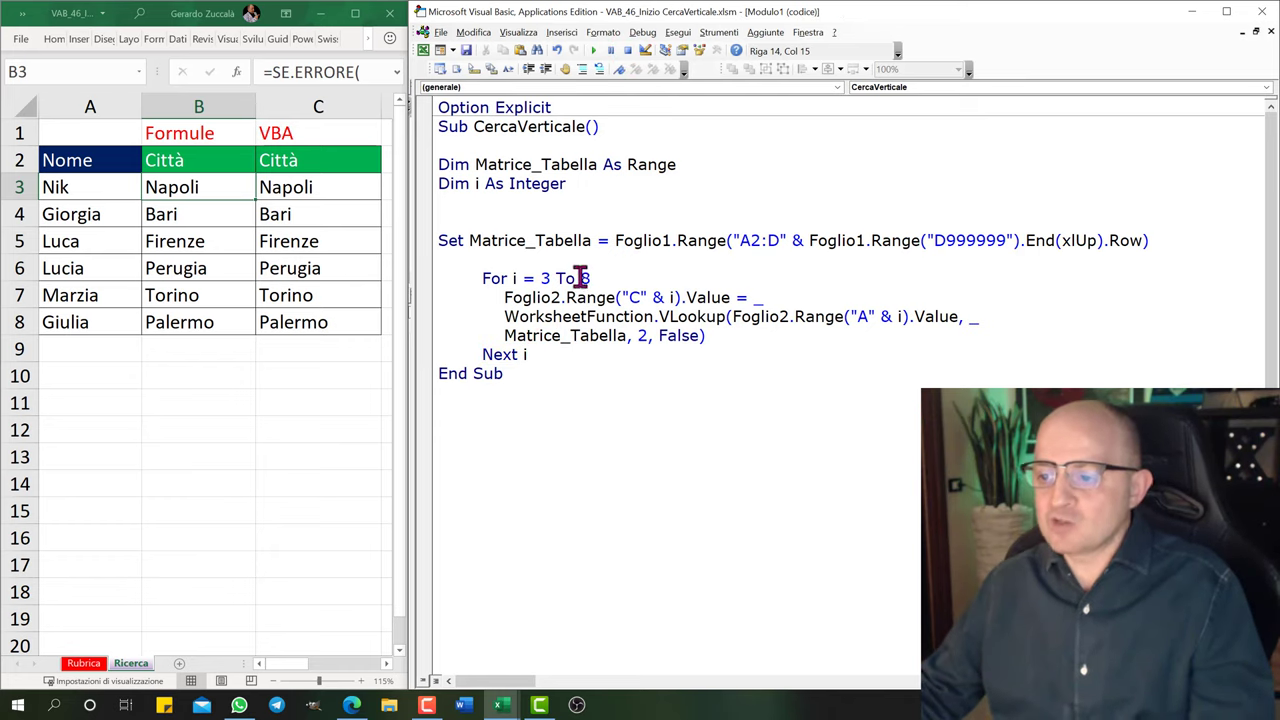
Compare the loop's hard-coded last row 8 with the names list and the empty rows below.
double_click(583, 278)
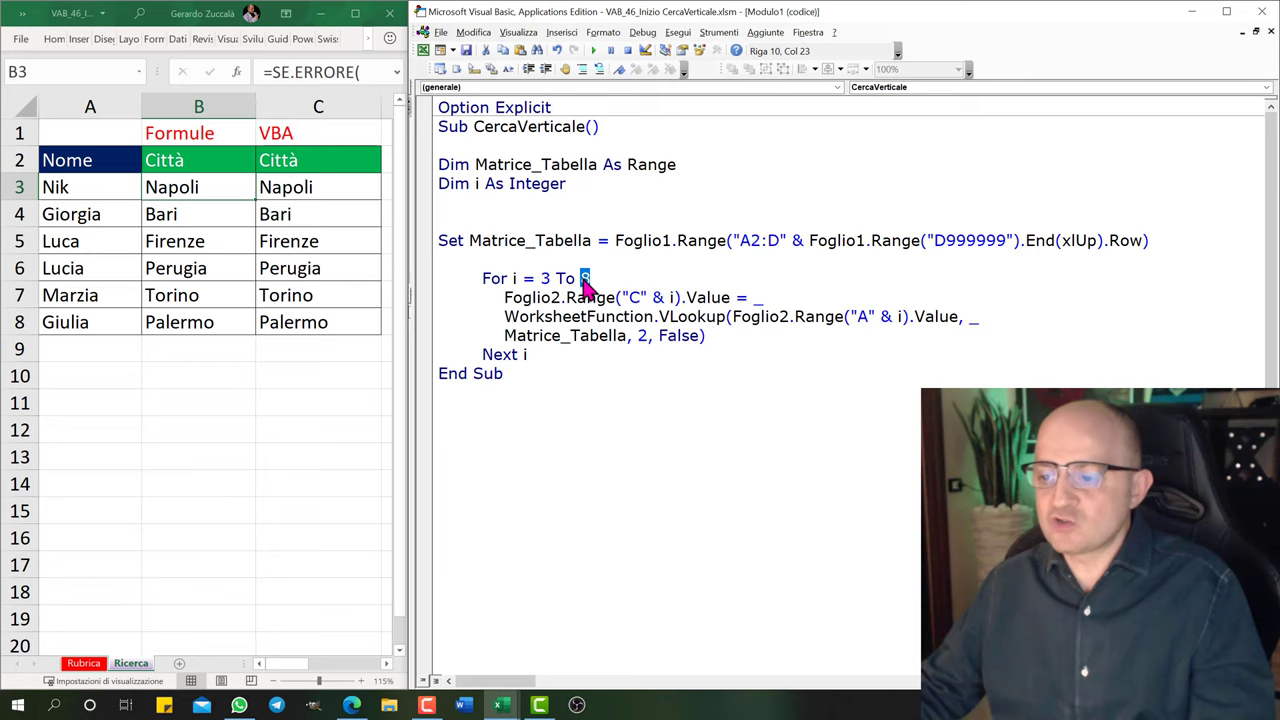
left_click(72, 348)
left_click(71, 372)
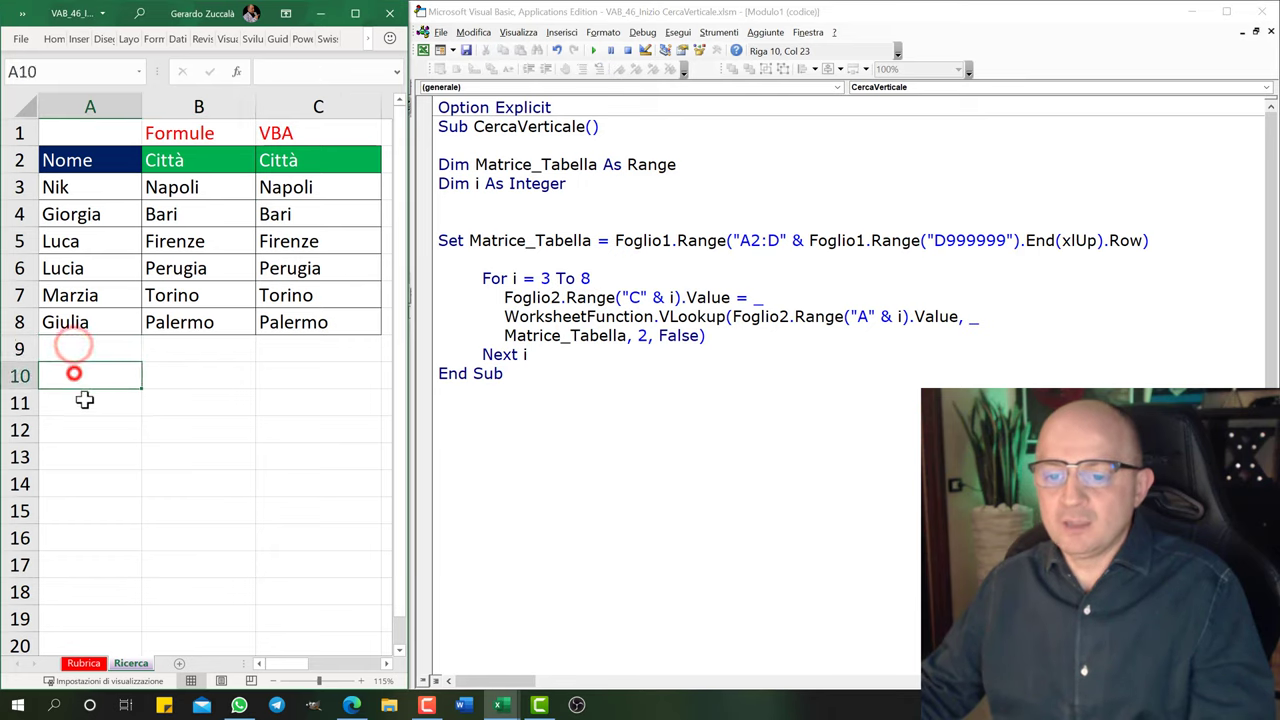
left_click(68, 396)
left_click(83, 429)
left_click(85, 456)
left_click(97, 483)
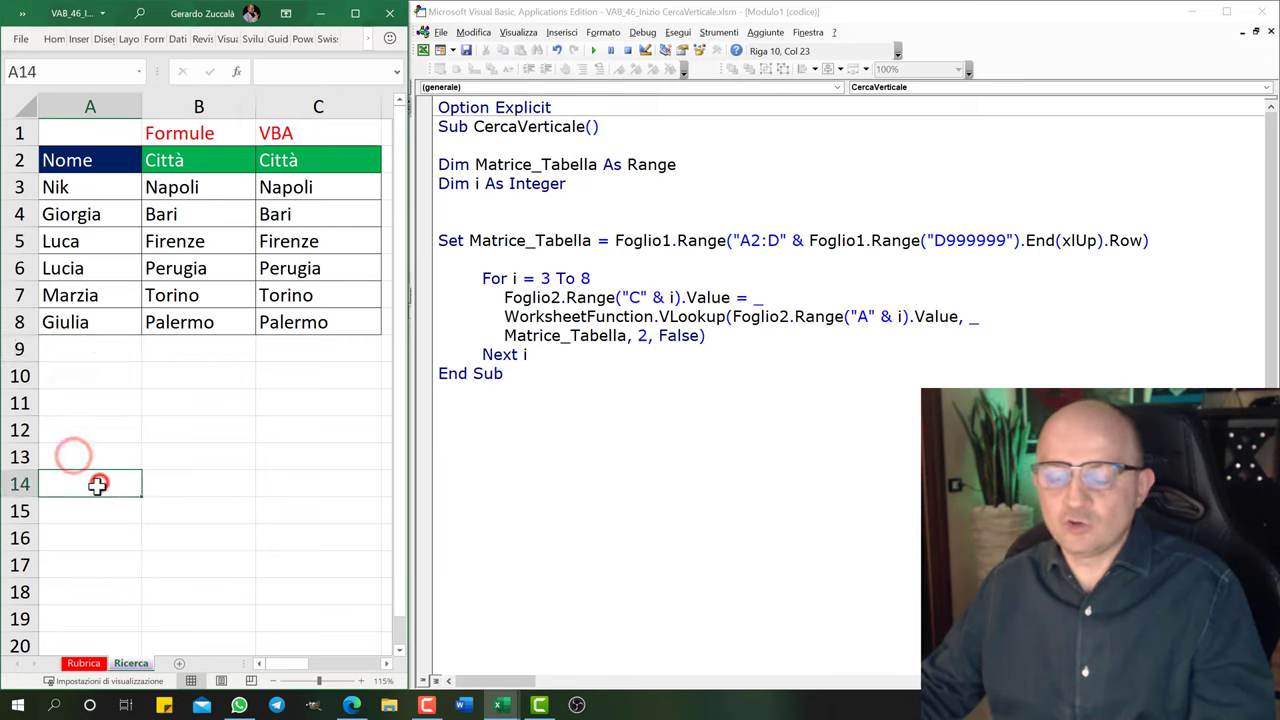
left_click(587, 282)
double_click(586, 280)
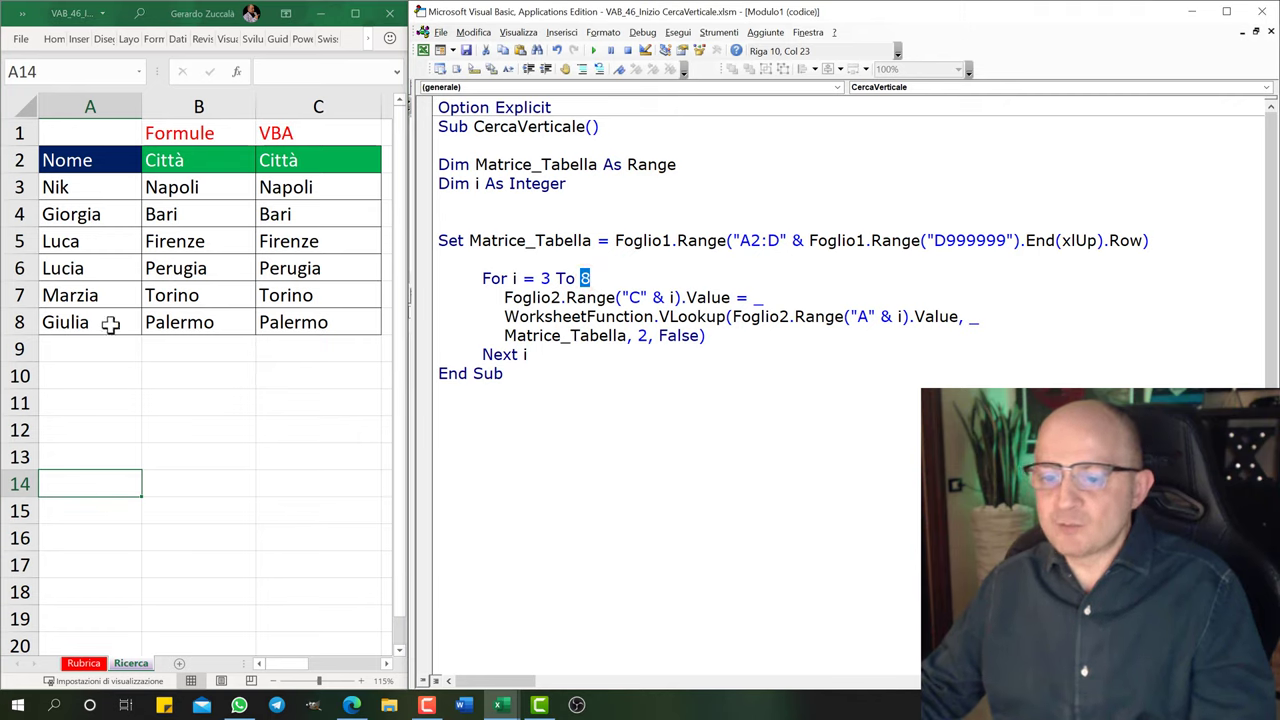
left_click(78, 322)
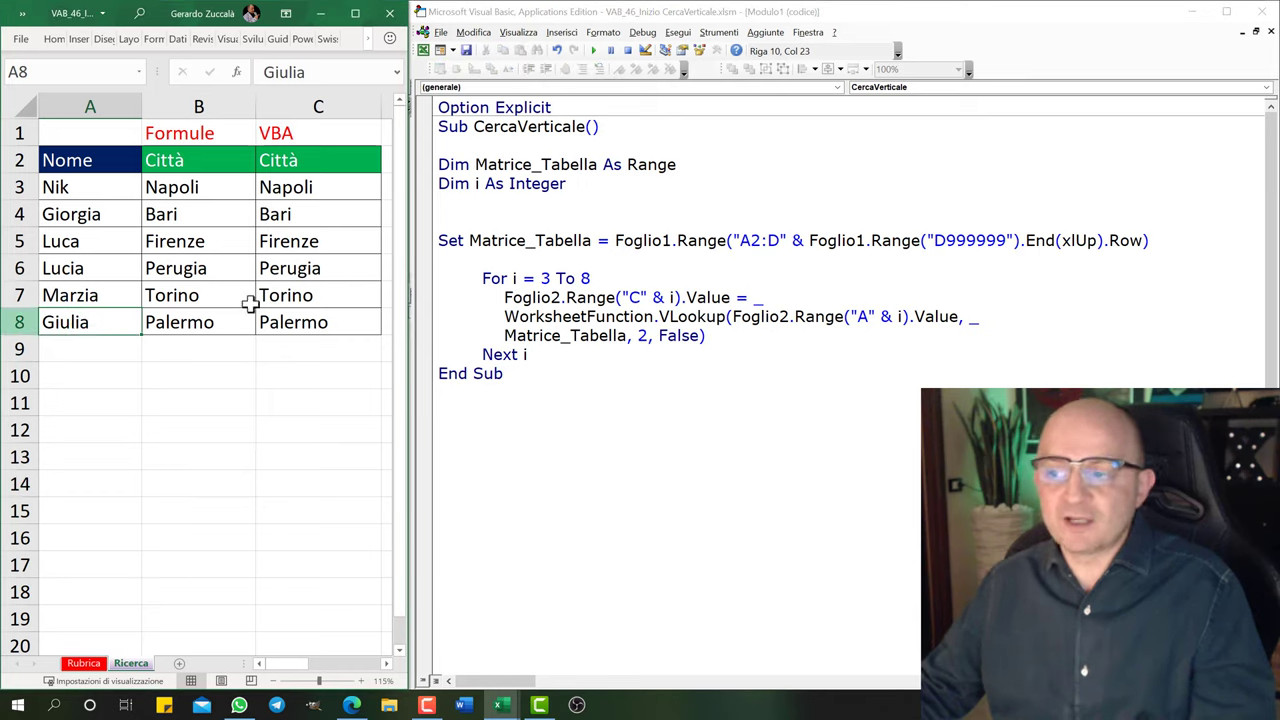
left_click(60, 432)
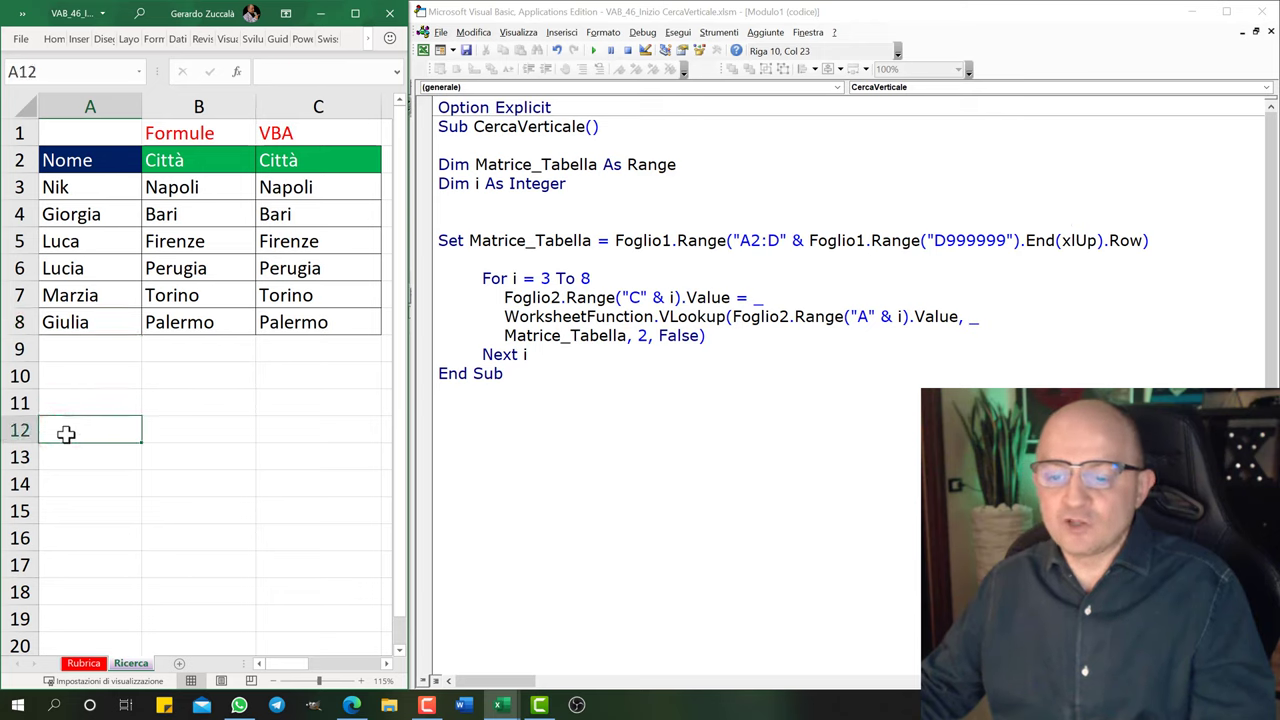
double_click(584, 279)
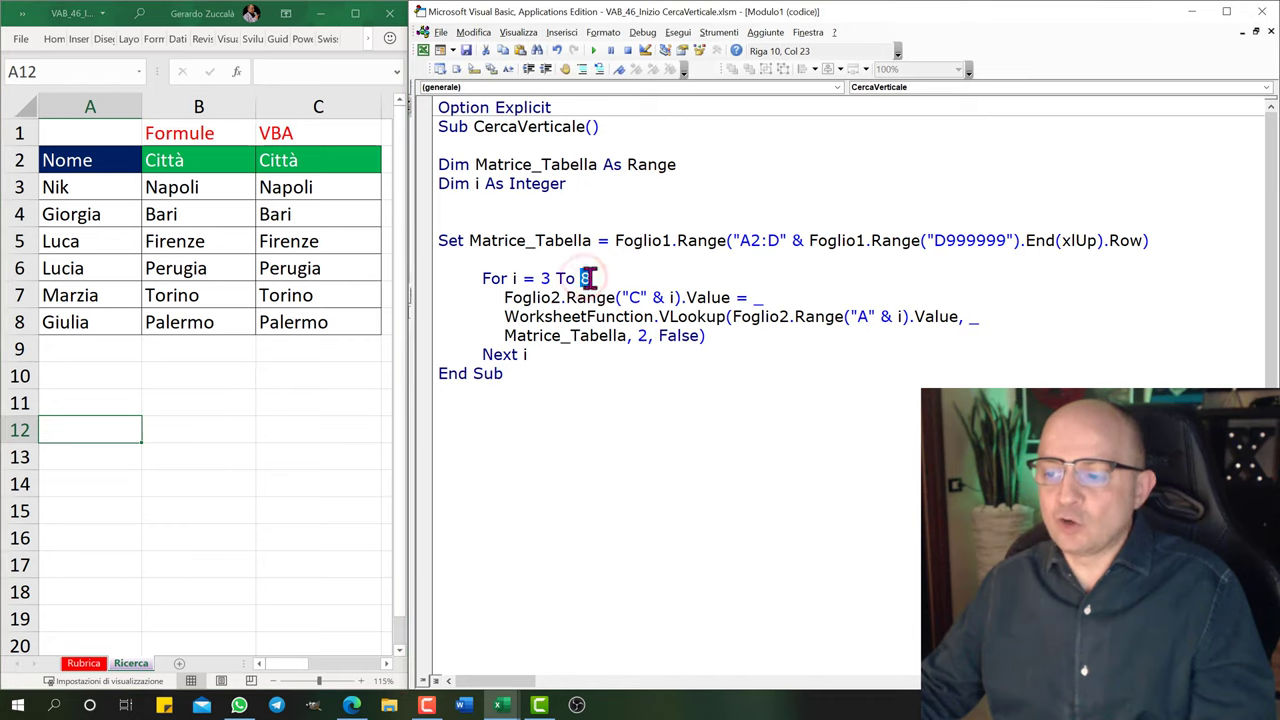
Declare Dim uR As Integer below Dim i, leaving an empty line before the Set statement.
left_click(440, 203)
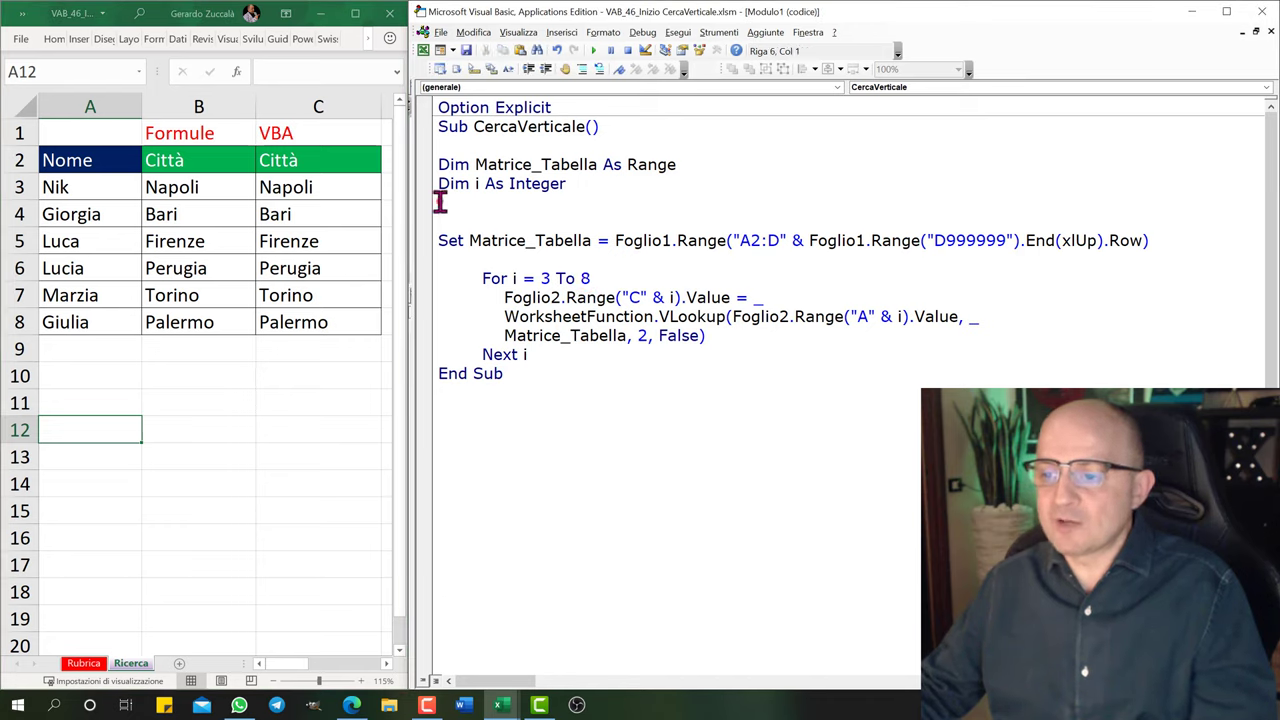
type("Dim ")
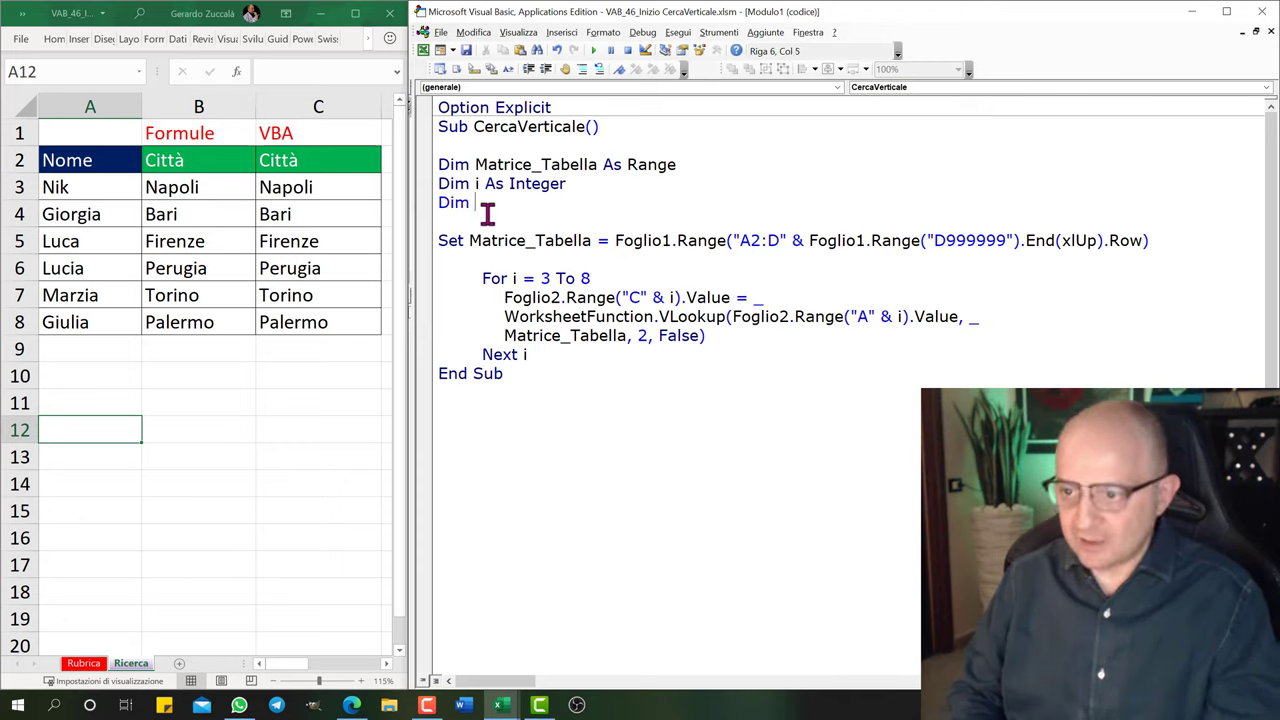
type("u")
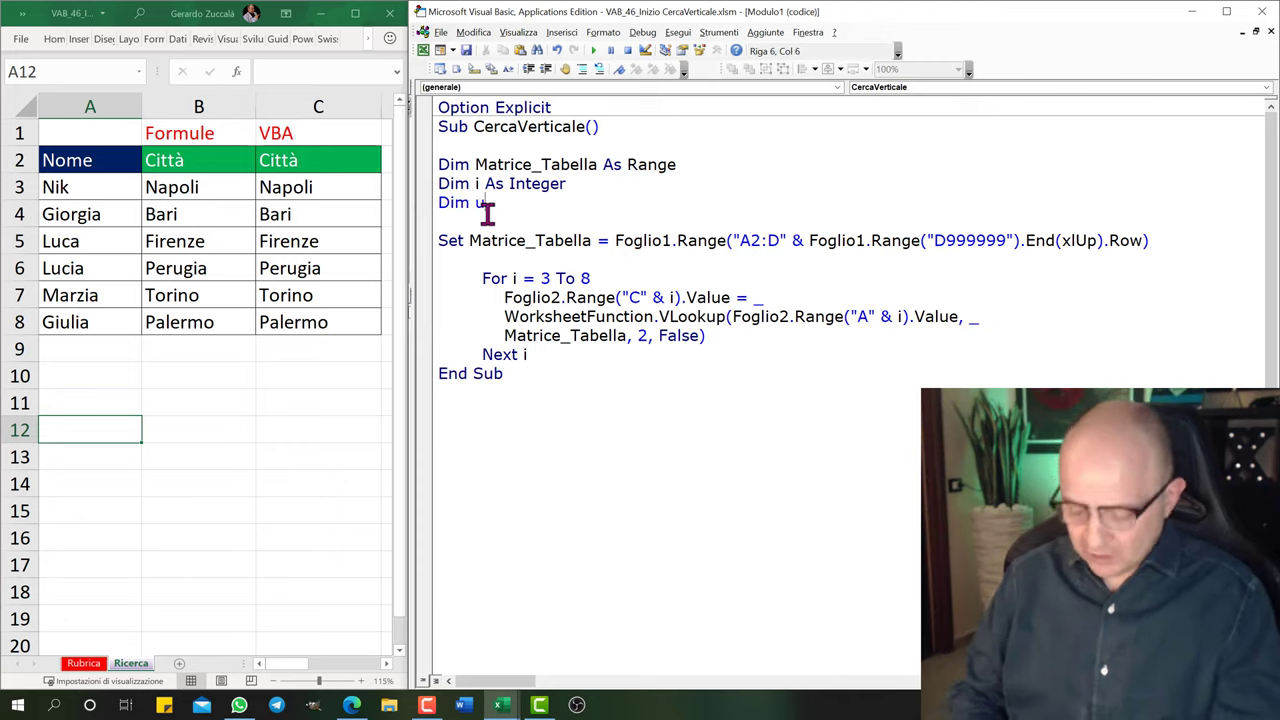
type("Ri")
type("a")
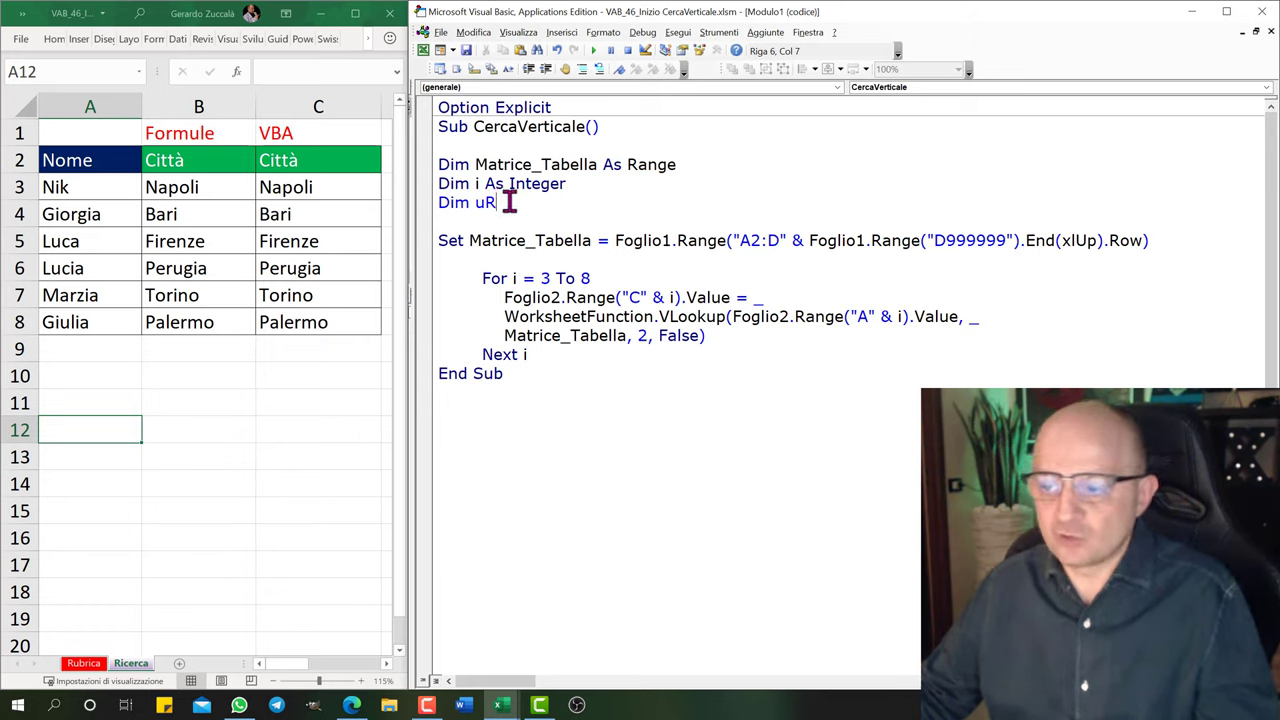
left_click(517, 204)
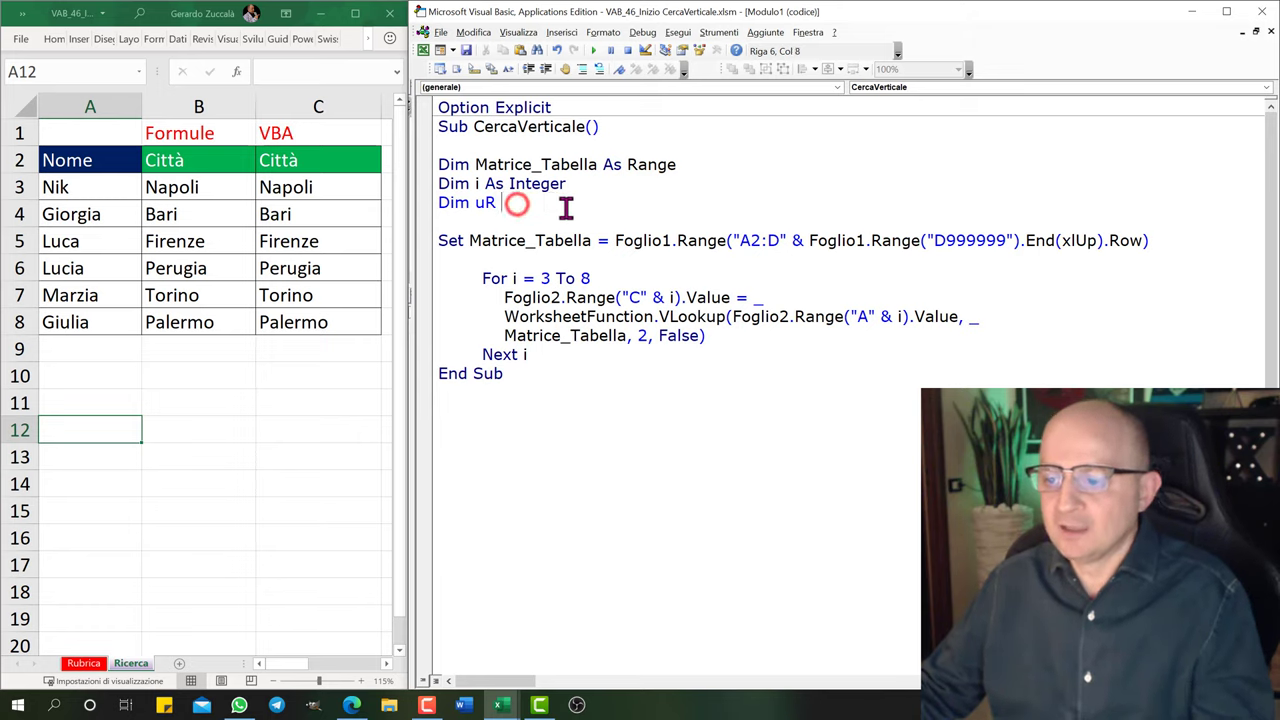
type("as")
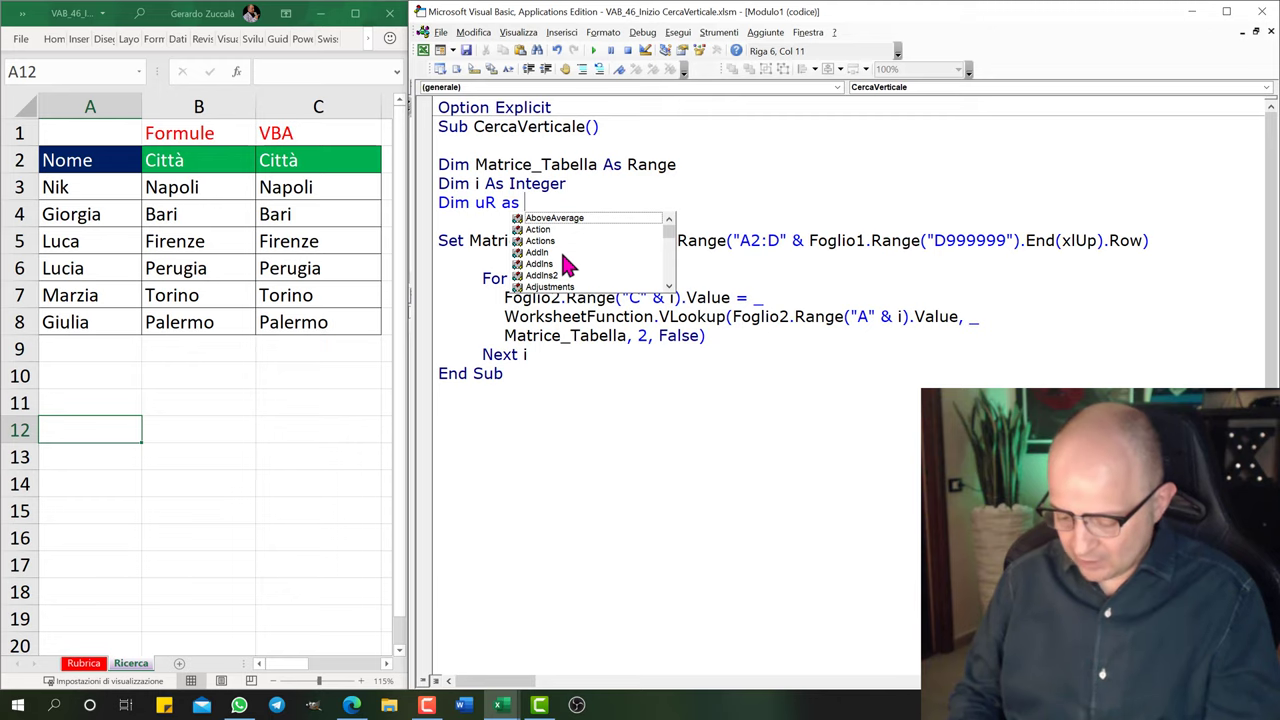
type("inte")
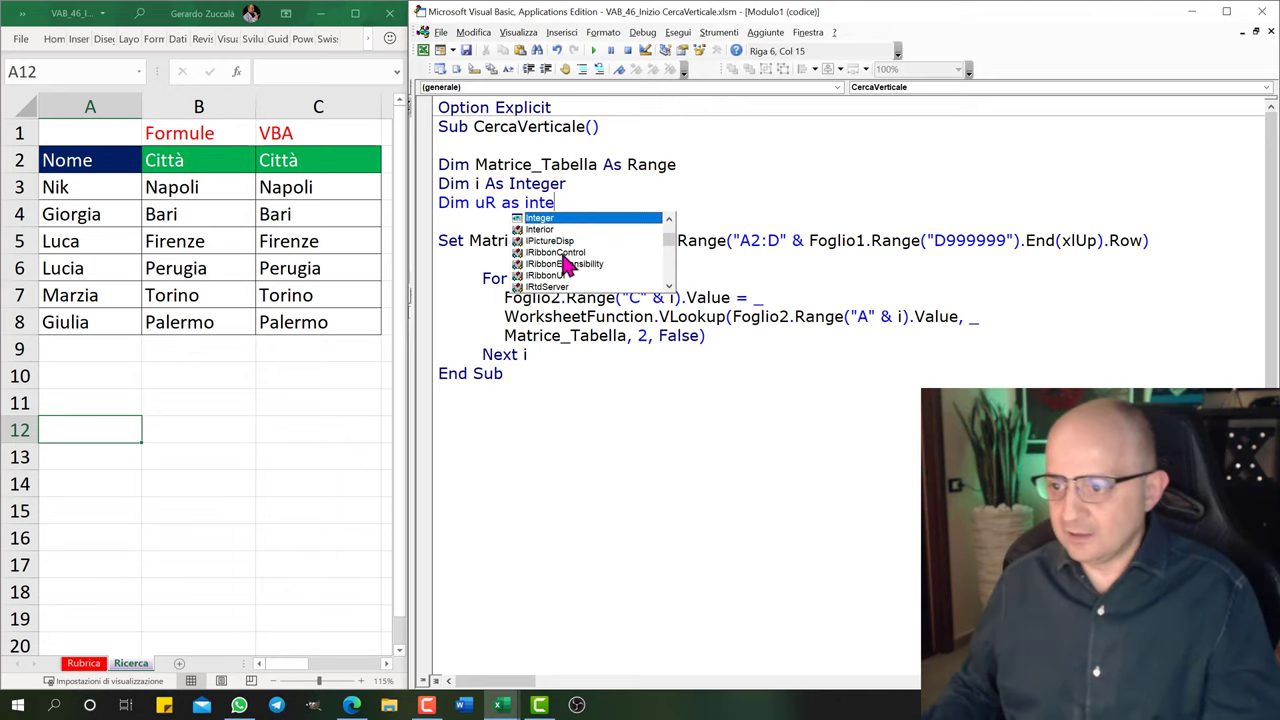
key("Tab")
key("Down")
key("Return")
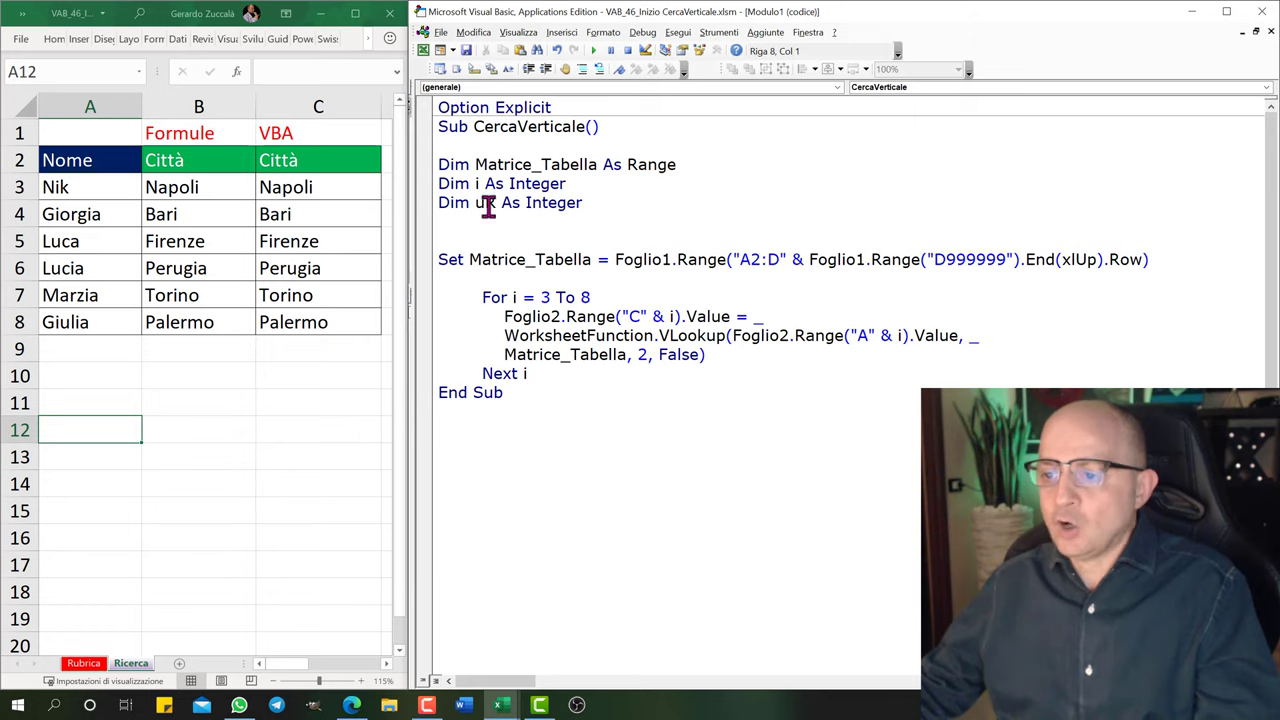
left_click_drag(492, 205, 496, 204)
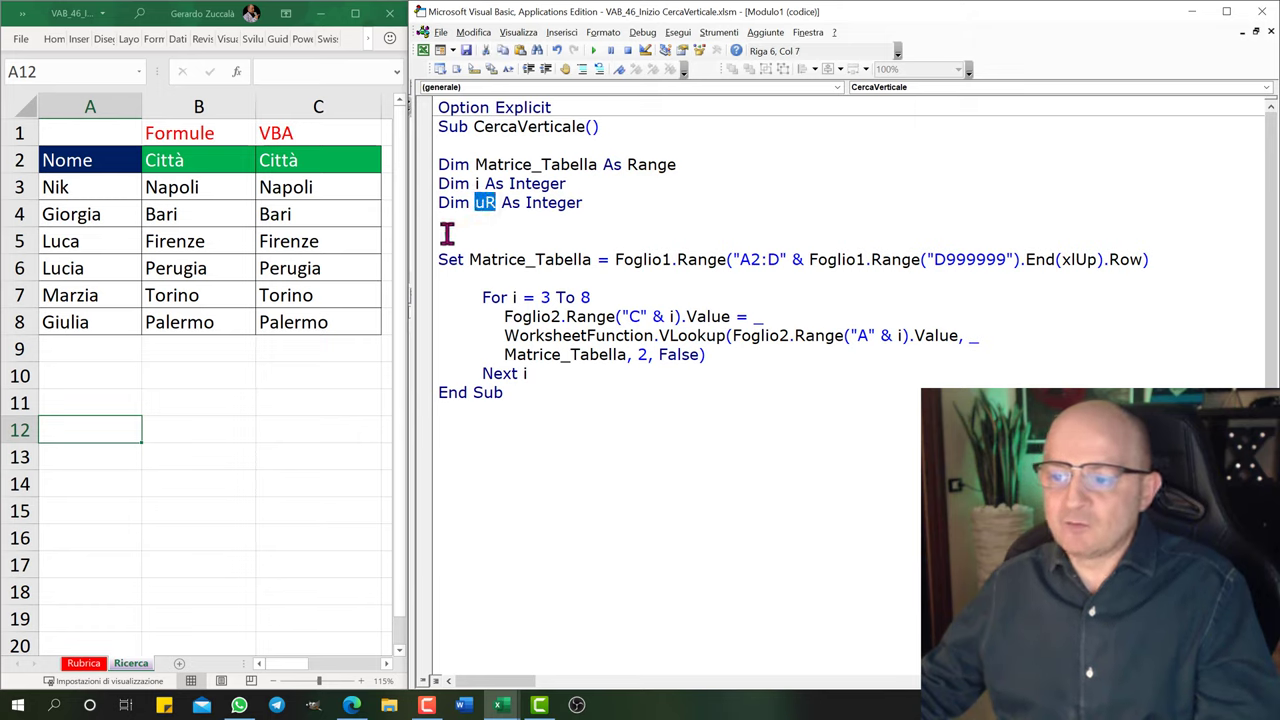
Start the assignment uR = Foglio2 on the blank line using IntelliSense.
left_click(446, 236)
type("u")
key("ctrl+space")
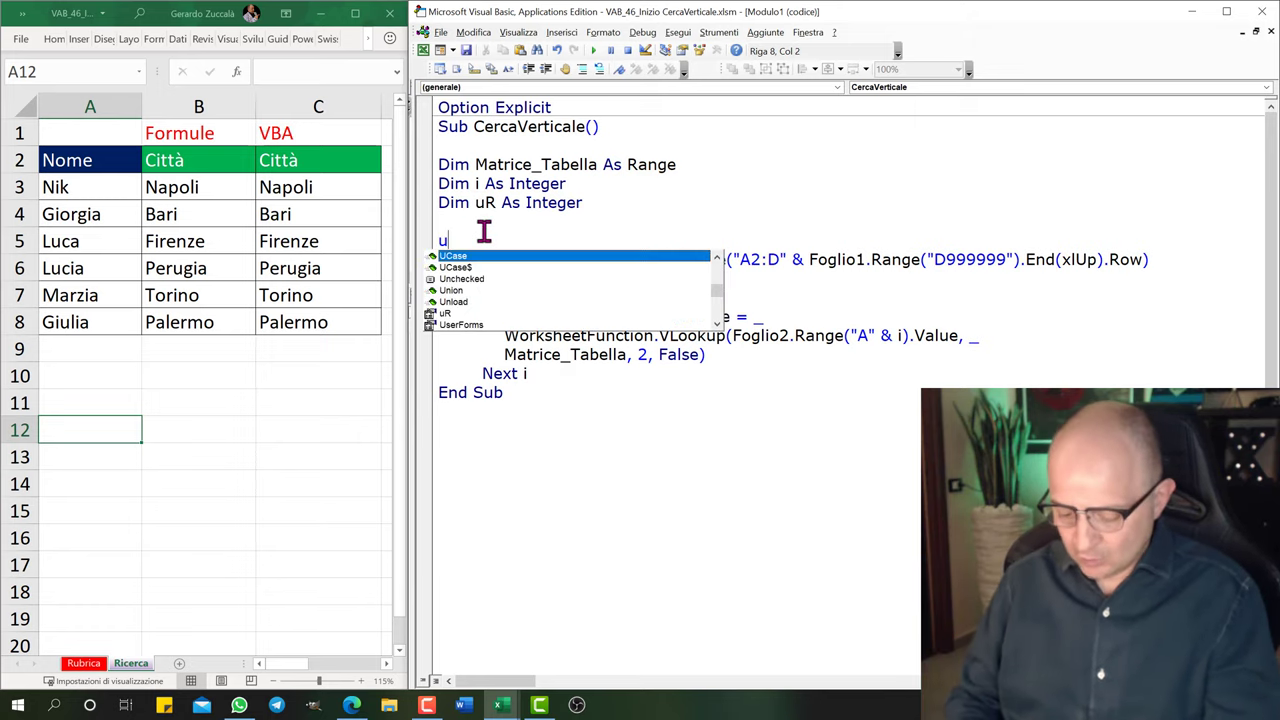
type("R")
key("Tab")
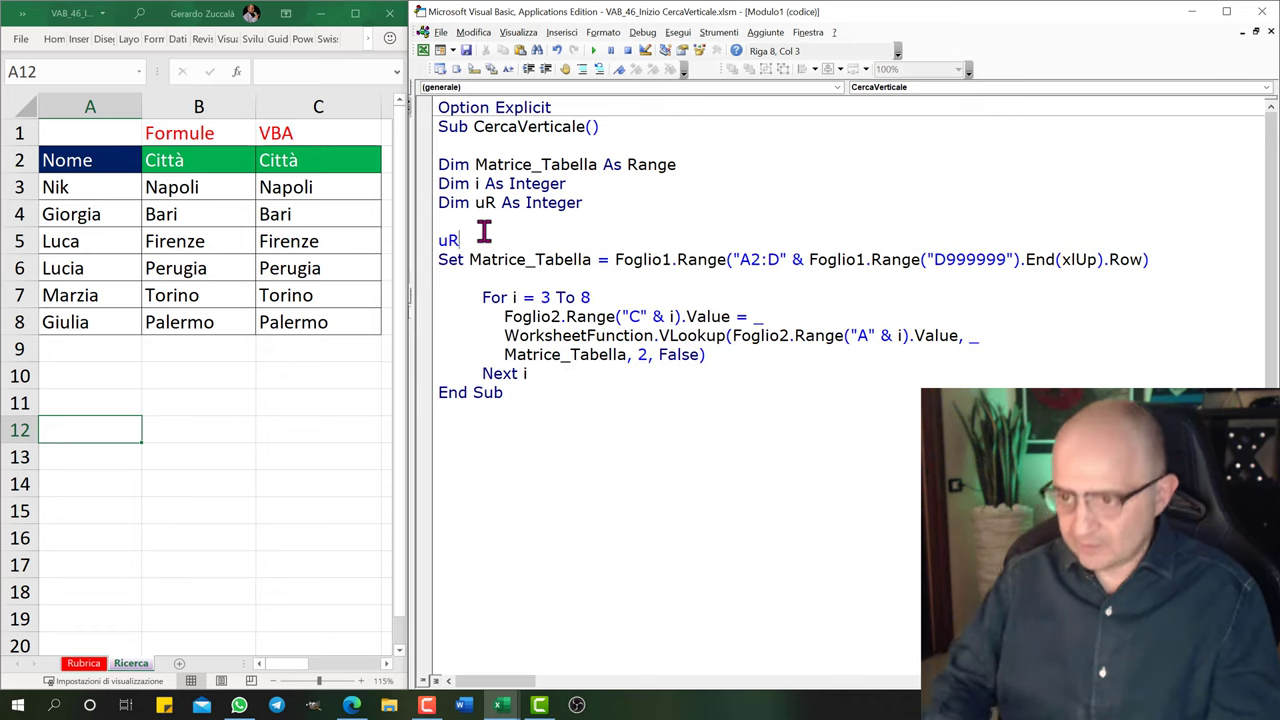
type("=")
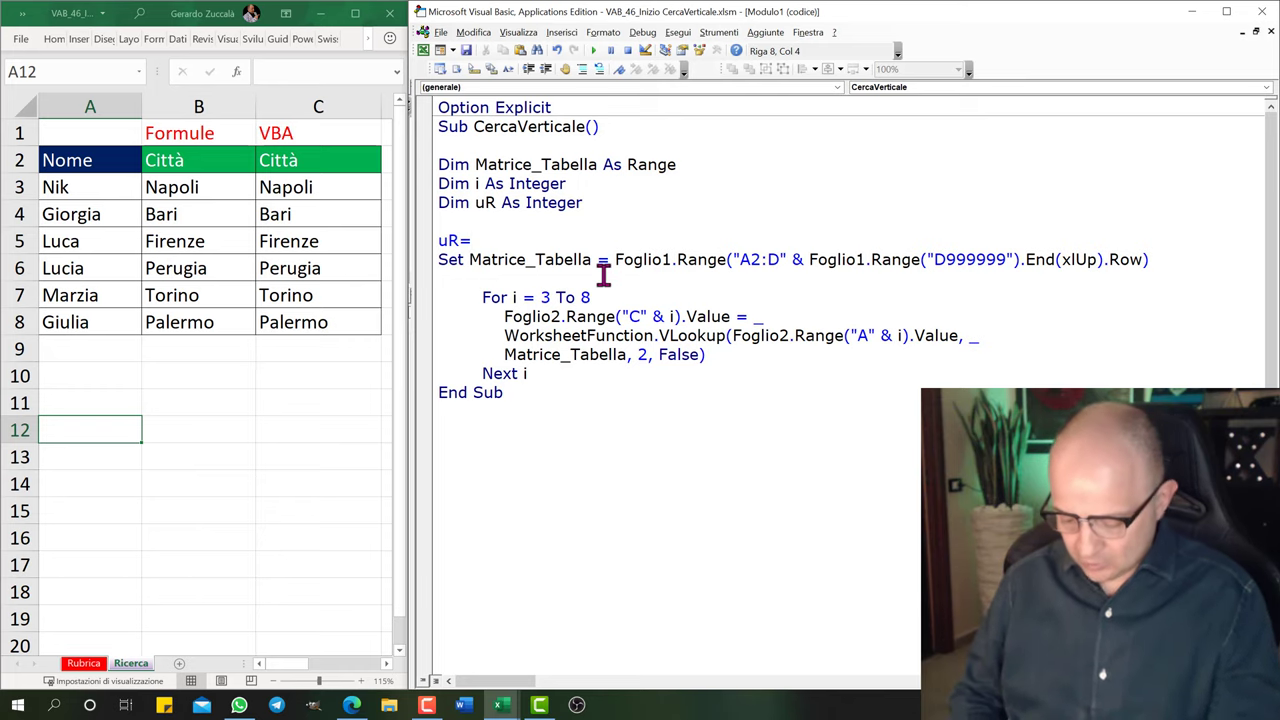
type("f")
key("ctrl+space")
type("ol")
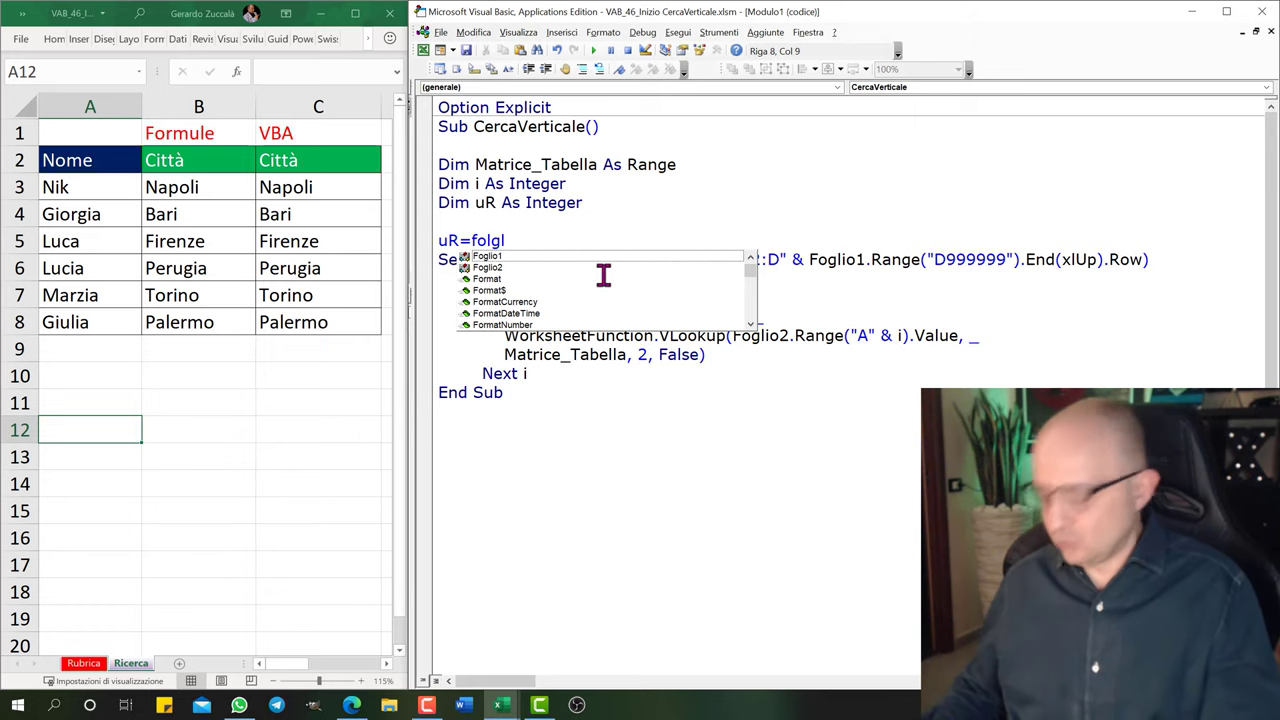
key("Down")
key("Down")
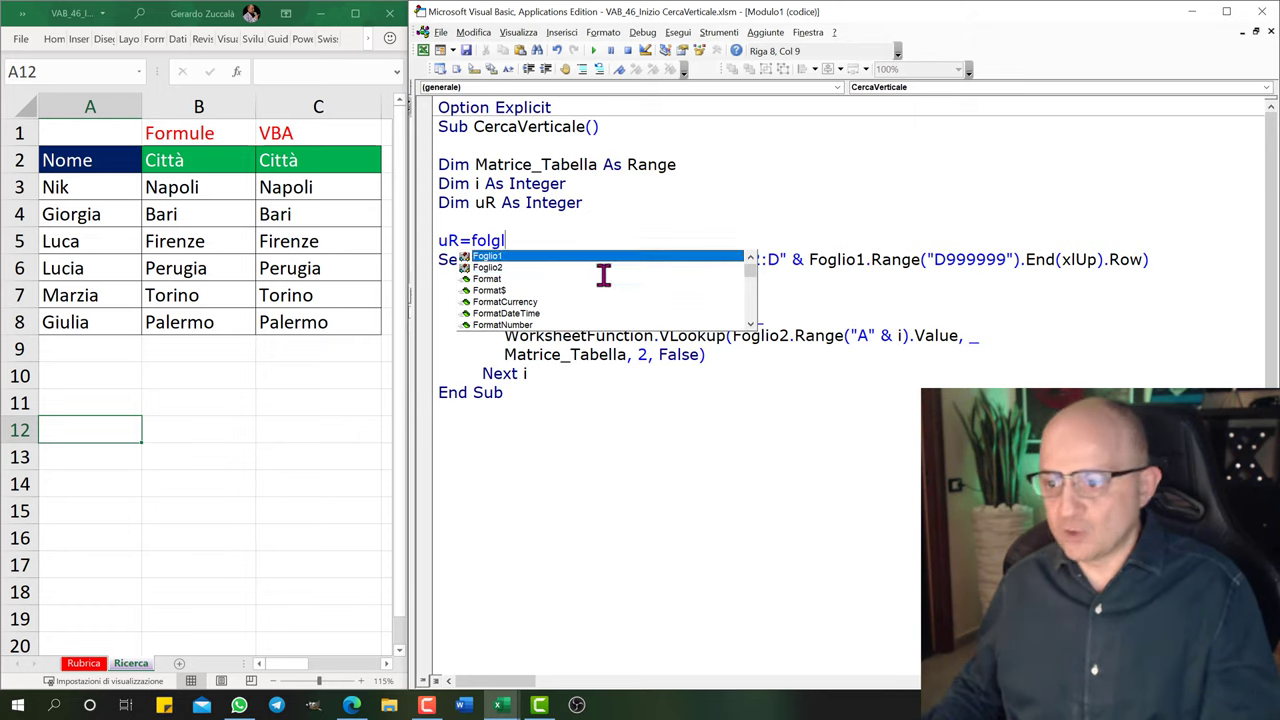
key("Tab")
Complete it as uR = Foglio2.Range("A999999").End(xlUp).Row.
type("ra")
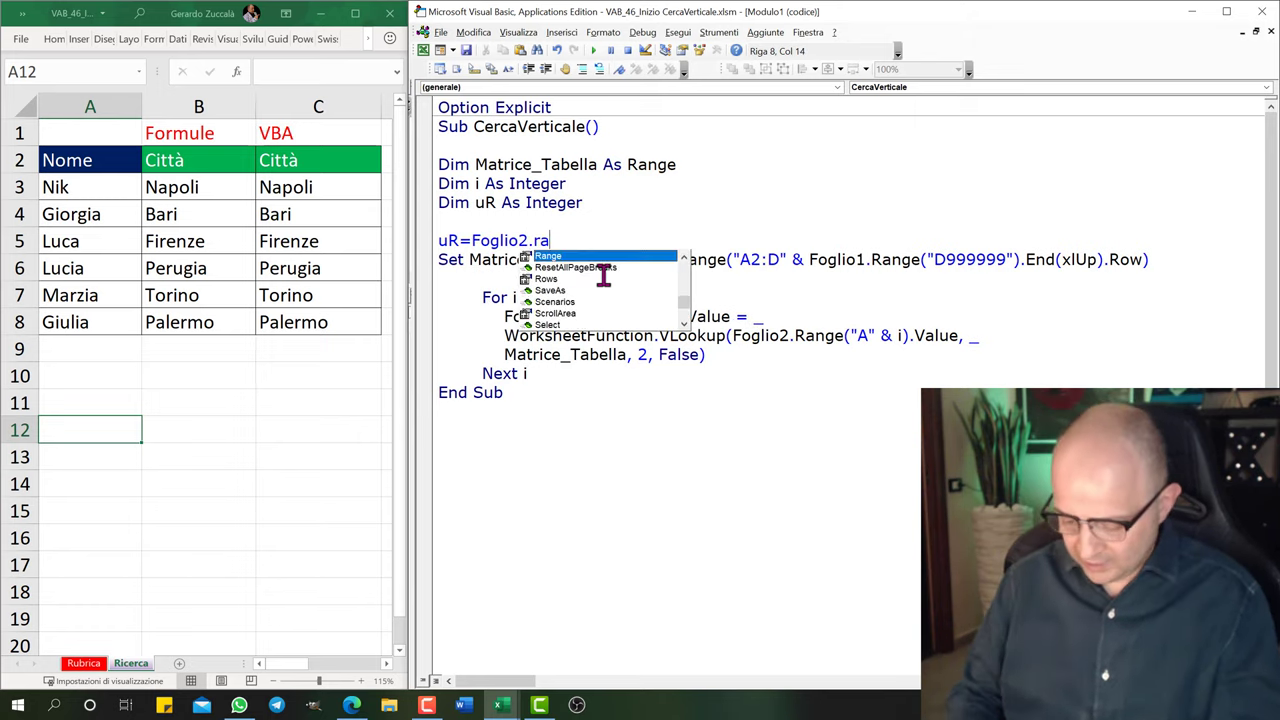
key("Tab")
type("(")
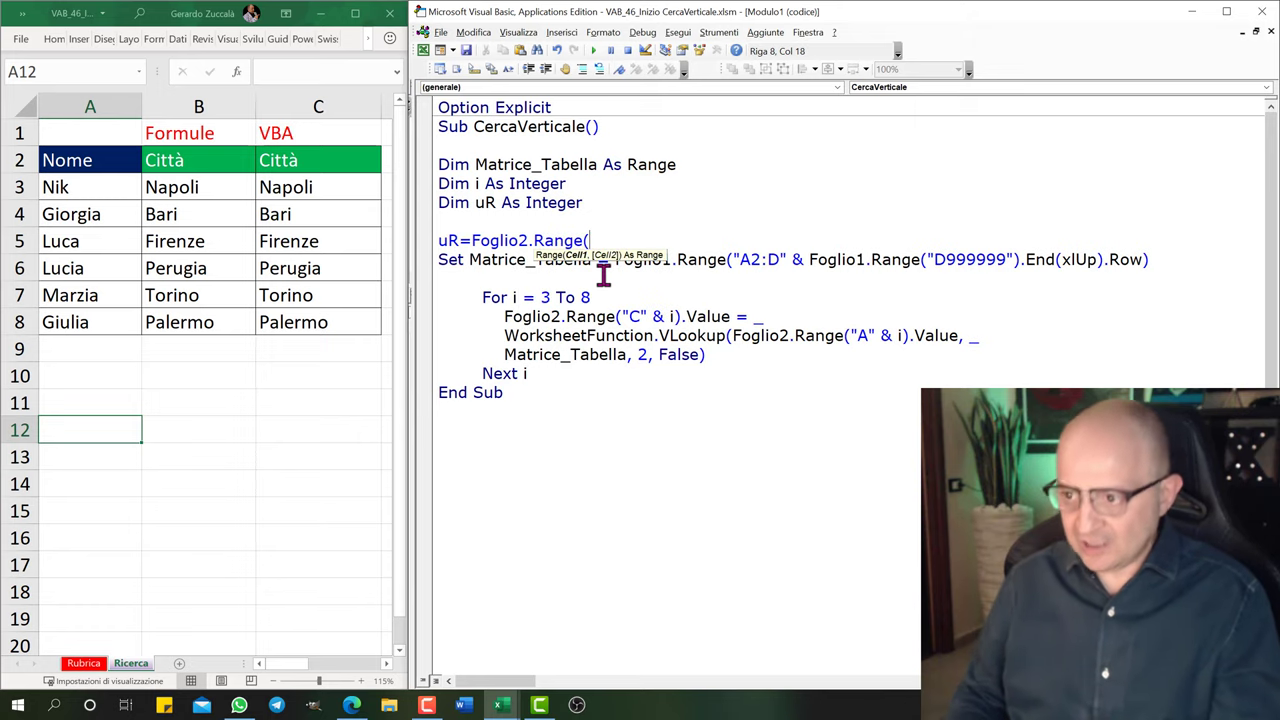
type("\"A999")
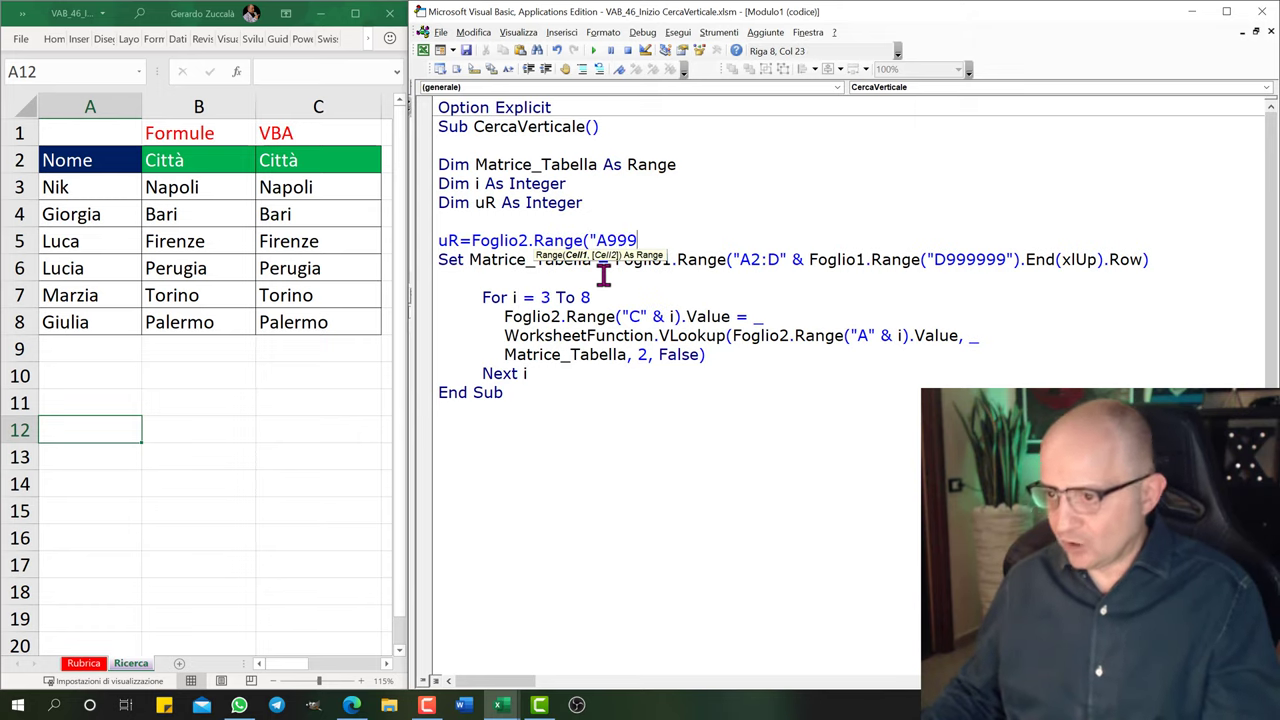
type("999\")")
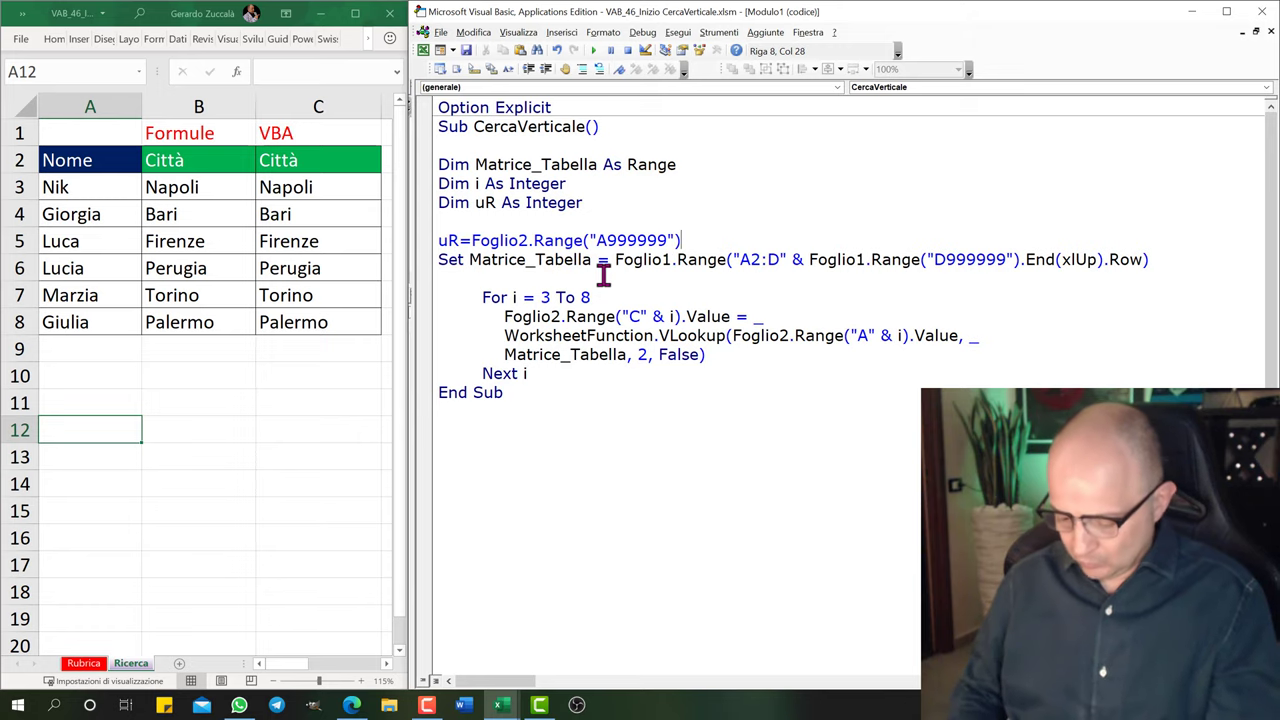
type(".ene")
key("BackSpace")
key("Tab")
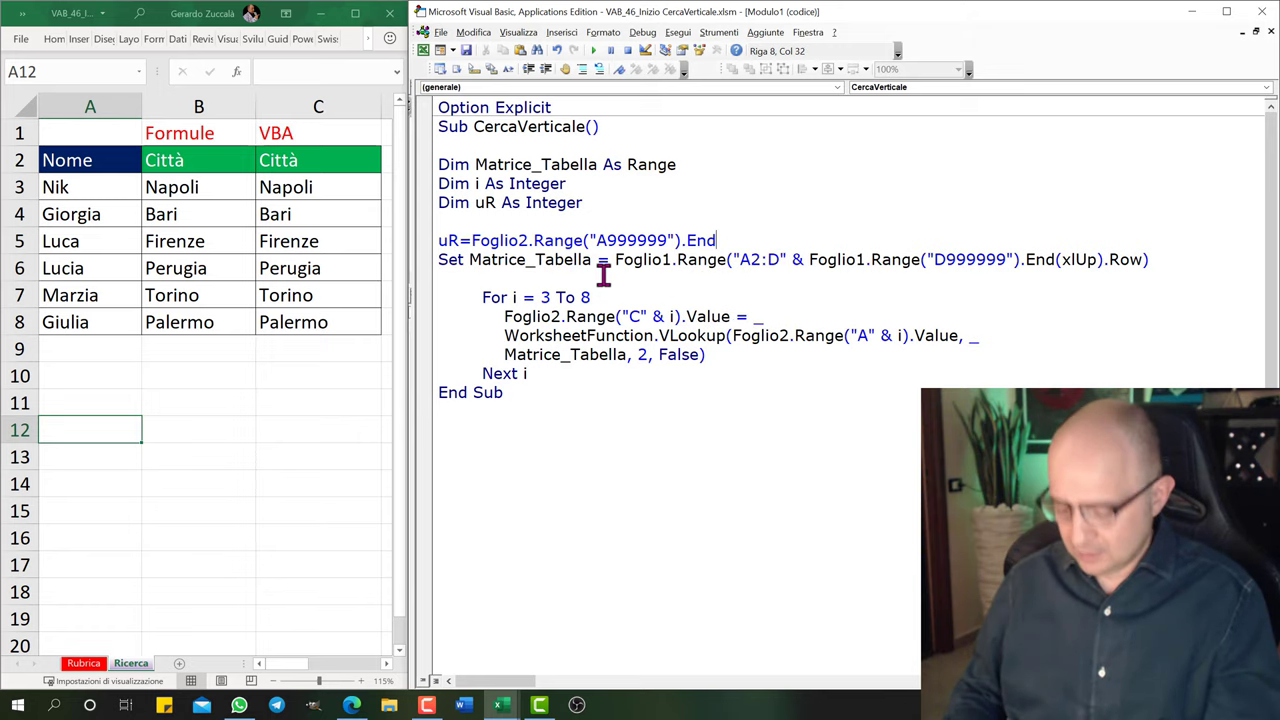
type("(")
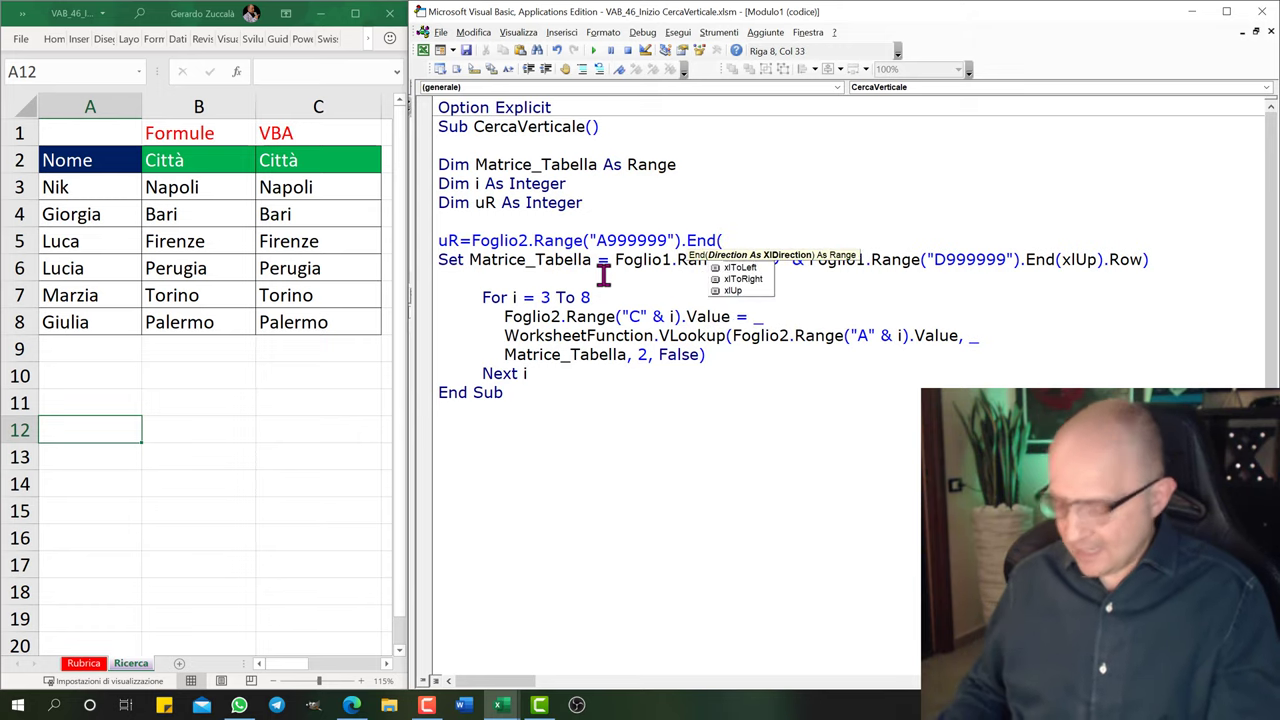
key("Tab")
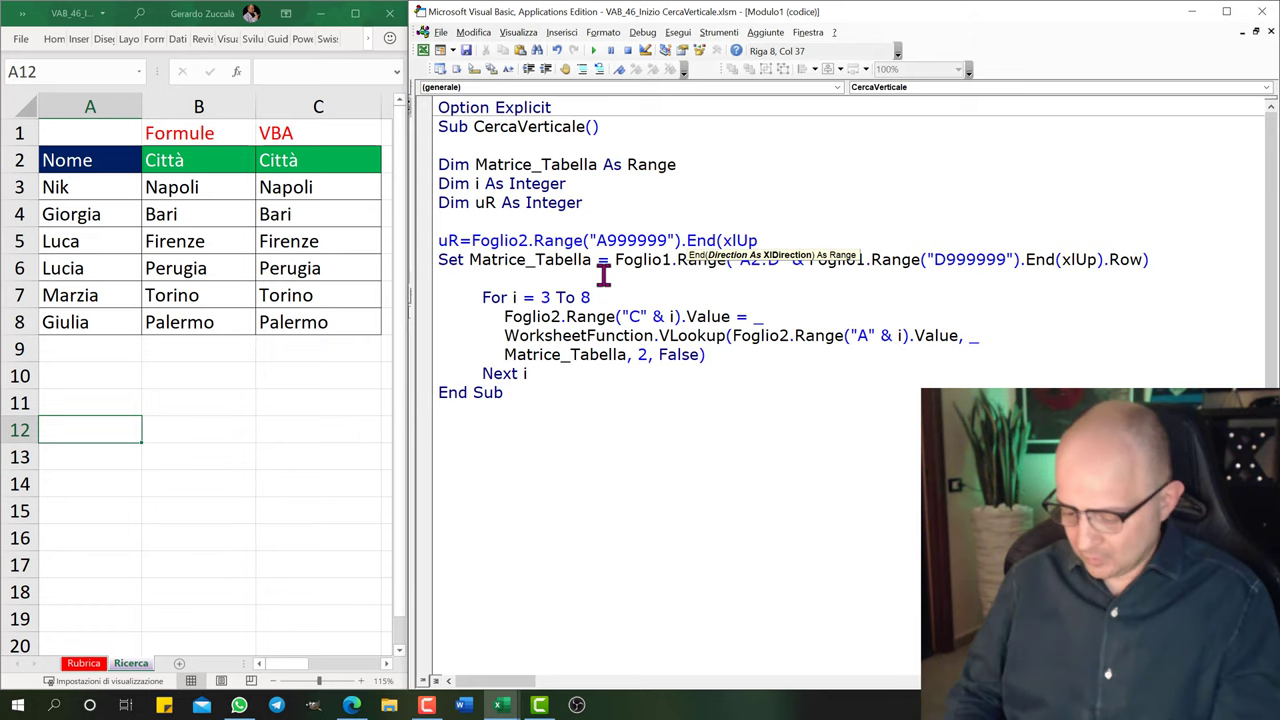
type(").row")
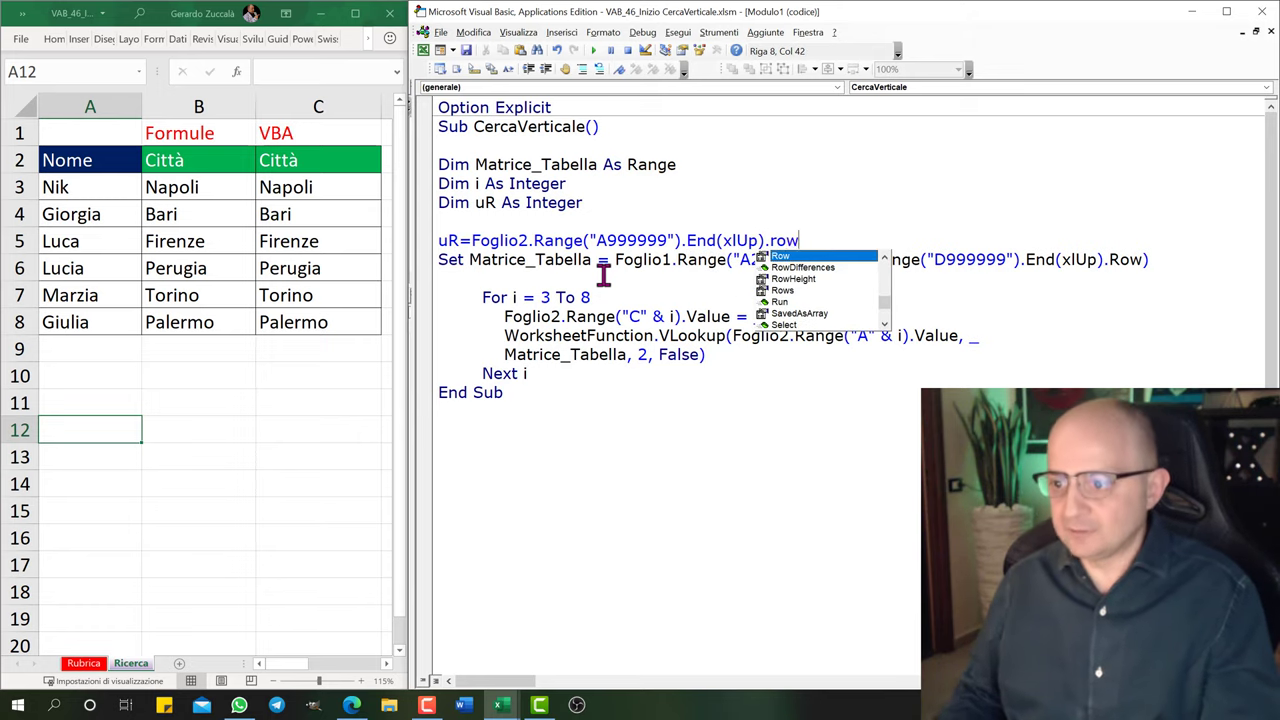
key("Tab")
key("Down")
key("End")
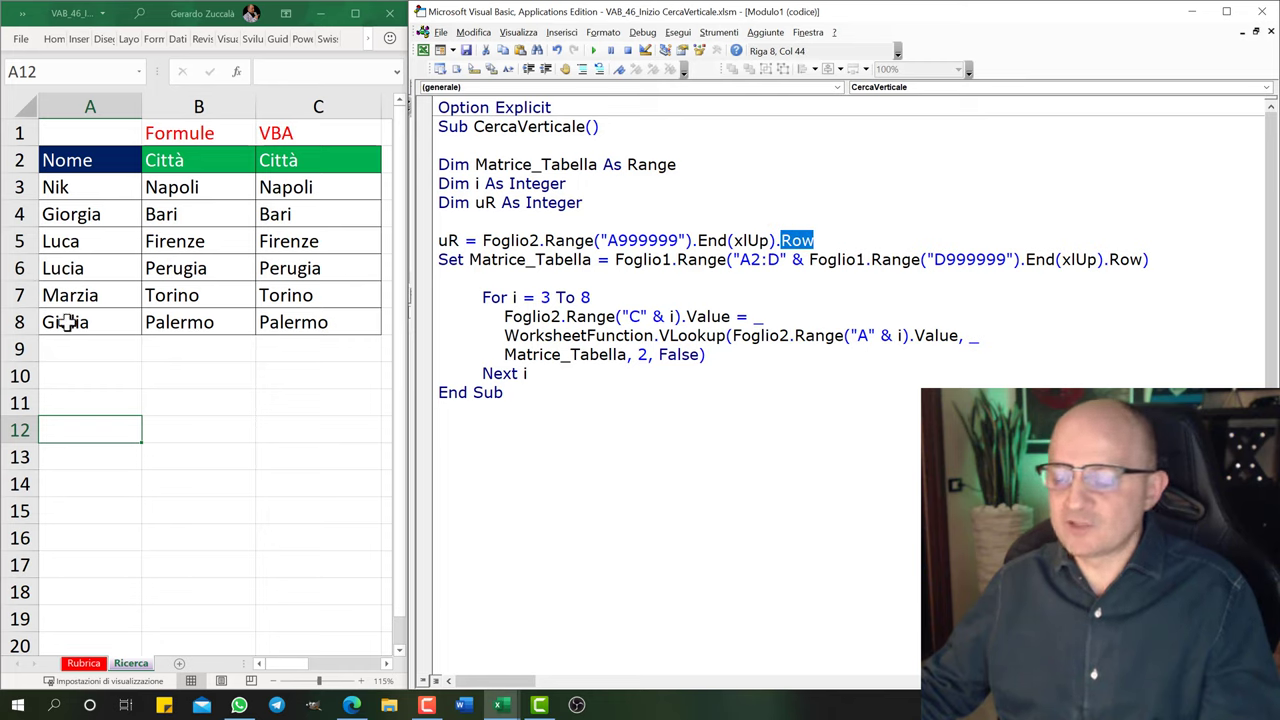
left_click(524, 277)
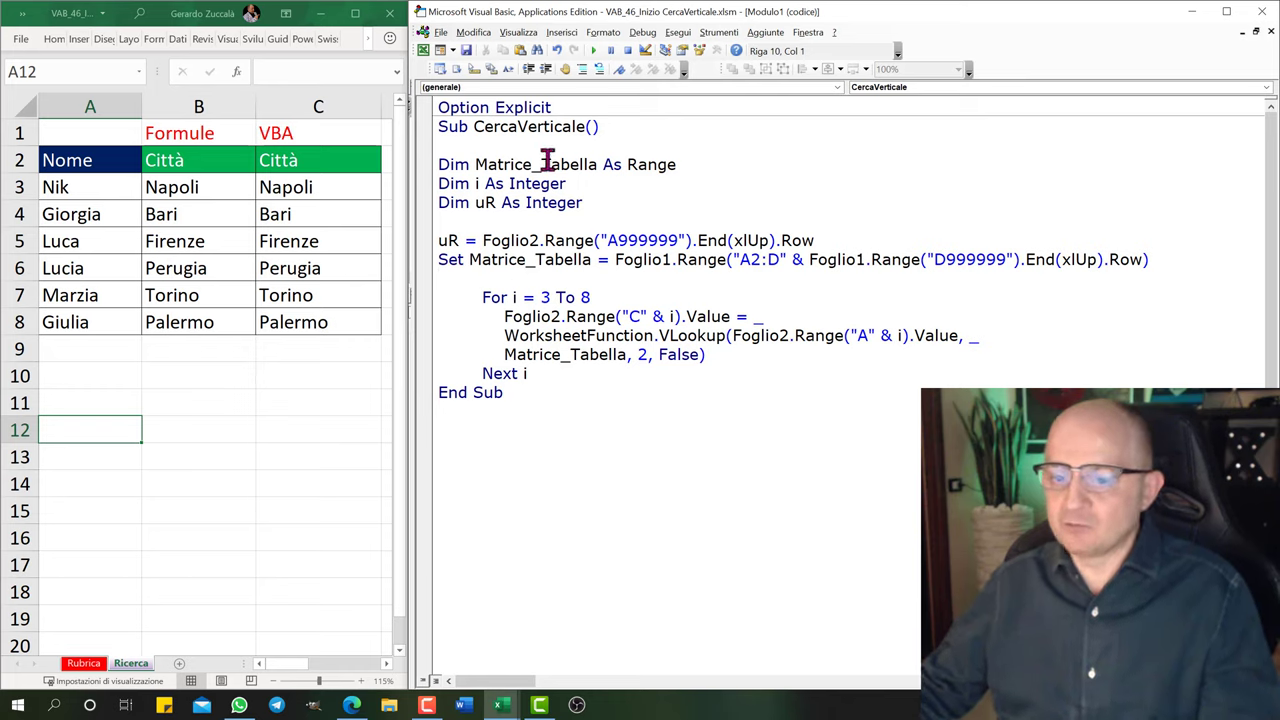
Test by entering Giorgia in A9, then delete the test entry.
left_click(107, 347)
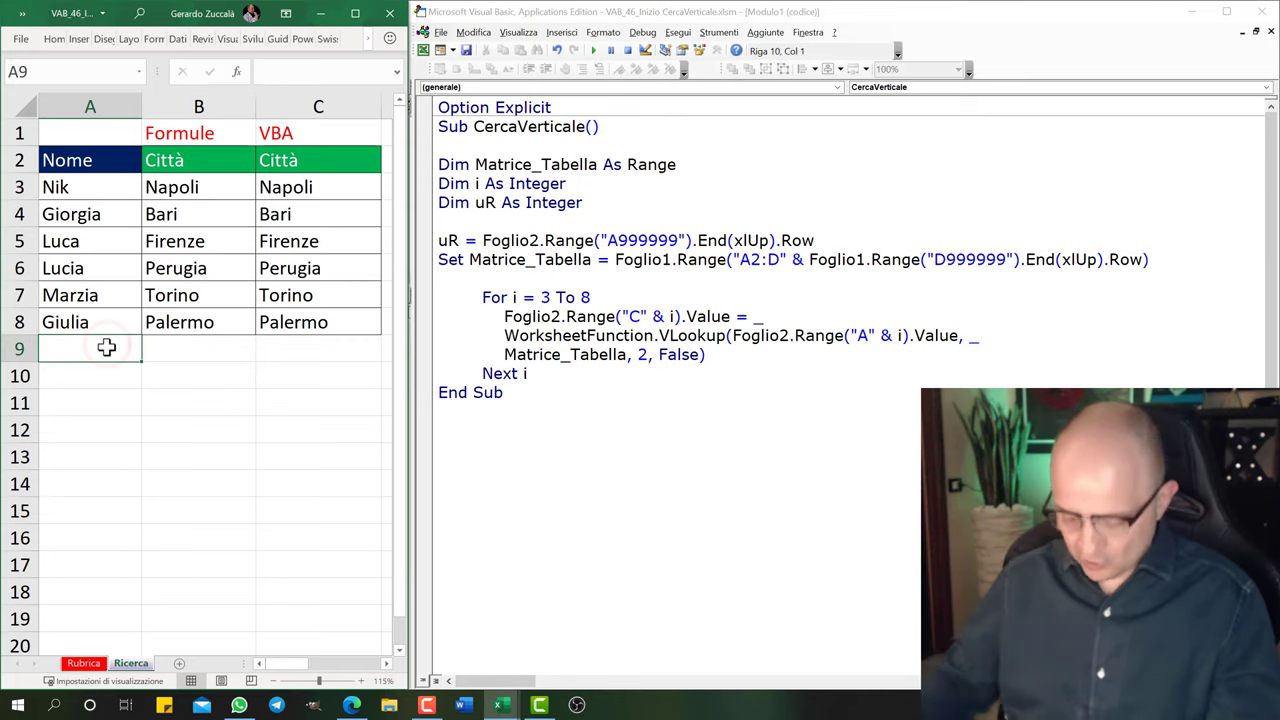
type("Giorgia")
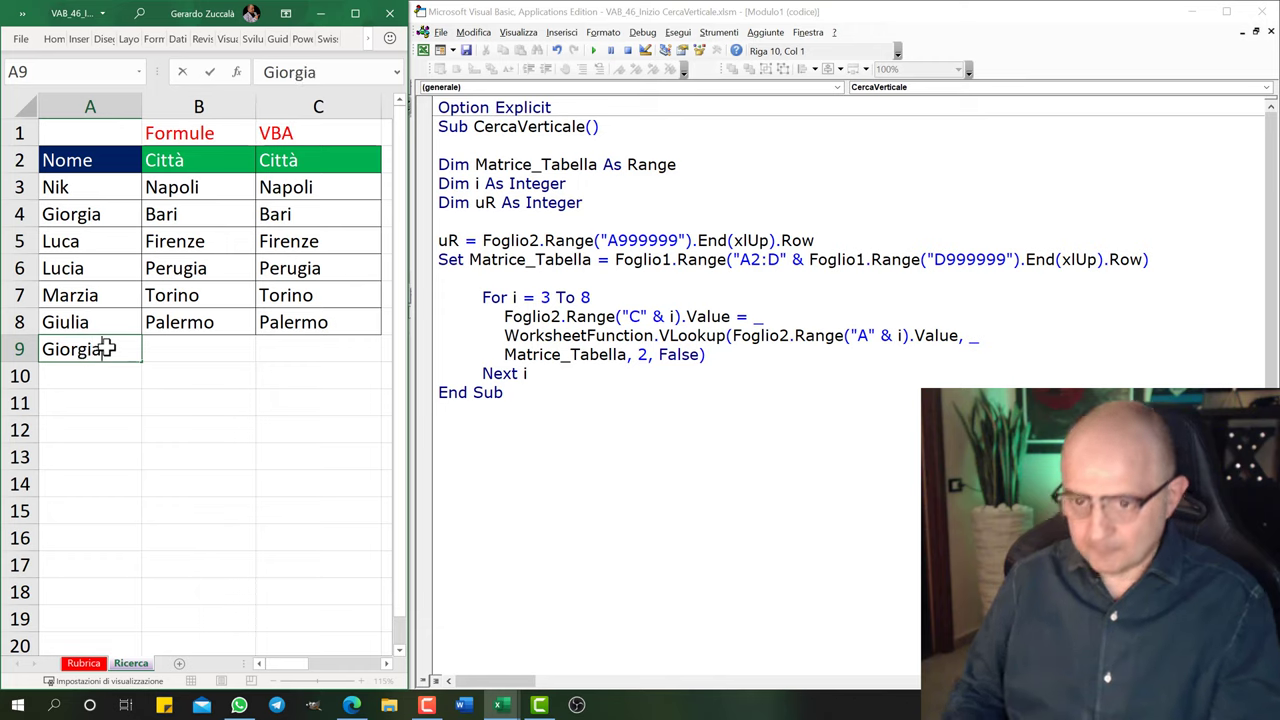
key("Return")
left_click(595, 53)
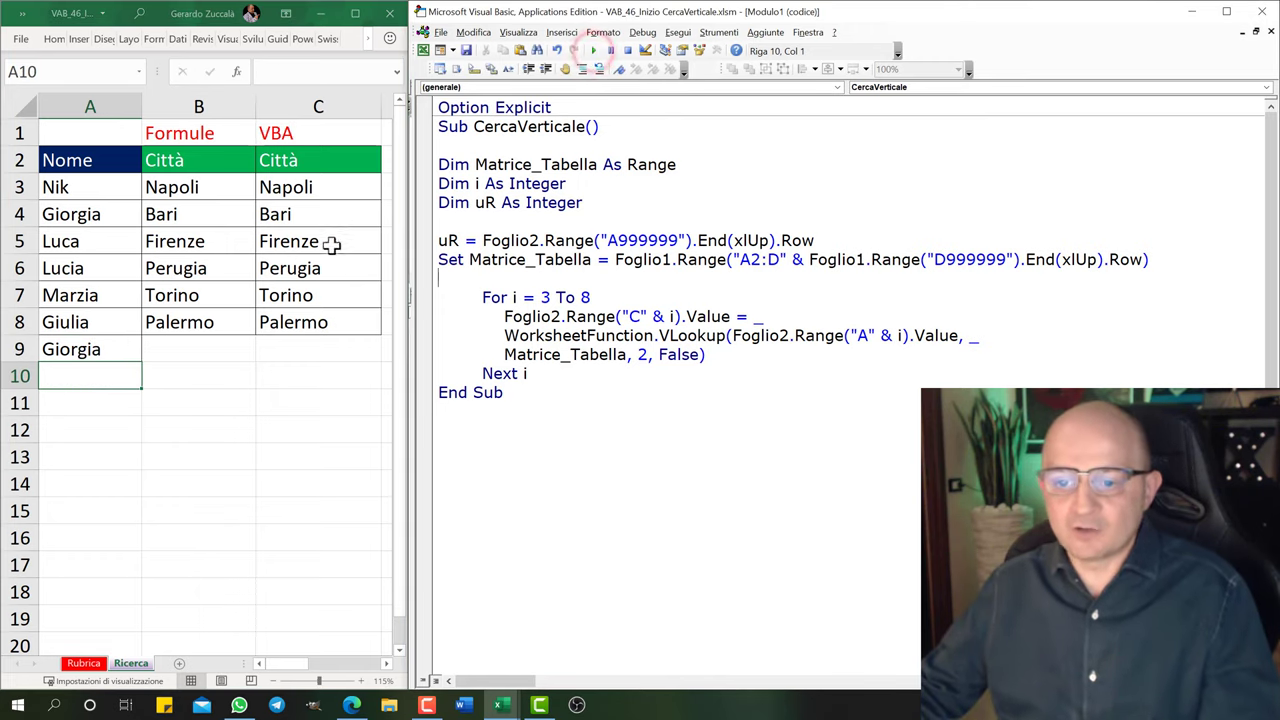
left_click(100, 348)
key("Delete")
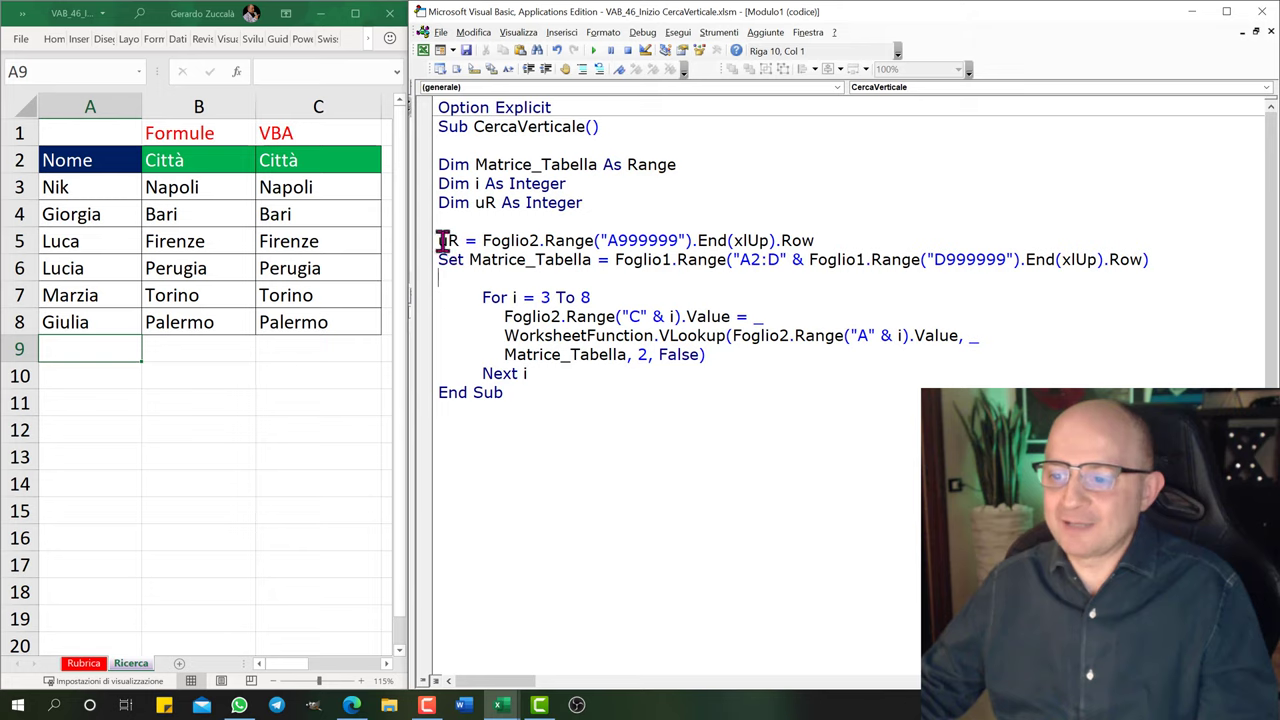
Change the loop's upper limit from 8 to uR, making it For i = 3 To uR.
left_click(590, 297)
key("BackSpace")
type("uR")
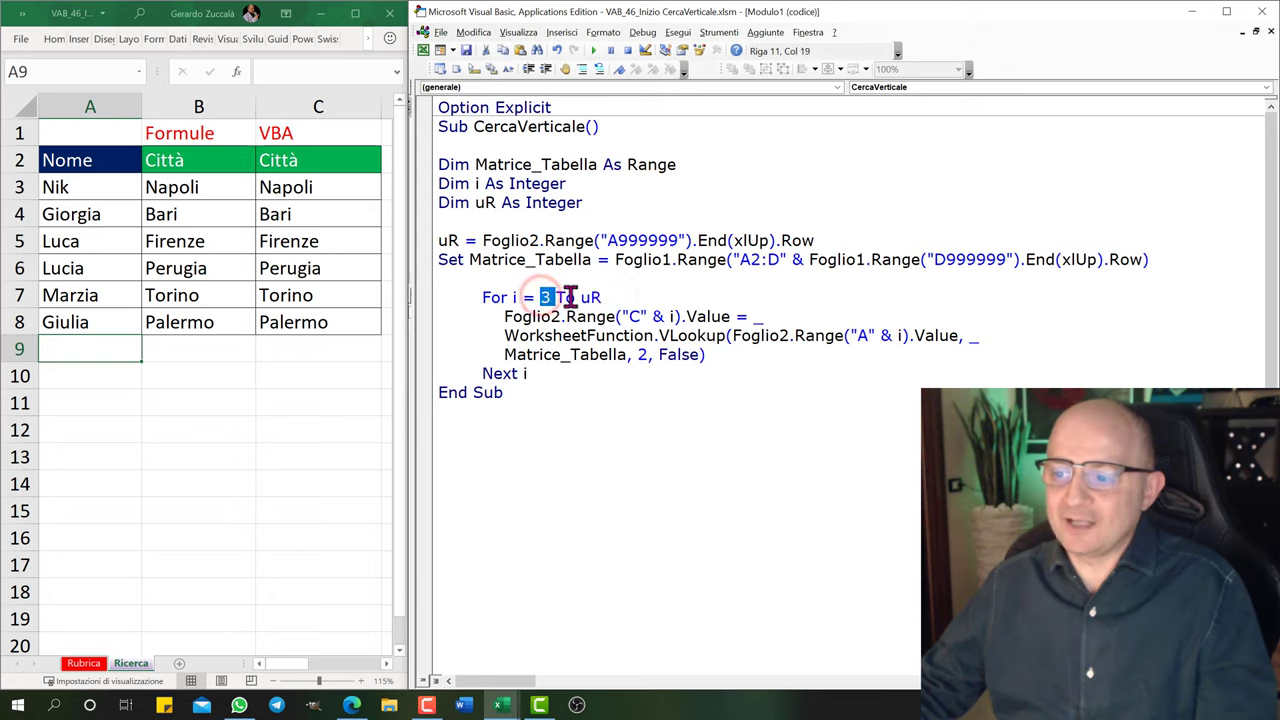
double_click(590, 297)
left_click(583, 240)
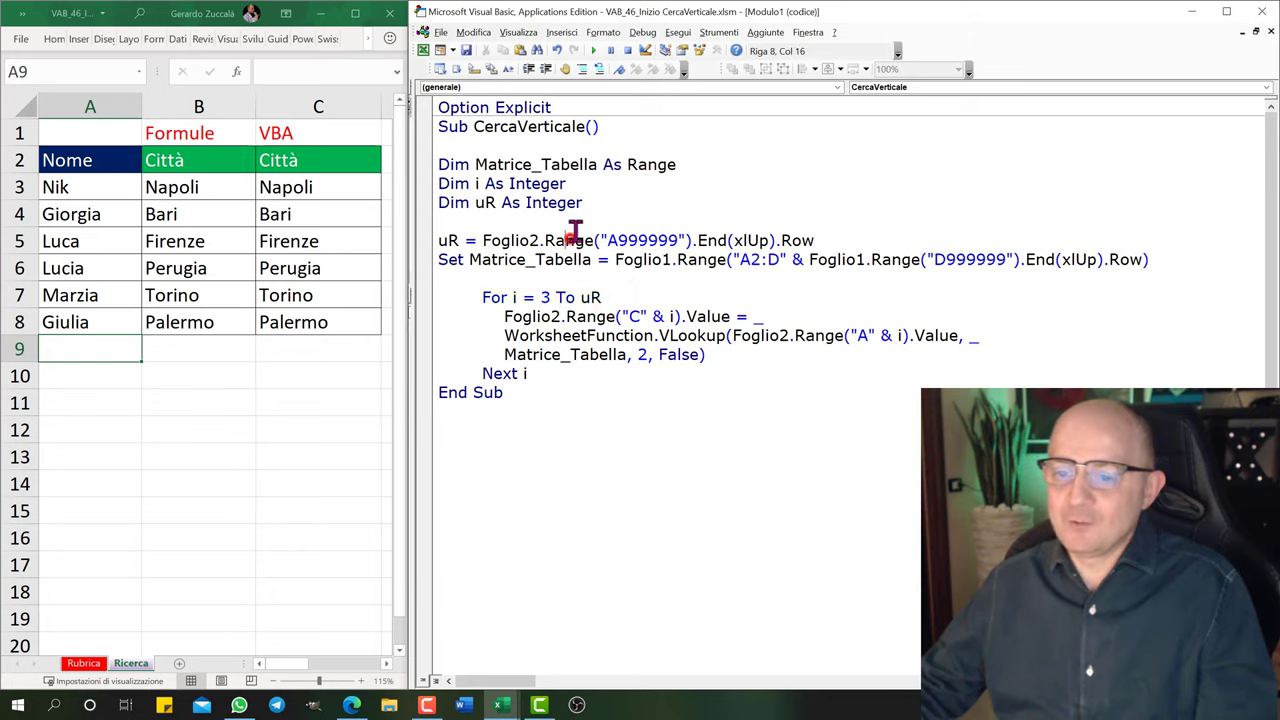
Enter Giorgia in A9 and run CercaVerticale to fill C9.
left_click(120, 346)
left_click(120, 346)
type("G")
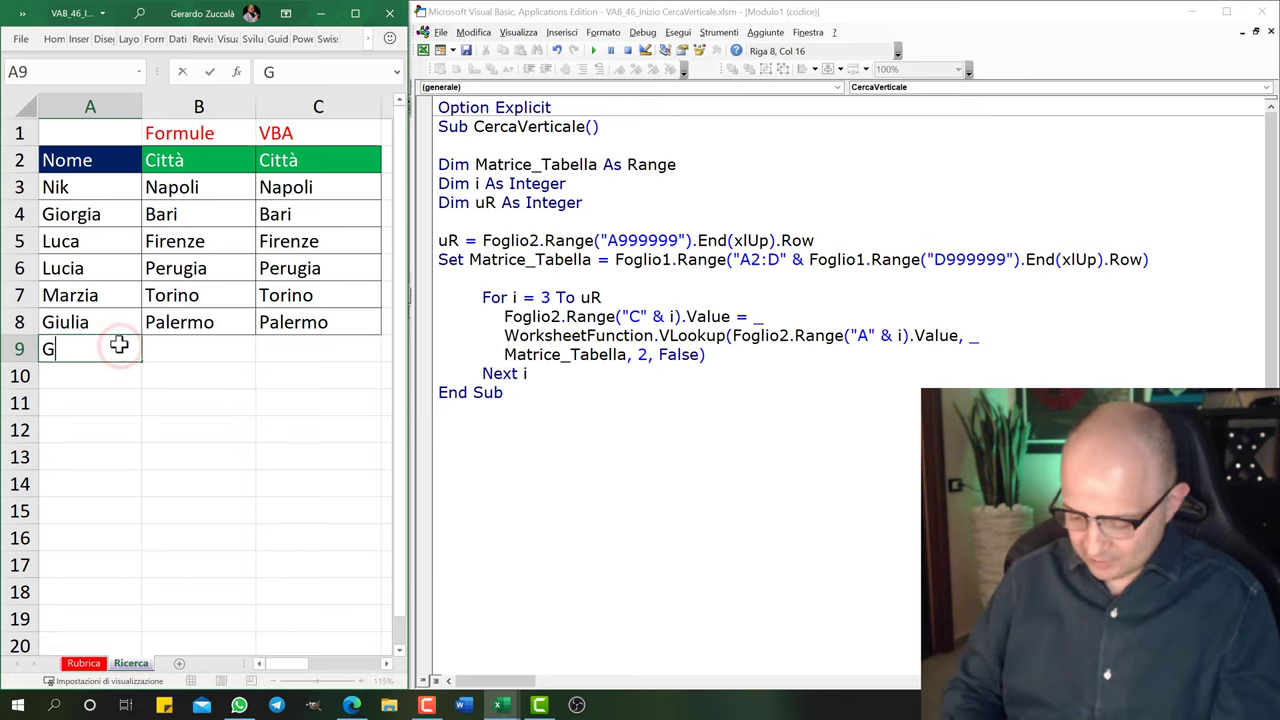
type("iorgia")
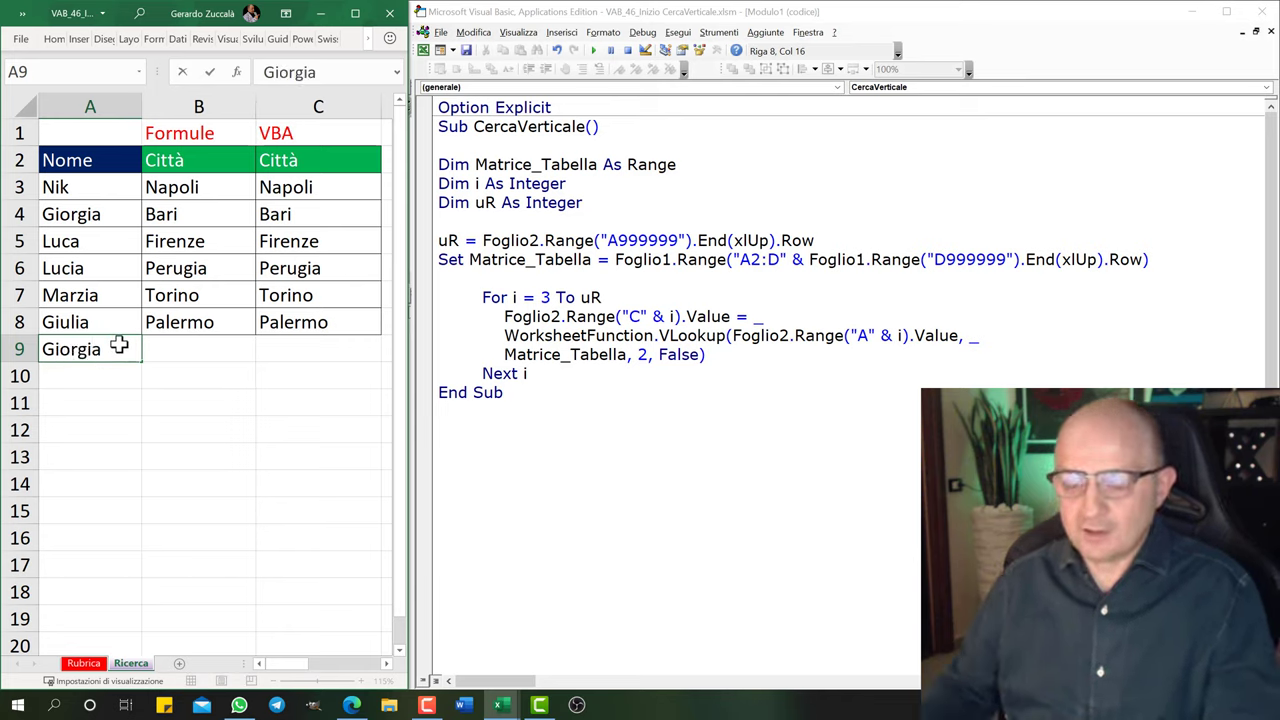
left_click(260, 368)
left_click(594, 54)
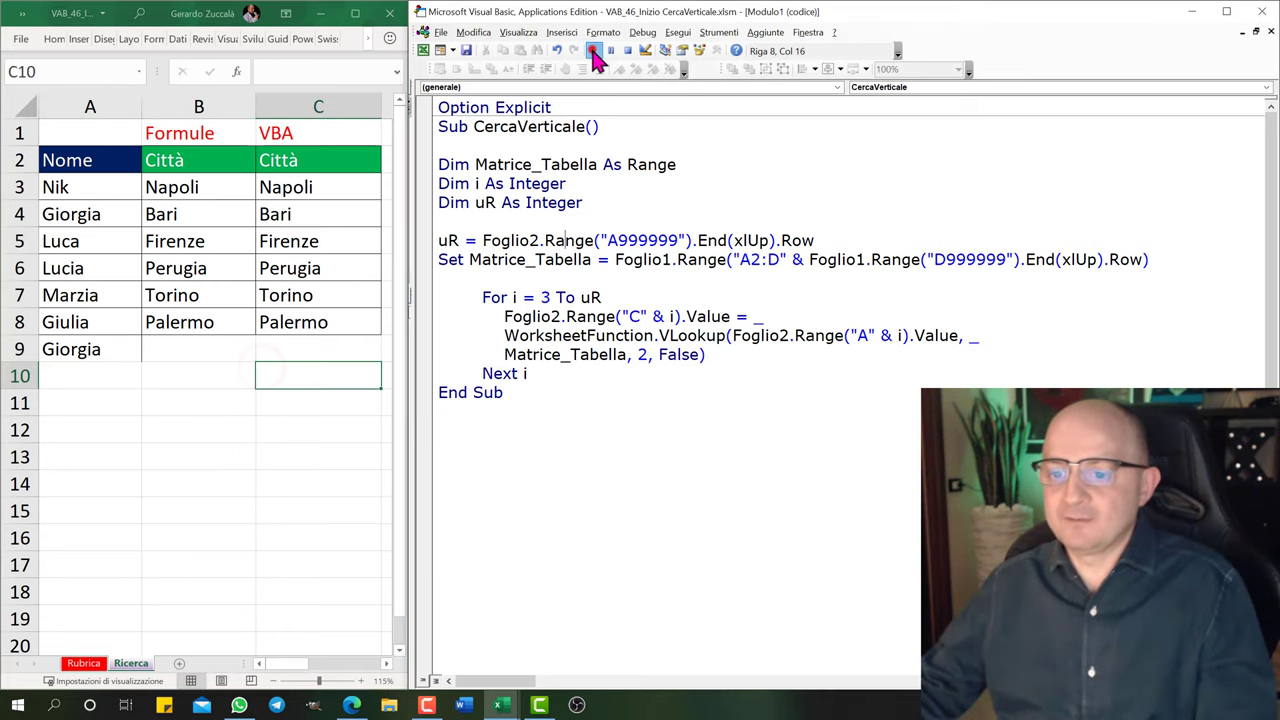
left_click(593, 50)
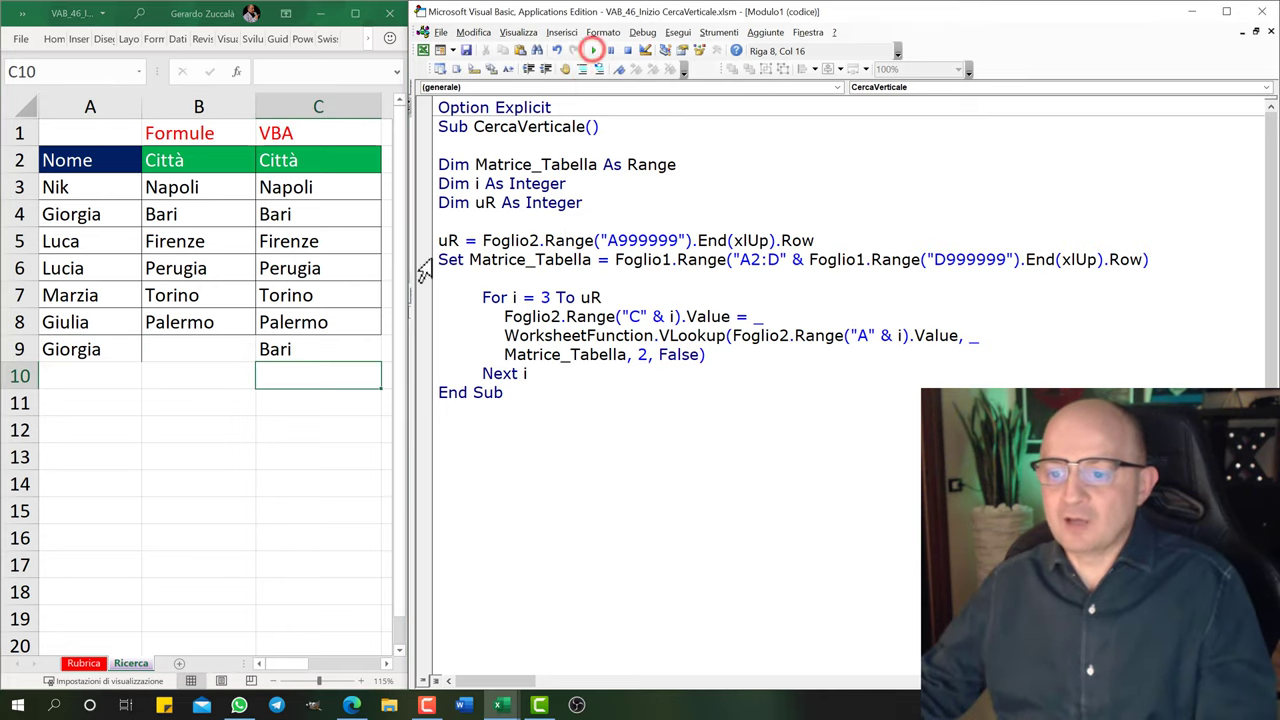
Check Giorgia on the Rubrica sheet, then clear the row 9 entry A9:C9 on Ricerca.
left_click(80, 664)
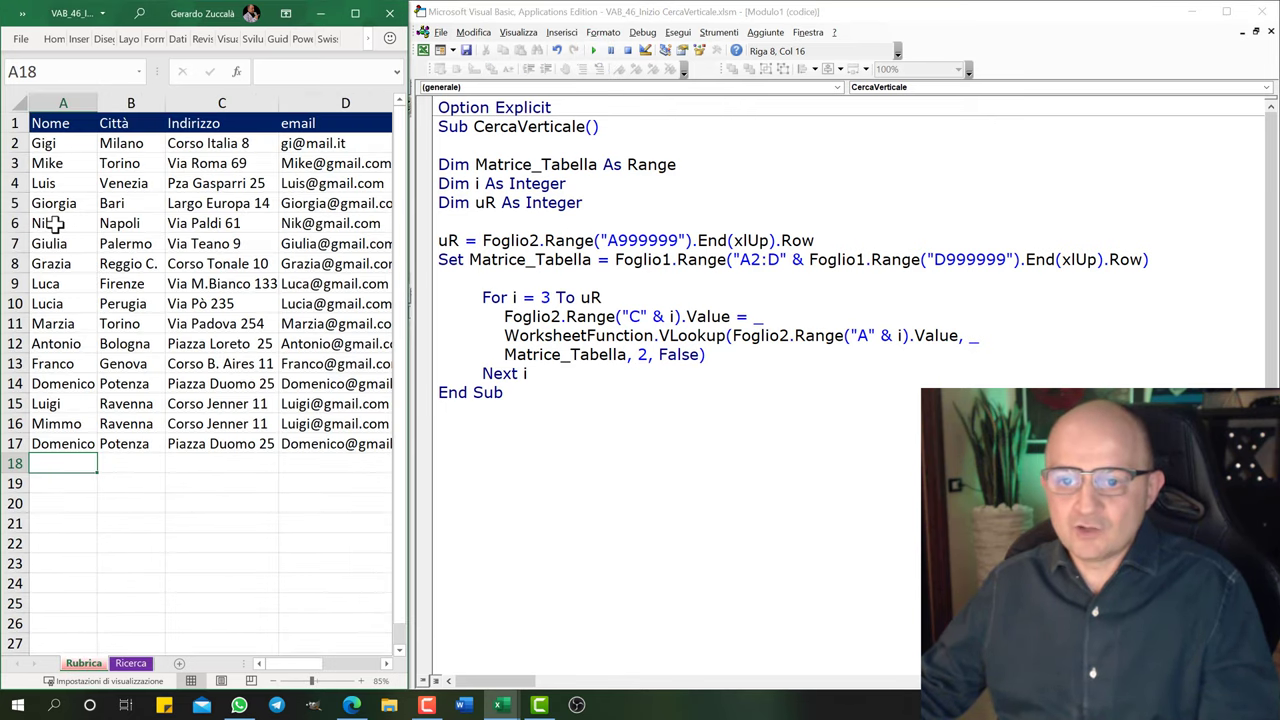
left_click_drag(48, 203, 120, 203)
left_click(130, 663)
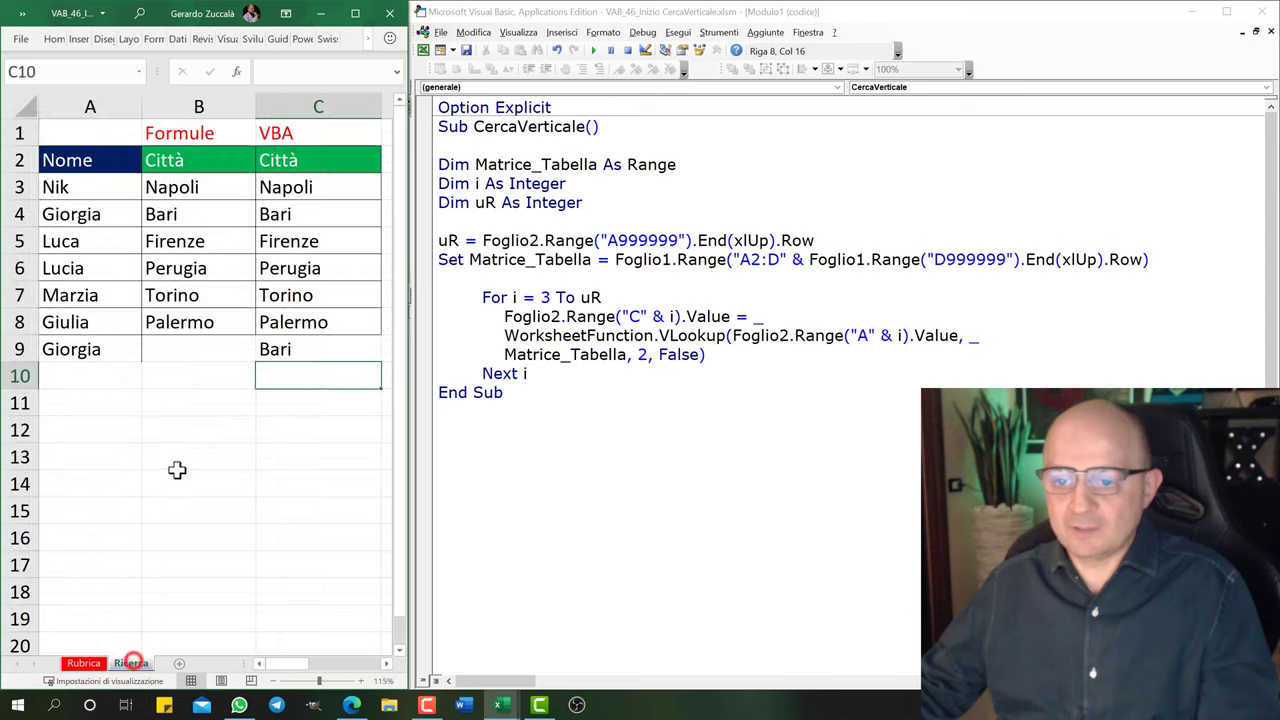
left_click_drag(100, 349, 272, 349)
key("Delete")
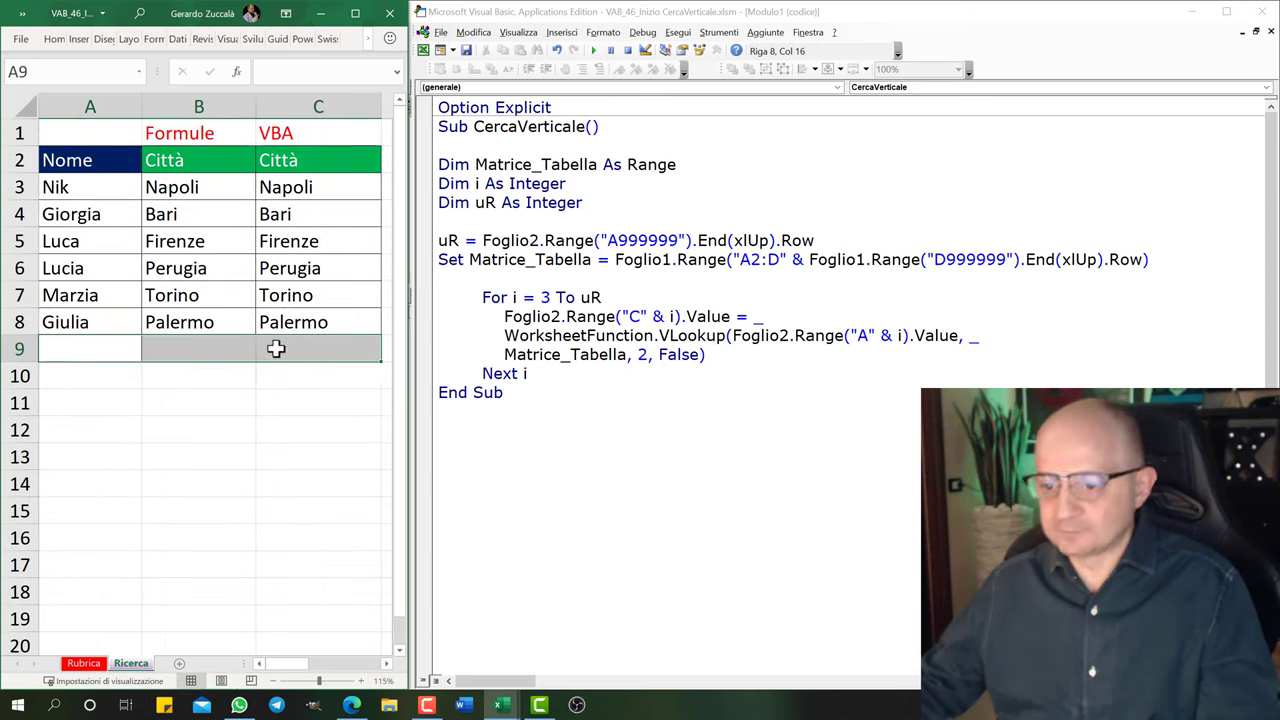
left_click(198, 429)
left_click(808, 434)
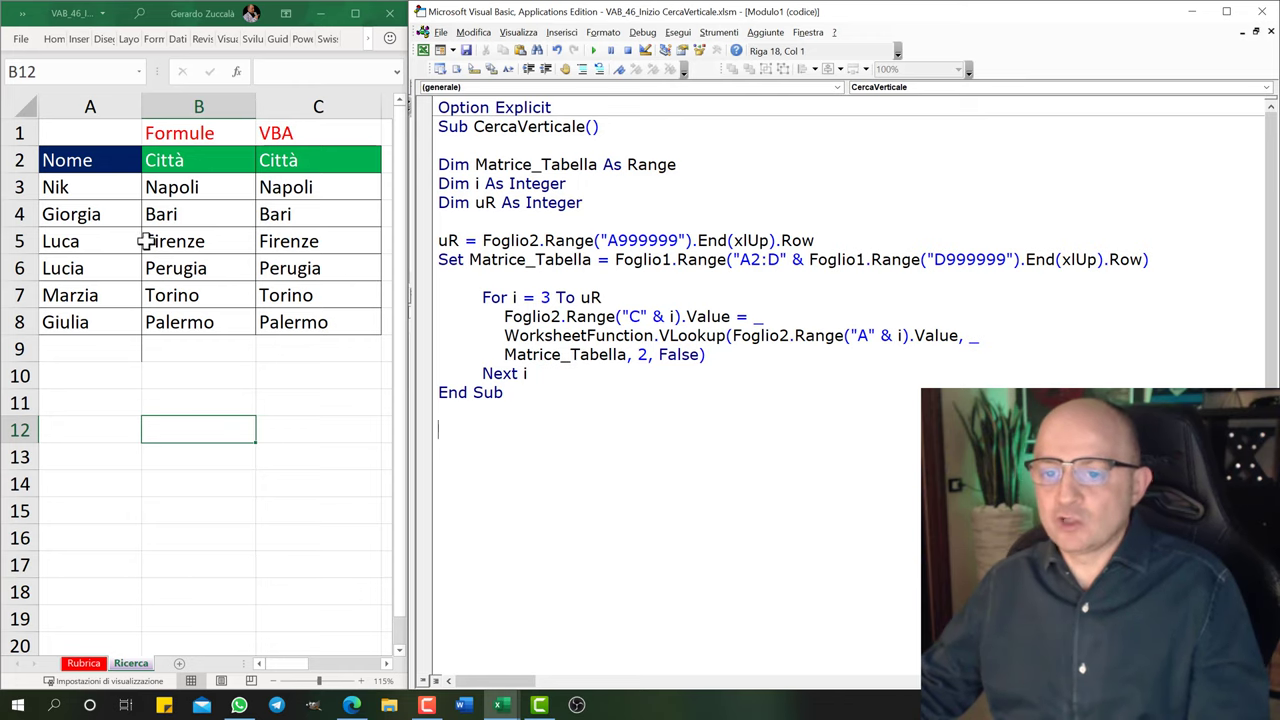
Replace A4 with Roberto and inspect B4's formula with its Inesistente fallback.
left_click(105, 212)
type("Ro")
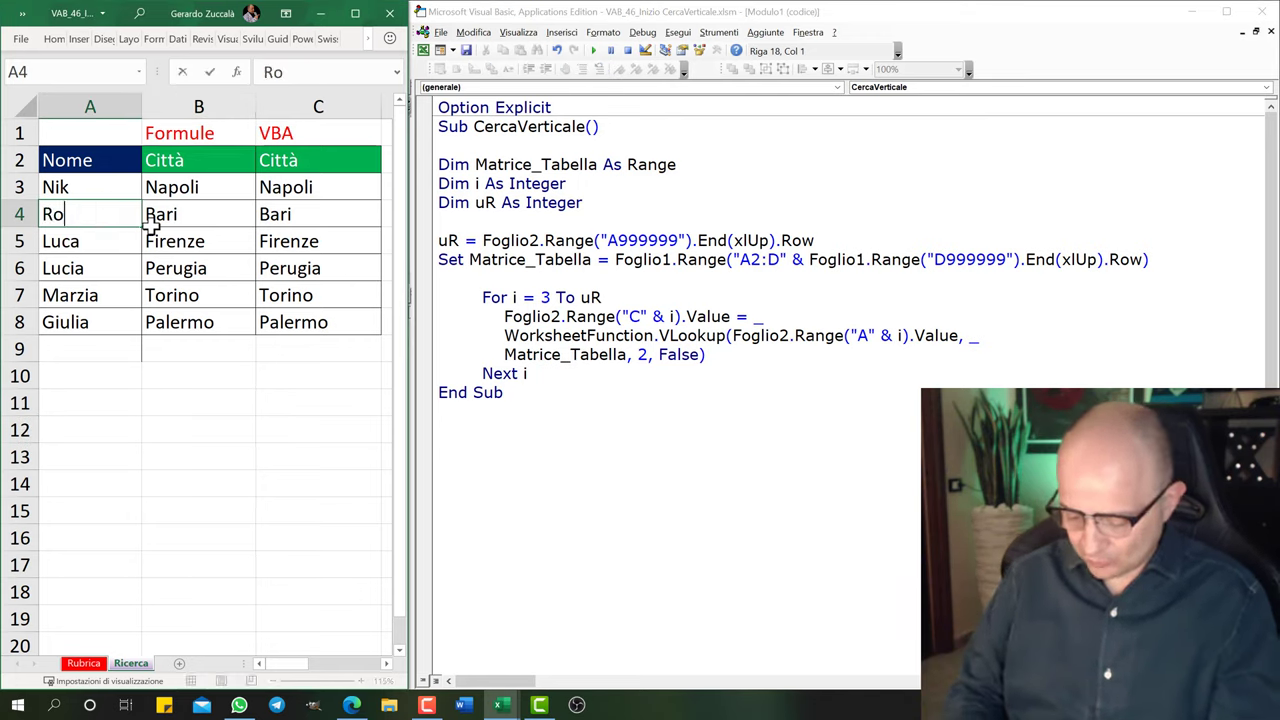
type("berto")
key("Return")
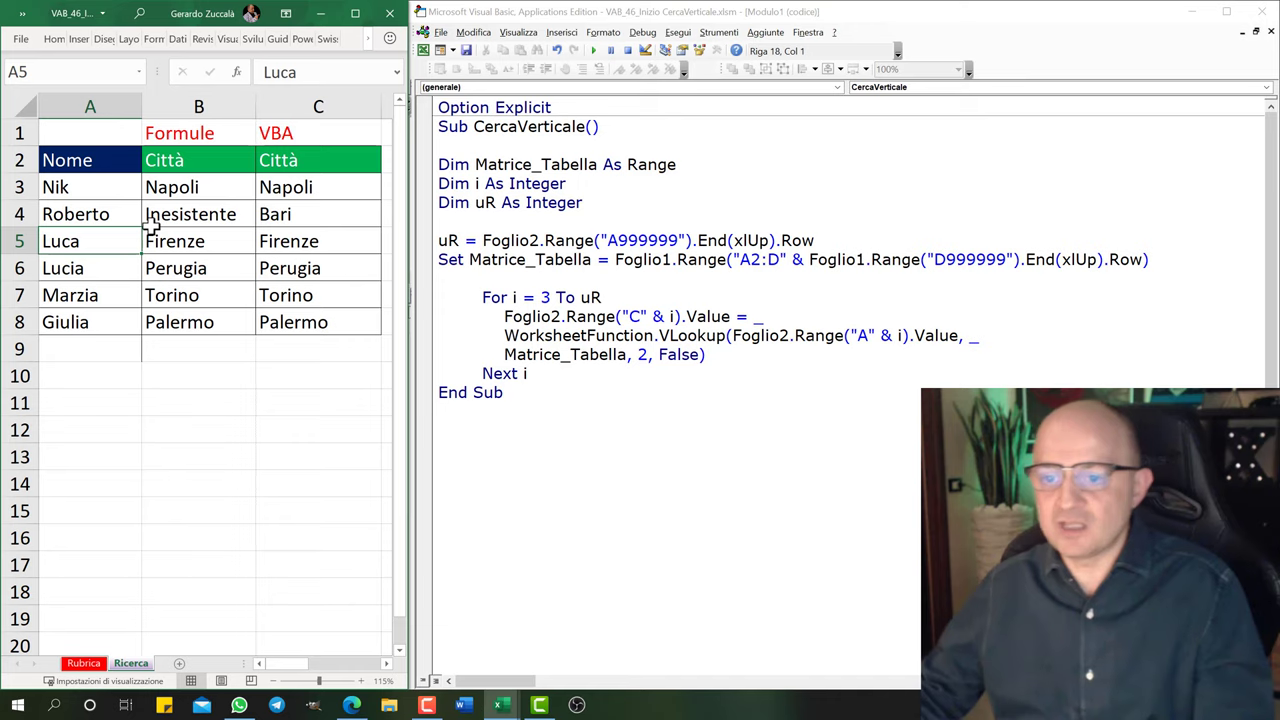
left_click(171, 221)
double_click(188, 214)
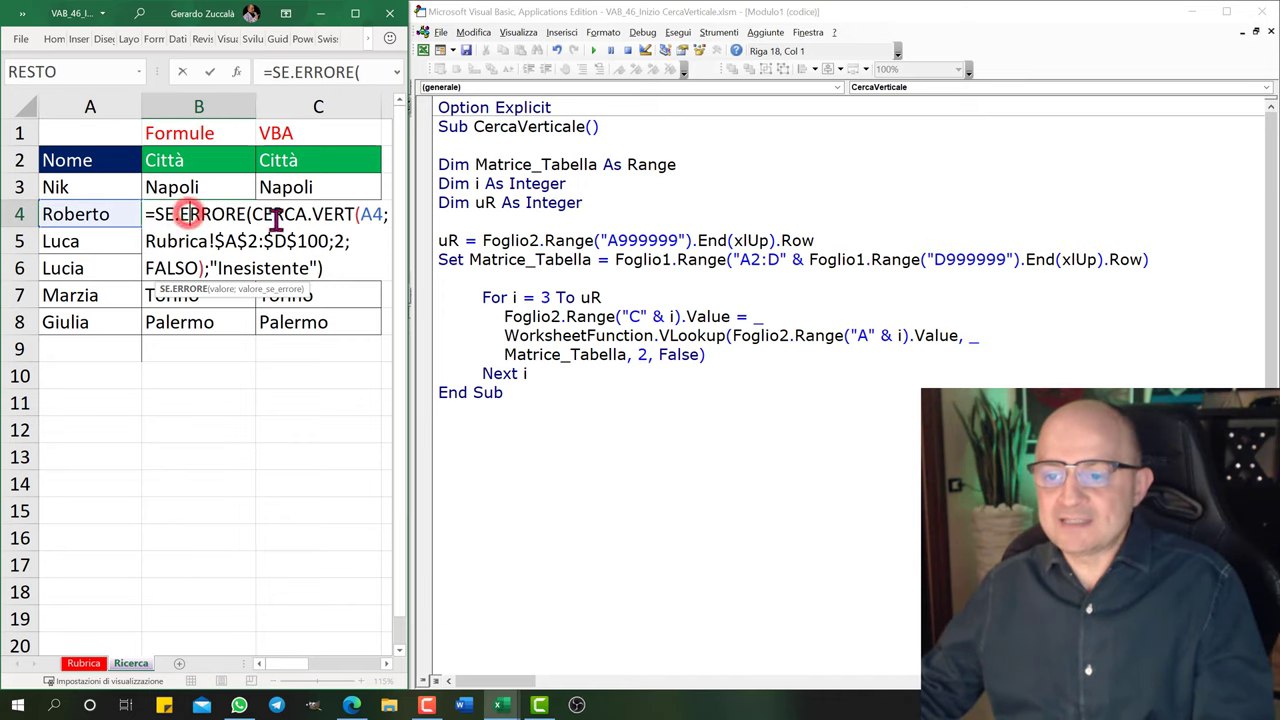
left_click_drag(218, 270, 303, 270)
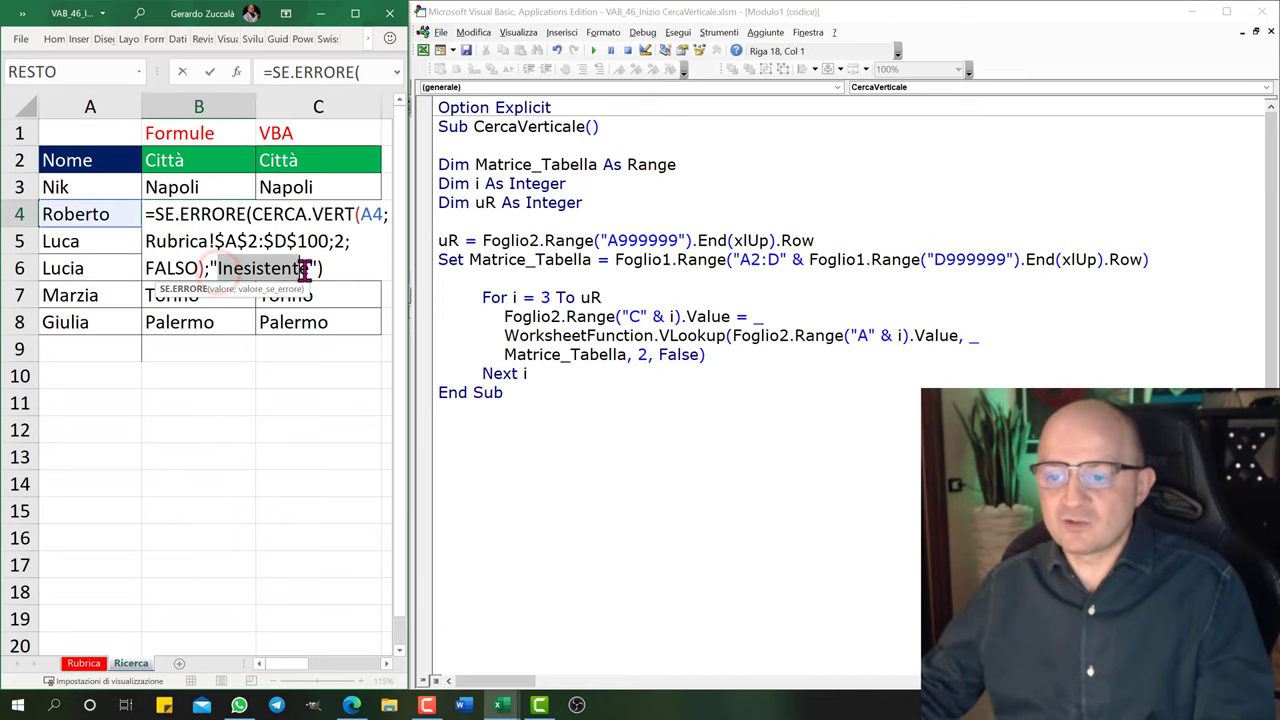
key("Escape")
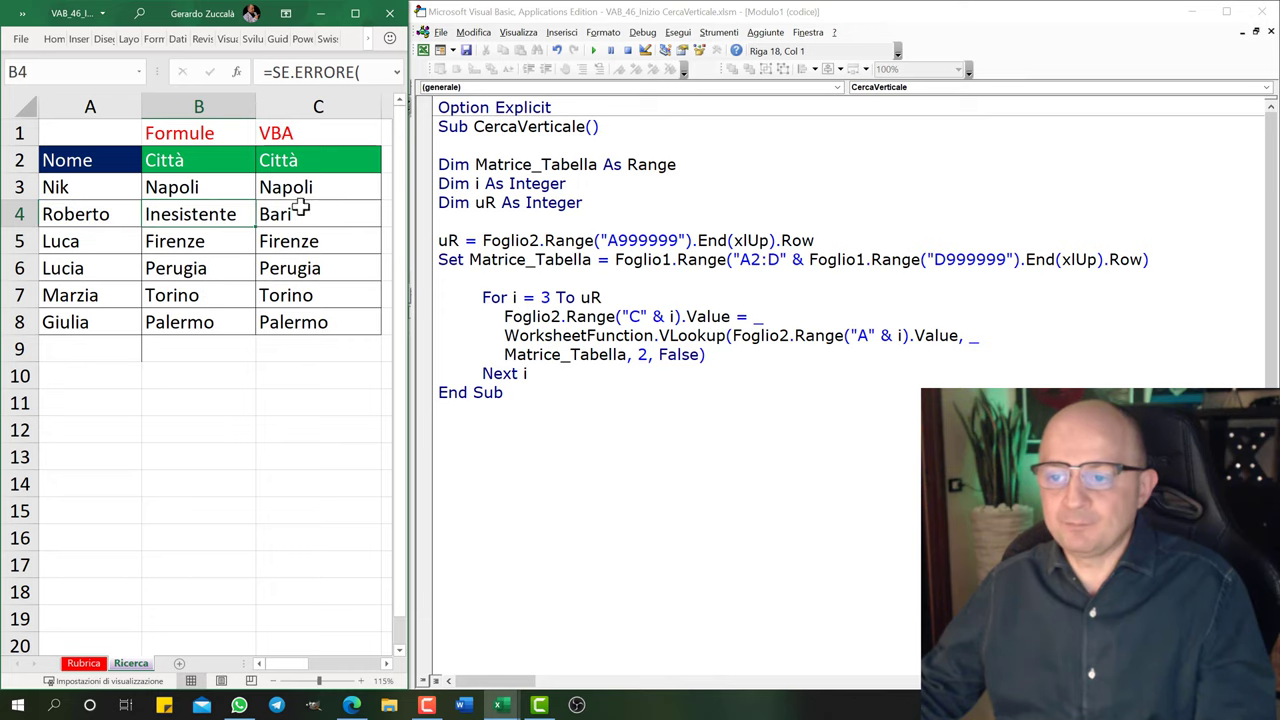
Run CercaVerticale, end it at the VLookup run-time error 1004, and select B3's formula.
left_click(596, 60)
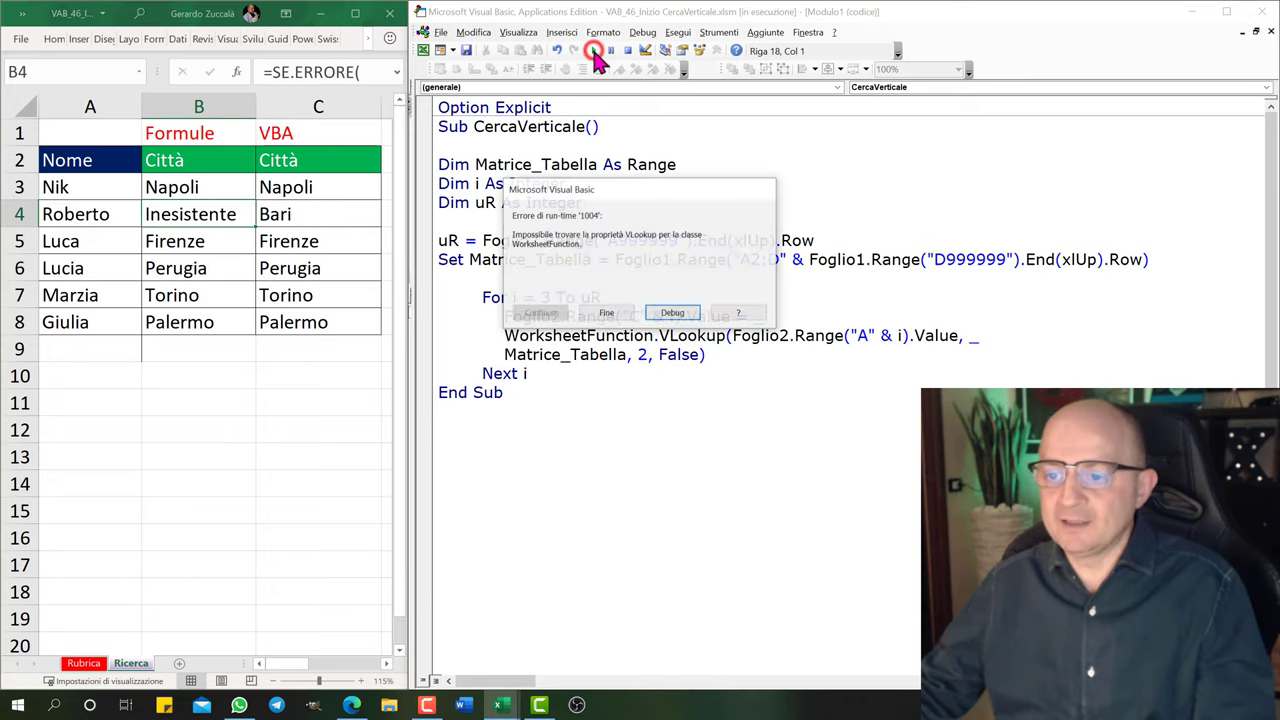
left_click_drag(538, 202, 490, 150)
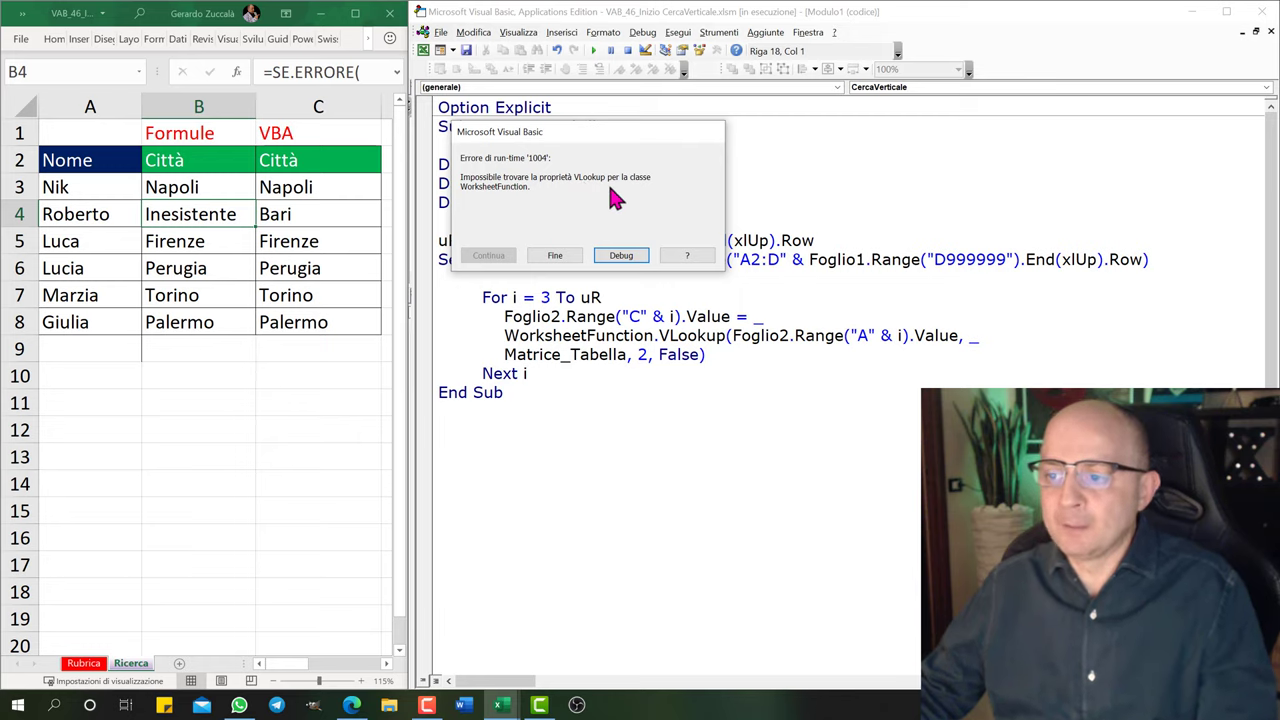
left_click(556, 257)
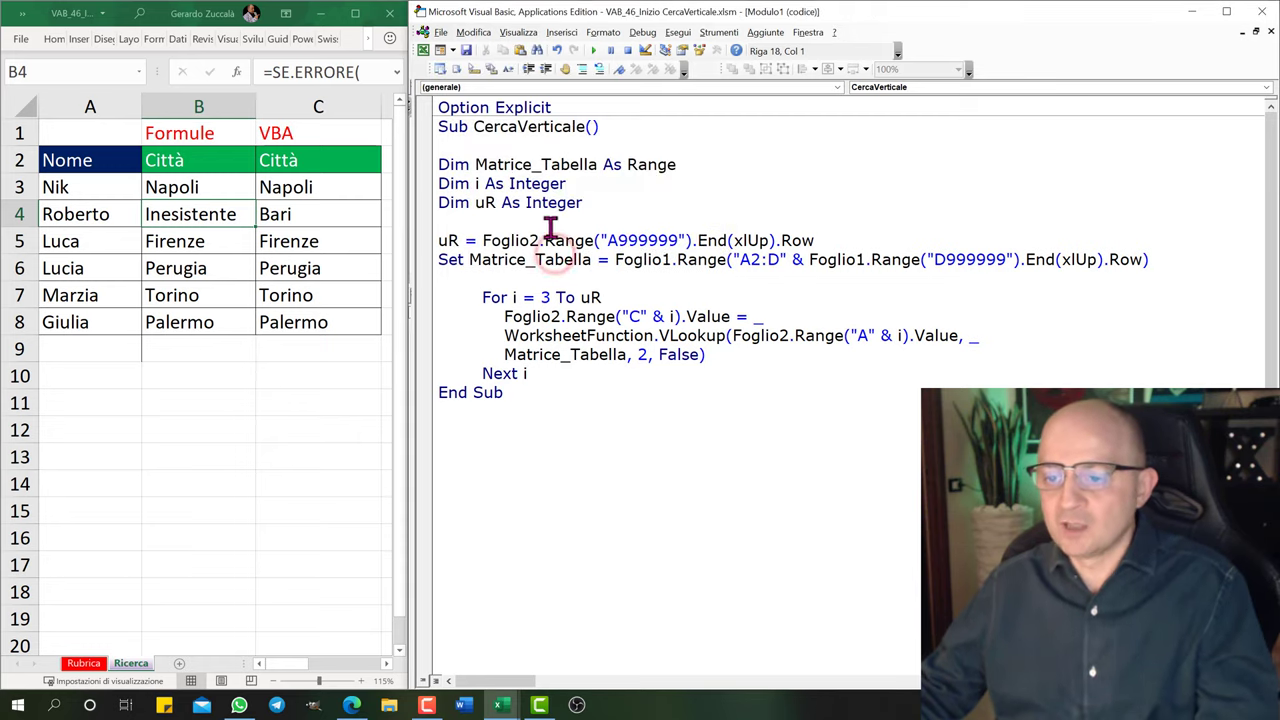
left_click(178, 187)
Compare B3's SE.ERRORE formula with the WorksheetFunction.VLookup call in the loop line.
double_click(198, 187)
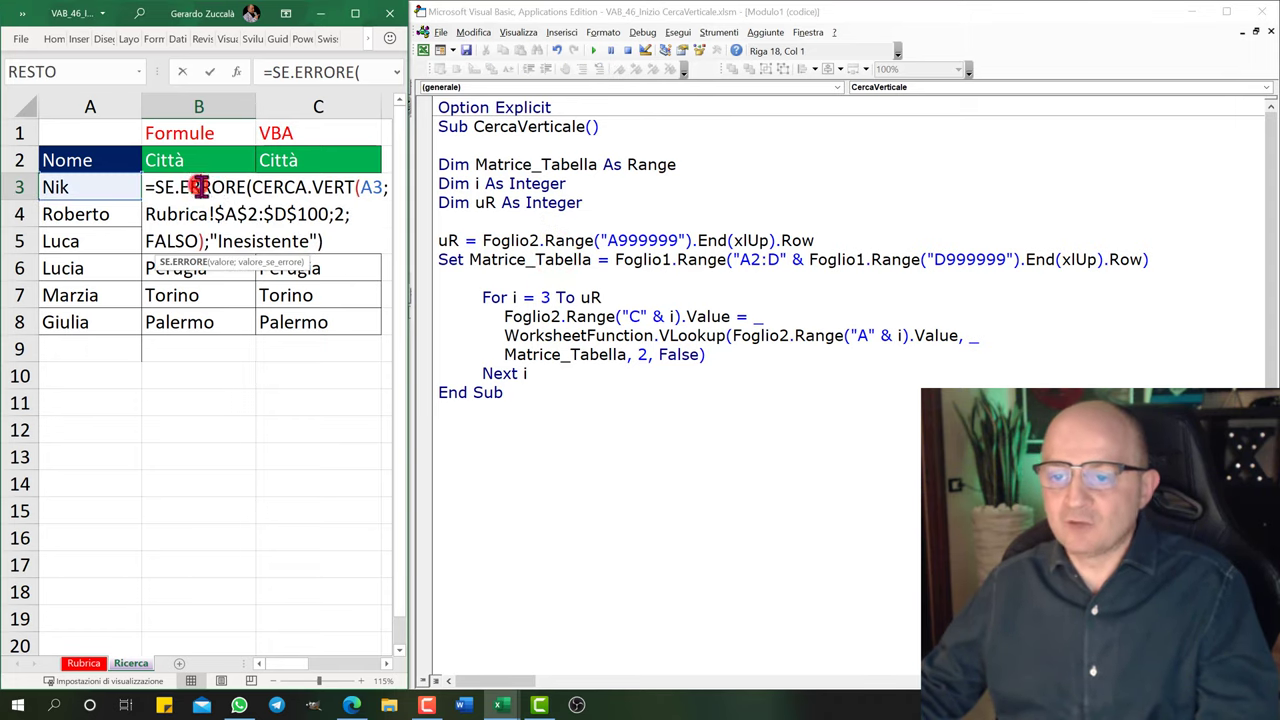
left_click_drag(154, 187, 243, 187)
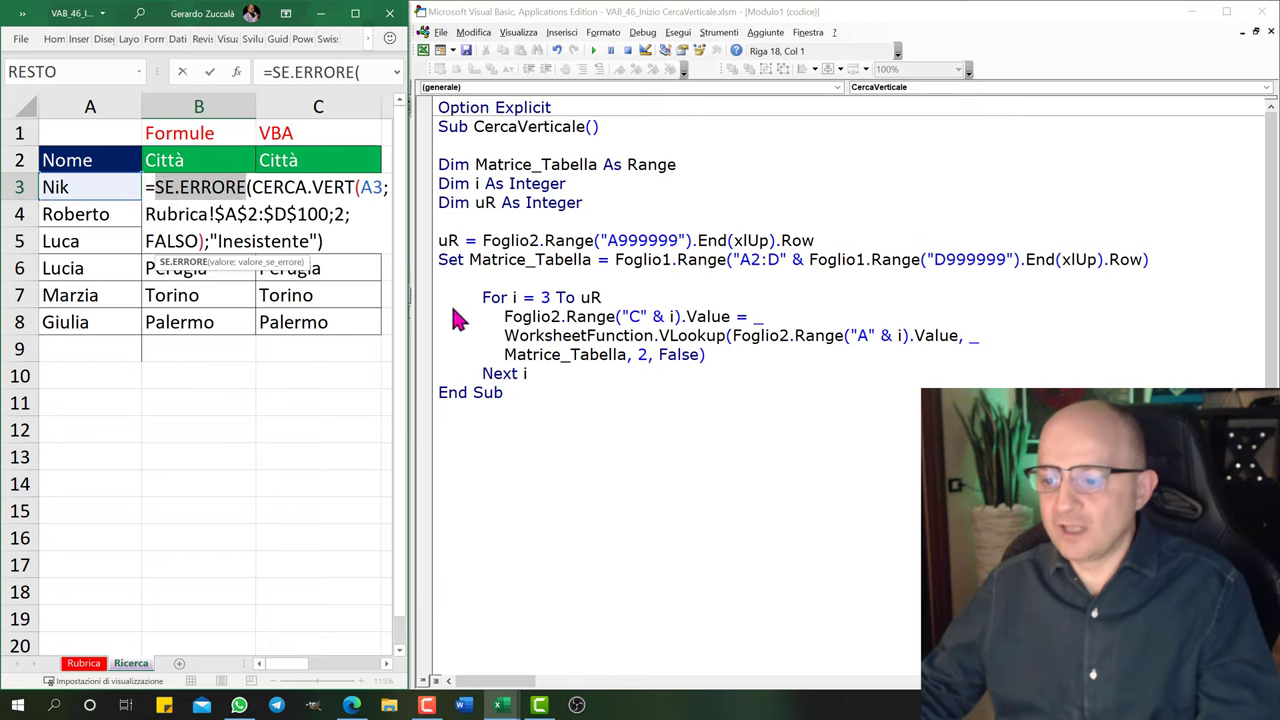
key("Escape")
left_click(506, 336)
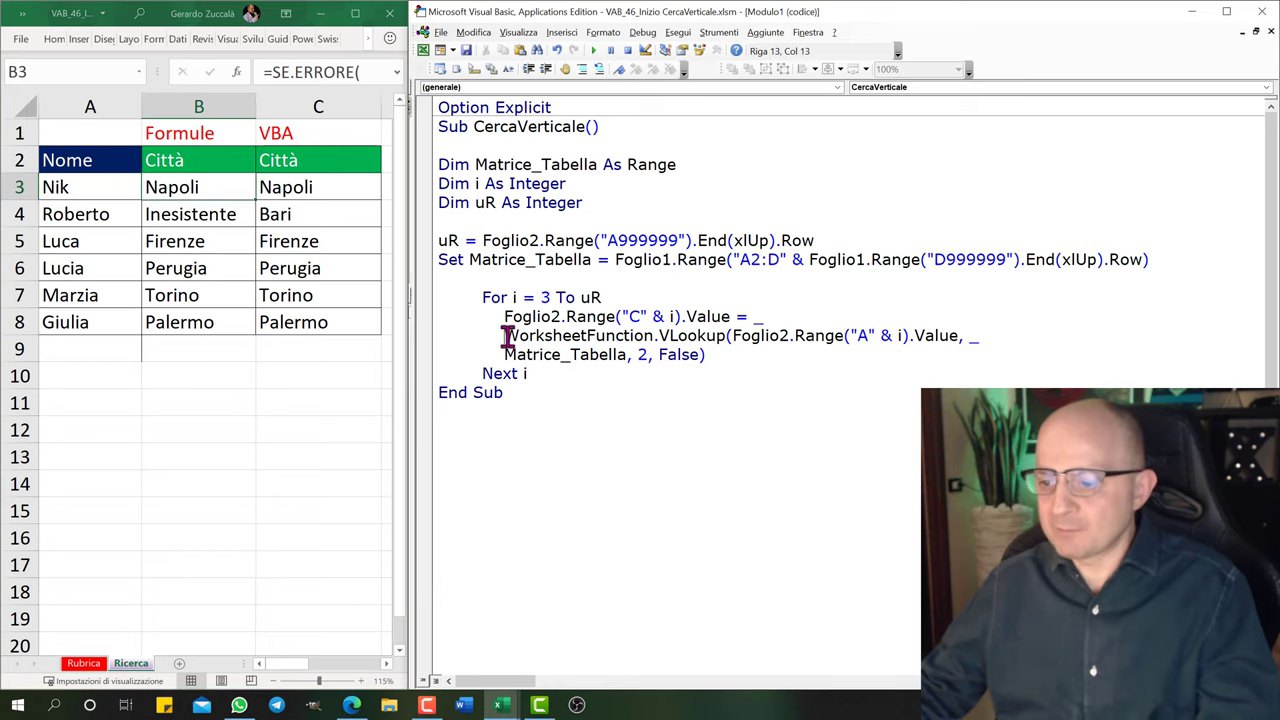
left_click_drag(506, 336, 725, 340)
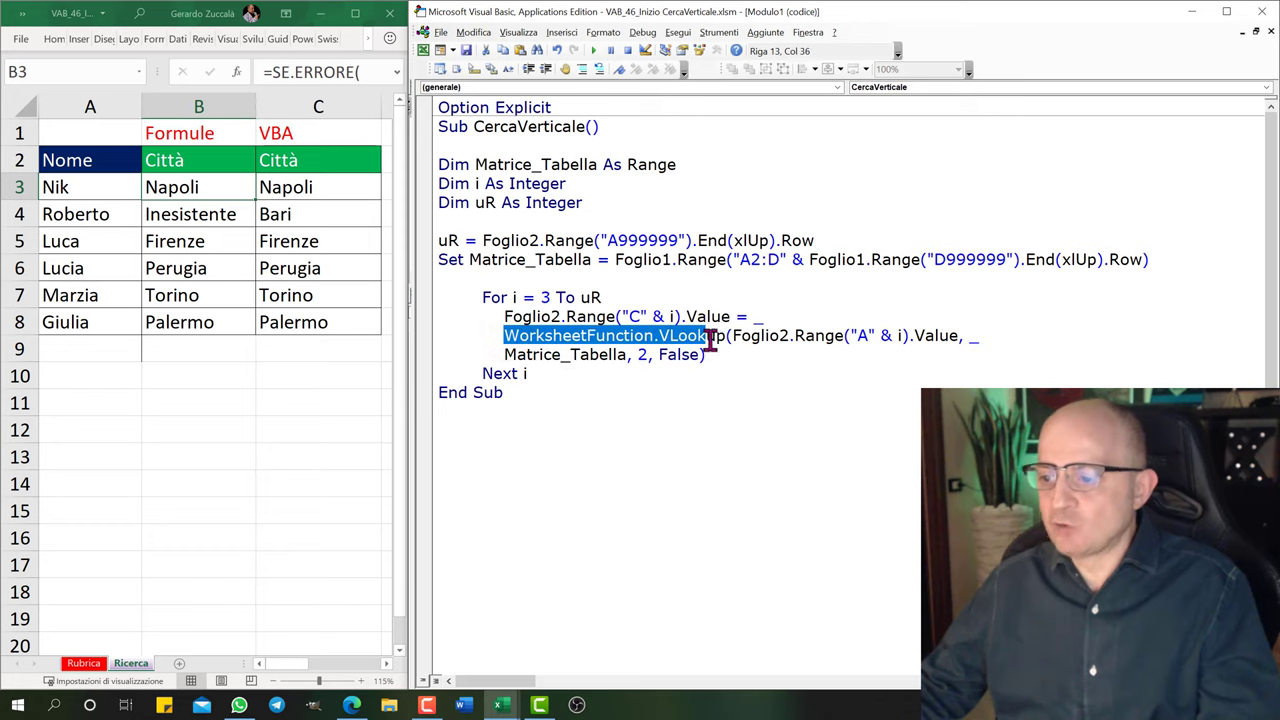
left_click(506, 338)
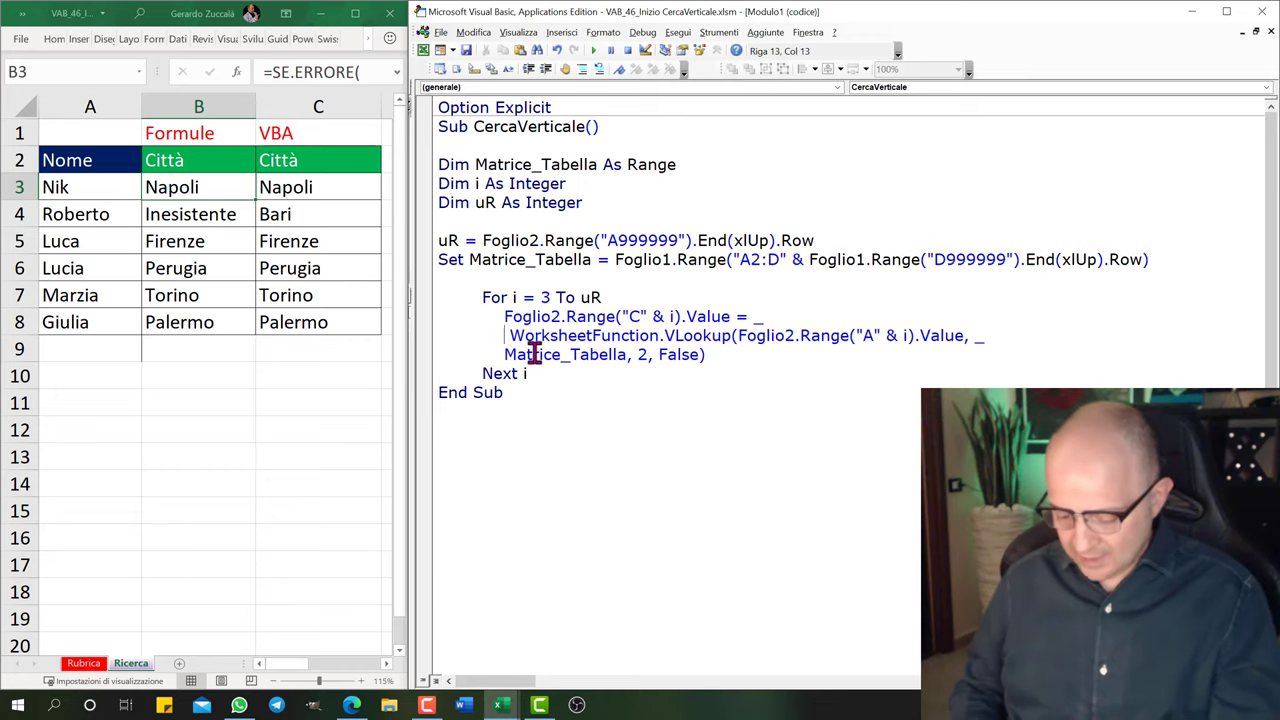
Wrap the VLookup in WorksheetFunction.IfError with fallback "Inesistenete", then select C3:C8.
type("w")
key("ctrl+space")
type("or")
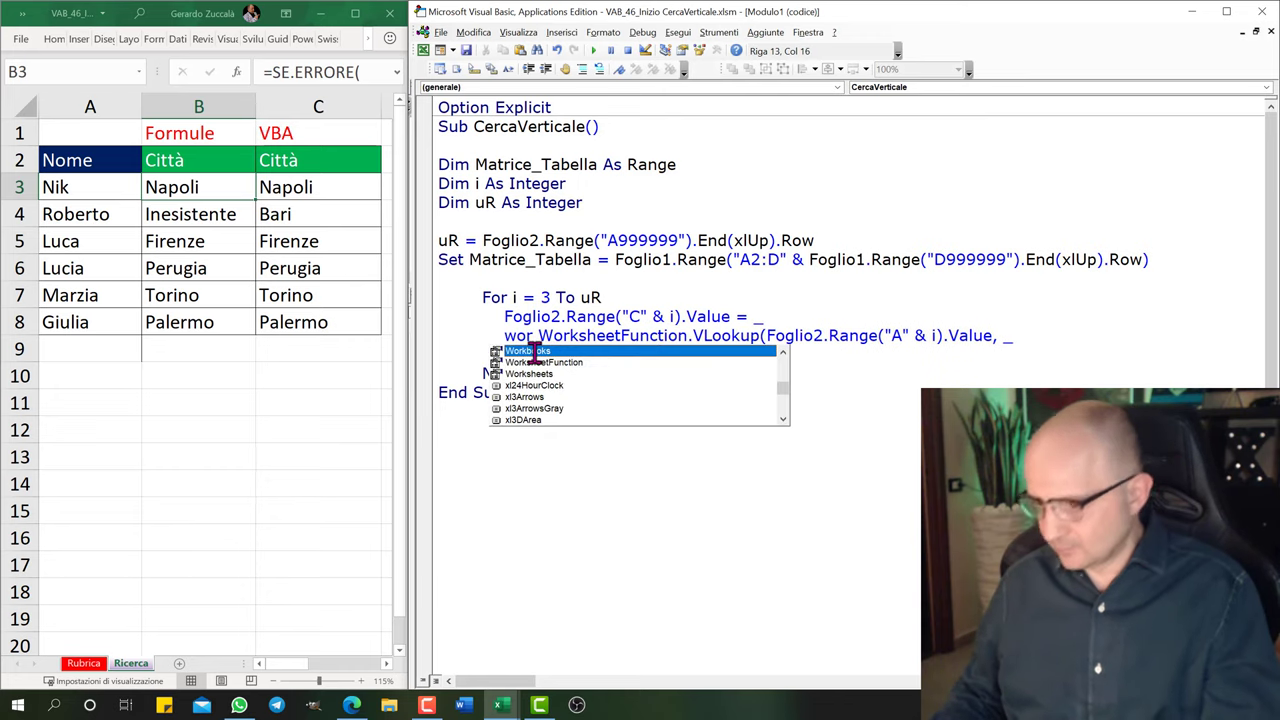
key("Down")
key("Tab")
type(".")
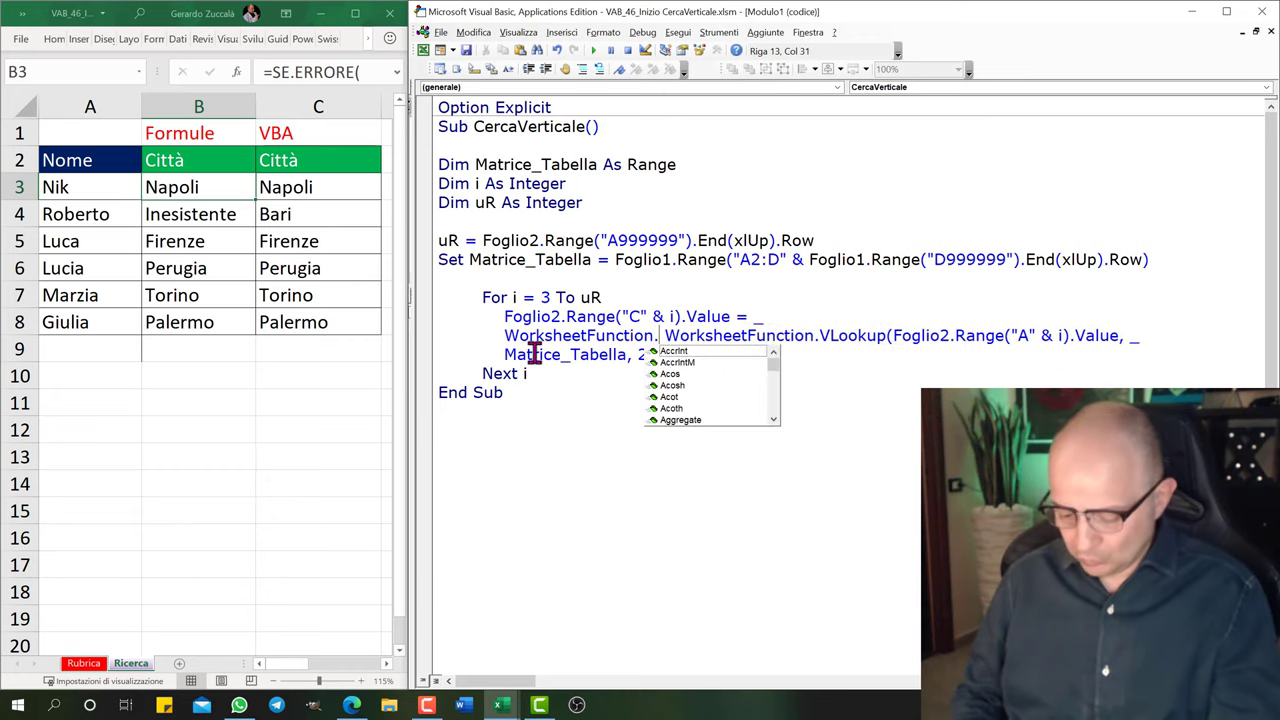
type("if")
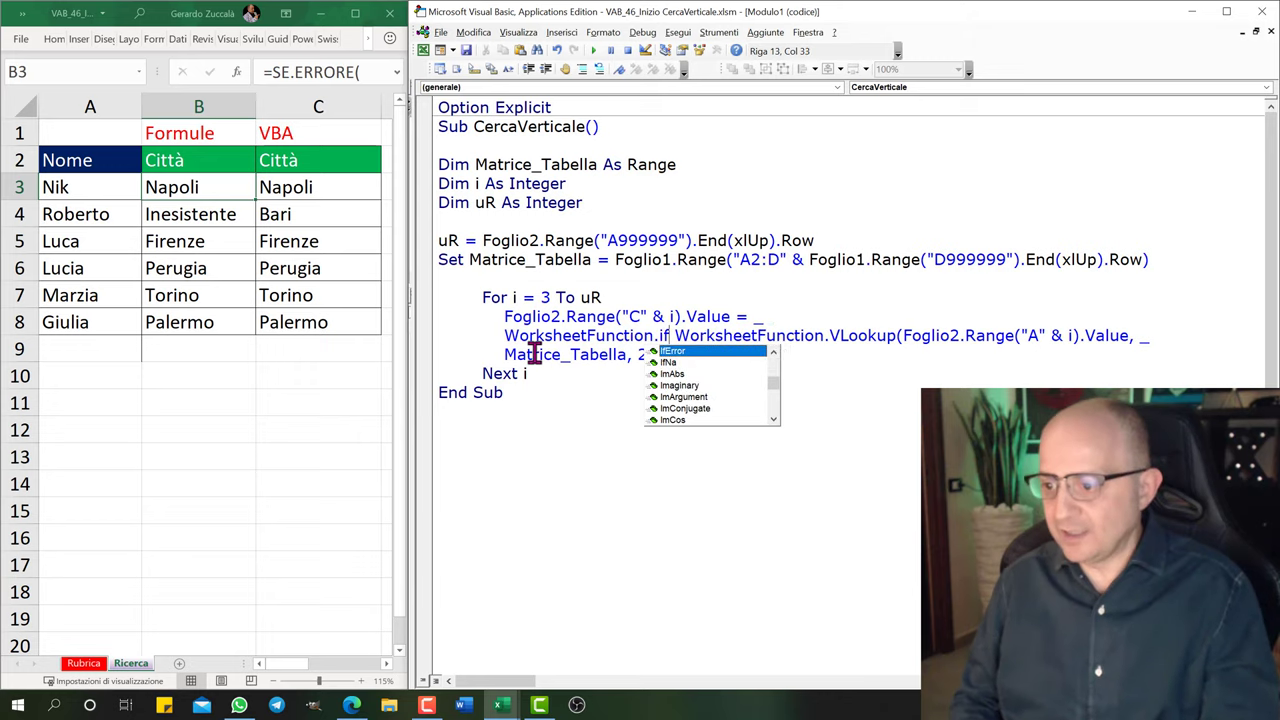
key("Tab")
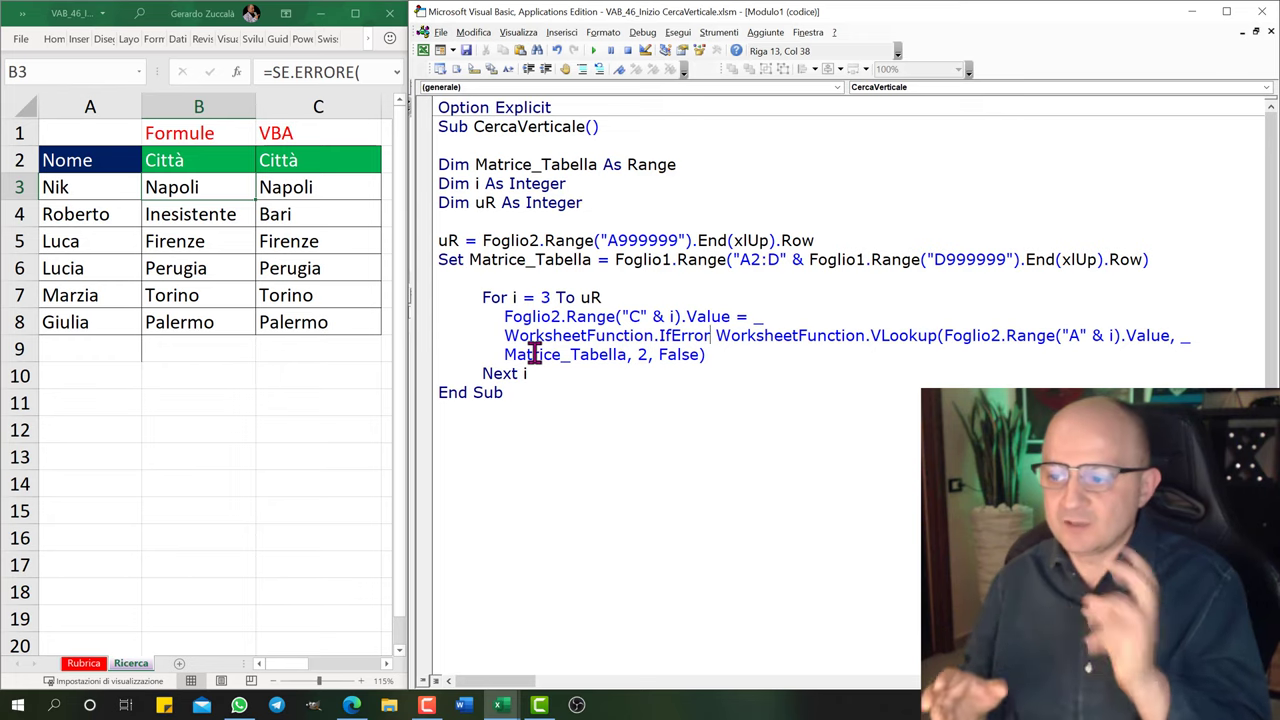
type("(")
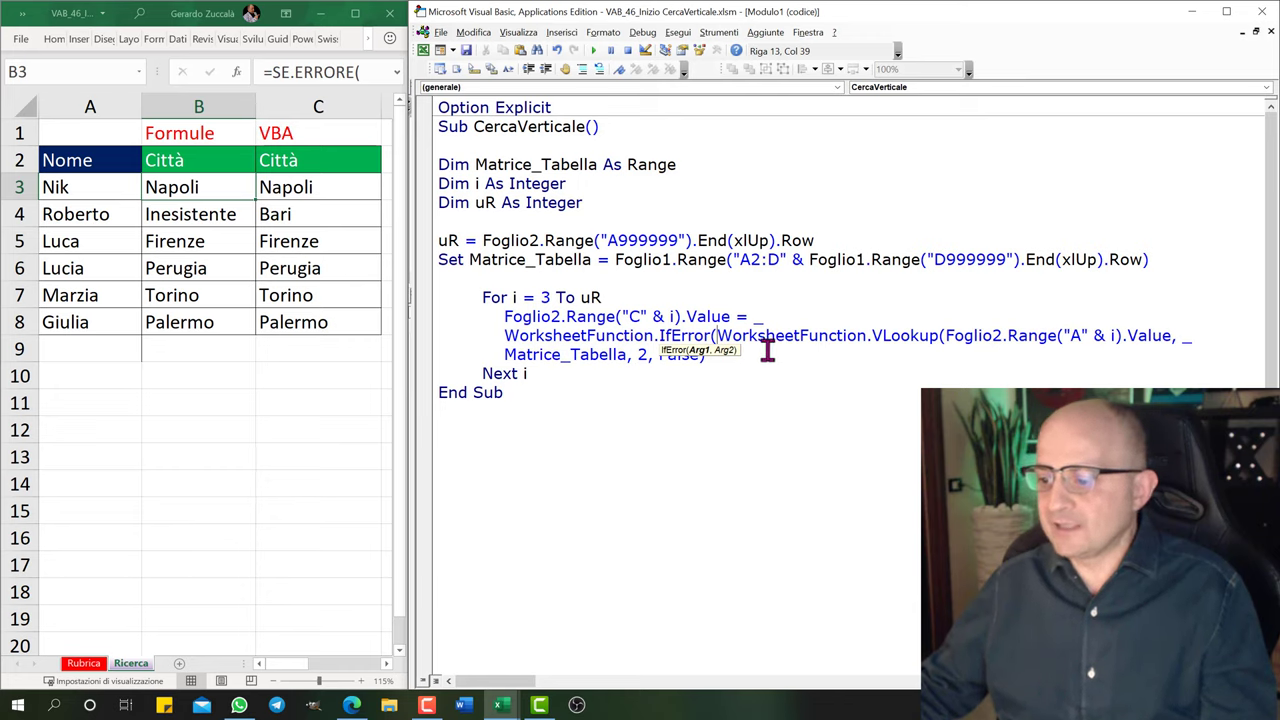
type(", ")
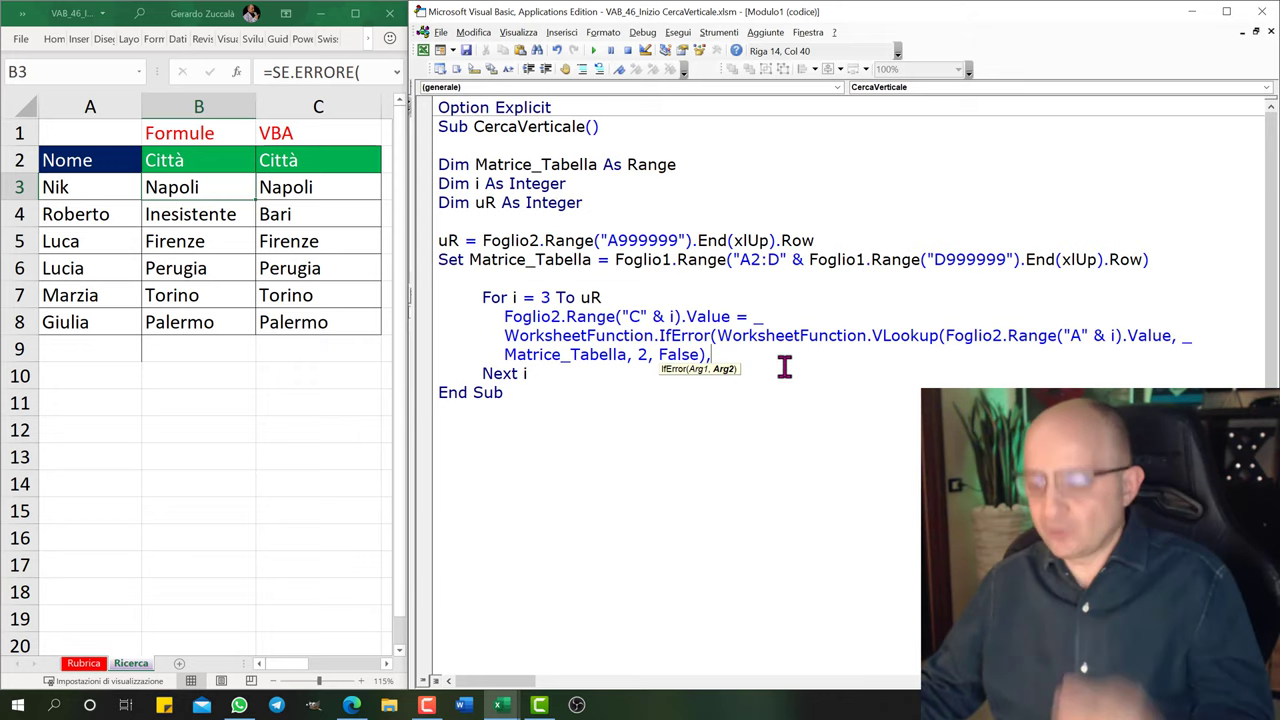
type("\"I")
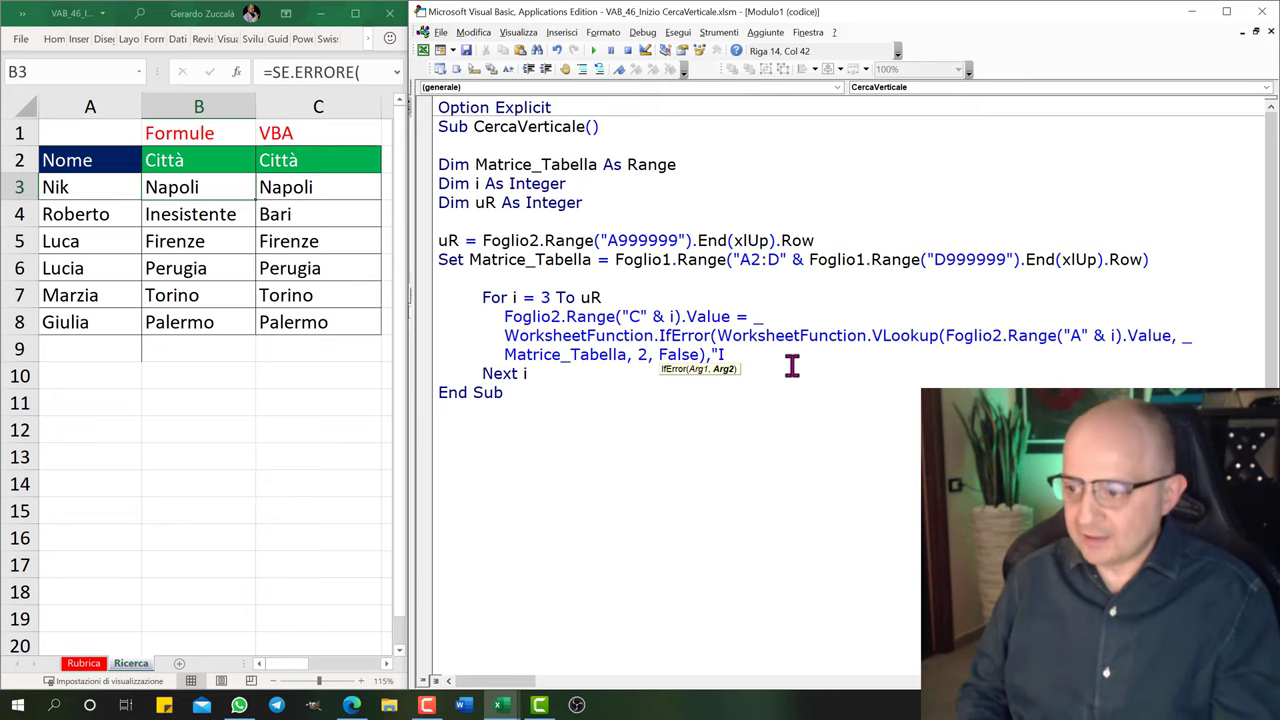
type("n")
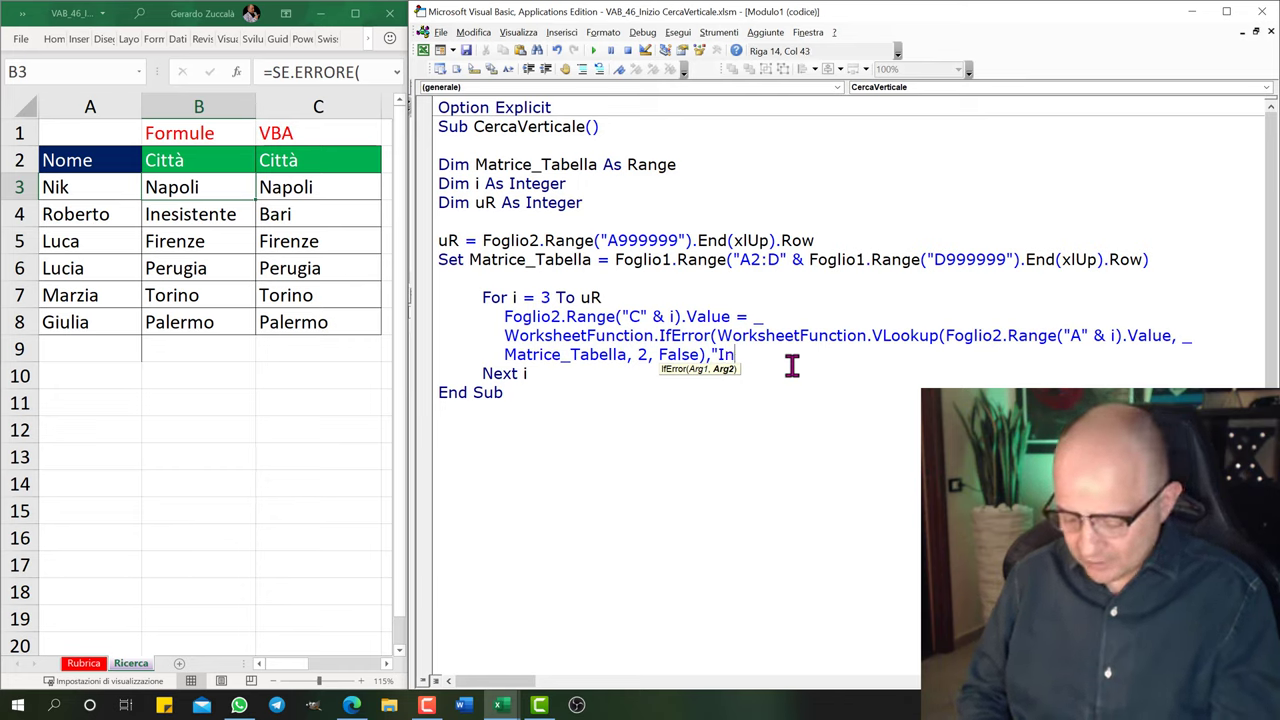
type("esistenet")
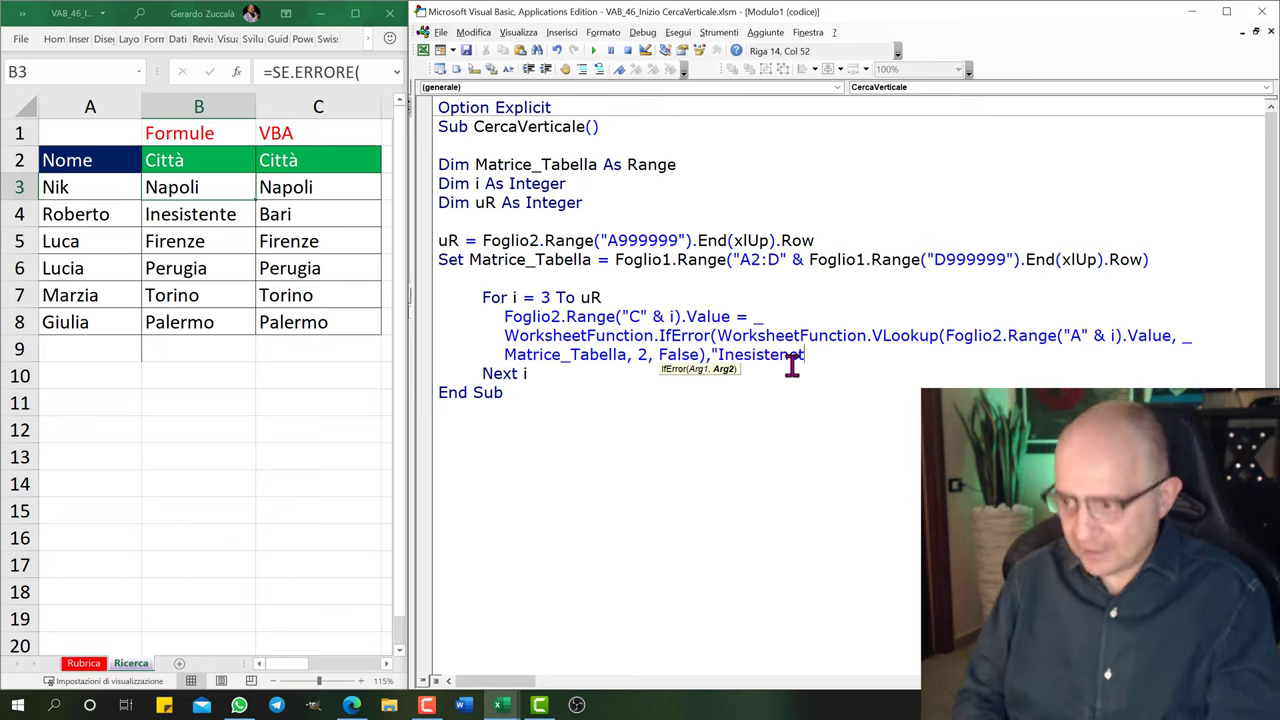
type("e\")")
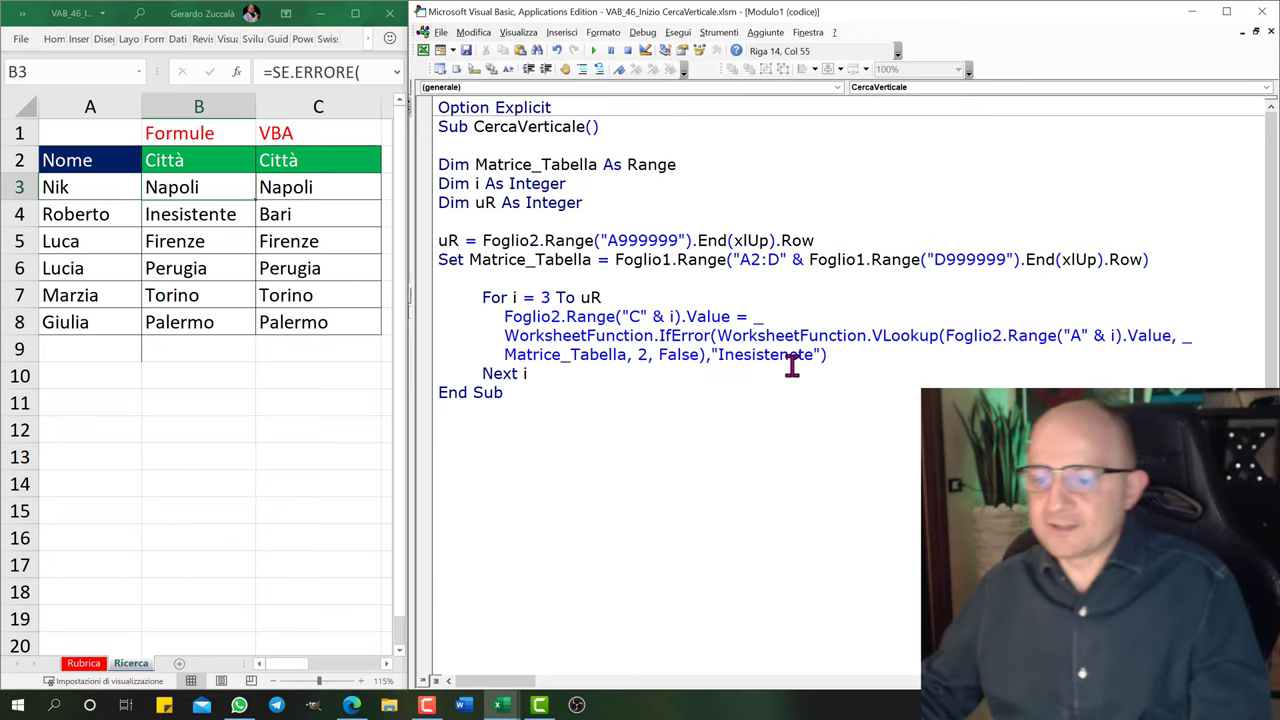
left_click(795, 369)
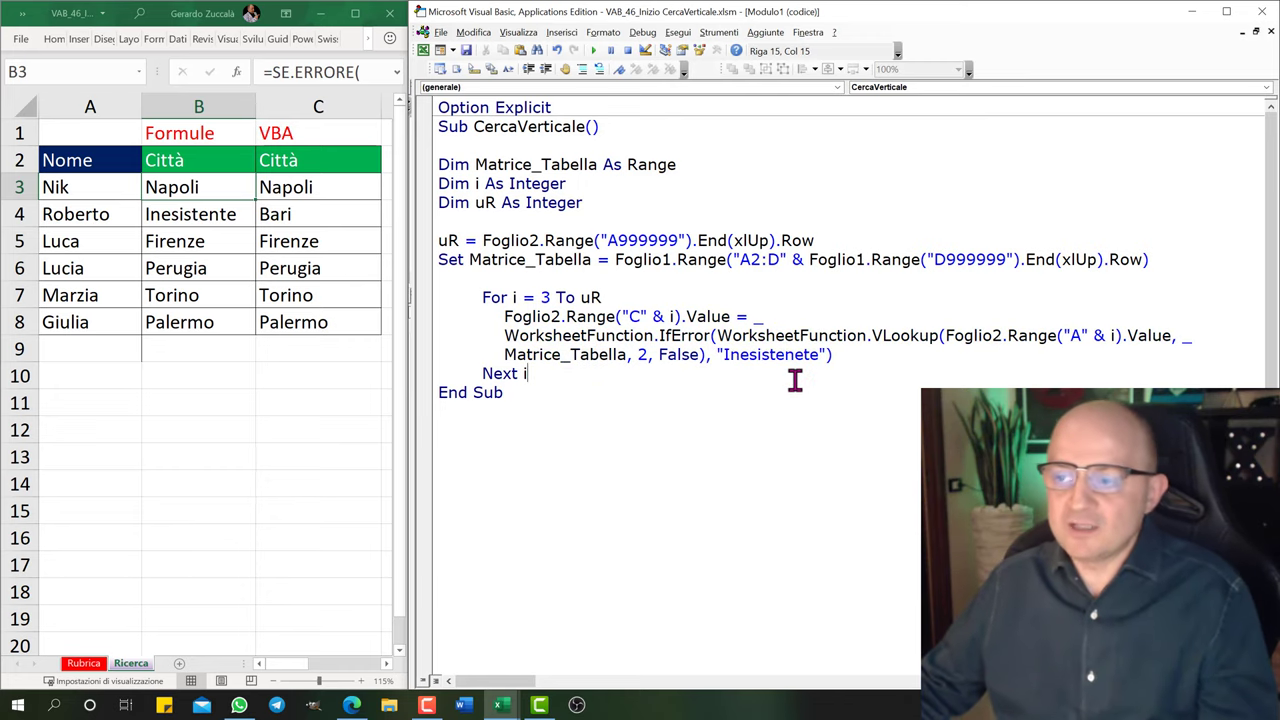
left_click_drag(343, 188, 340, 330)
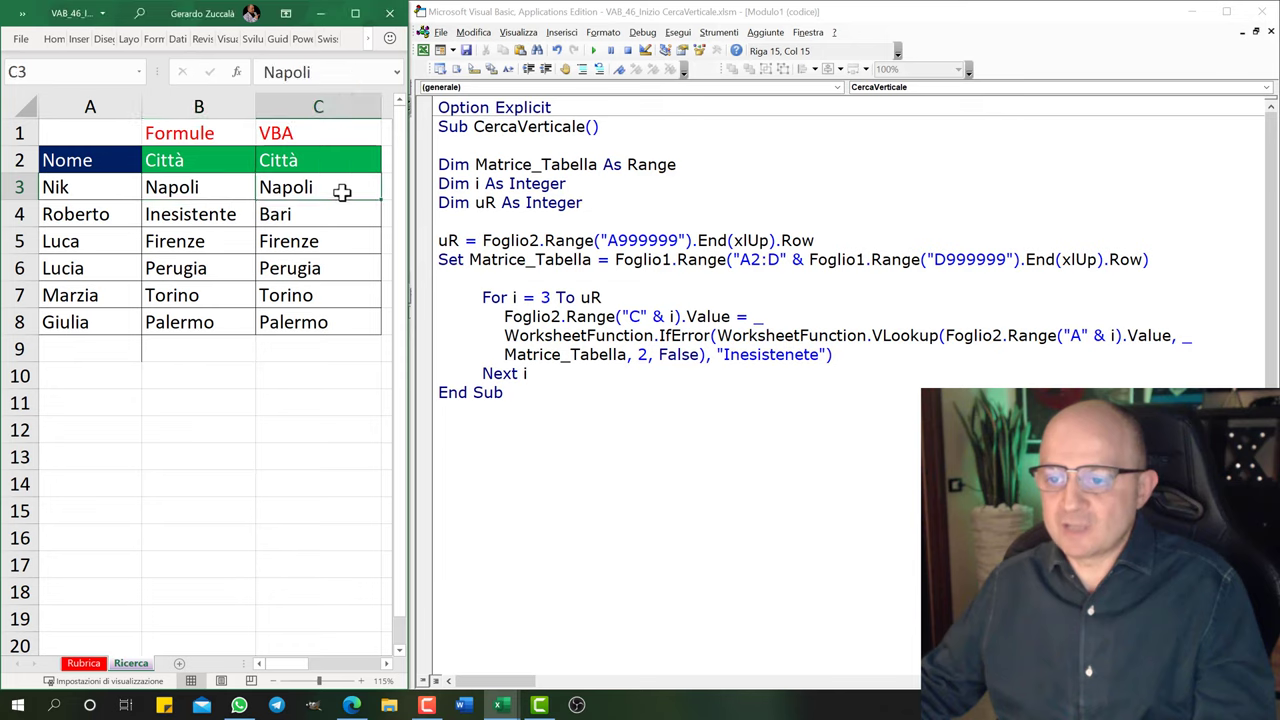
Run the updated CercaVerticale macro and end it at the run-time error 1004.
left_click(550, 280)
left_click(594, 50)
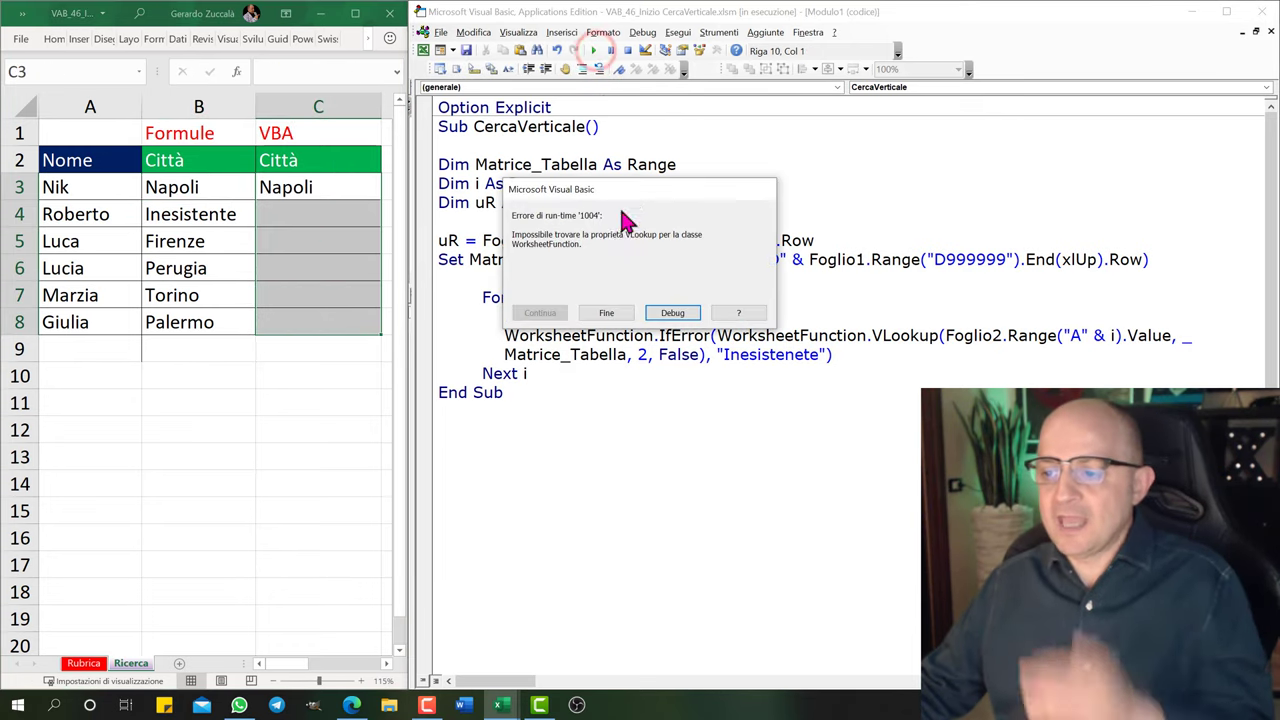
mouse_move(624, 198)
left_mouse_down()
mouse_move(580, 165)
mouse_move(575, 229)
left_mouse_up()
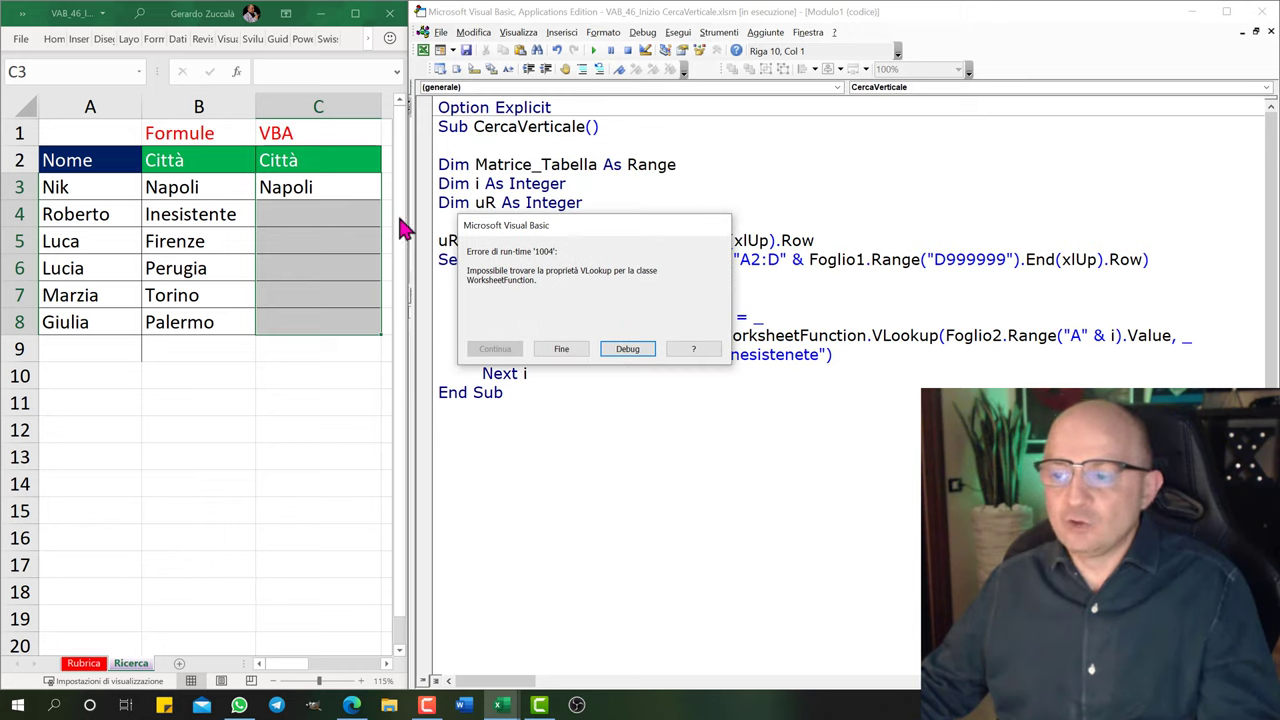
mouse_move(573, 237)
left_mouse_down()
mouse_move(633, 333)
mouse_move(638, 370)
left_mouse_up()
left_click(631, 474)
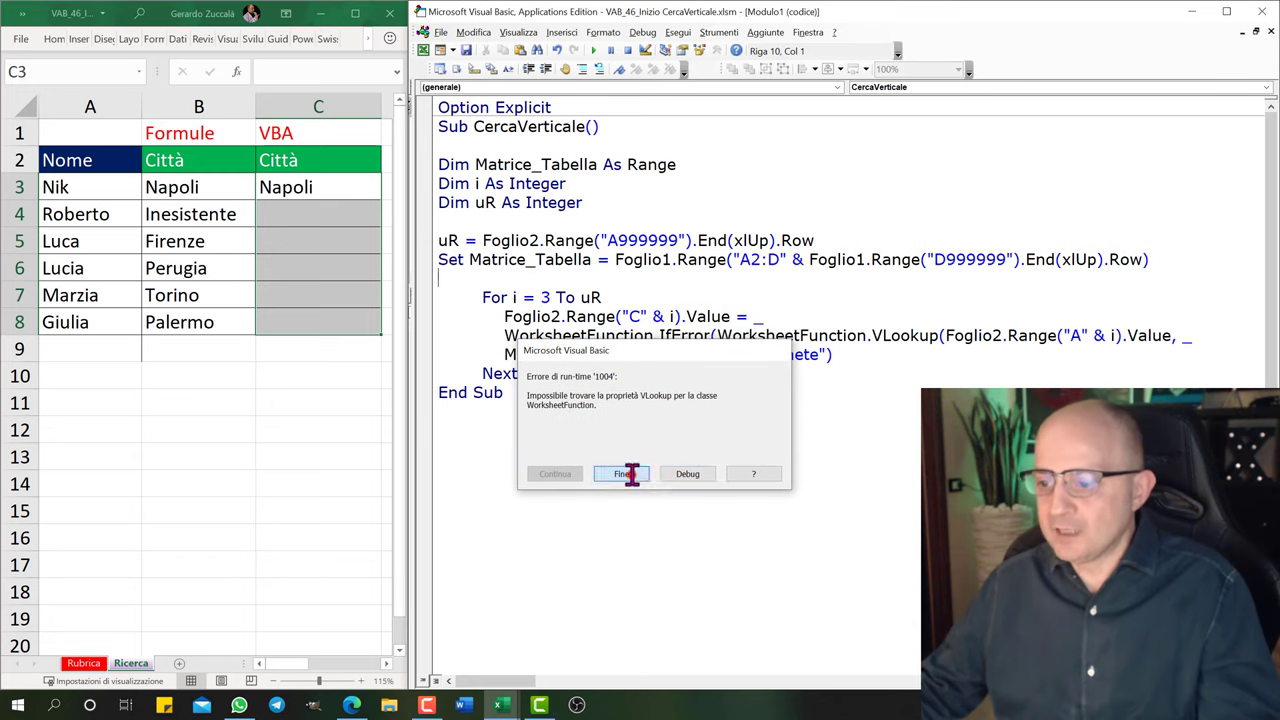
Compare the WorksheetFunction.IfError code with B3's SE.ERRORE formula, then maximize Excel.
left_click_drag(558, 336, 690, 336)
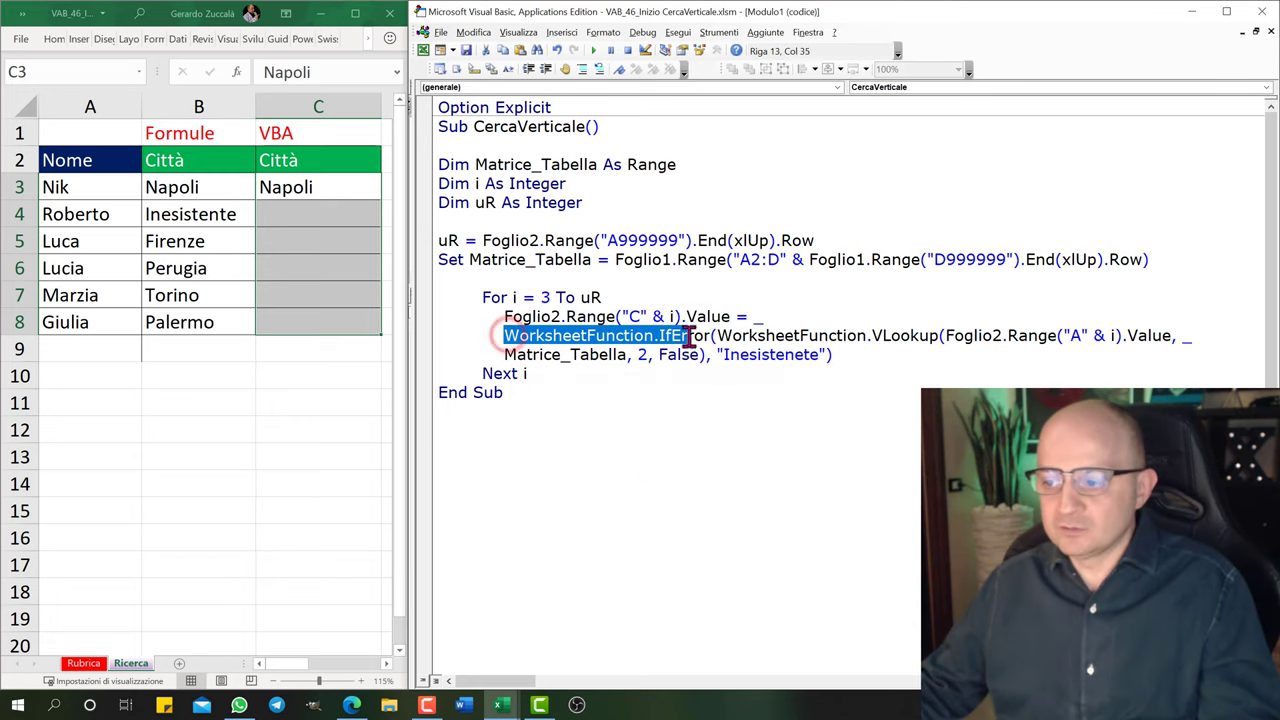
left_click(180, 182)
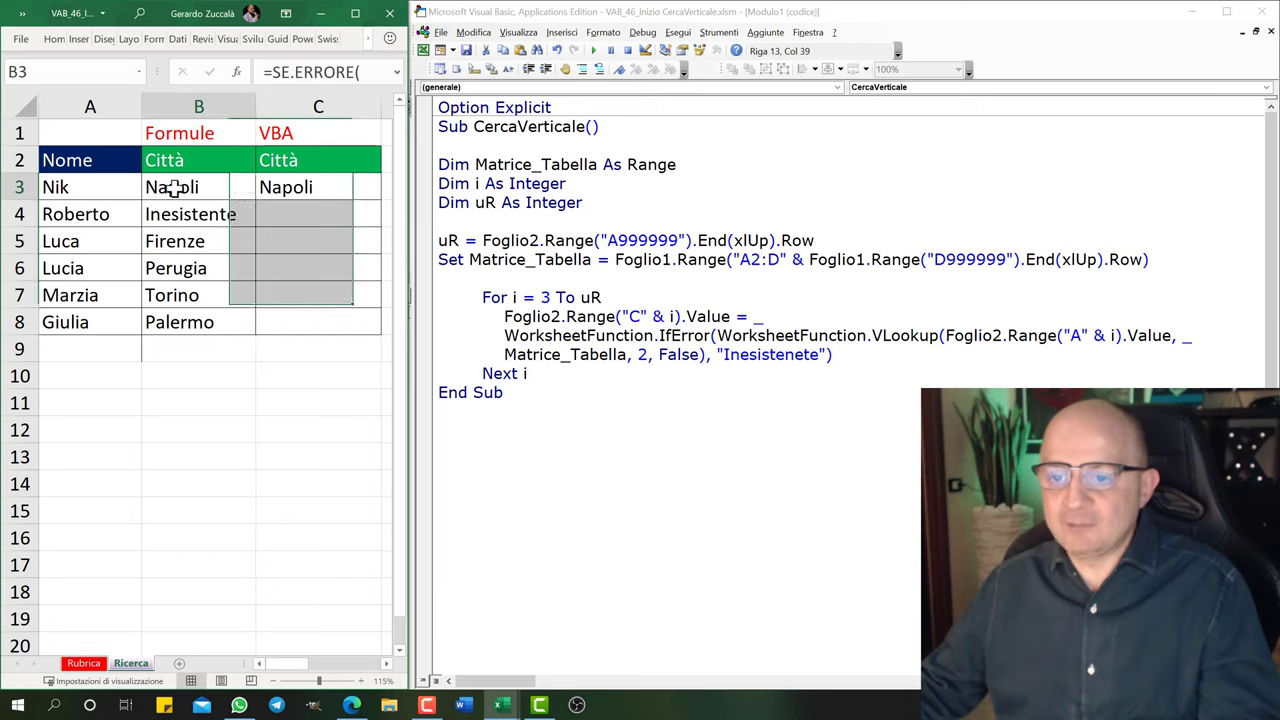
double_click(165, 188)
key("Escape")
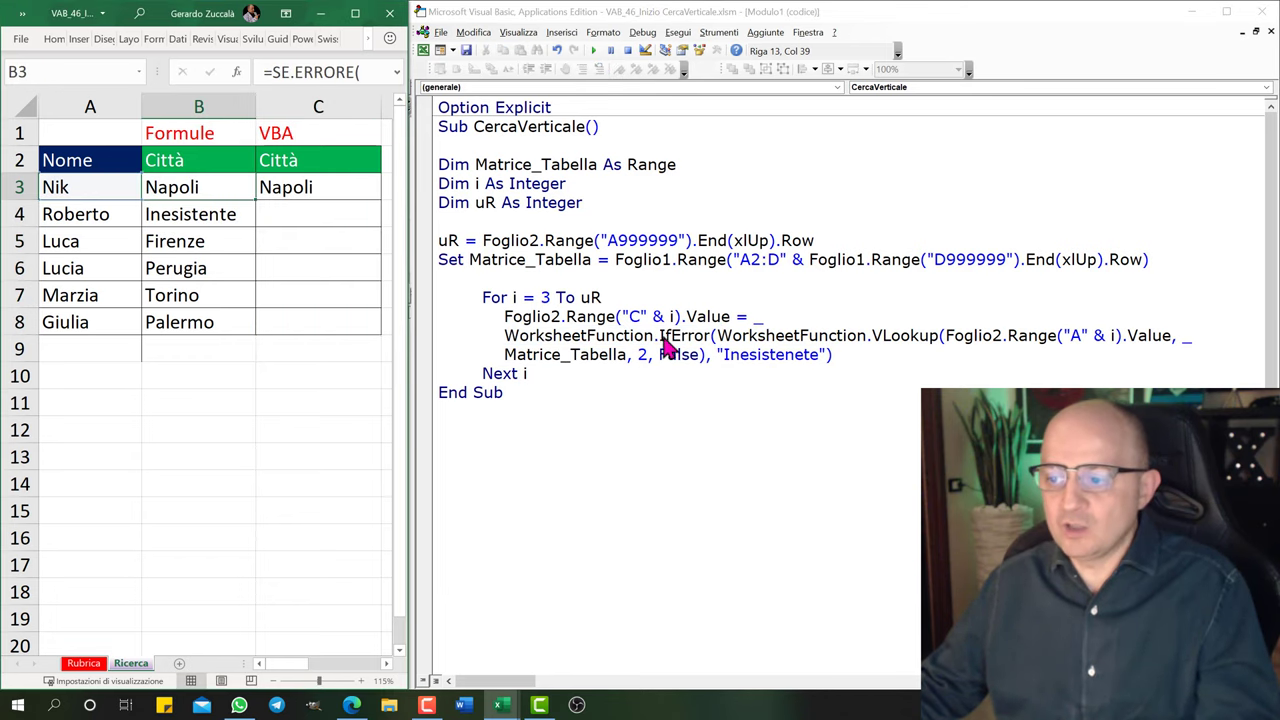
left_click(716, 338)
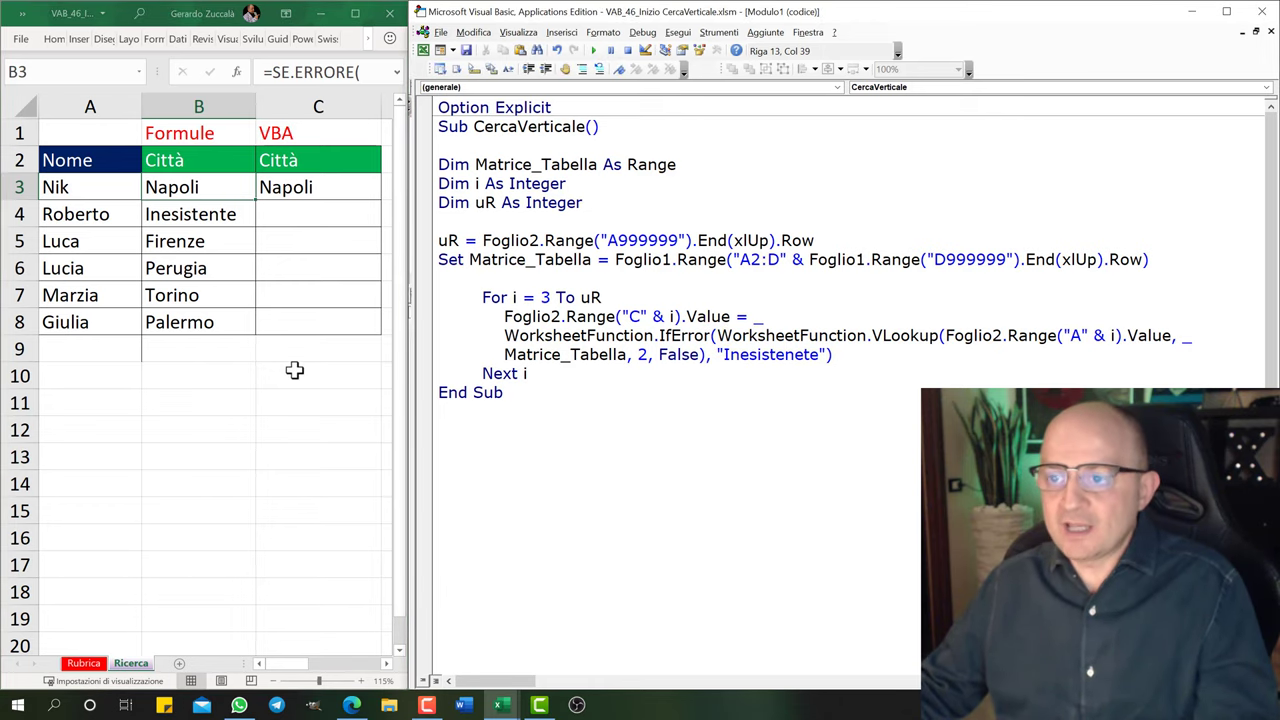
left_click(356, 14)
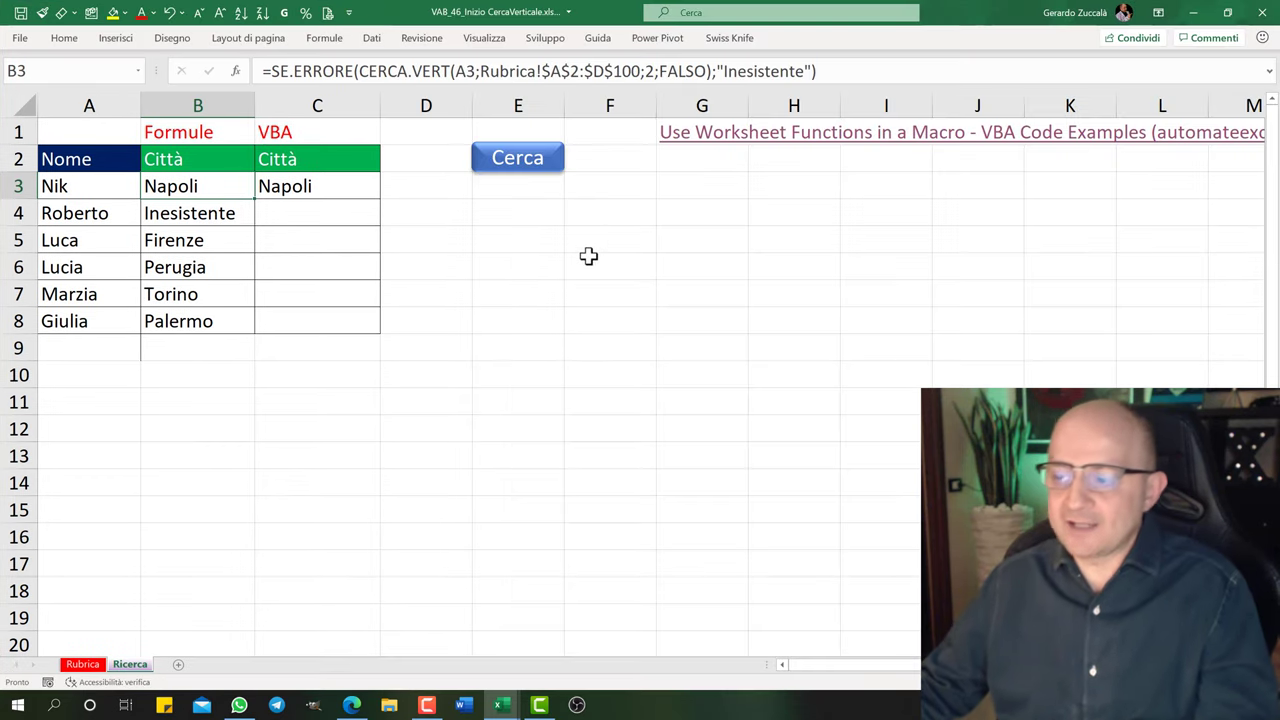
Open the G1 Automate Excel link and read the Vlookup WorksheetFunction Error Handling section.
left_click(680, 138)
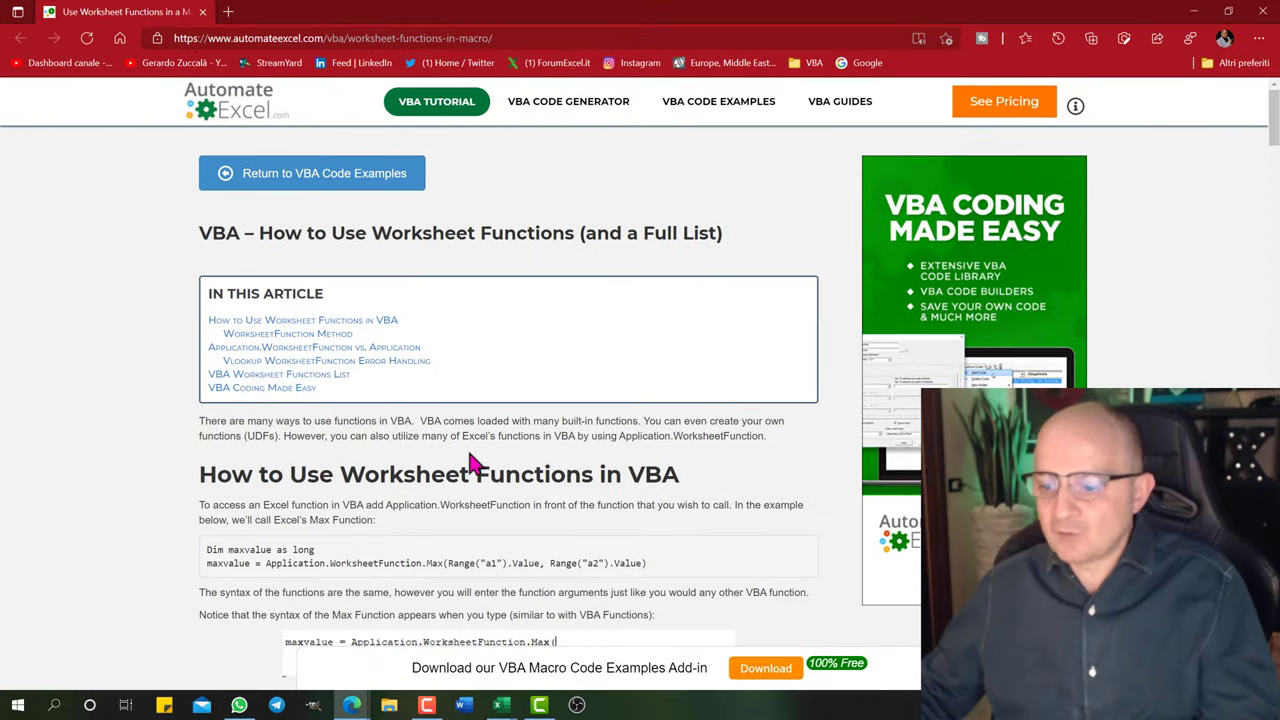
scroll(460, 465, "down", 2)
scroll(455, 470, "down", 1)
scroll(447, 478, "down", 3)
scroll(440, 470, "down", 1)
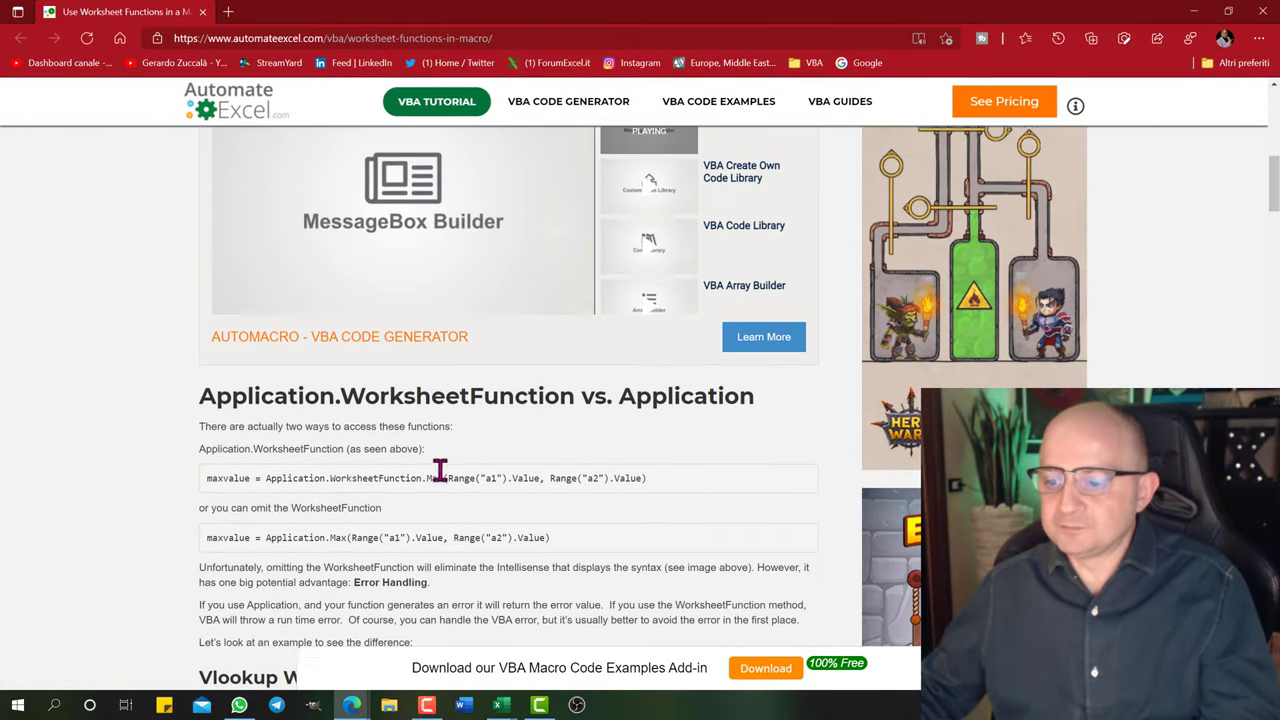
scroll(432, 475, "down", 2)
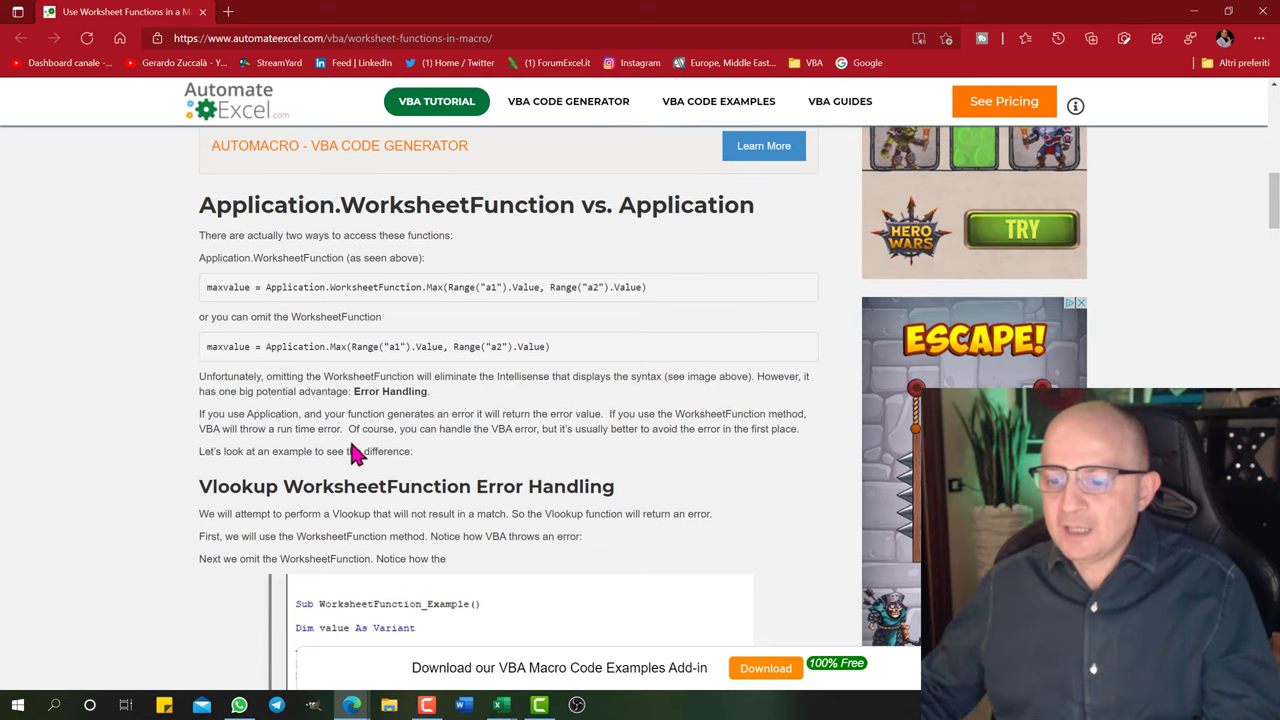
scroll(357, 451, "down", 1)
scroll(363, 457, "down", 2)
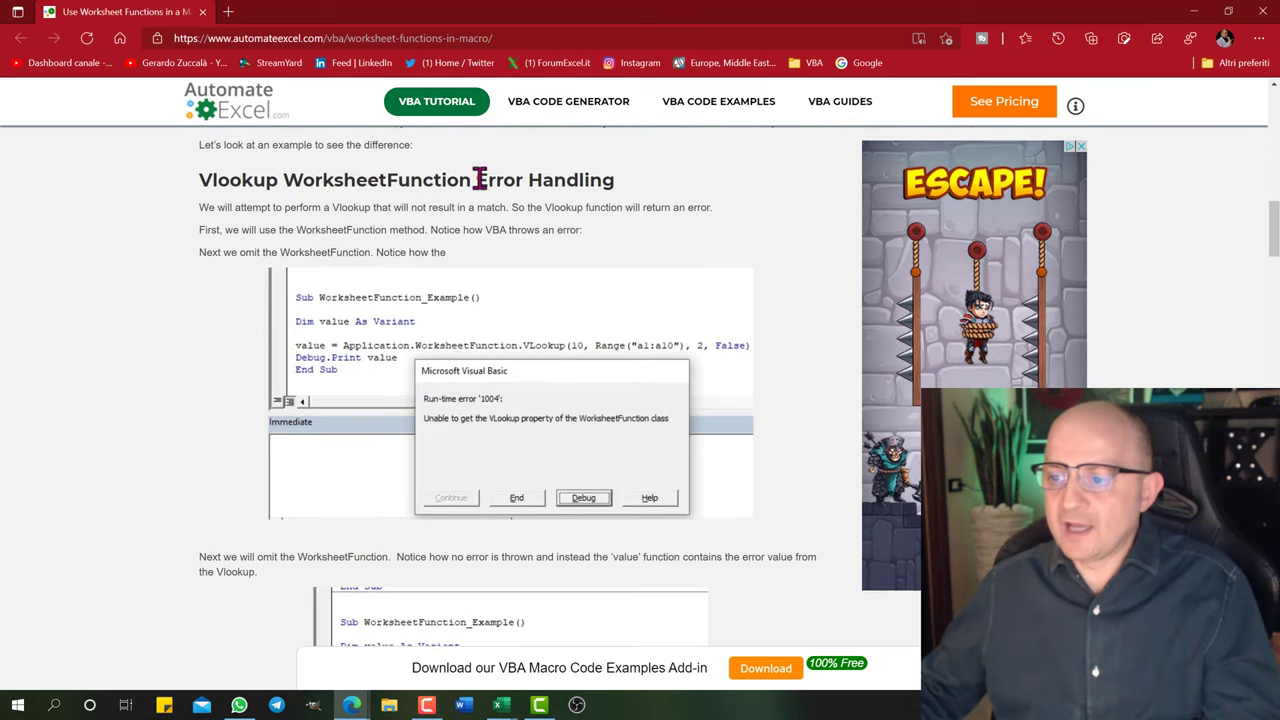
left_click_drag(479, 179, 611, 179)
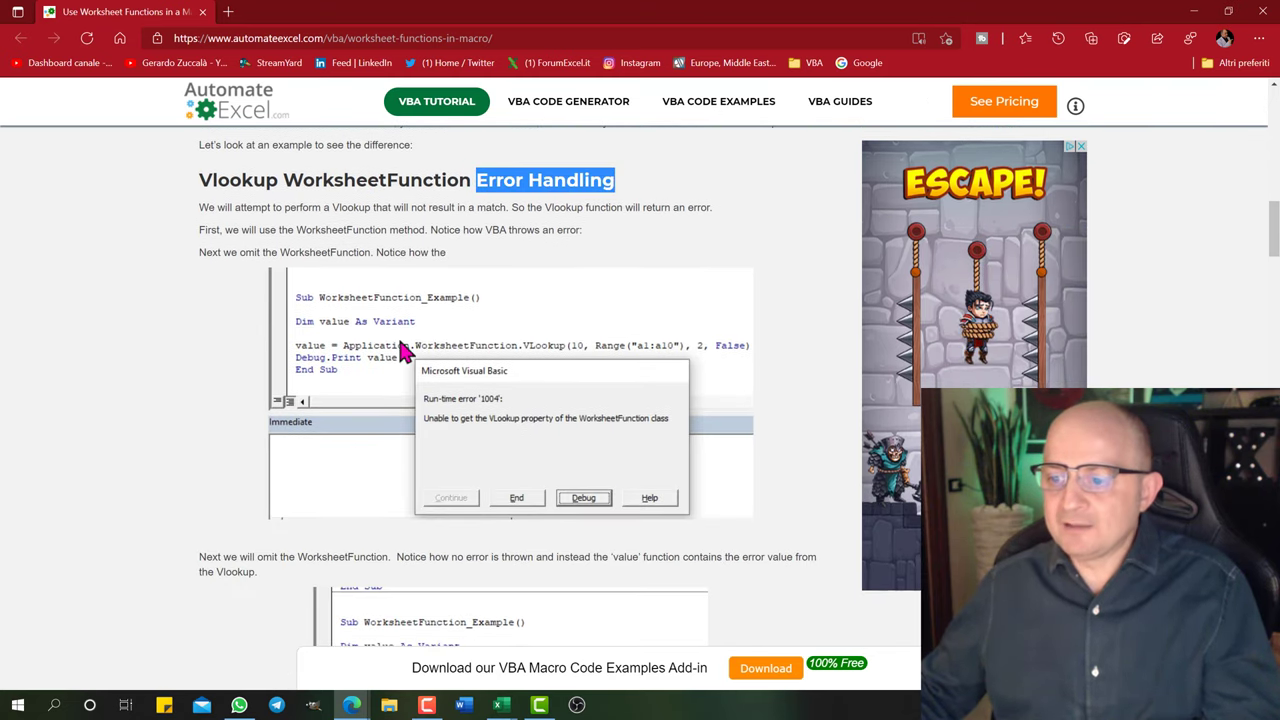
scroll(478, 368, "down", 3)
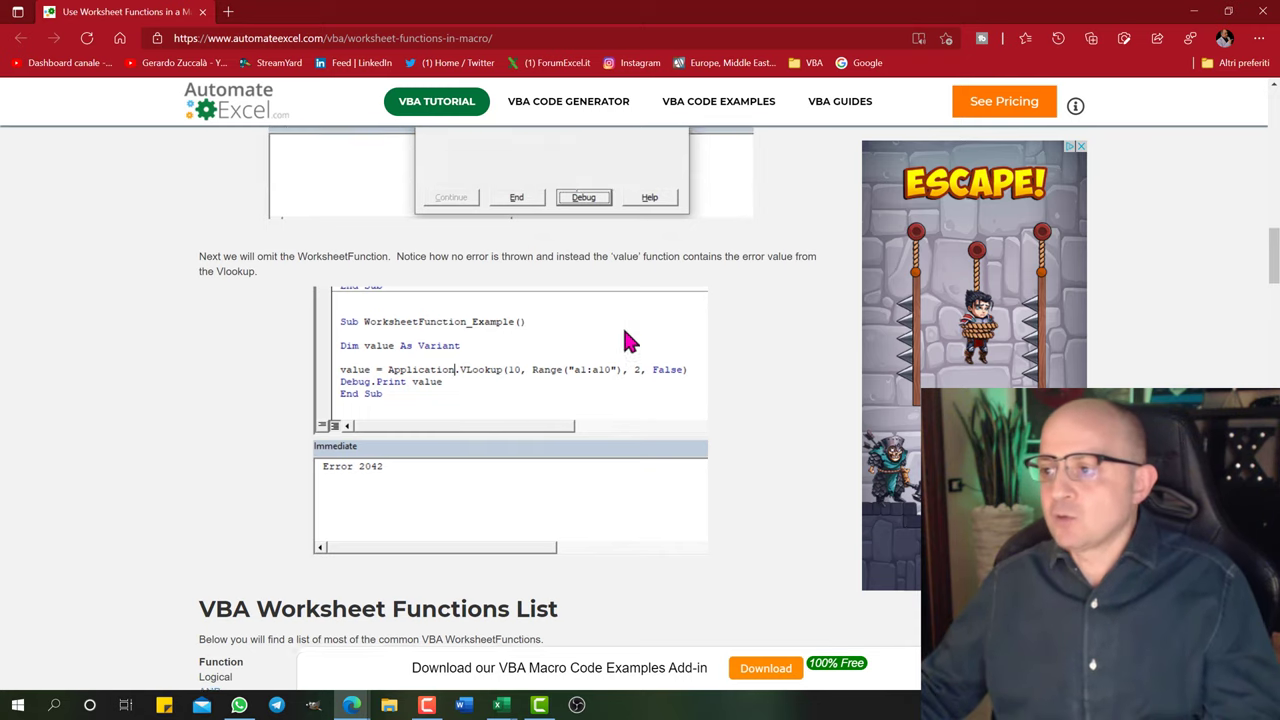
scroll(623, 337, "up", 7)
Return to Excel and bring up the CercaVerticale macro code.
left_click_drag(190, 11, 405, 55)
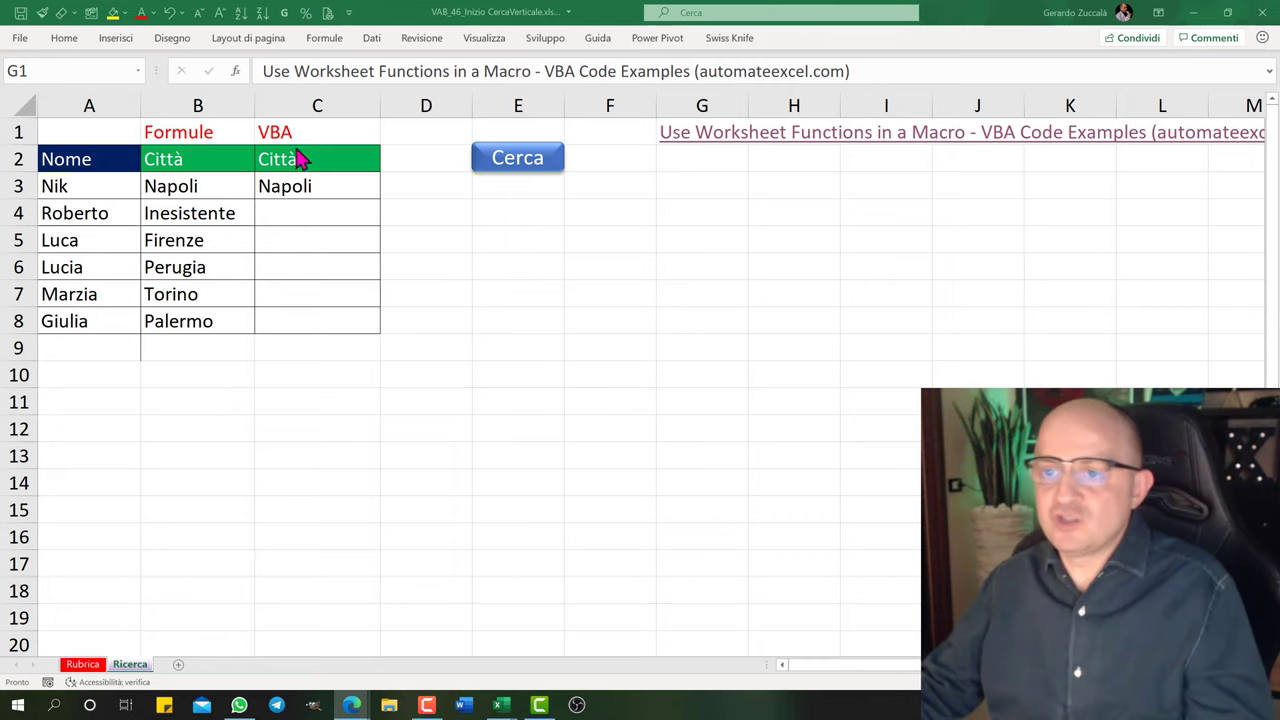
left_click(91, 15)
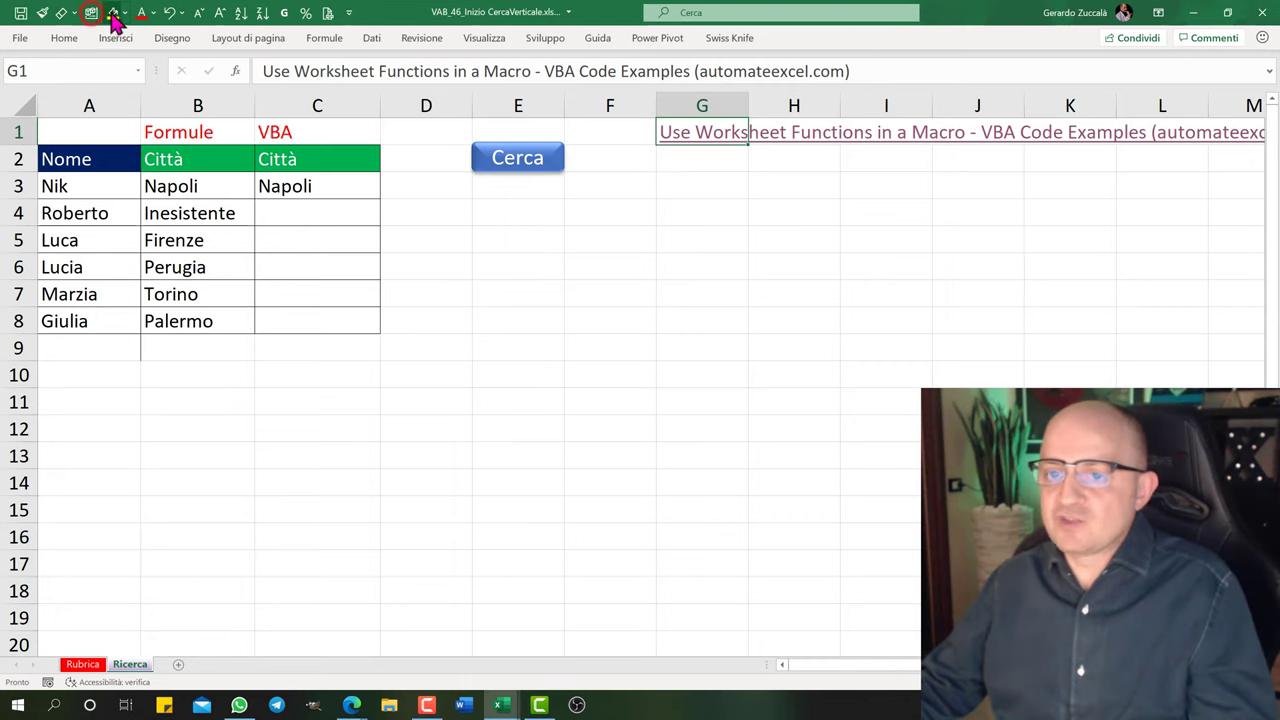
left_click(95, 16)
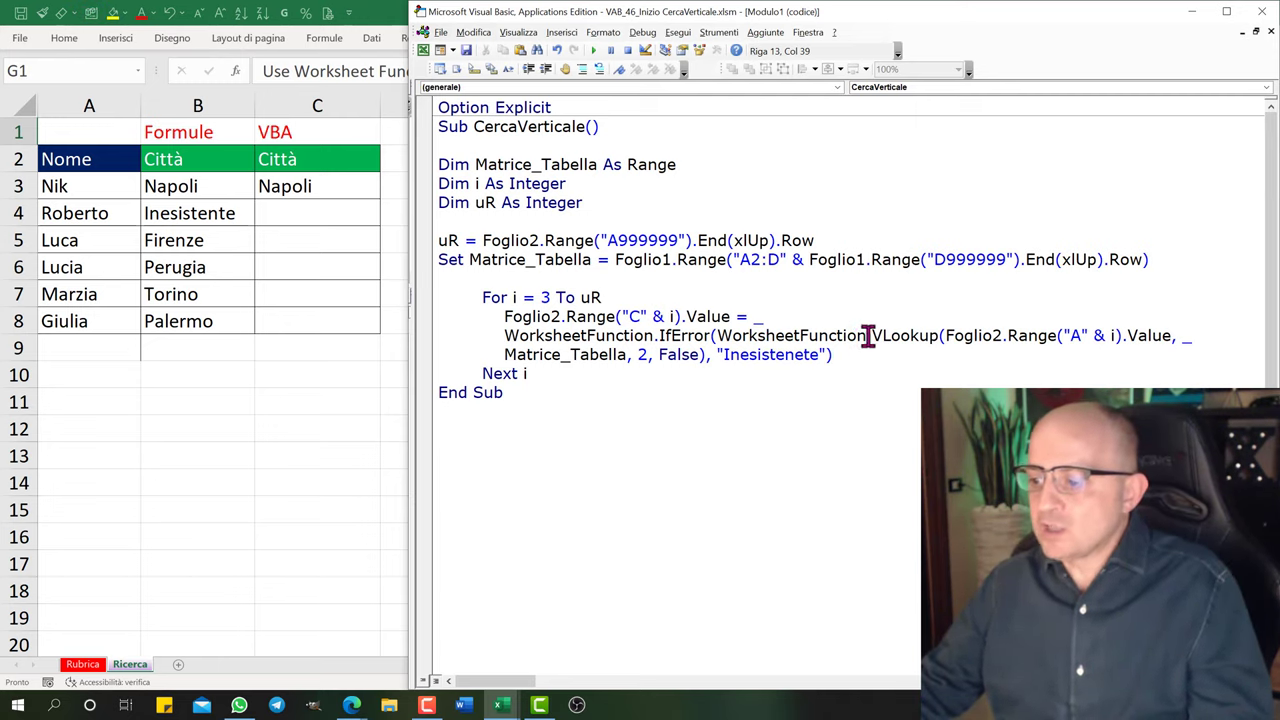
Replace WorksheetFunction.VLookup with Application.VLookup inside the IfError call.
left_click_drag(864, 336, 733, 338)
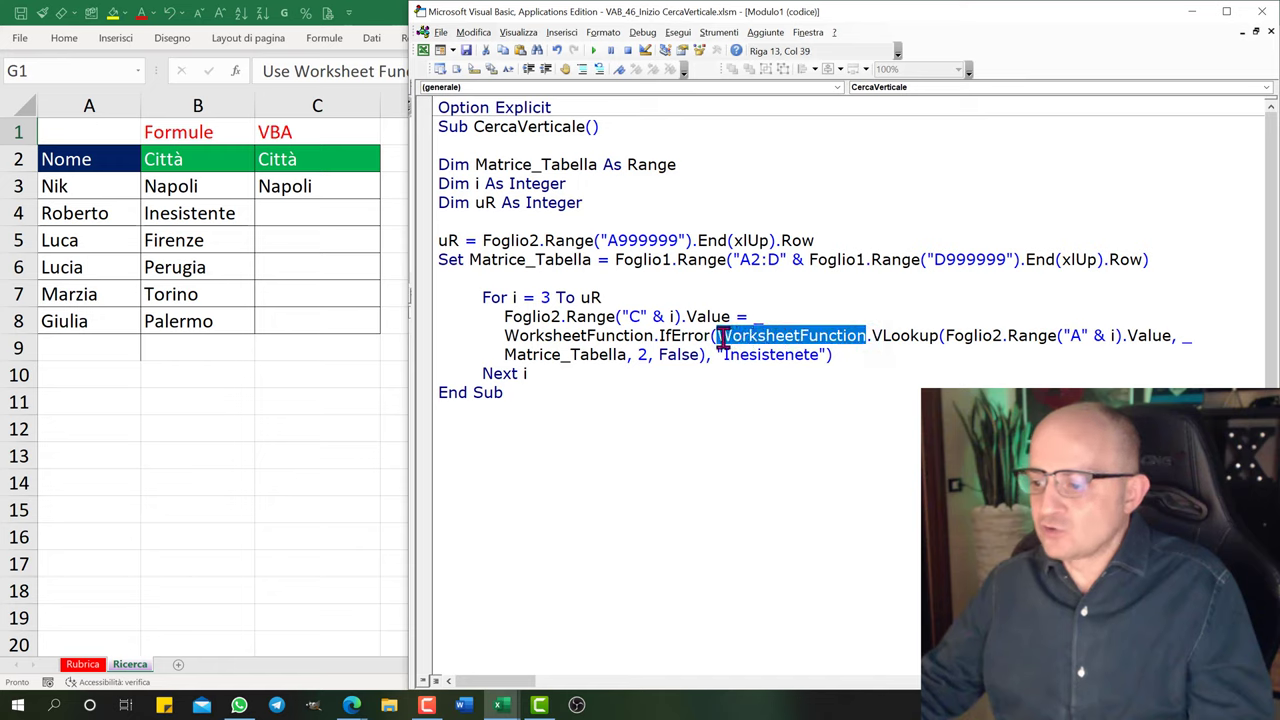
key("BackSpace")
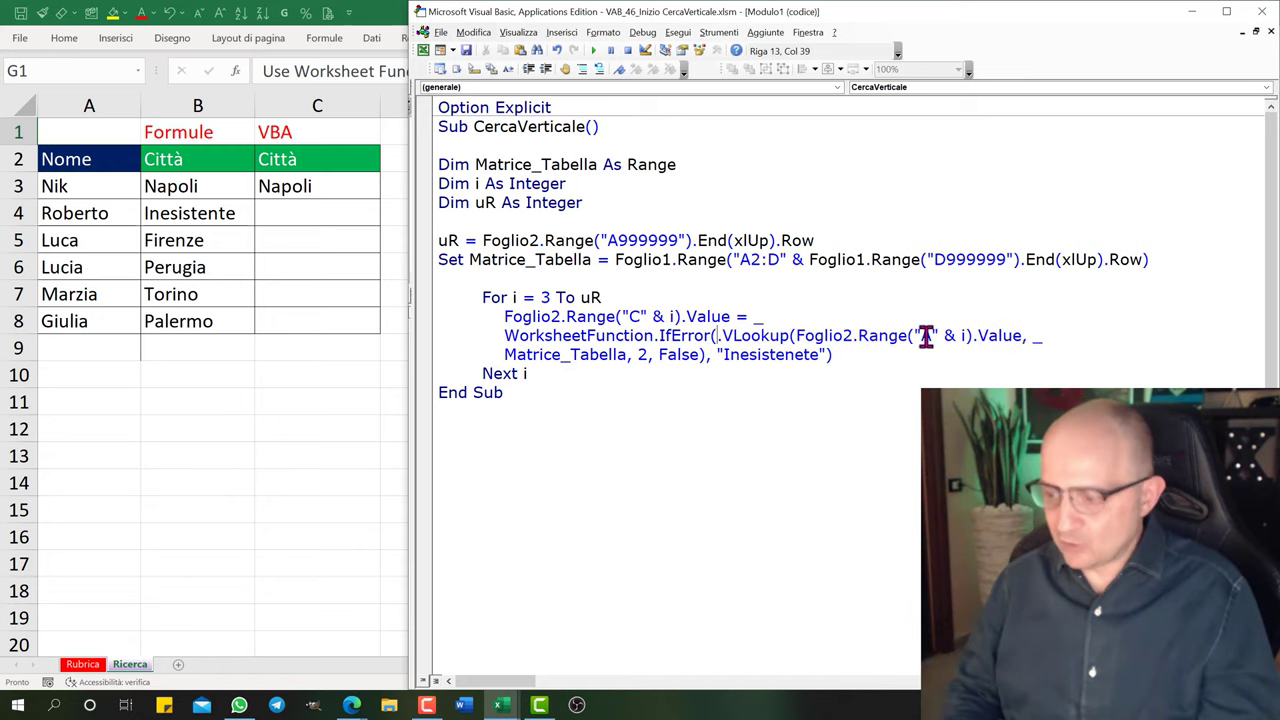
type("a")
key("ctrl+space")
type("p")
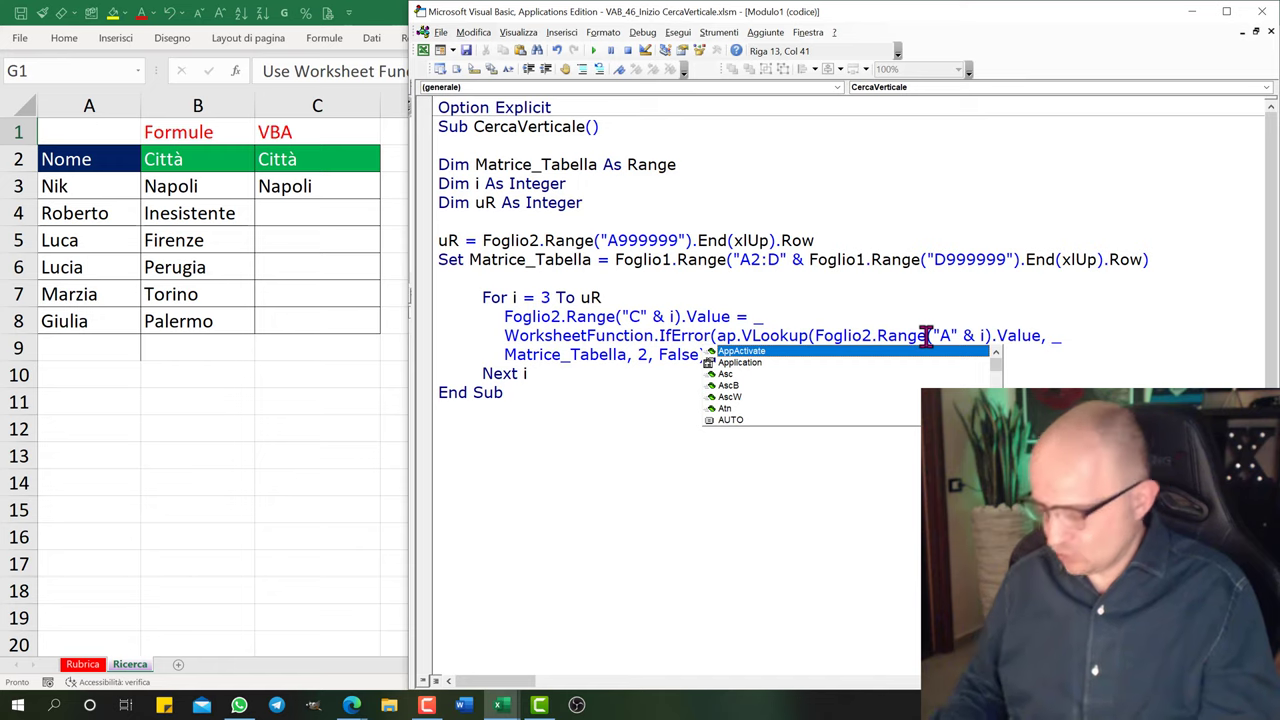
key("Tab")
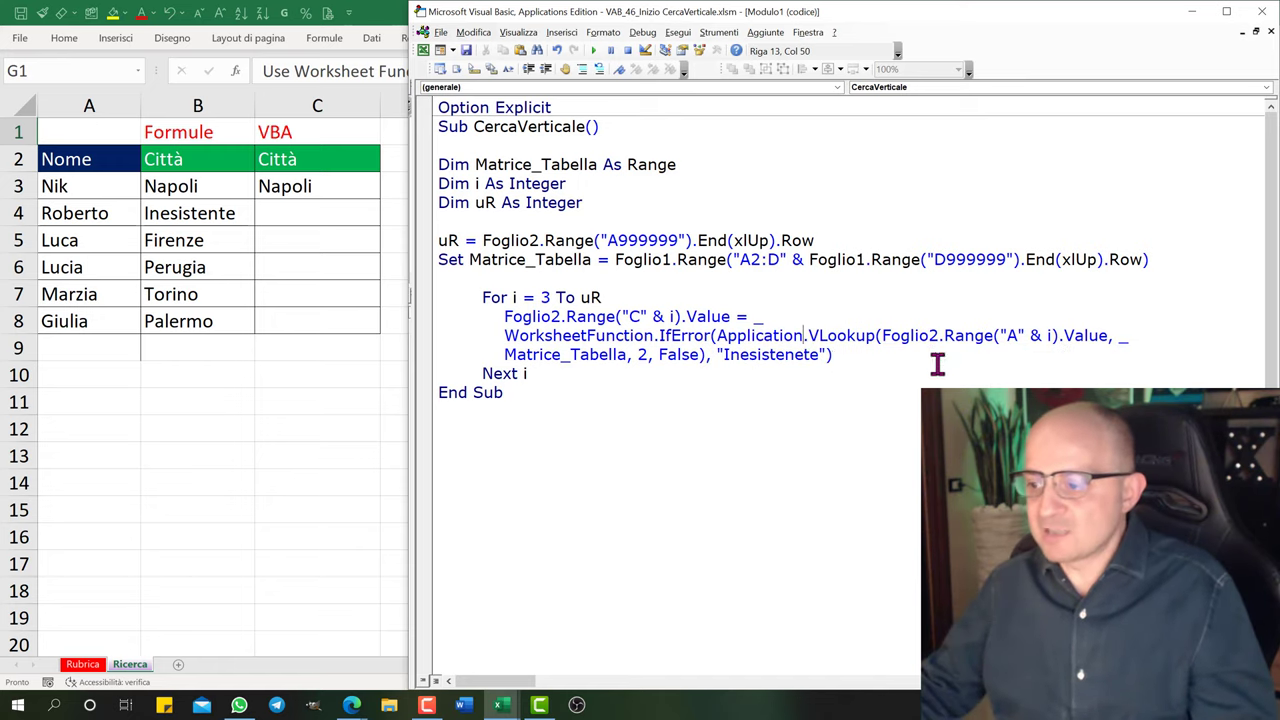
left_click(852, 357)
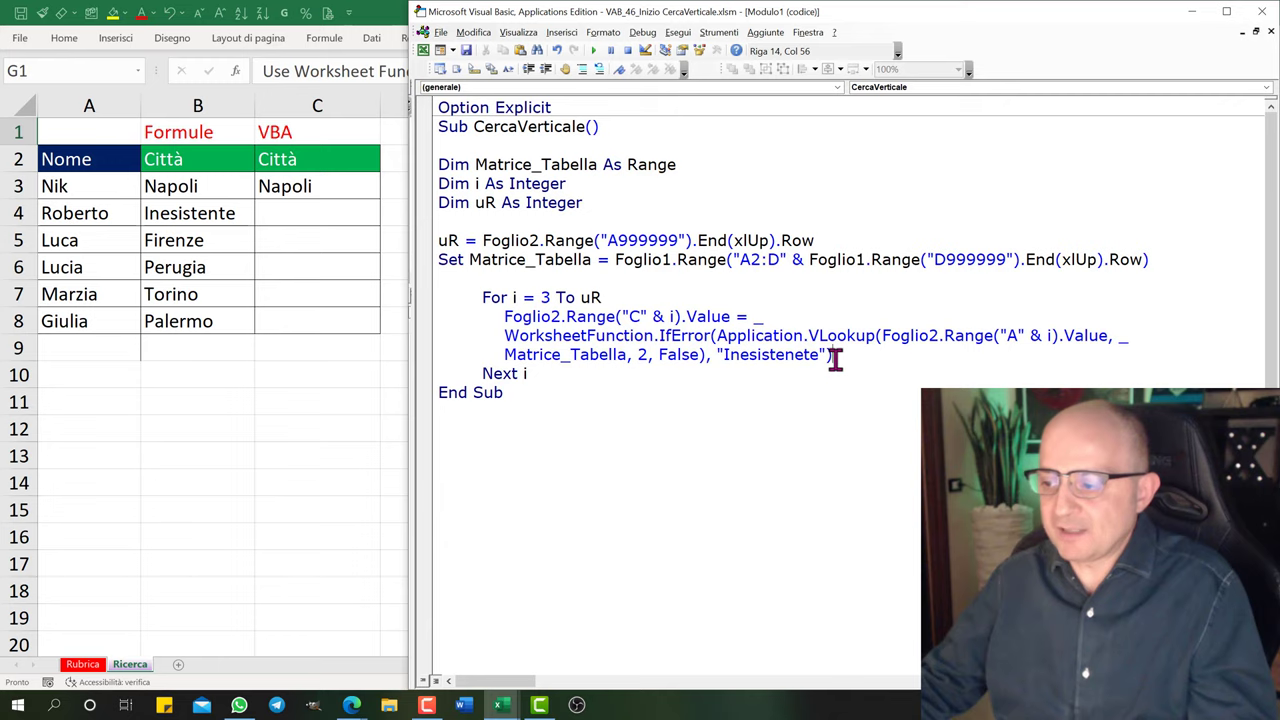
left_click(861, 361)
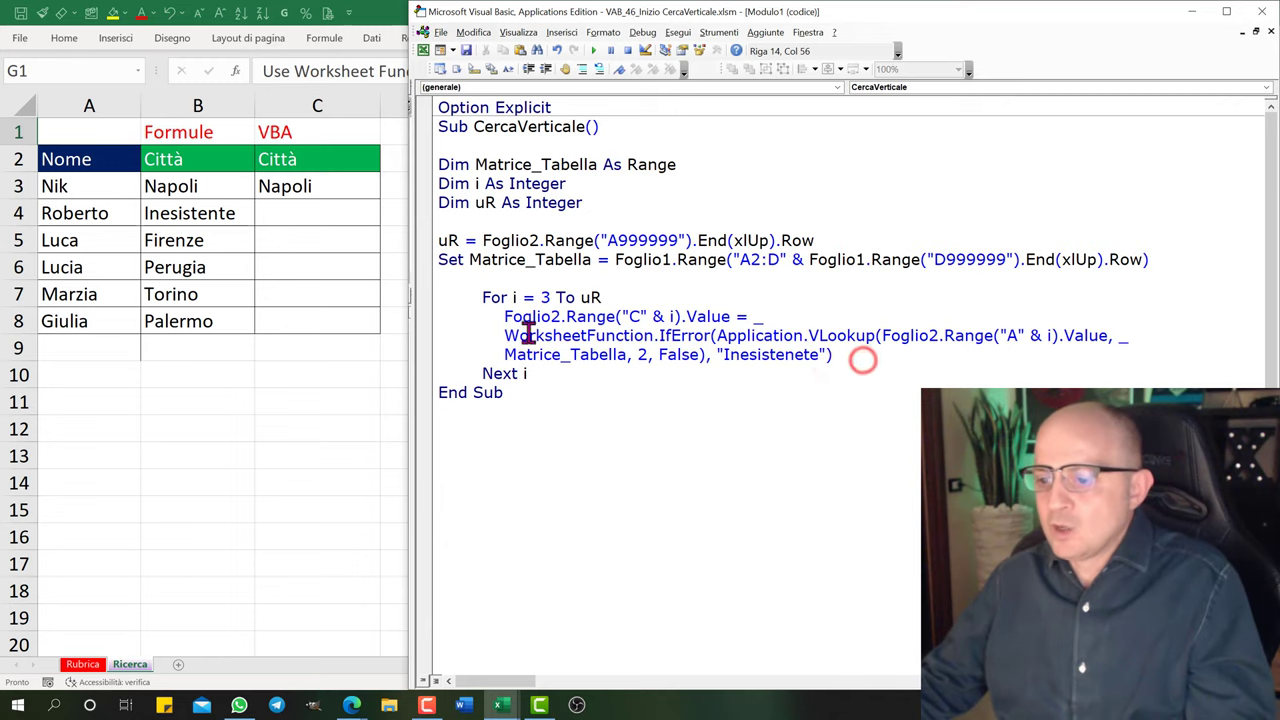
mouse_move(505, 337)
left_mouse_down()
mouse_move(695, 340)
mouse_move(765, 357)
left_mouse_up()
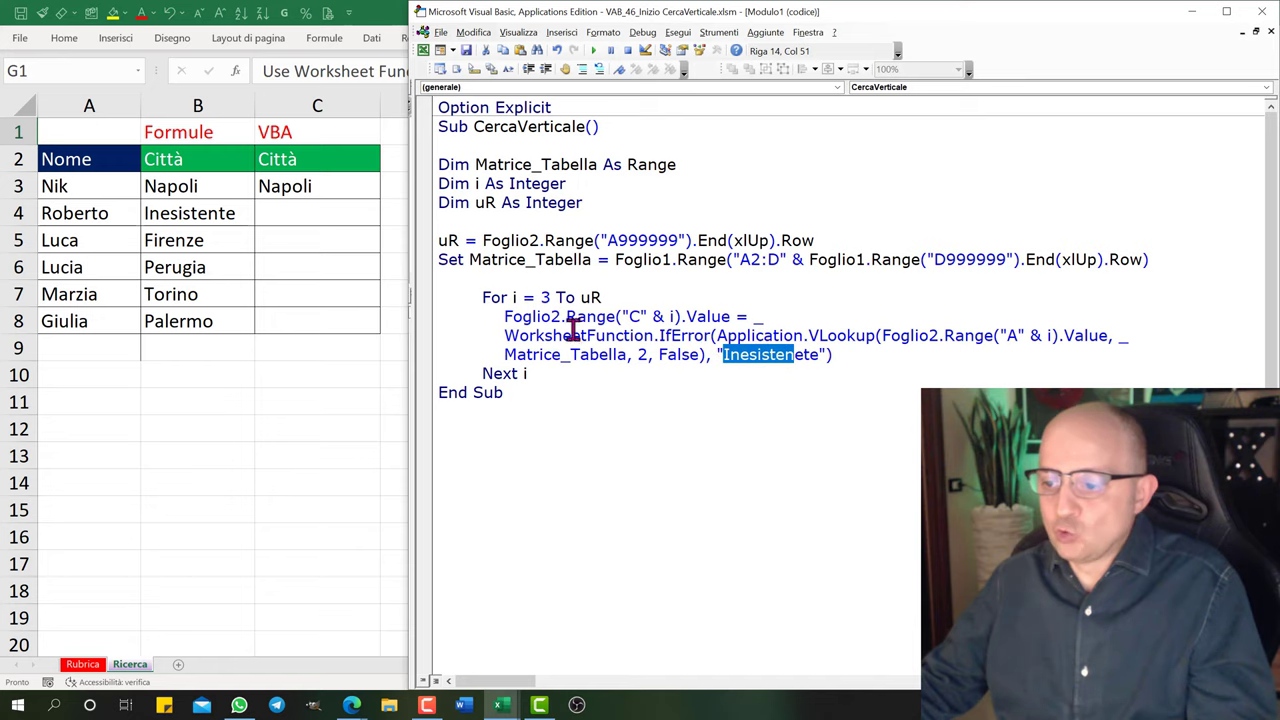
mouse_move(505, 336)
left_mouse_down()
mouse_move(815, 340)
mouse_move(697, 362)
mouse_move(808, 357)
left_mouse_up()
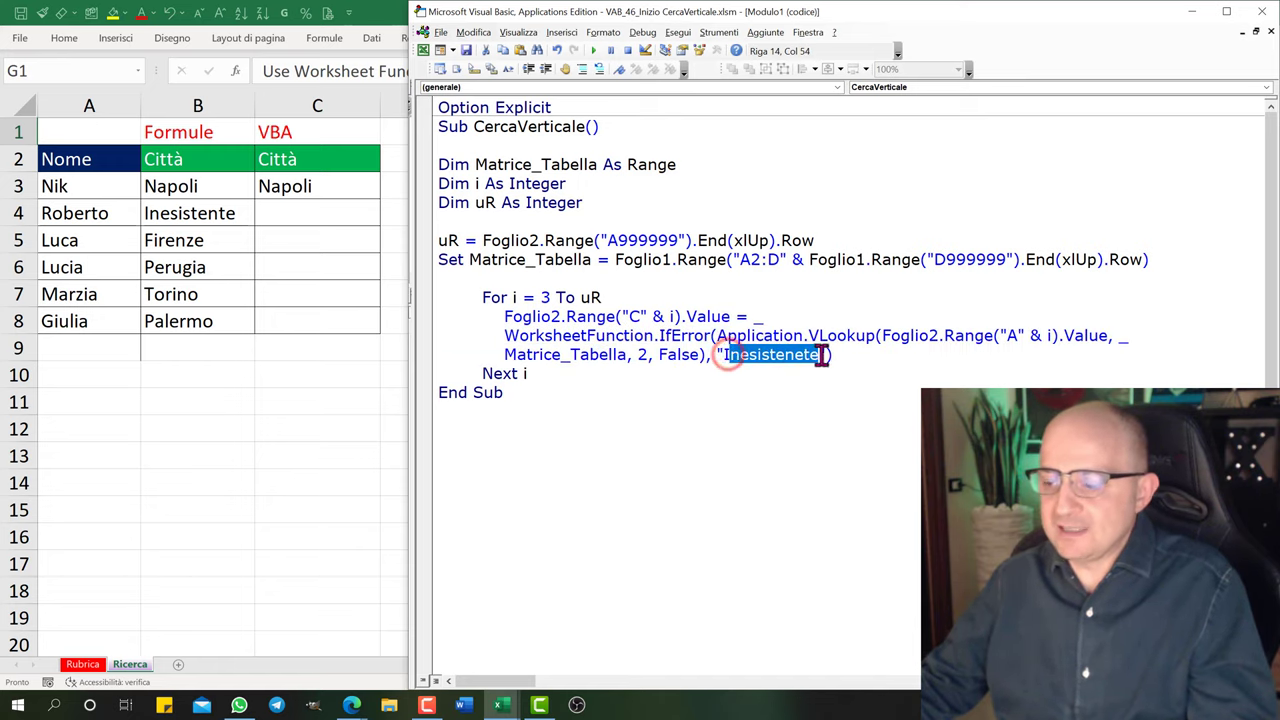
Run CercaVerticale, writing Inesistenete for Roberto, and show the Rubrica sheet.
left_click(674, 146)
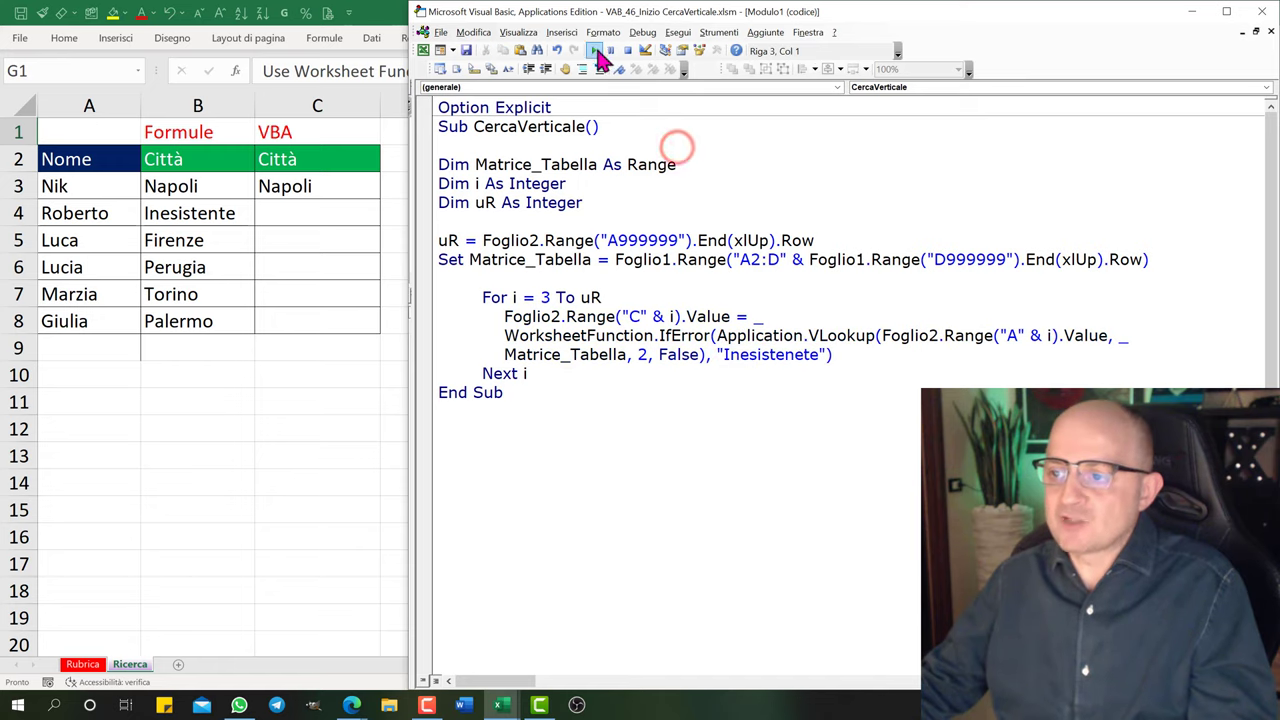
left_click(594, 50)
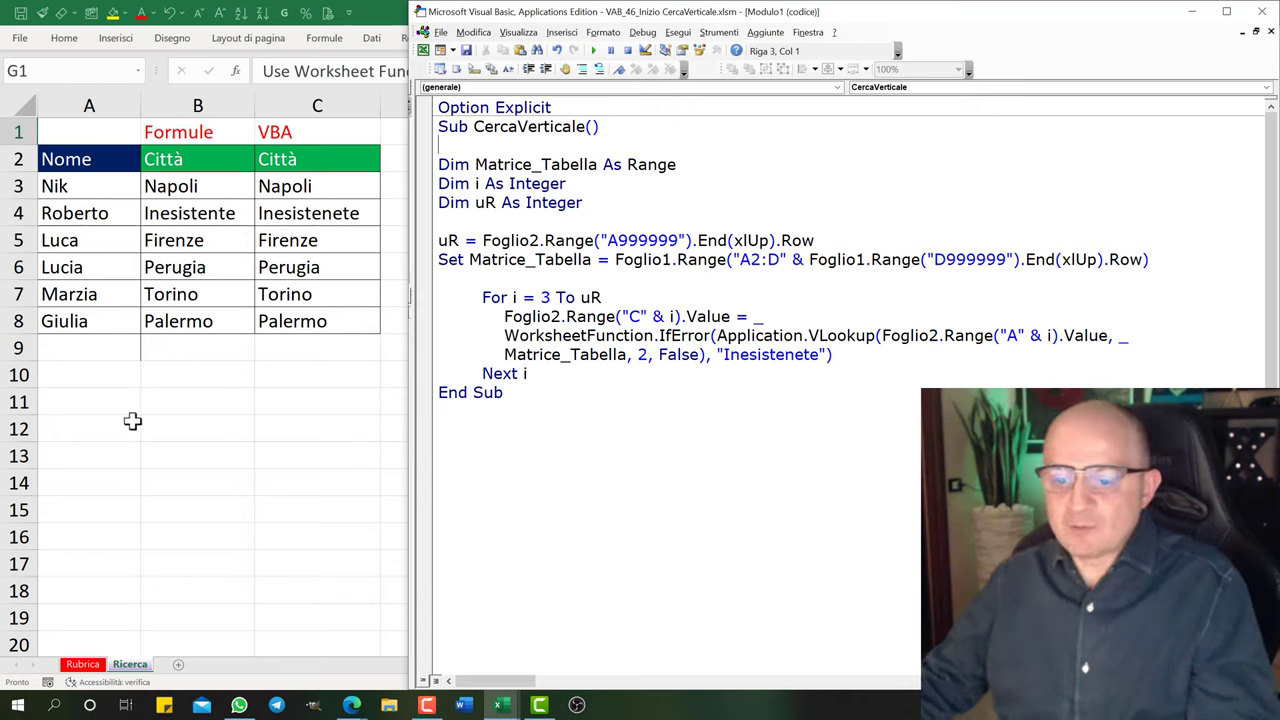
left_click(83, 665)
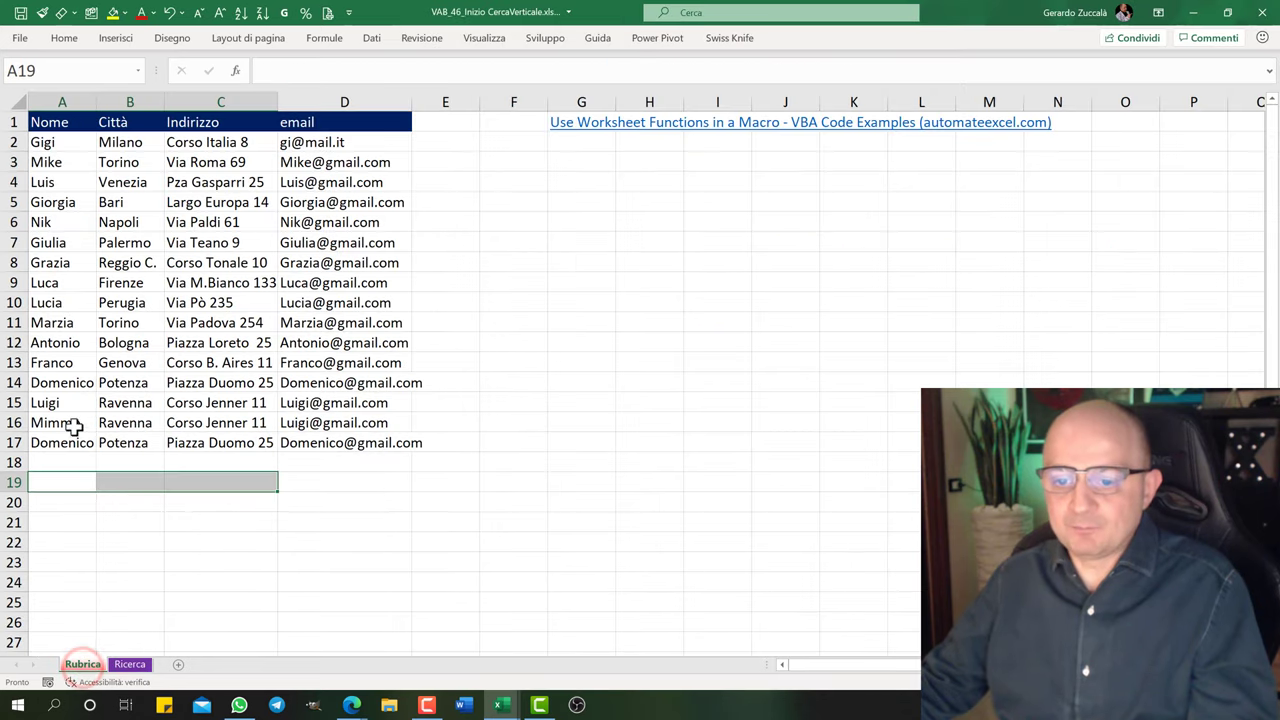
In Rubrica, copy rows A16:D17 to A18:D19 and rename them Pippo and Tizio.
left_click_drag(75, 427, 391, 441)
key("ctrl+c")
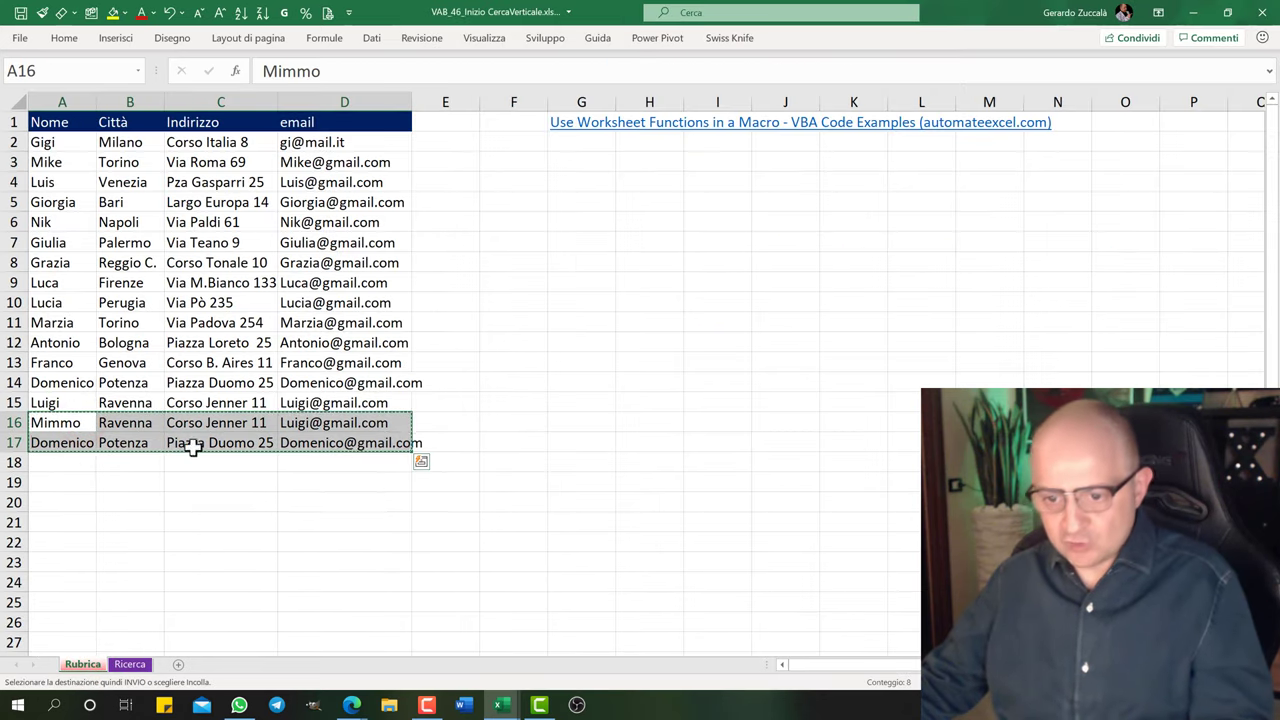
left_click(63, 460)
key("ctrl+v")
left_click(66, 462)
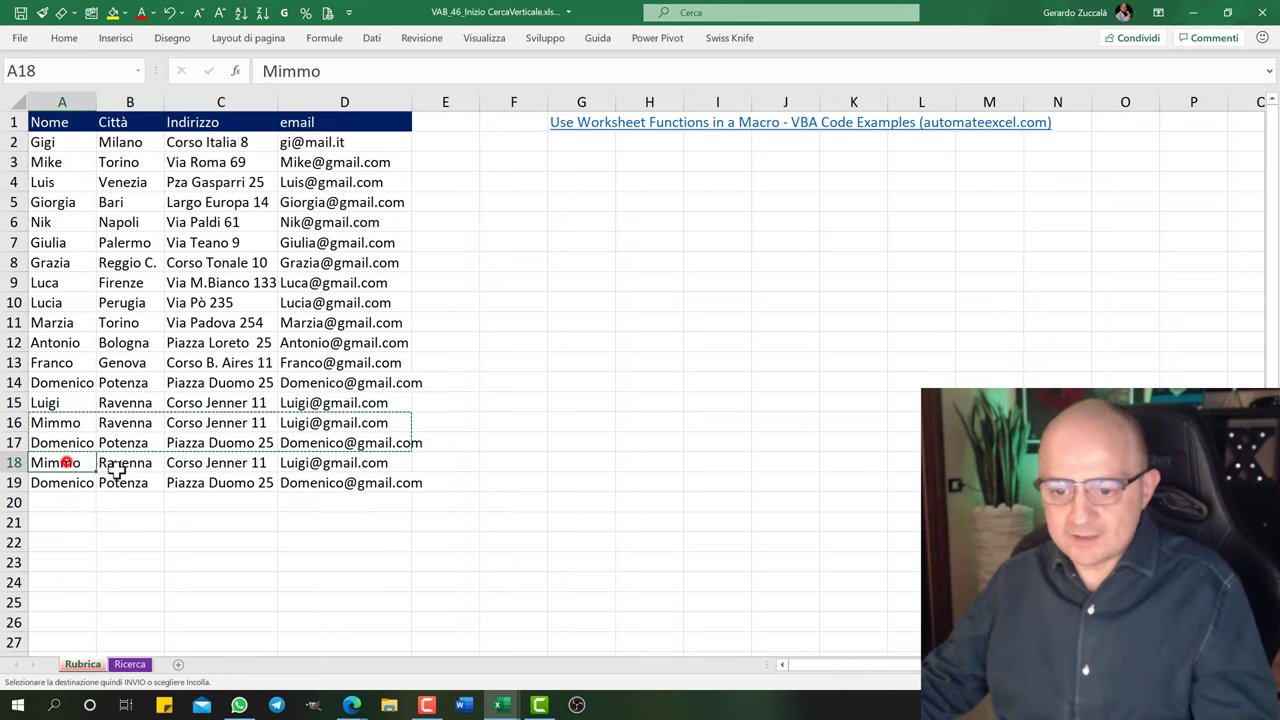
key("Escape")
key("BackSpace")
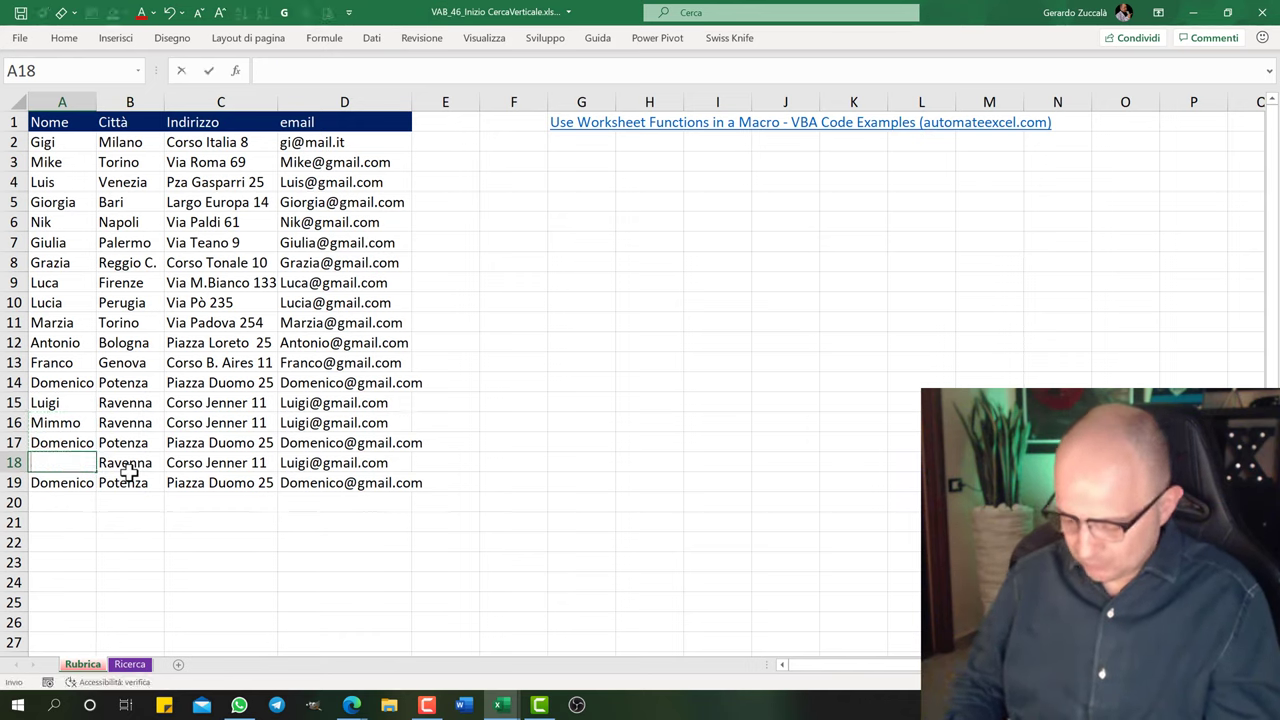
type("Pipo")
key("Return")
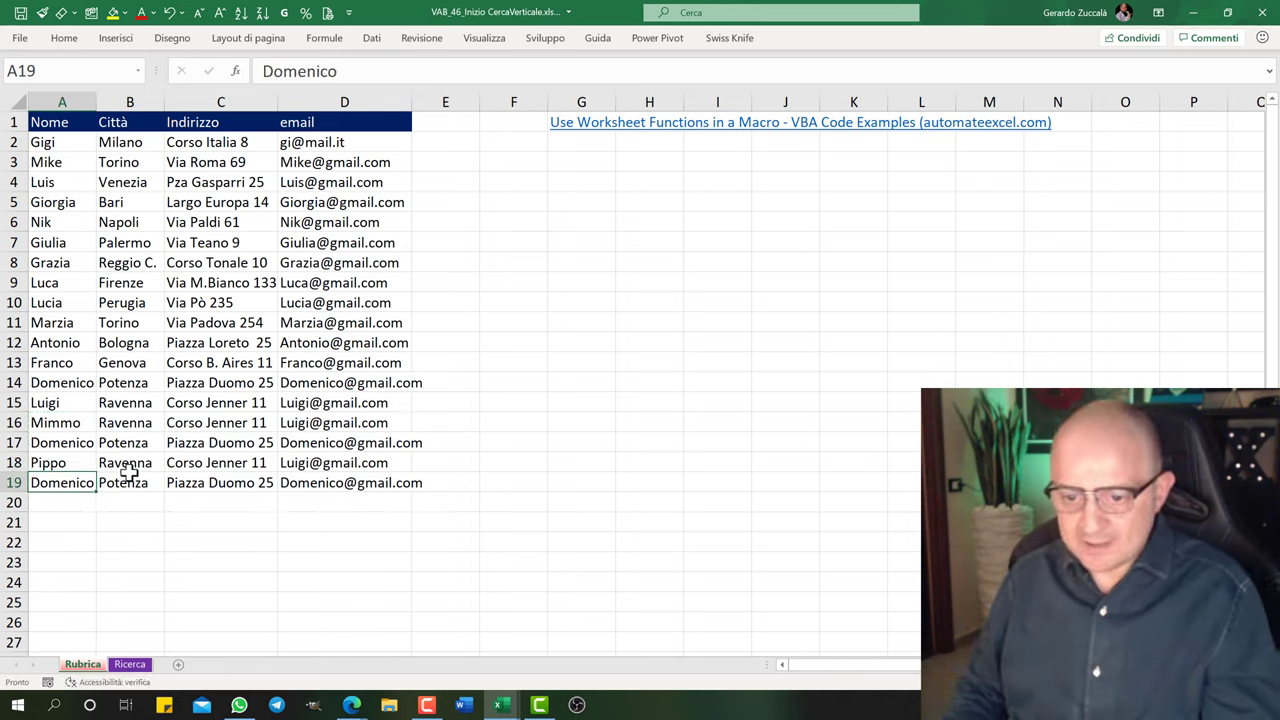
type("Tizi")
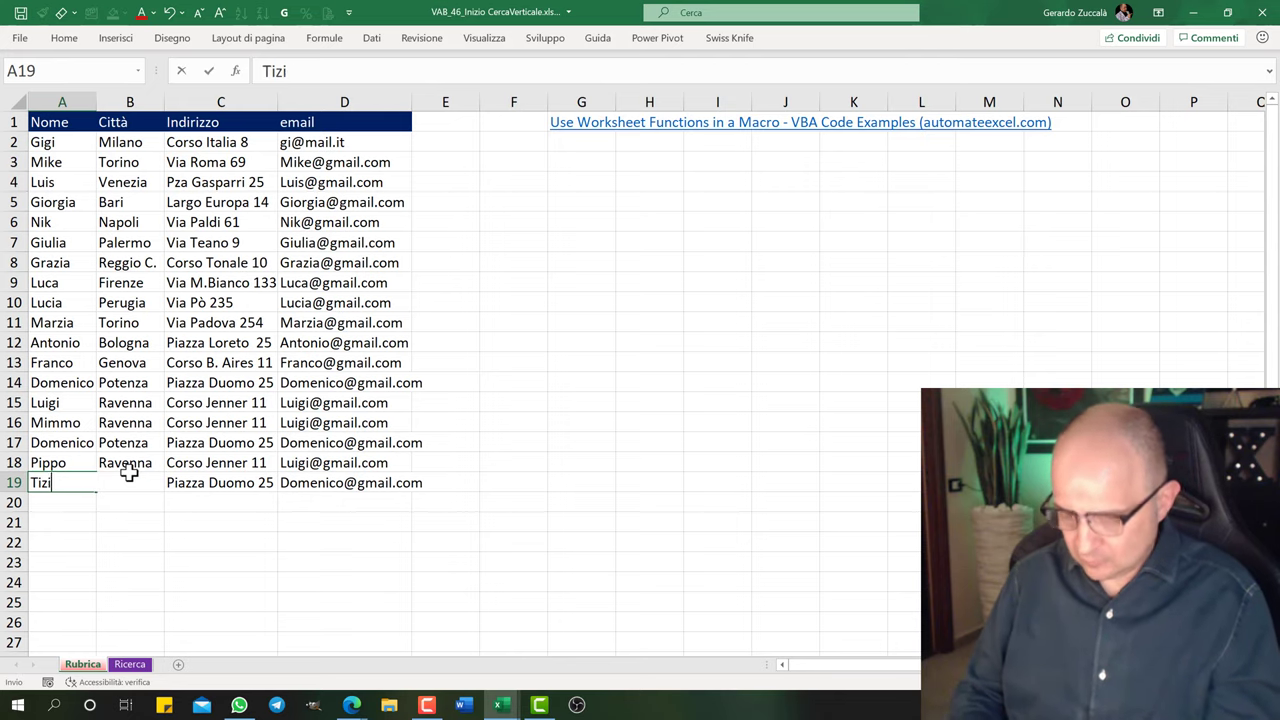
type("o")
key("Return")
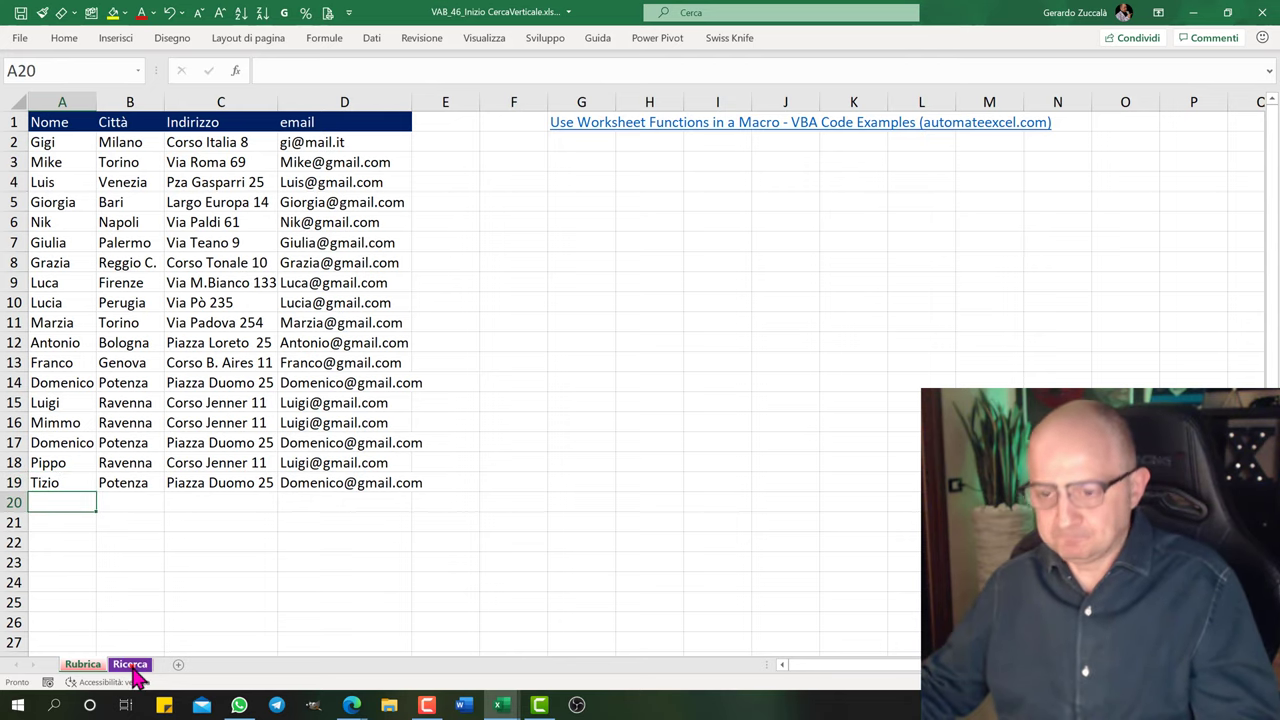
On the Ricerca sheet, enter Tizio in A9 and Pippo in A10.
left_click(131, 666)
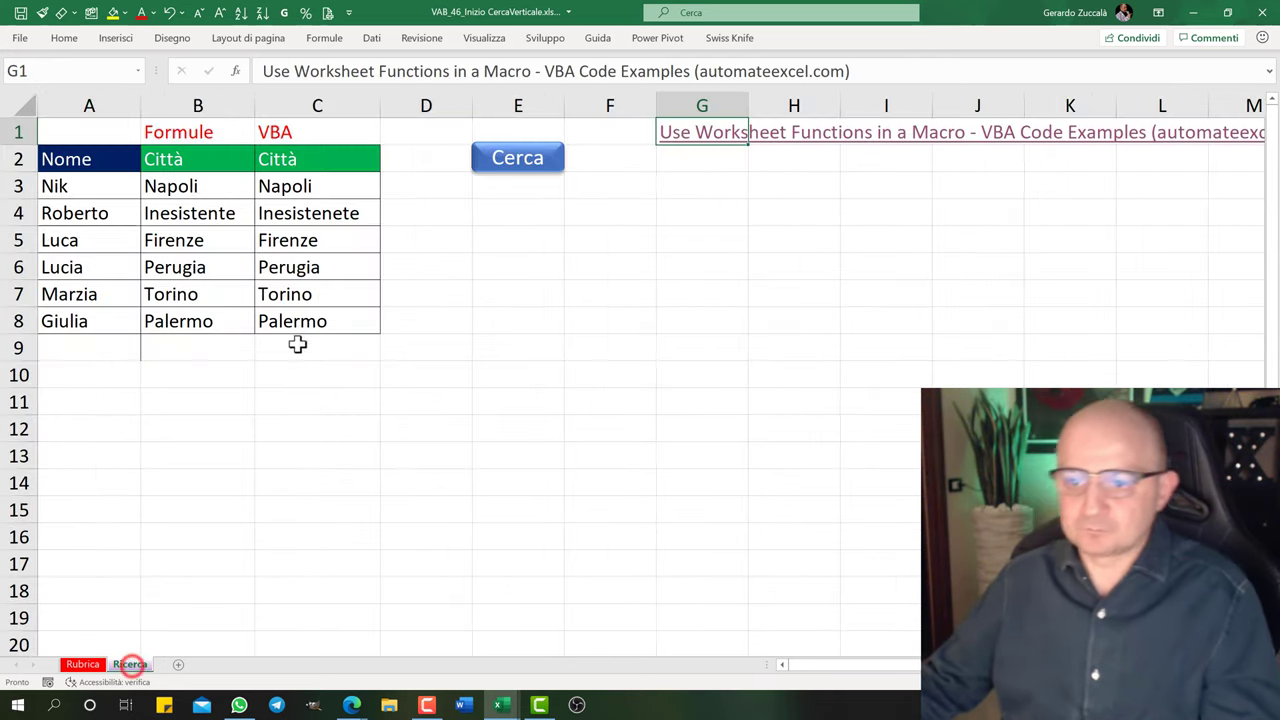
left_click(101, 345)
type("Tizi")
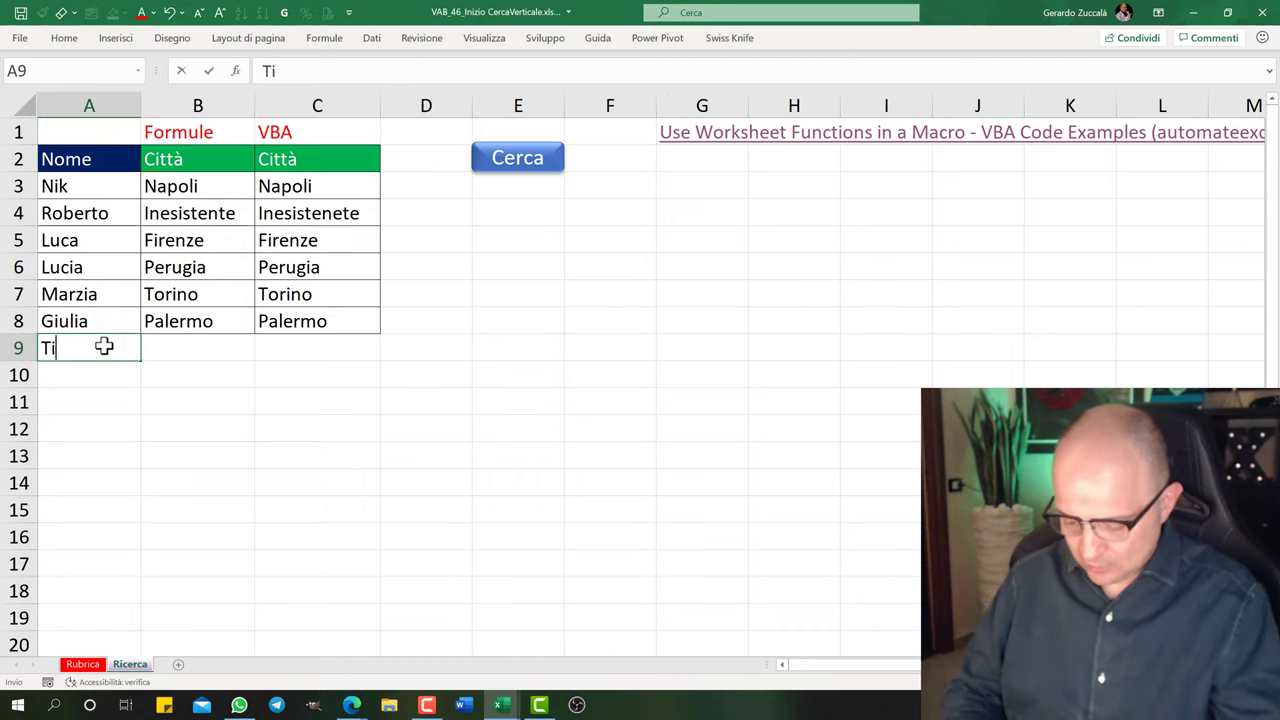
type("o")
key("Return")
type("P")
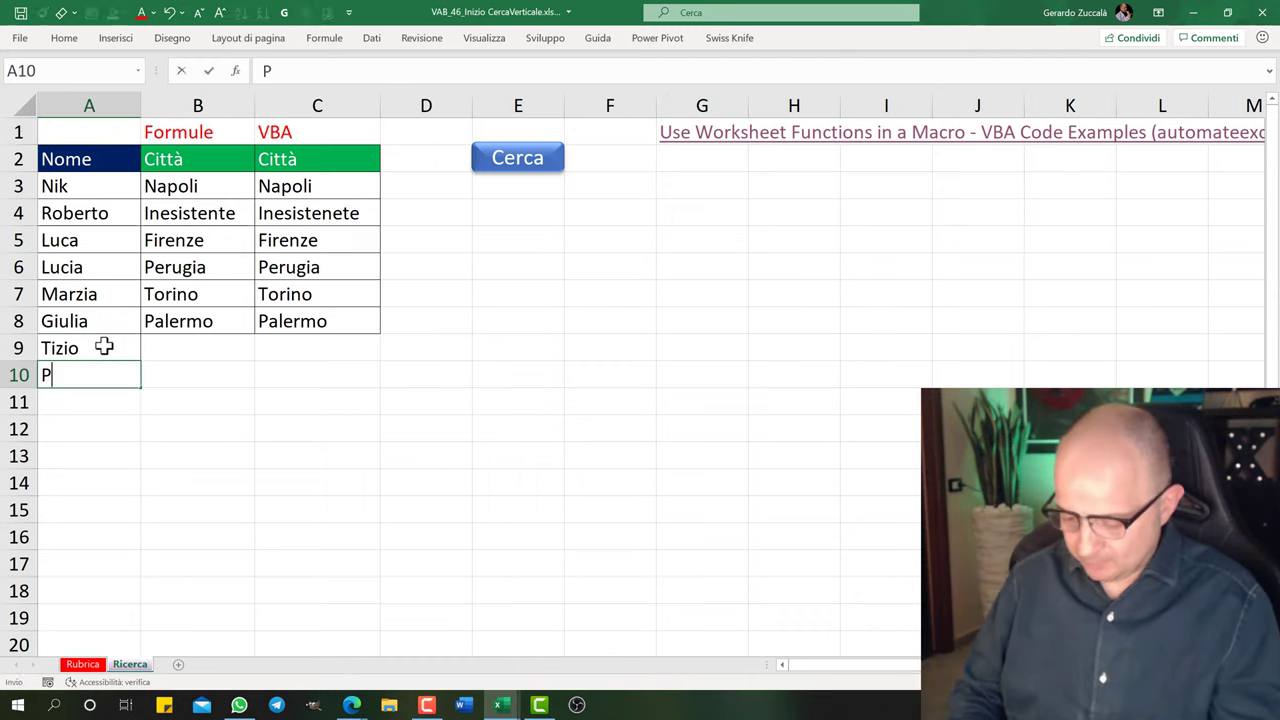
type("ippo")
key("Return")
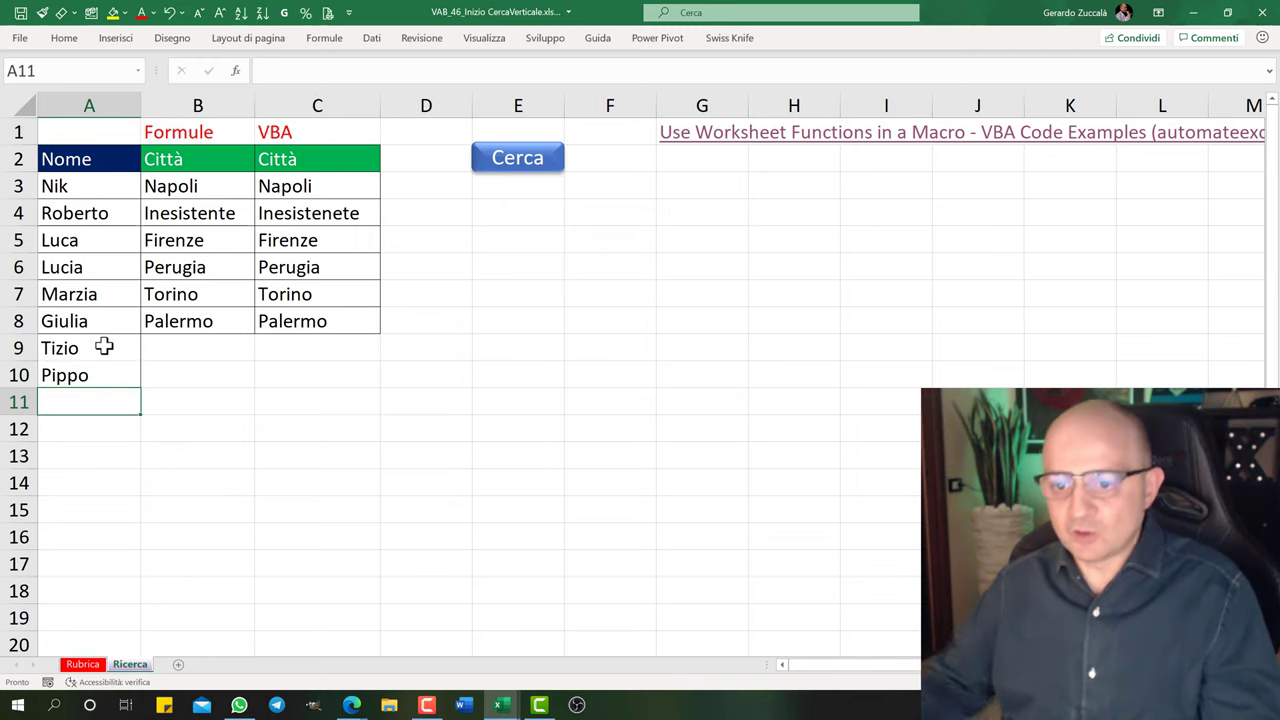
Fill the city lookup formula down to B10 for the new names.
left_click(203, 316)
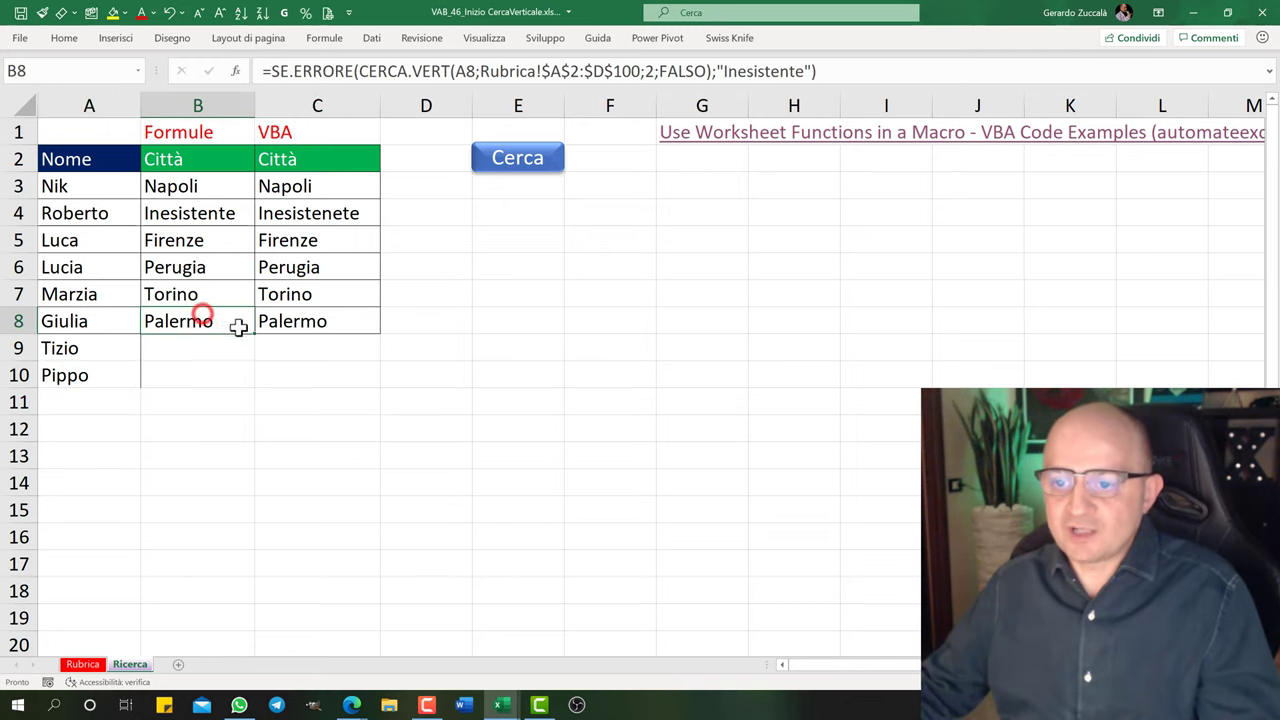
left_click(229, 186)
left_click_drag(254, 199, 283, 422)
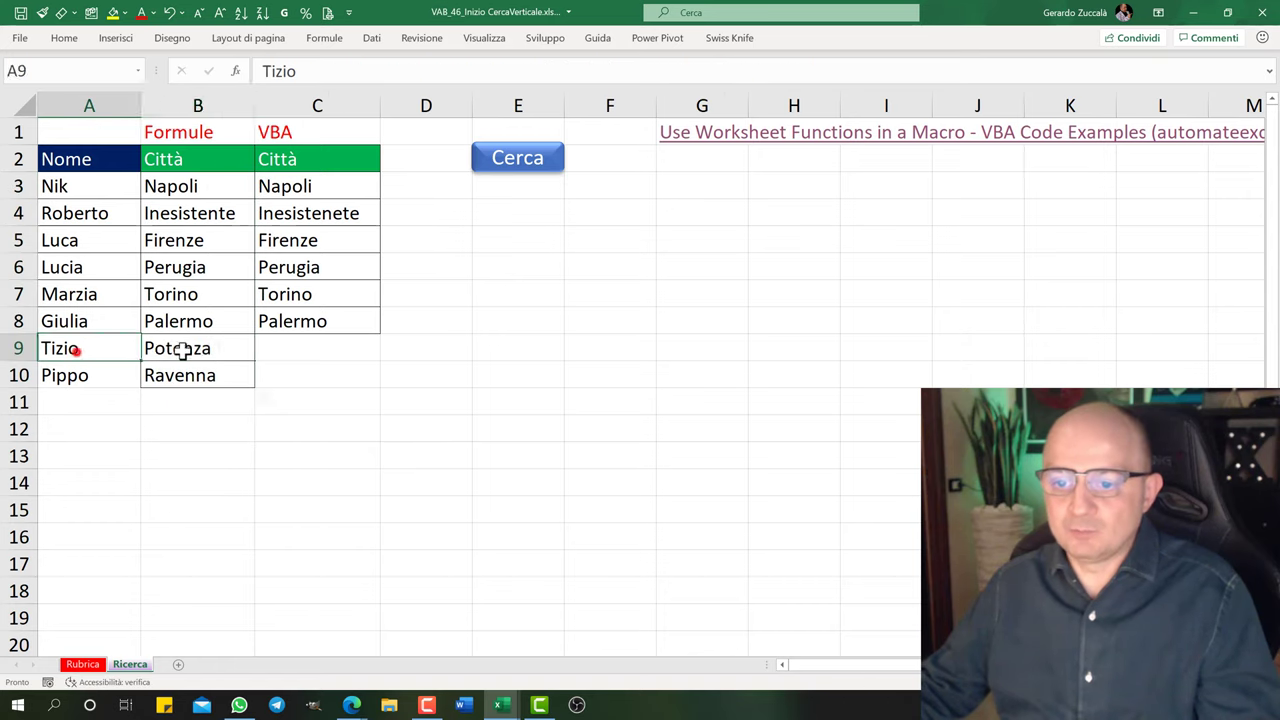
left_click_drag(70, 348, 190, 348)
left_click_drag(100, 372, 190, 375)
Check the new contacts in Rubrica, then run Cerca to fill their VBA cities Potenza and Ravenna.
left_click(97, 663)
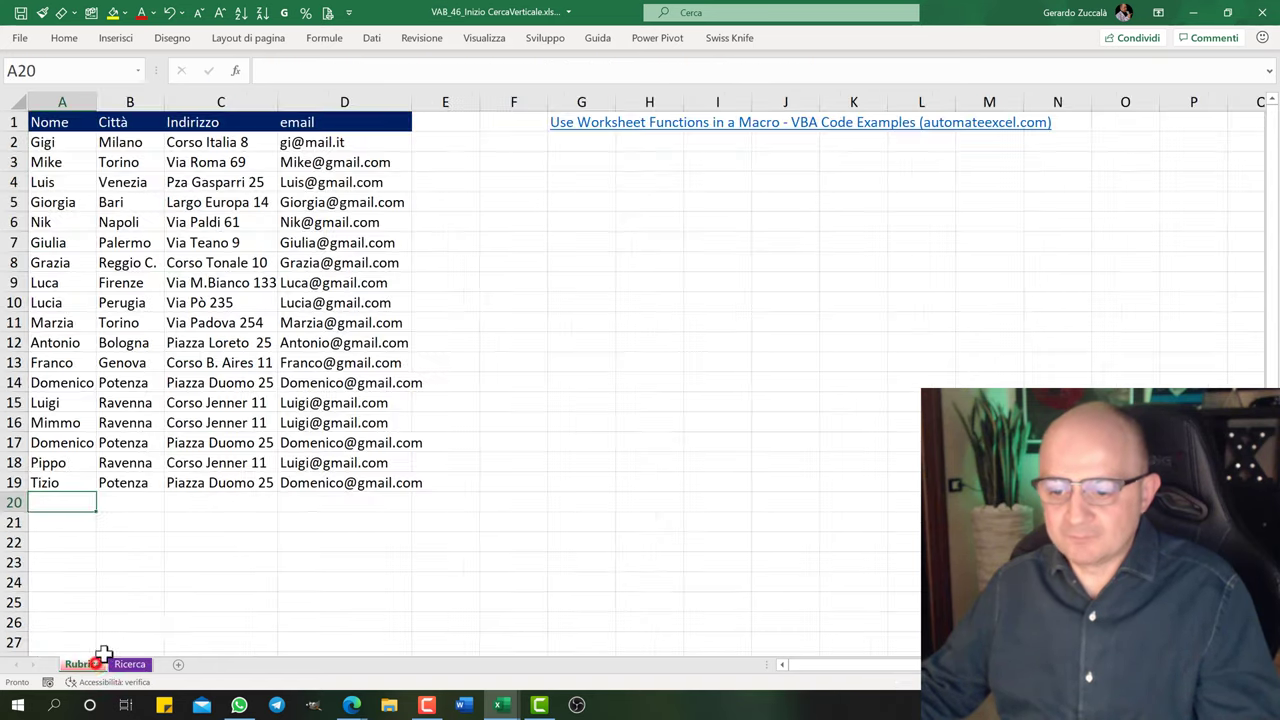
left_click_drag(63, 455, 124, 484)
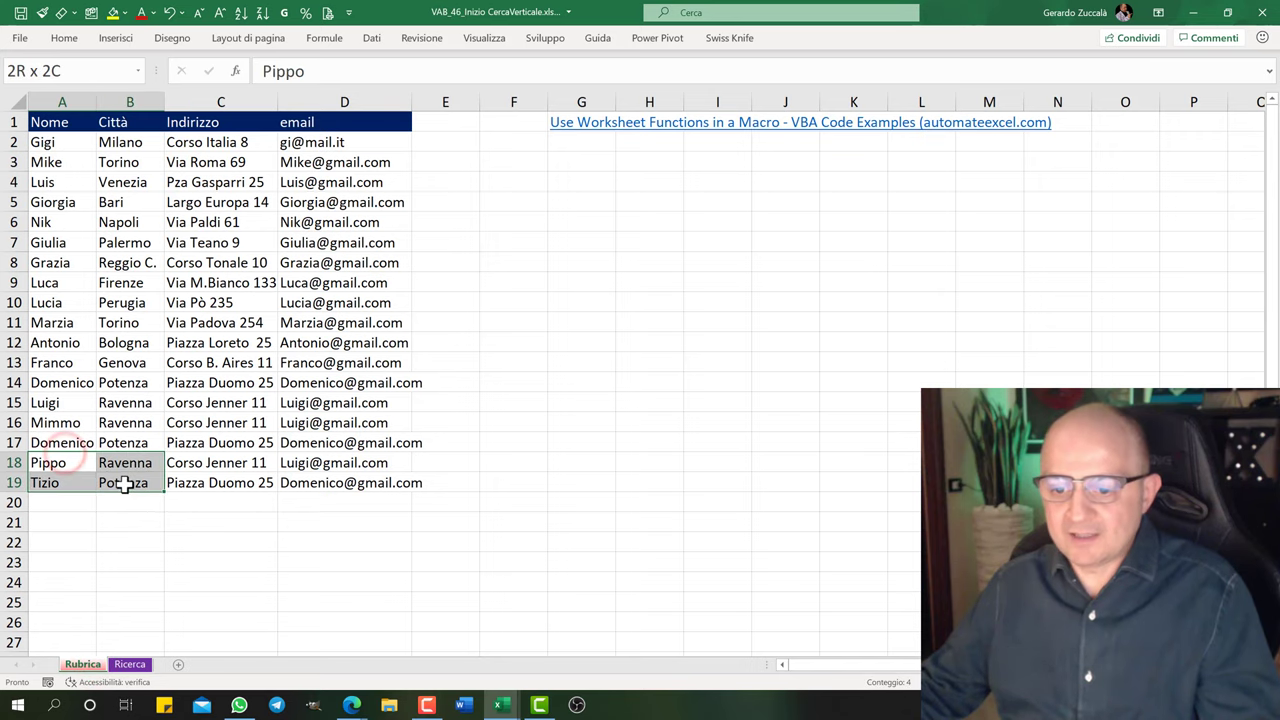
left_click(130, 664)
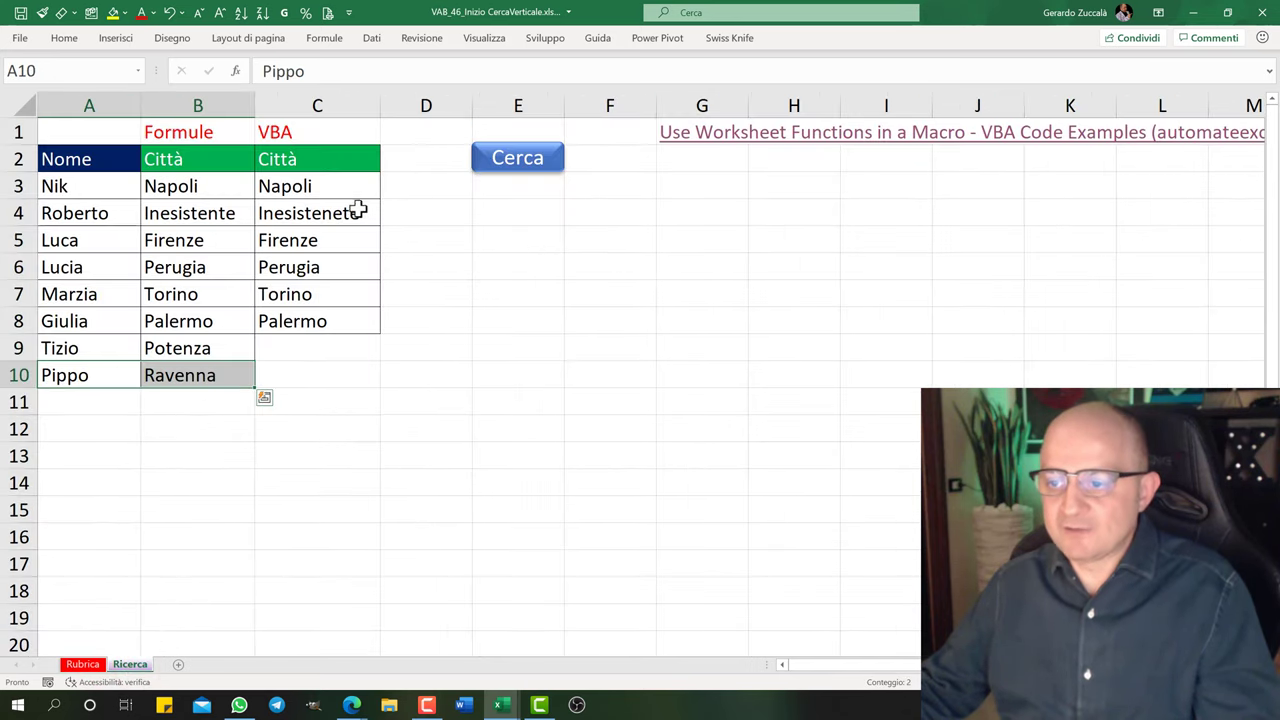
left_click(458, 263)
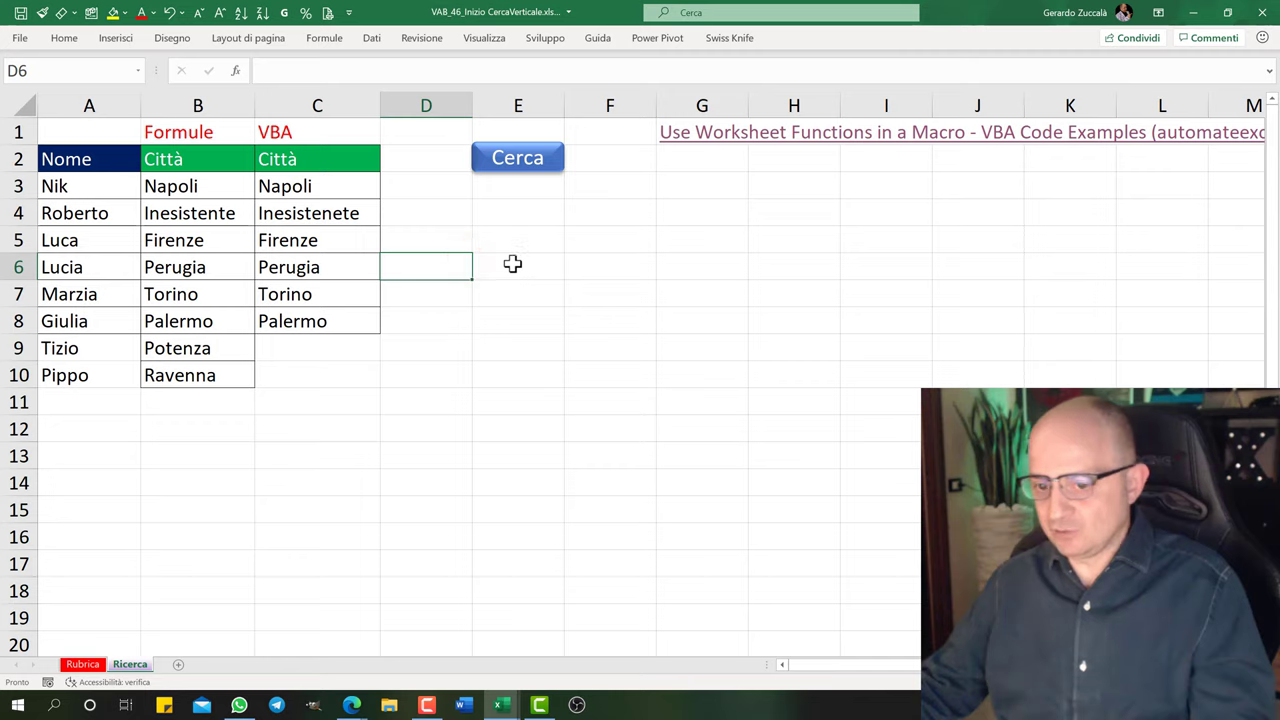
left_click(520, 168)
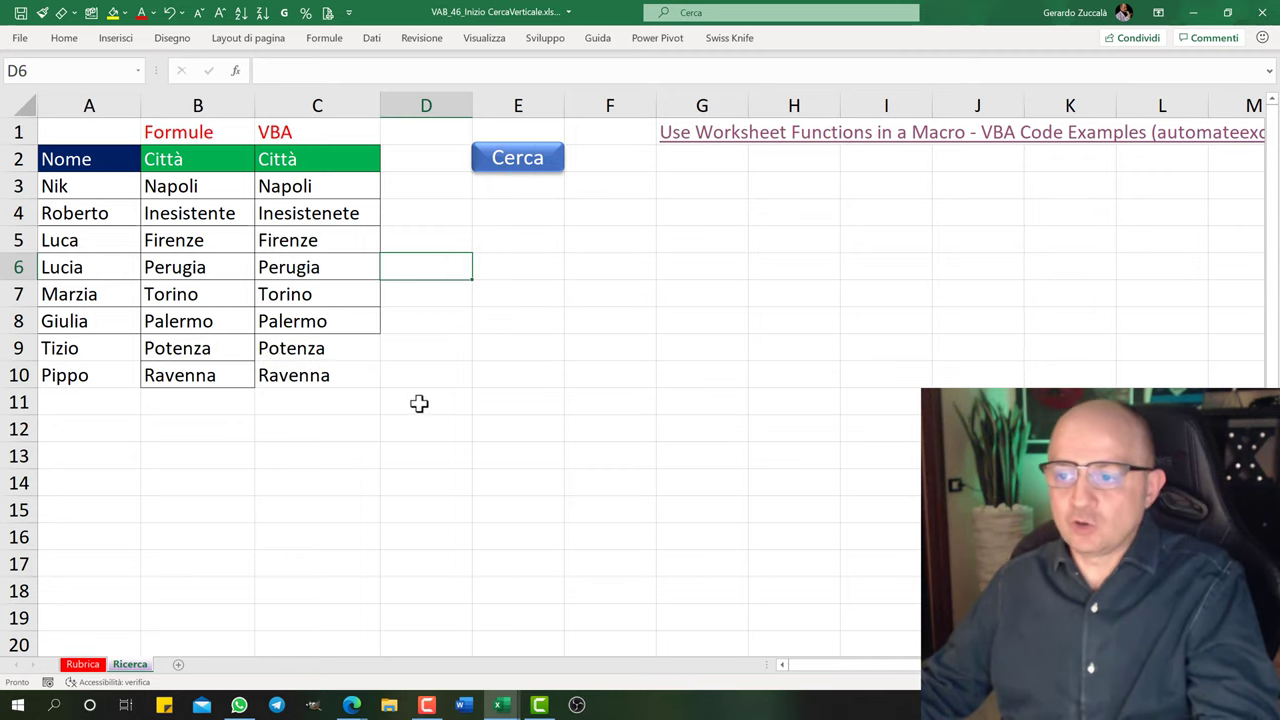
left_click(90, 20)
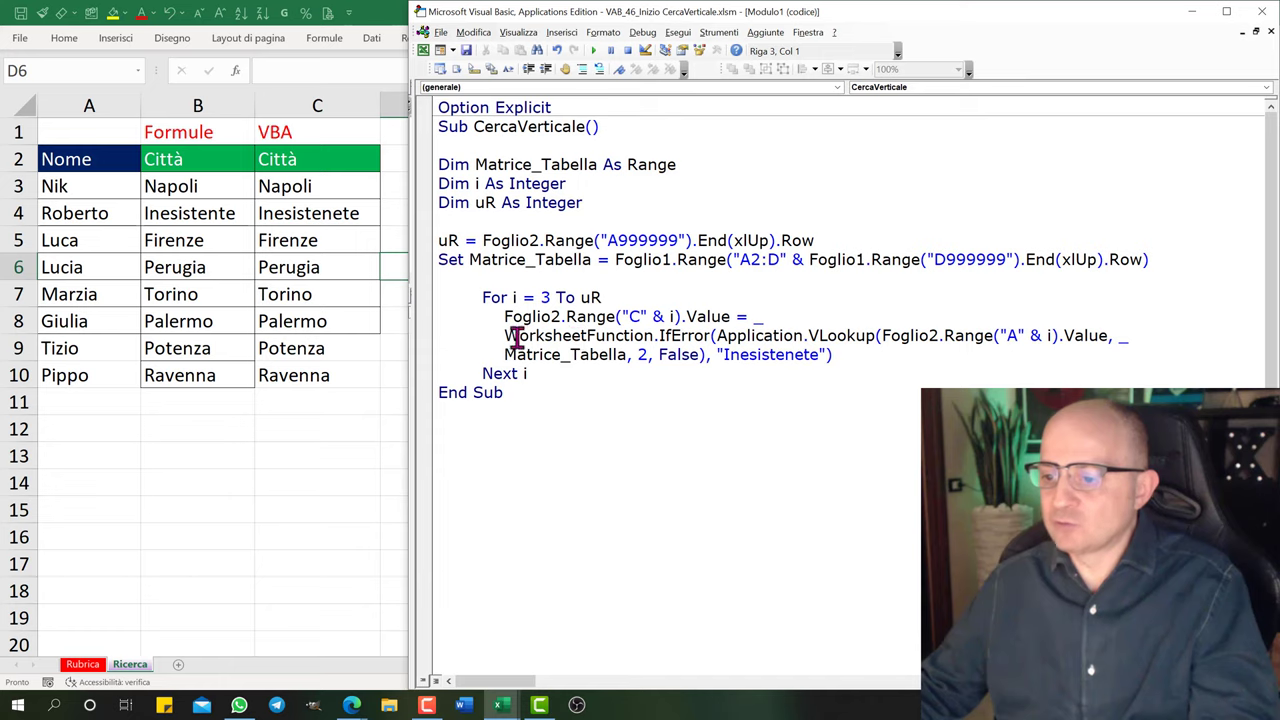
Review the IfError/VLookup line, save VAB_46_Inizio CercaVerticale.xlsm, and return to the Ricerca sheet.
left_click_drag(519, 336, 828, 340)
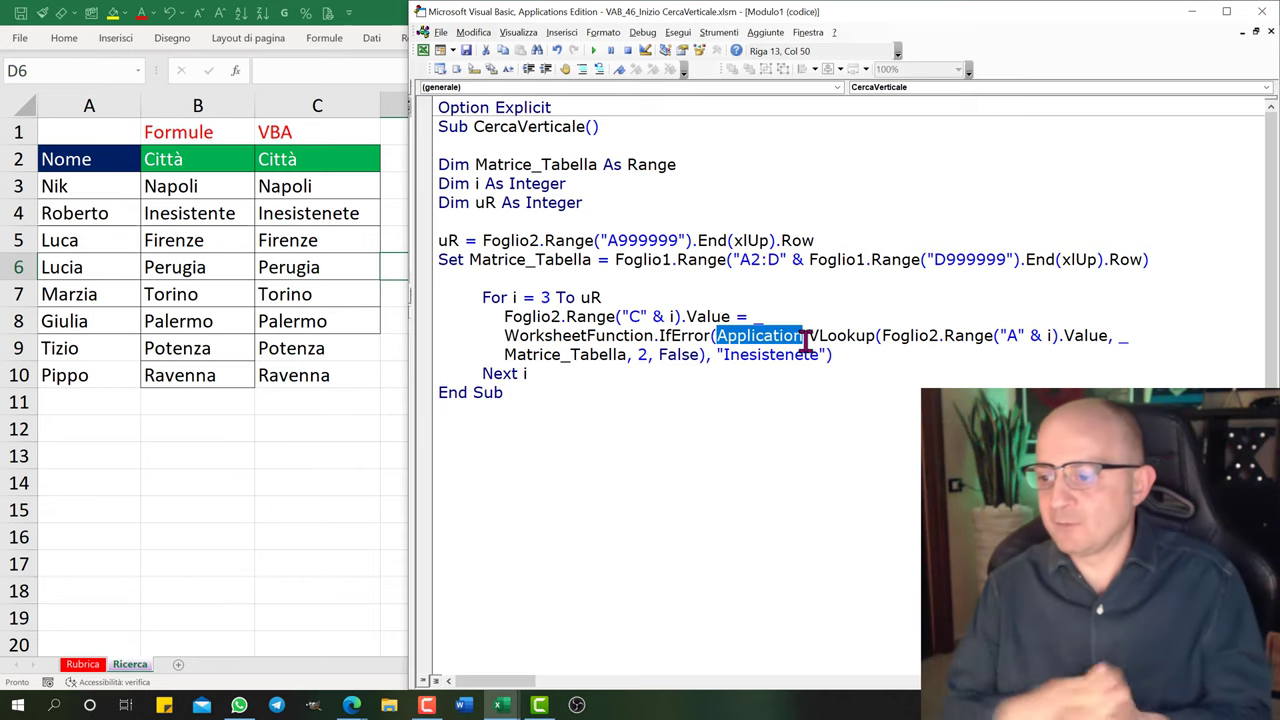
left_click(818, 372)
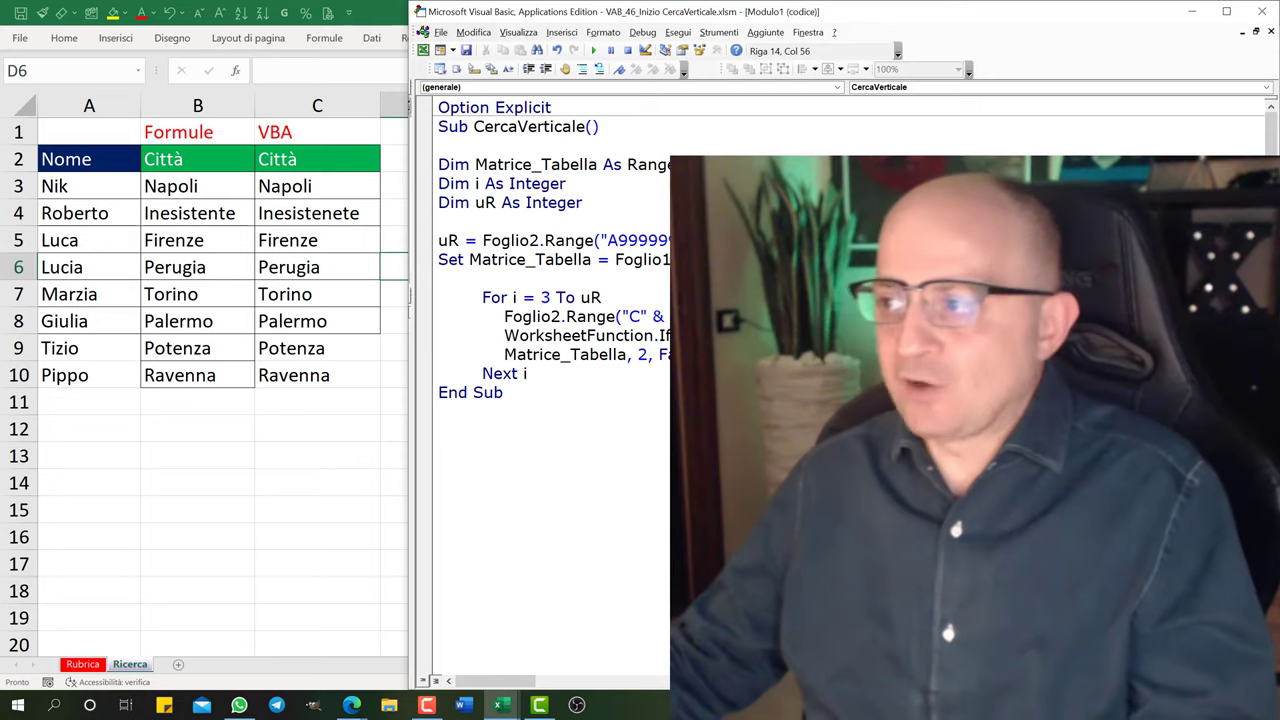
left_click(1226, 11)
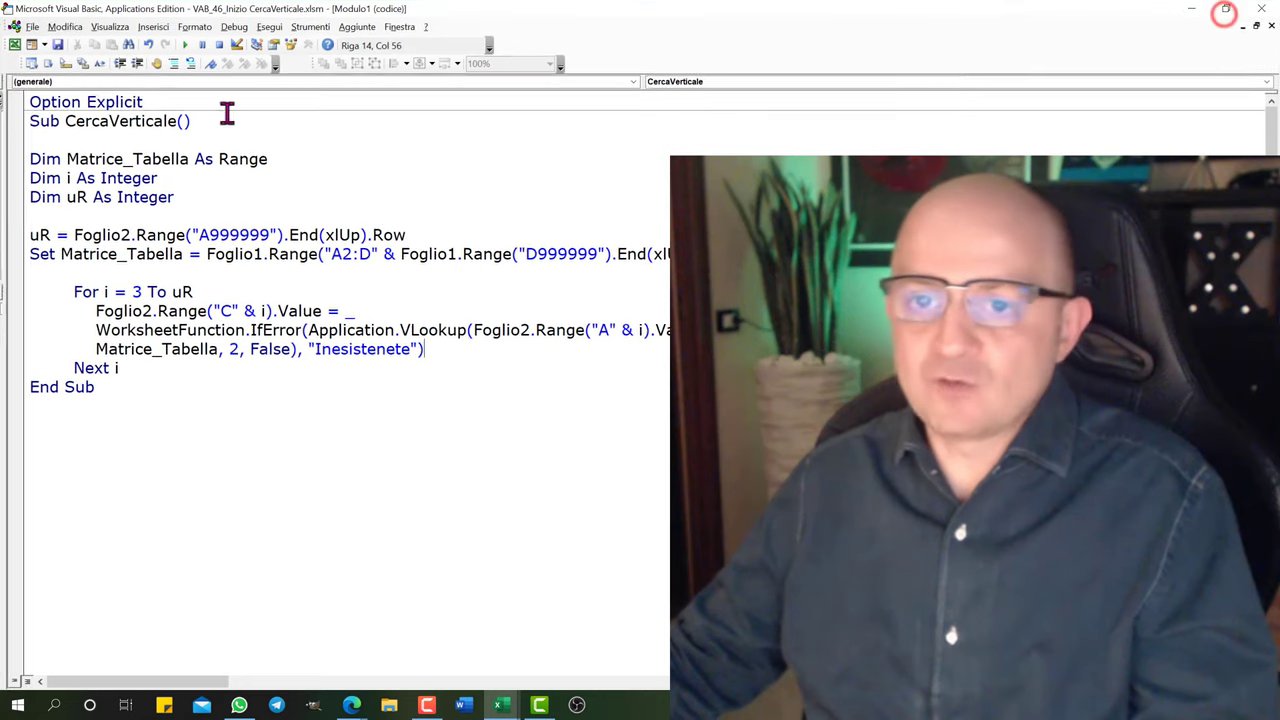
left_click(55, 45)
left_click(10, 118)
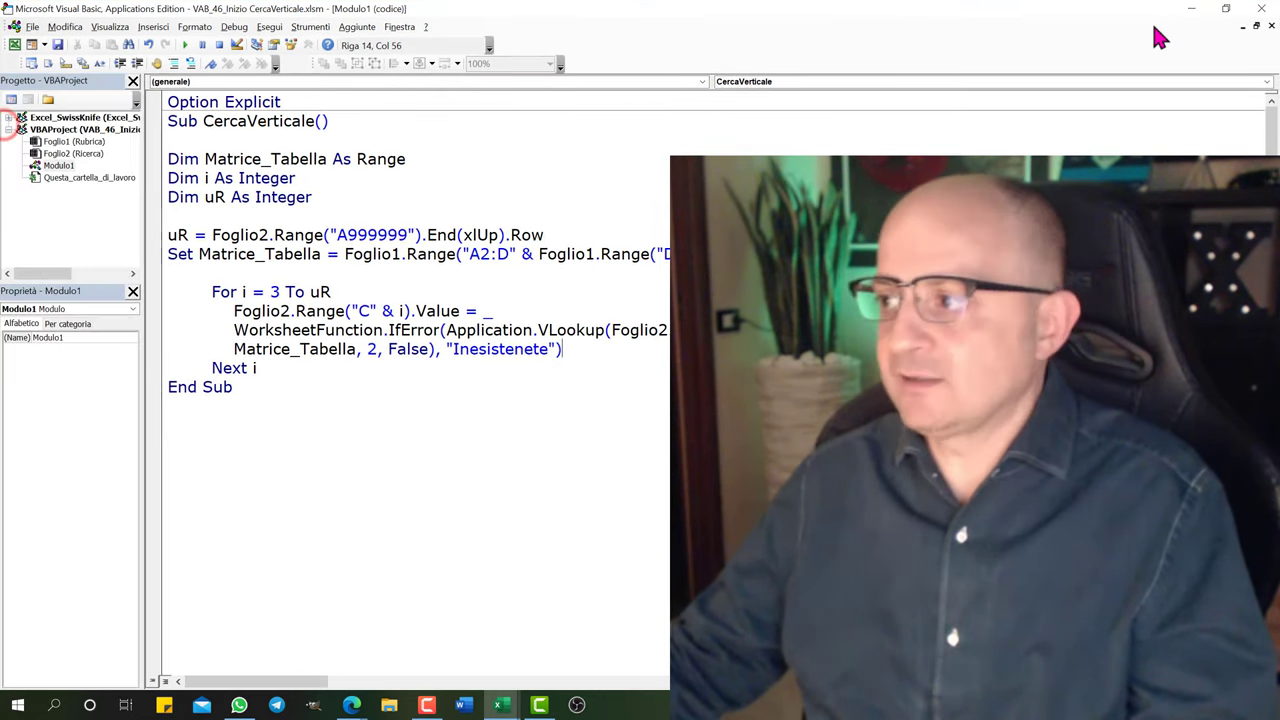
left_click(1191, 9)
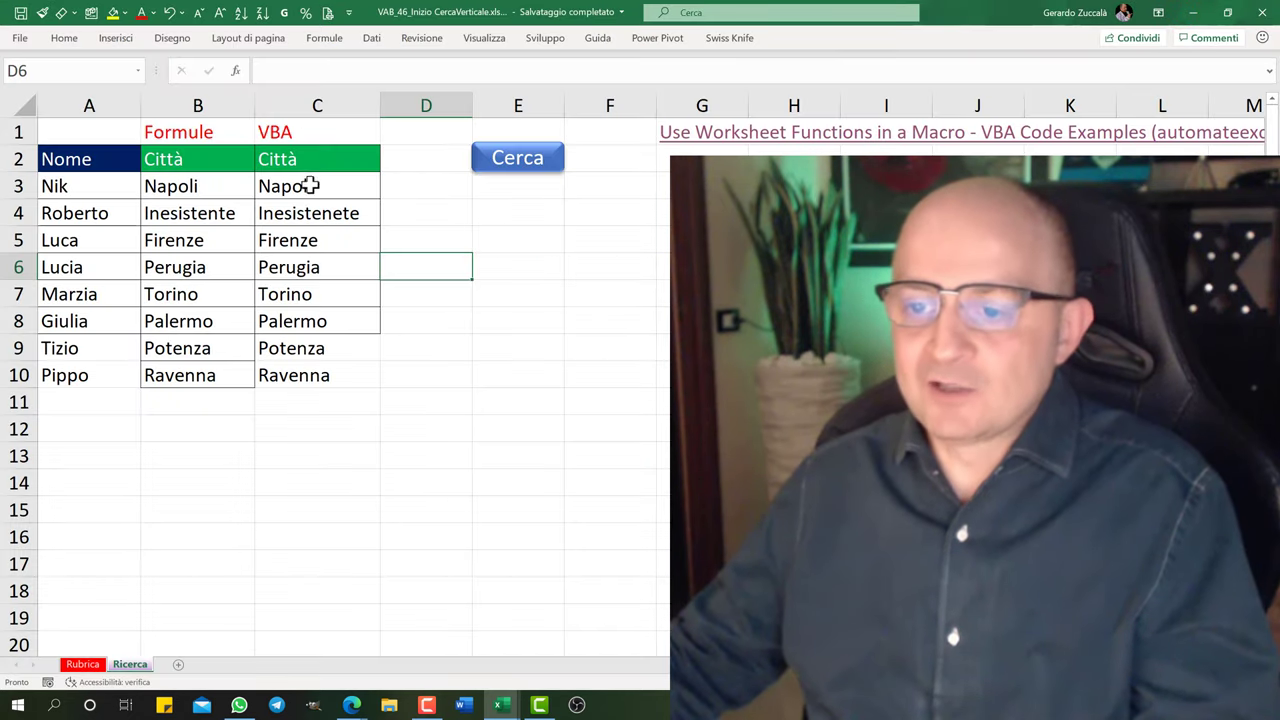
Clear C3:C10, assign CercaVerticale to the Cerca shape, and run it from the shape.
left_click_drag(311, 185, 314, 366)
key("Delete")
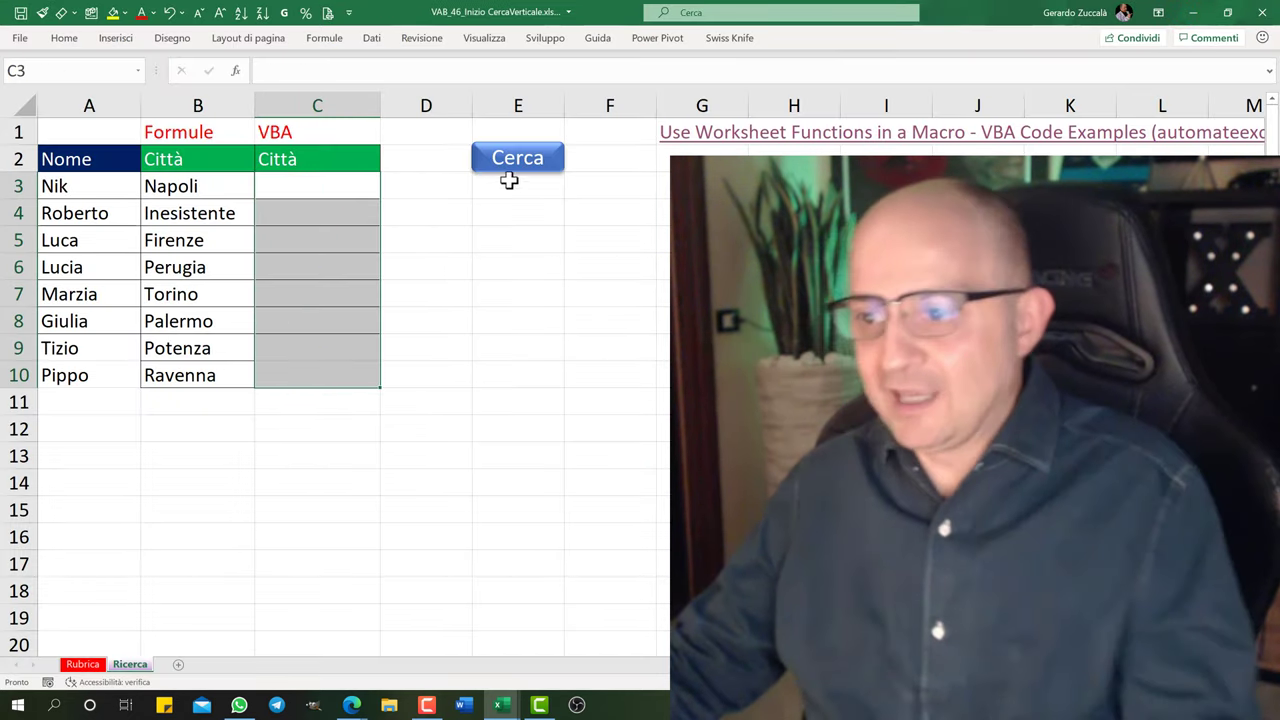
right_click(509, 180)
left_click(558, 402)
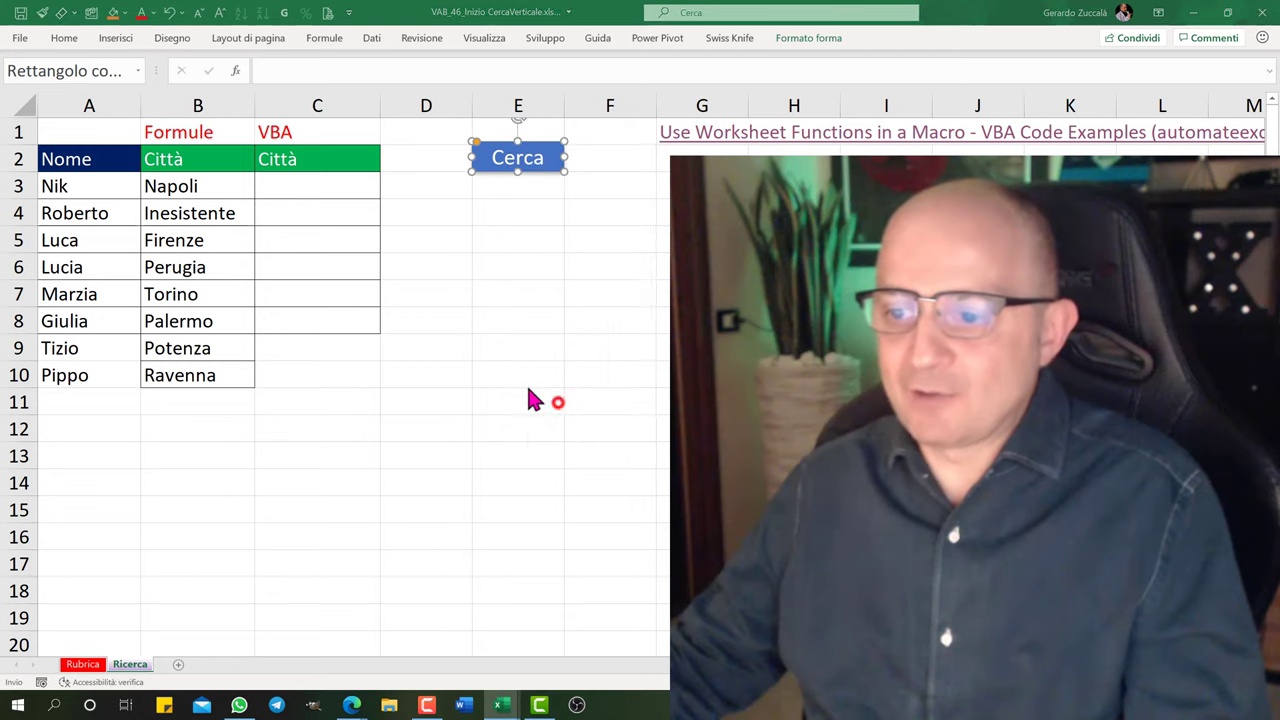
left_click(440, 312)
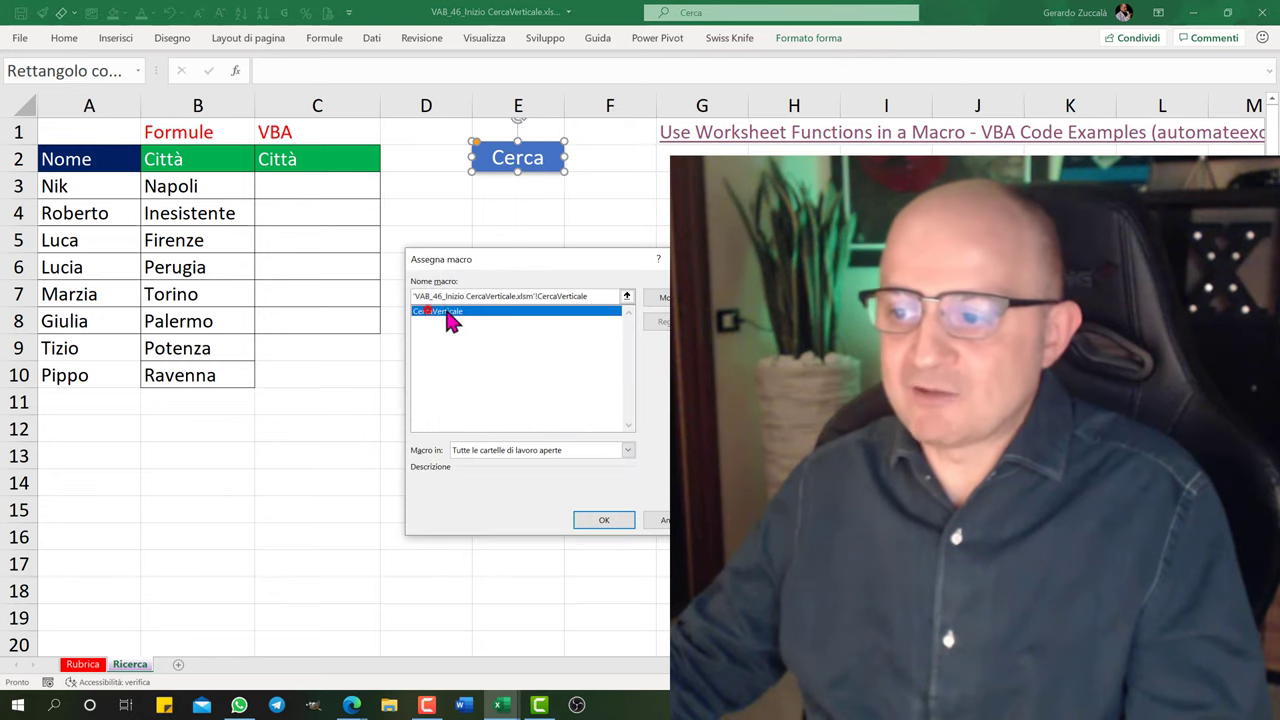
left_click(603, 522)
left_click(478, 325)
left_click(509, 160)
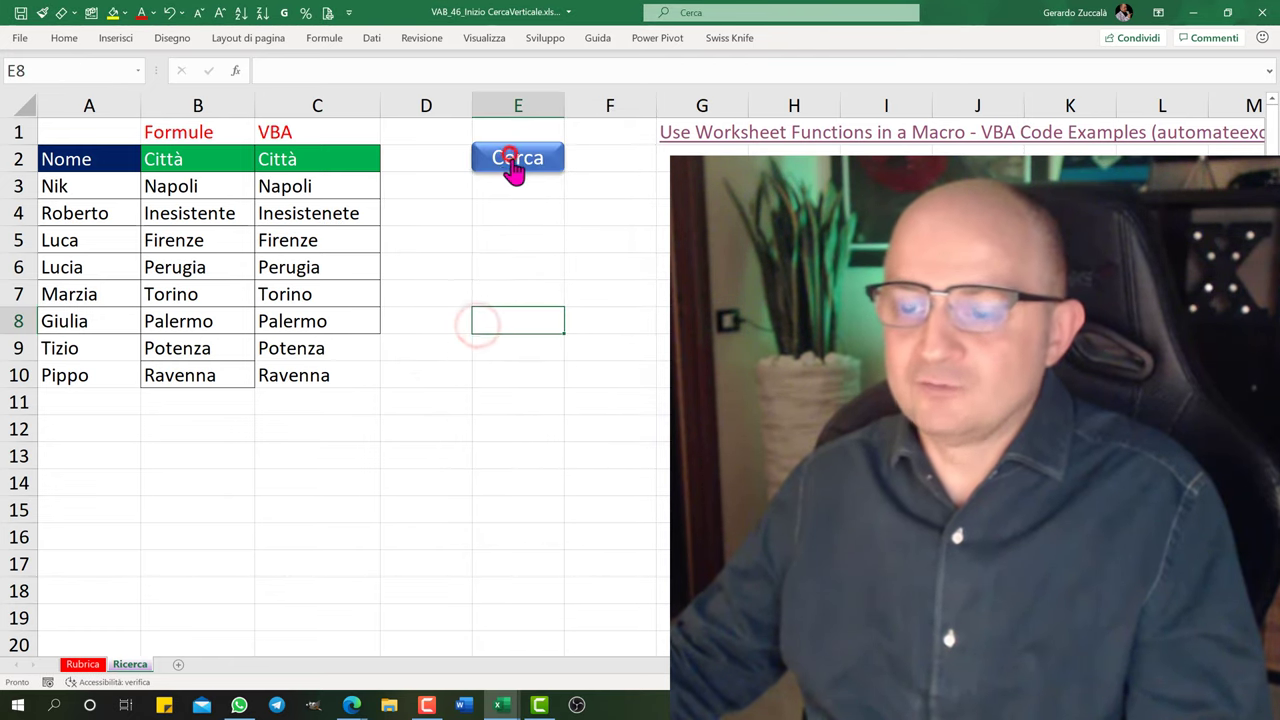
Clear C3:C10 again and rerun Cerca to refill the VBA Città column.
left_click_drag(290, 193, 294, 380)
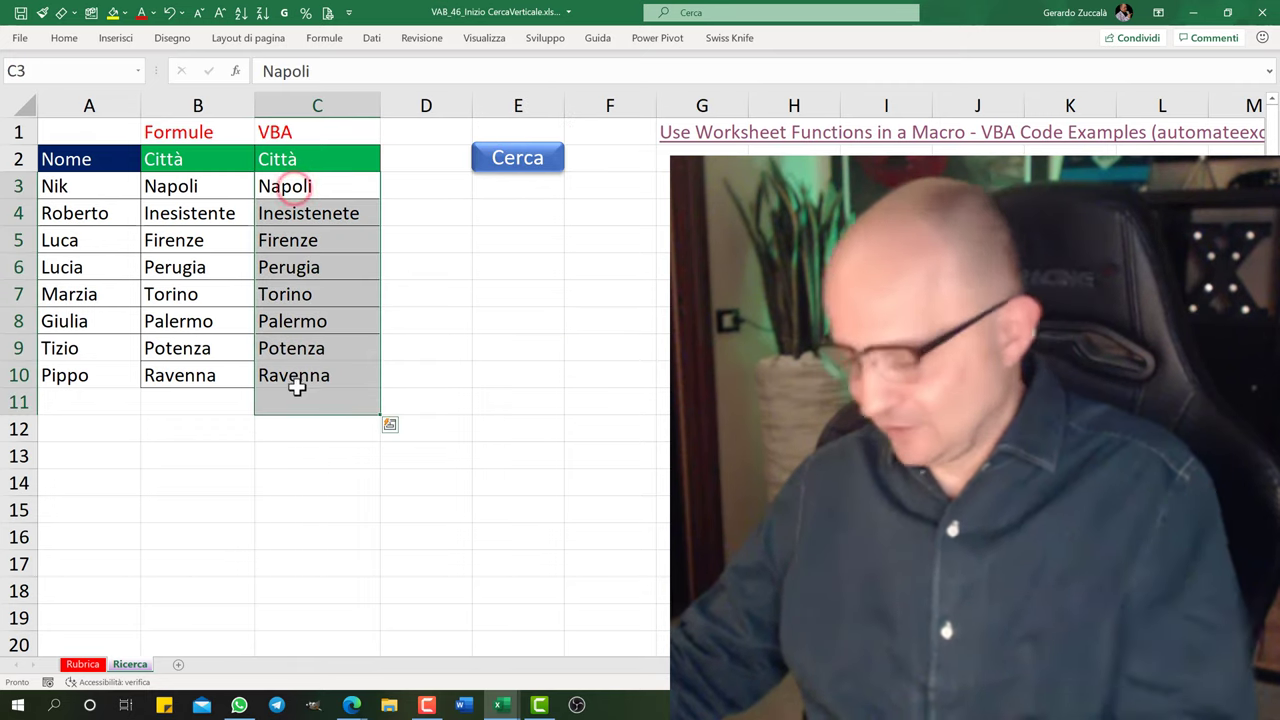
key("Delete")
left_click(574, 275)
left_click(517, 165)
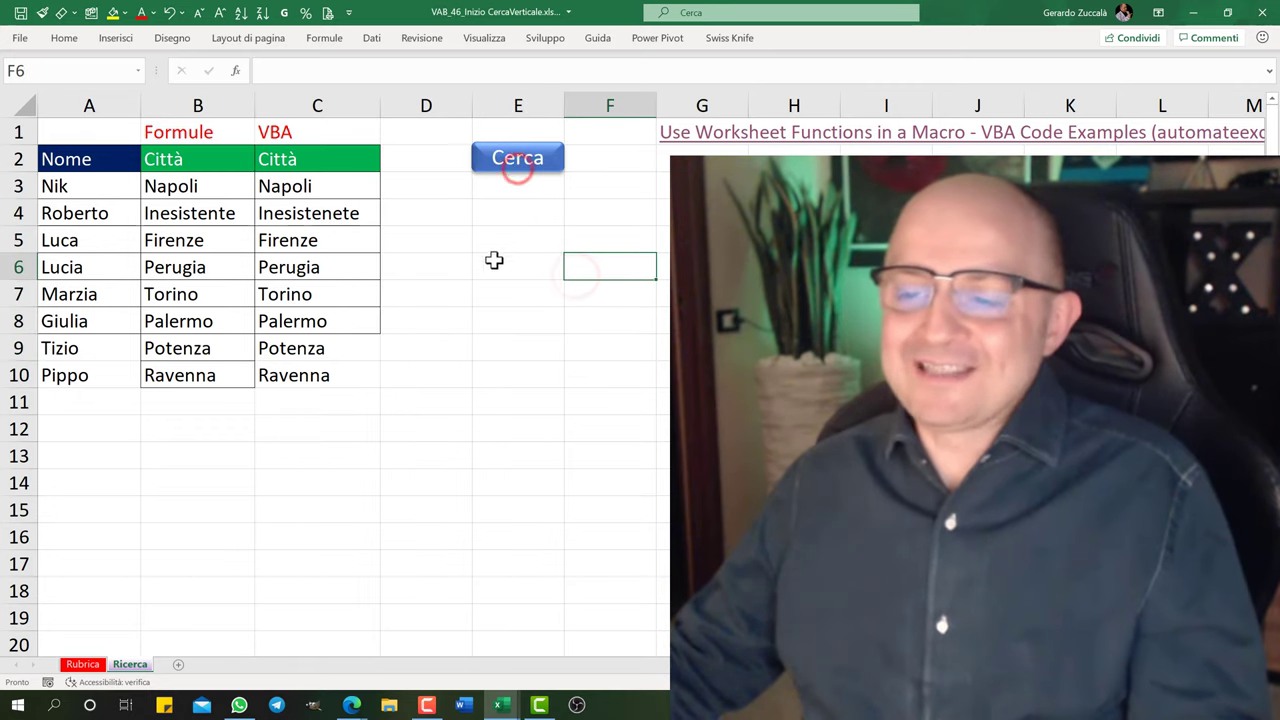
left_click(480, 291)
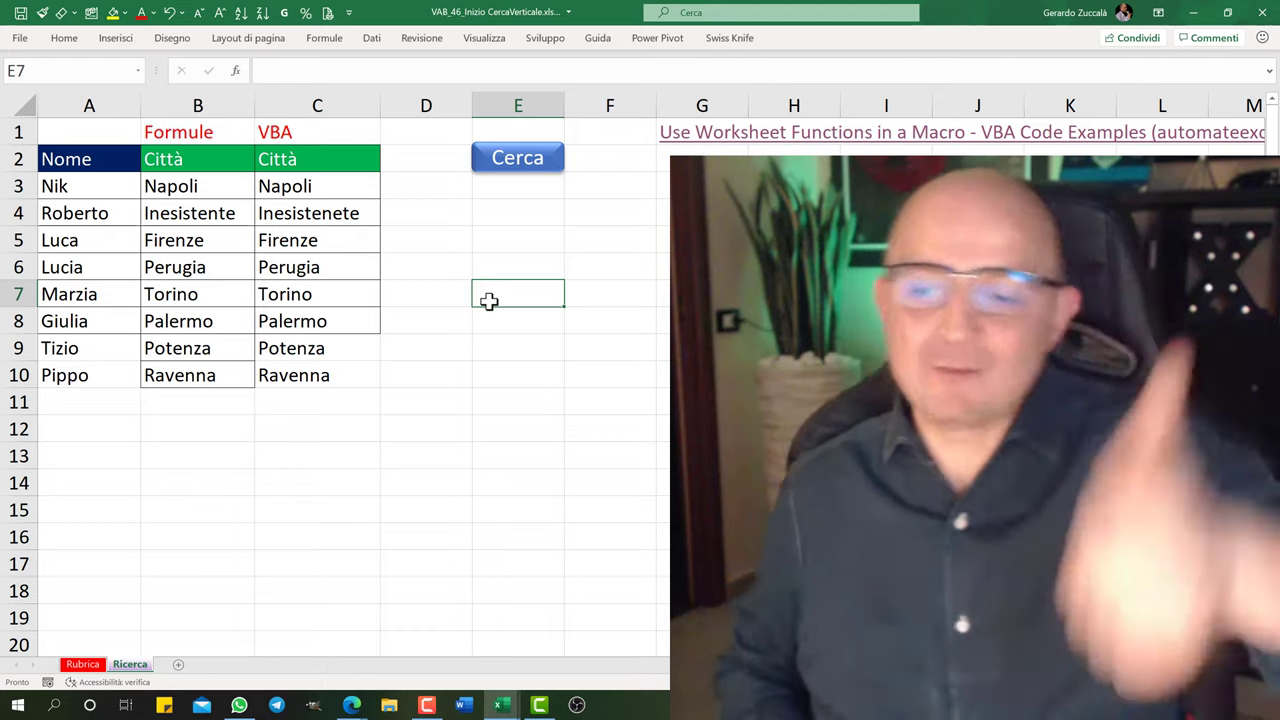